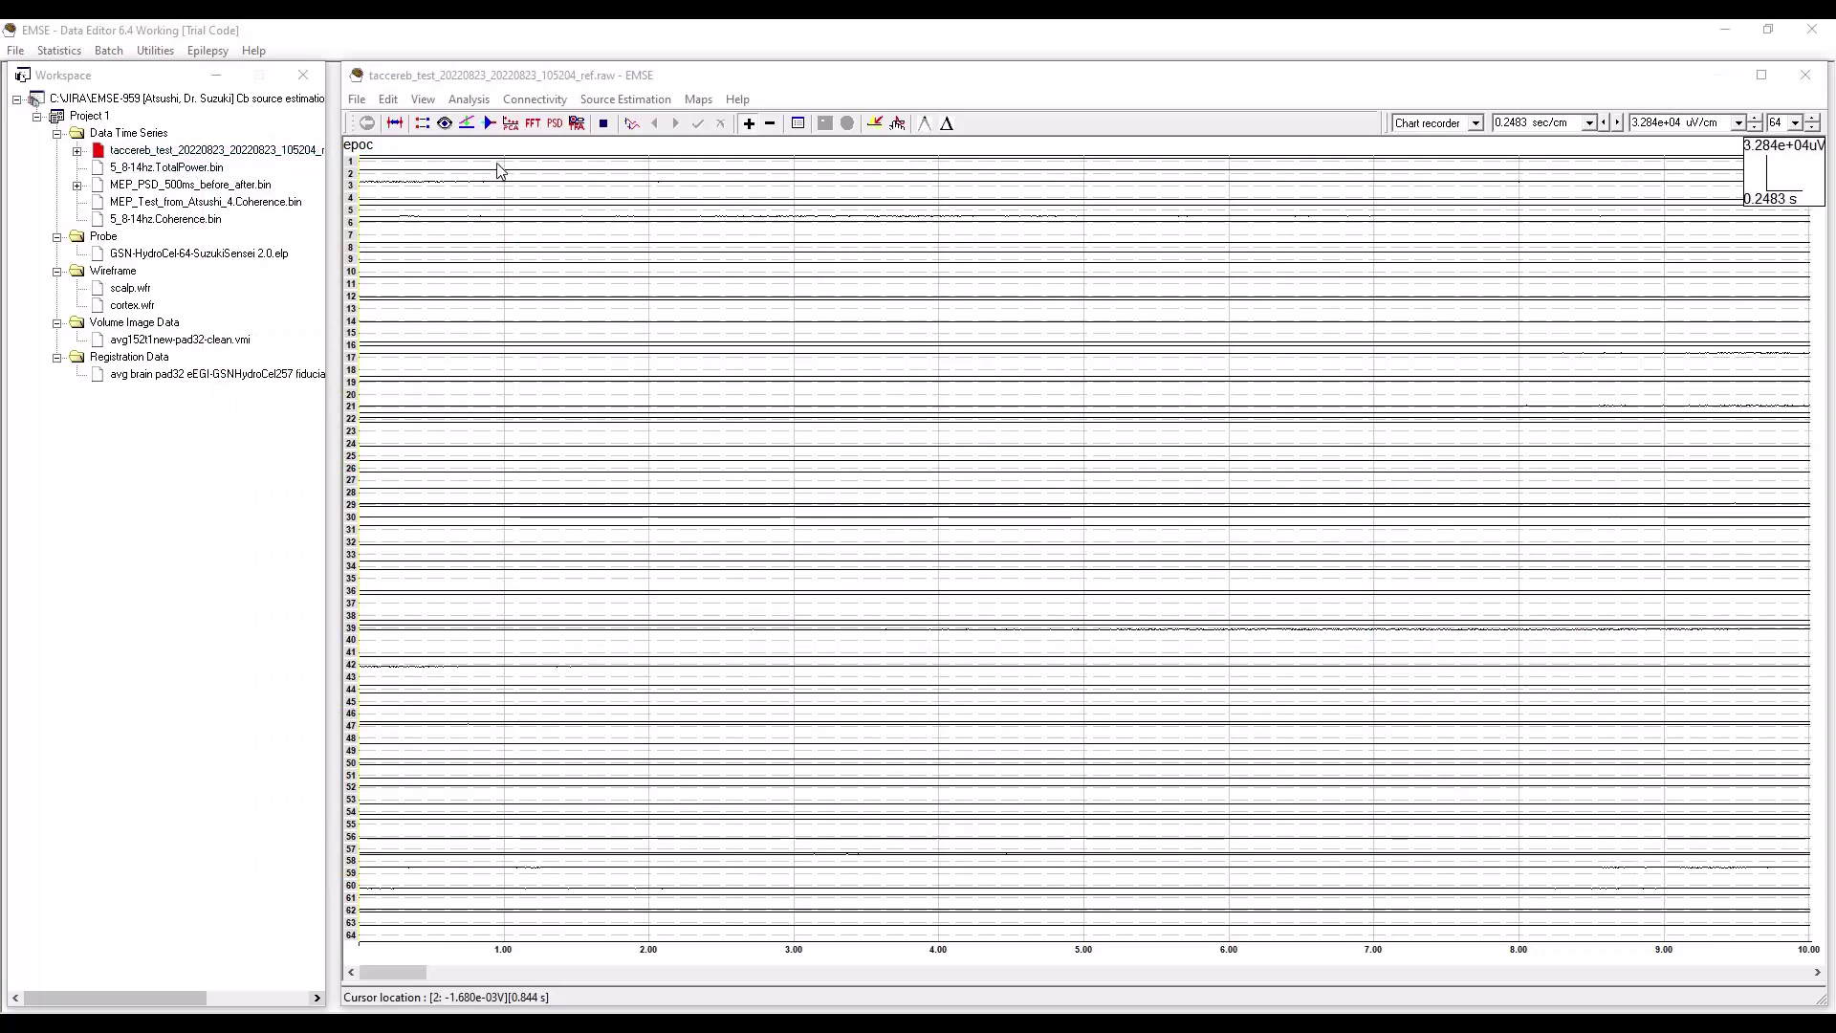
# Add a Polynomial Detrend filter with default settings and run it on the recording.
pyautogui.click(489, 125)
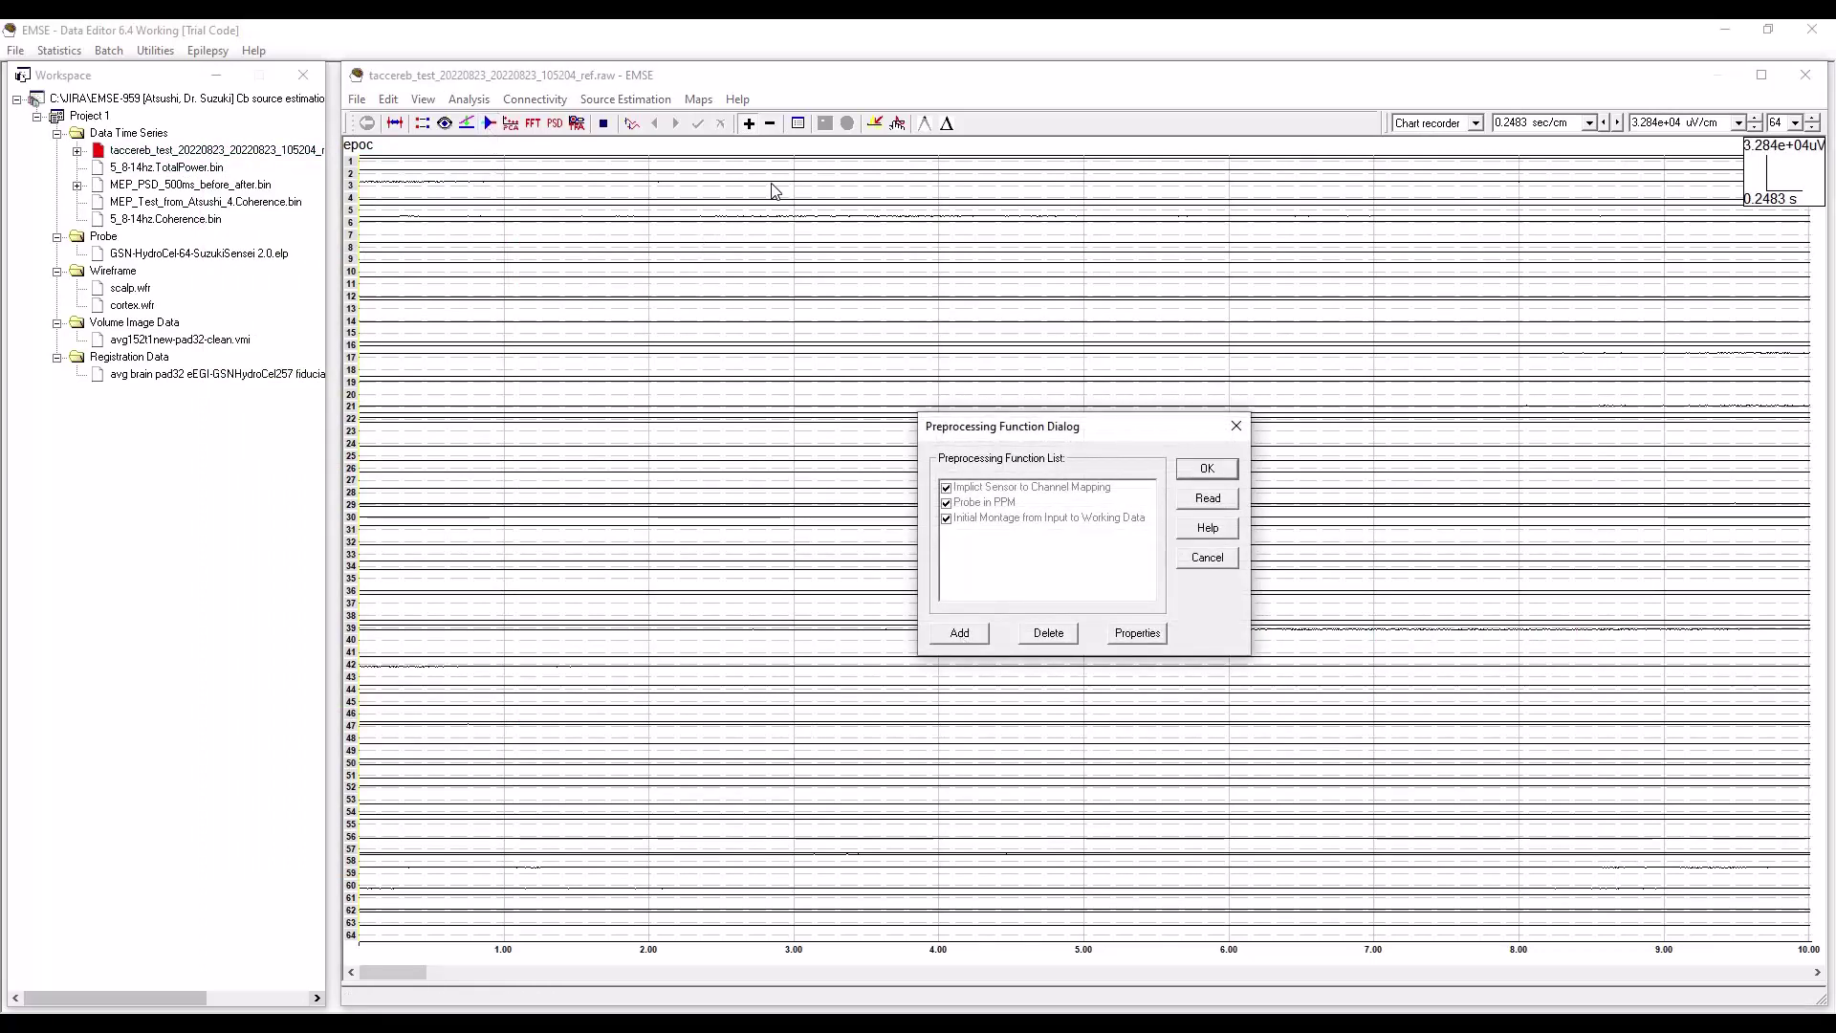
pyautogui.click(959, 635)
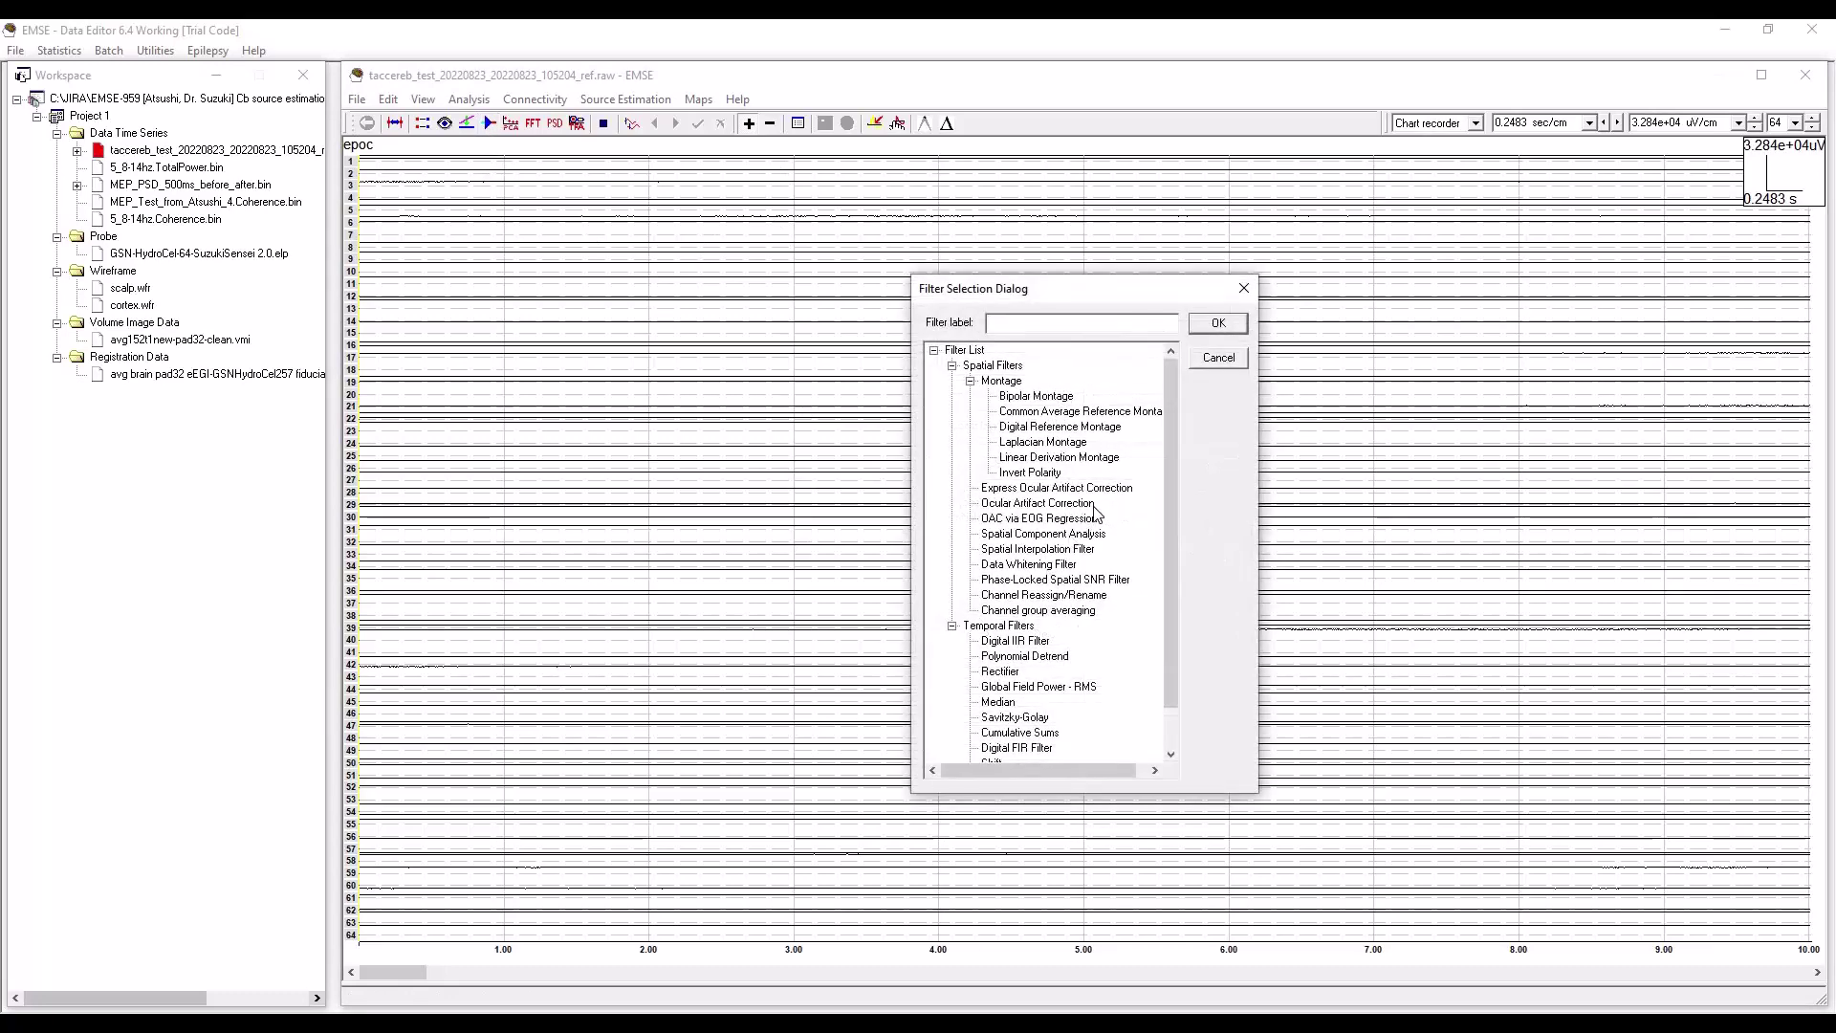
pyautogui.click(1025, 656)
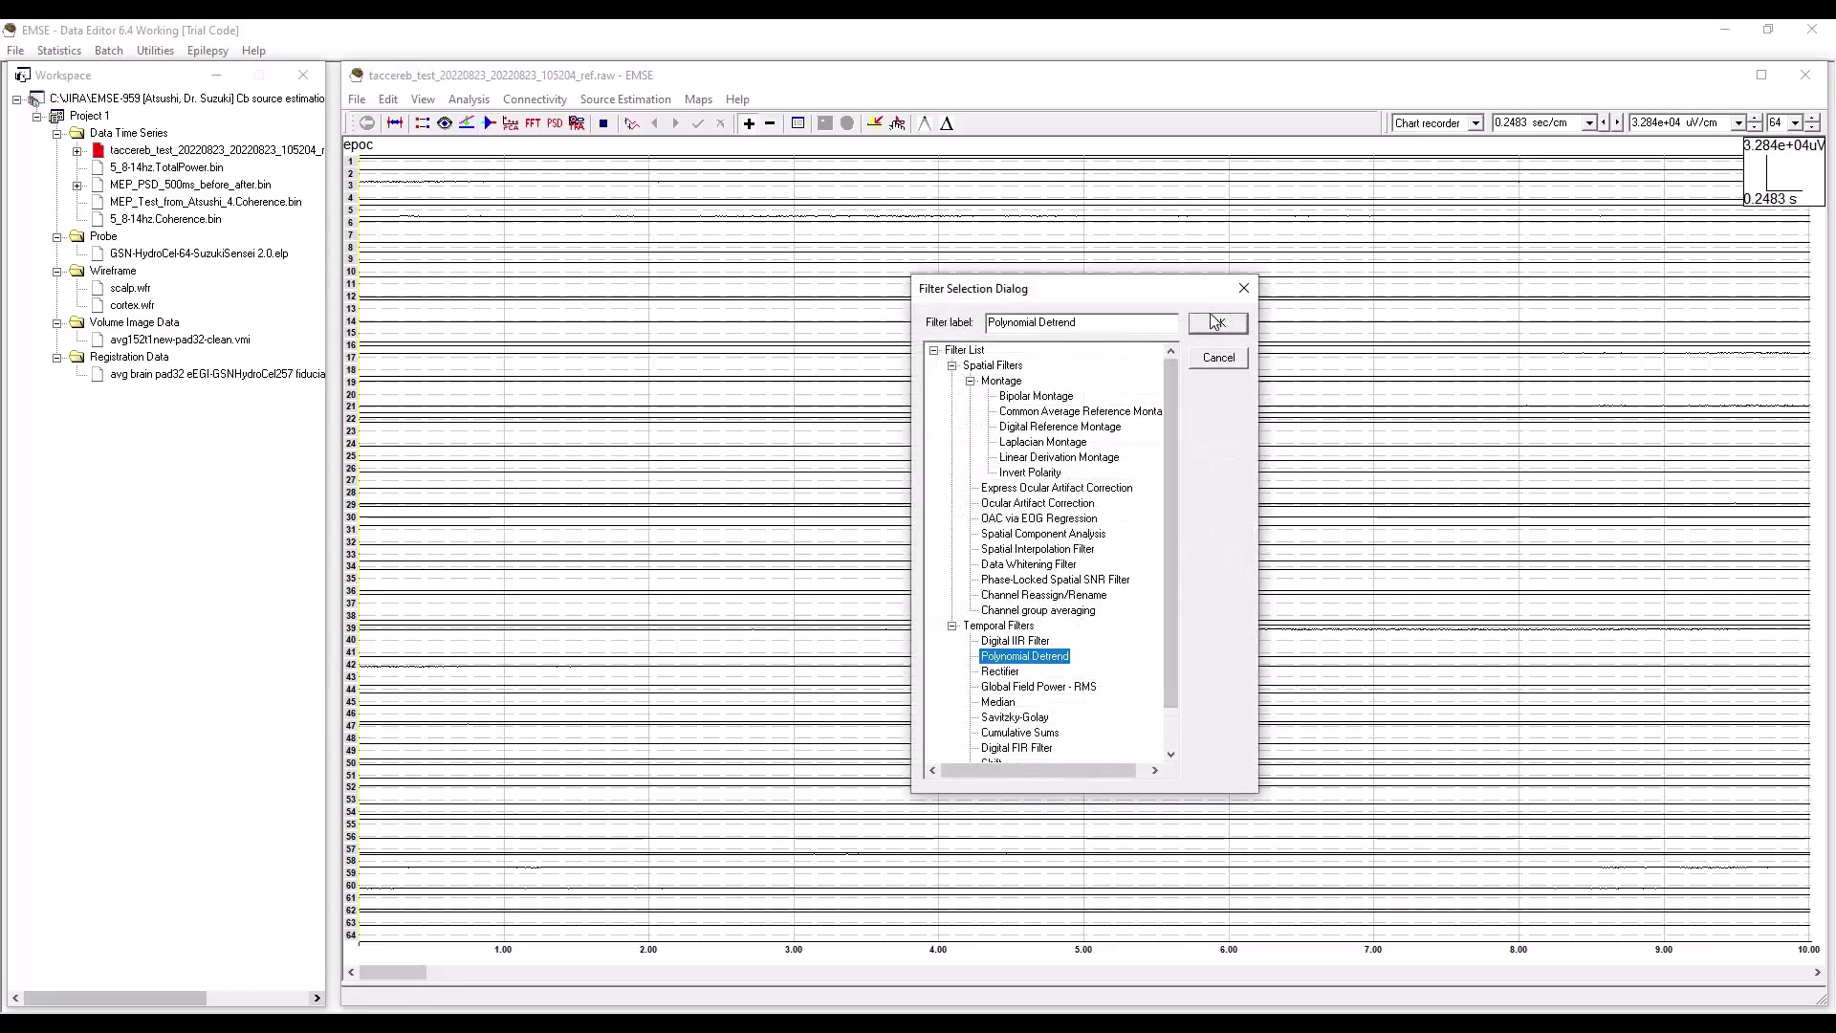
pyautogui.click(1220, 325)
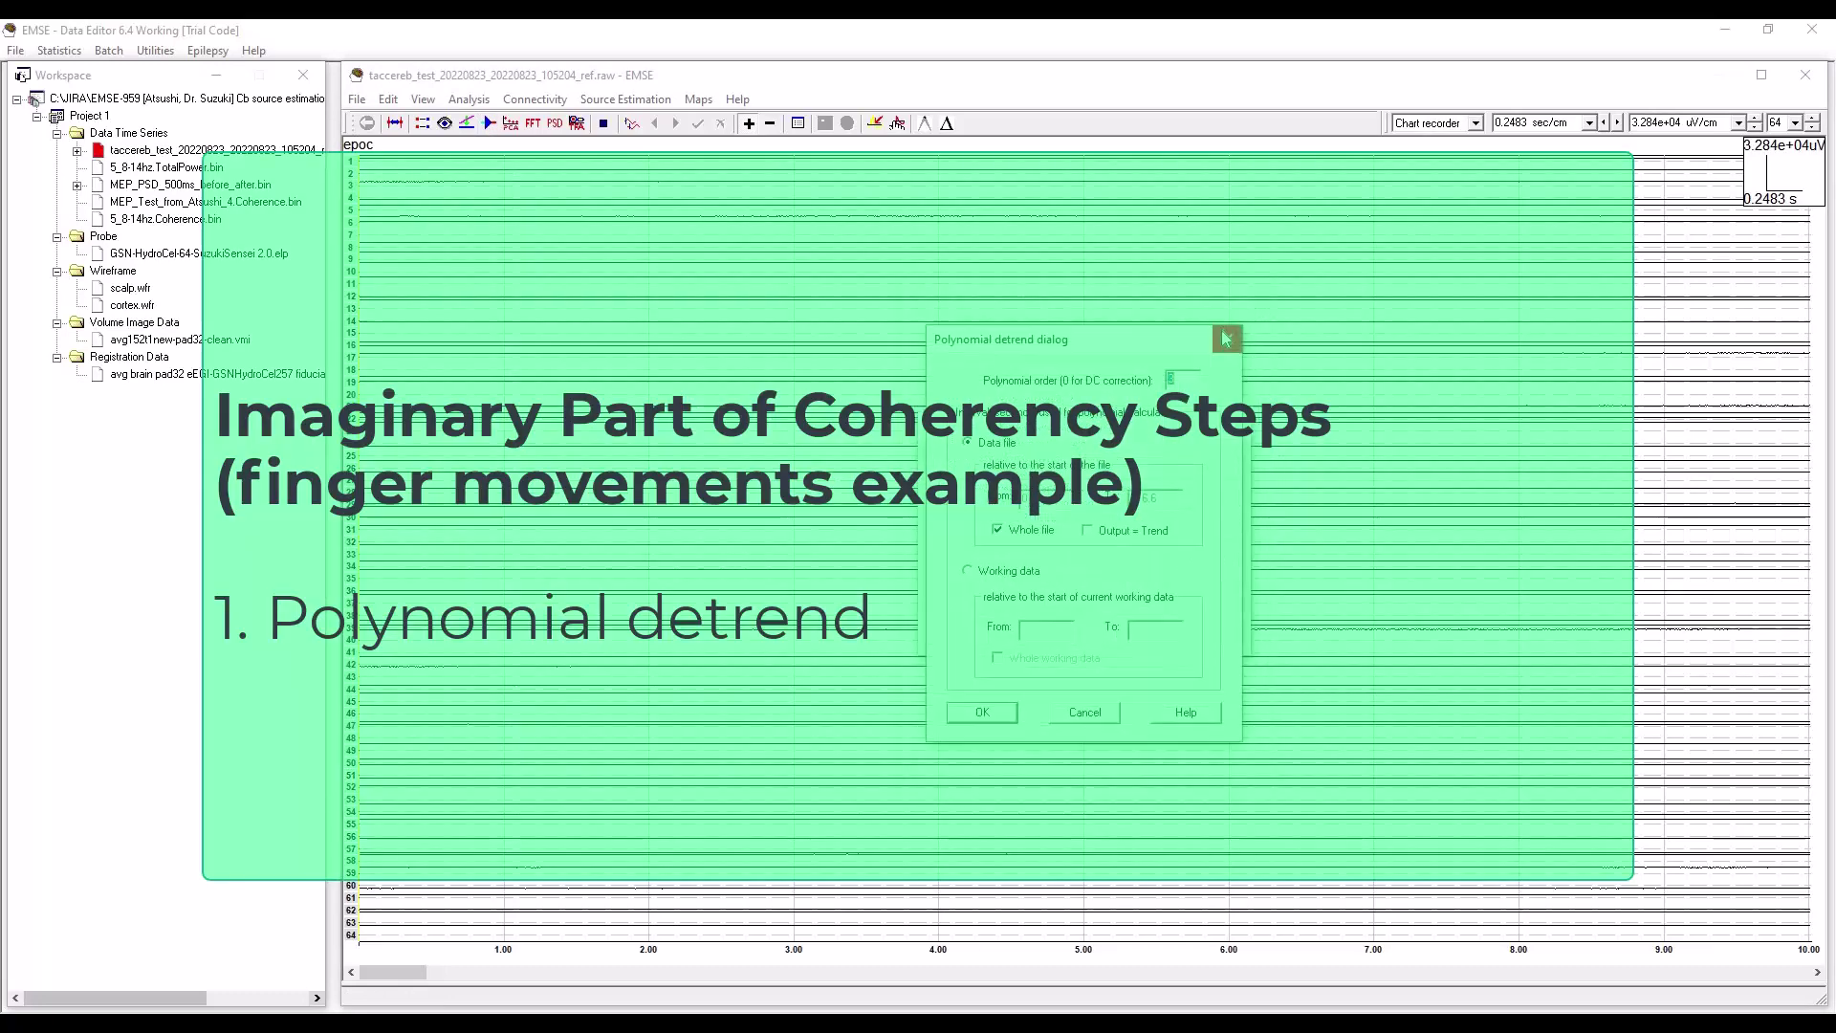
pyautogui.click(1002, 712)
pyautogui.click(1208, 469)
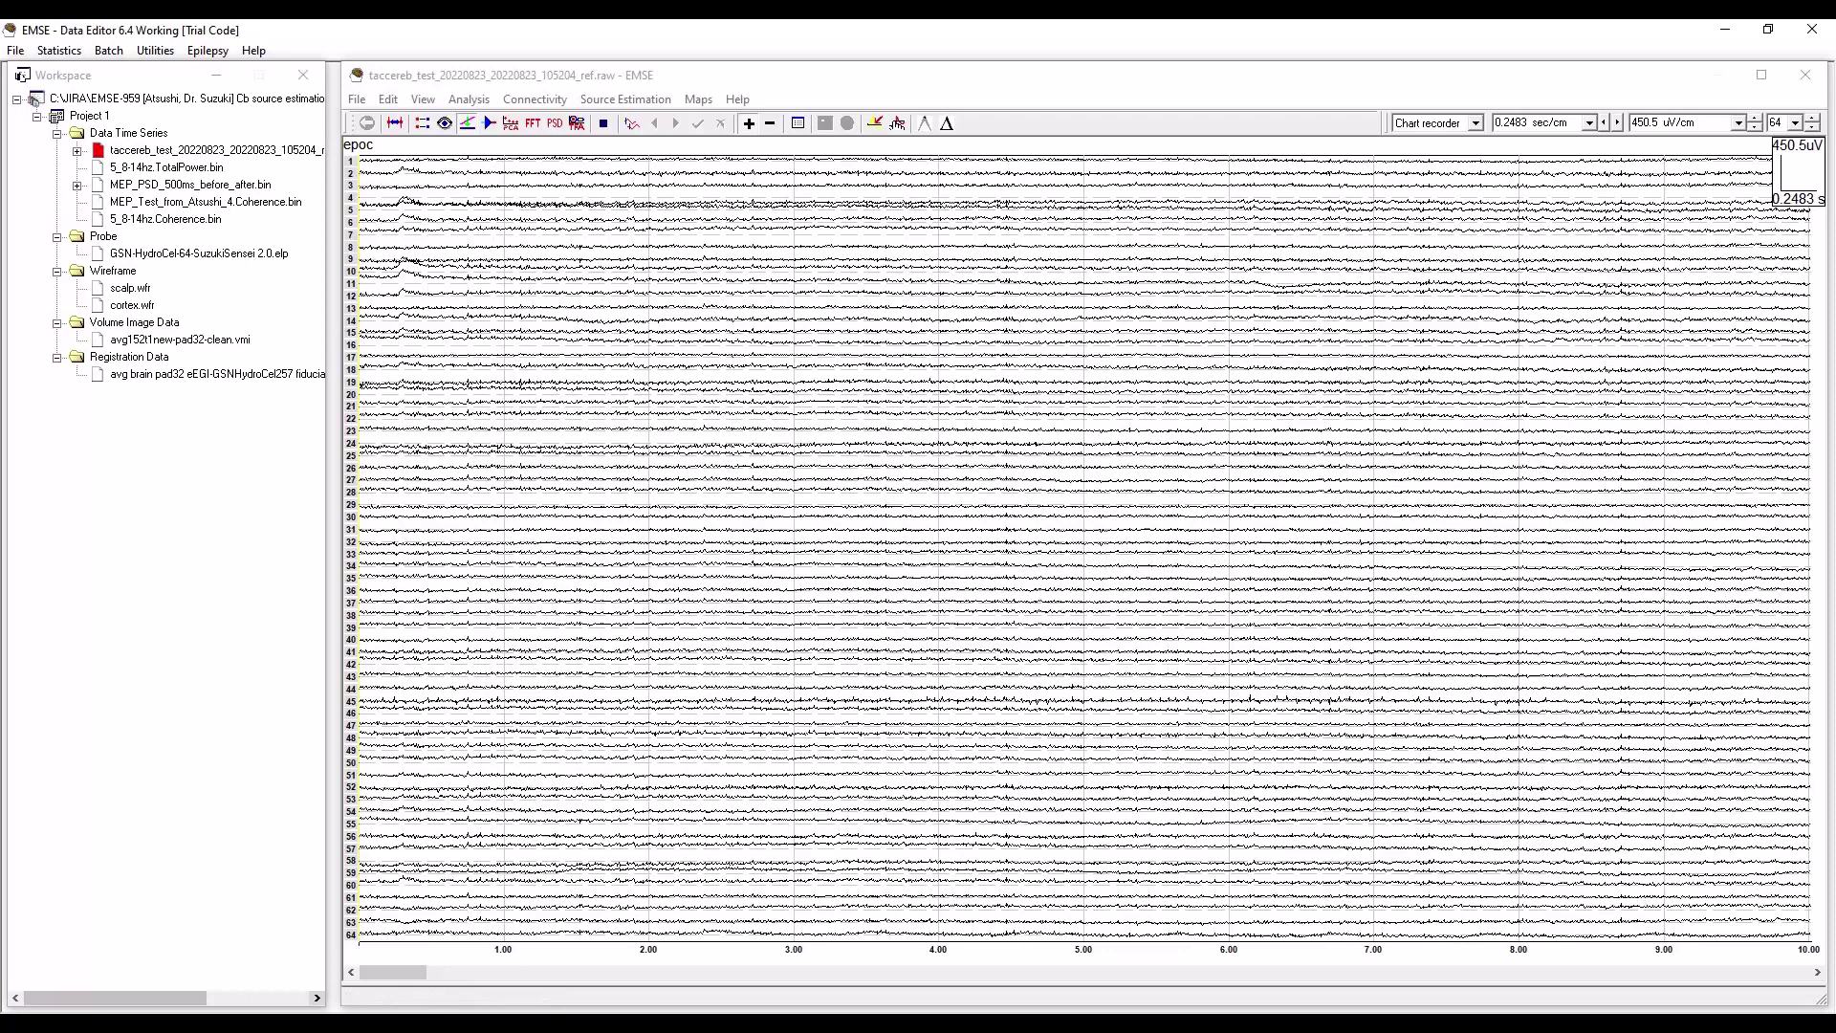
# Scroll the recording forward, then open the Channel State list showing channels 1–64 On, 65 Off.
pyautogui.moveTo(396, 971); pyautogui.dragTo(1139, 975)
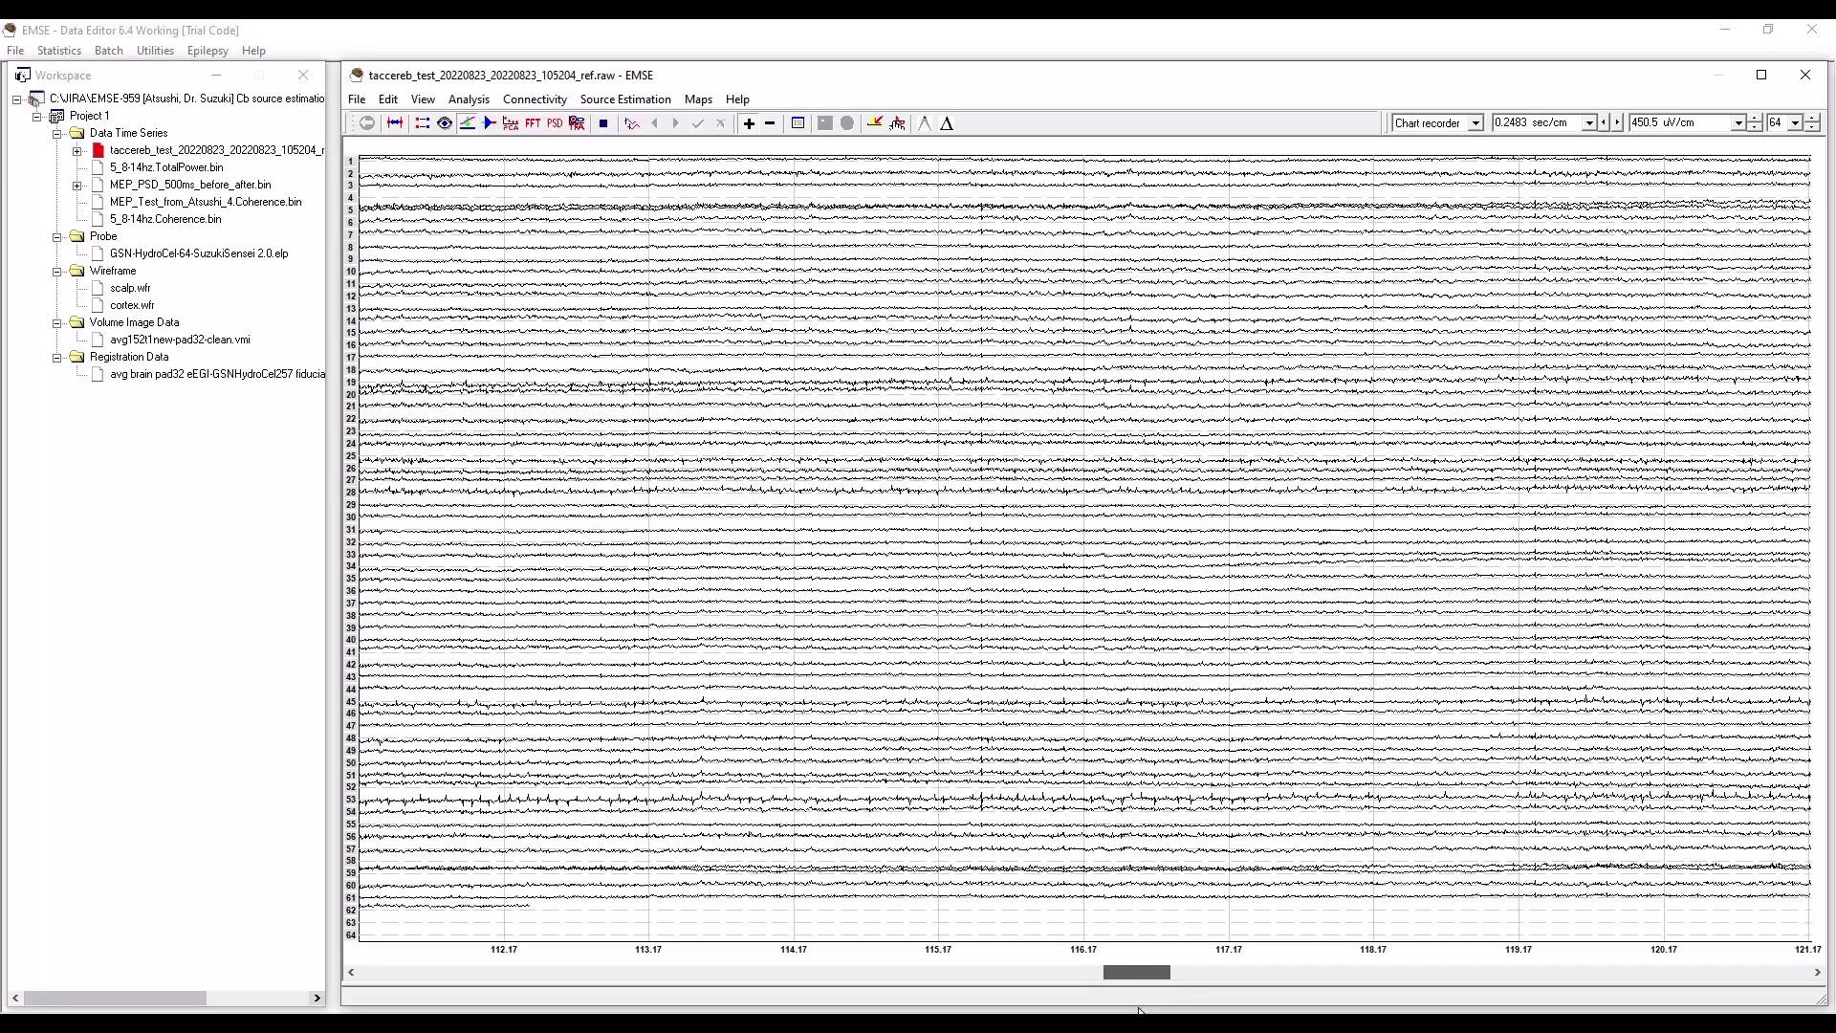
pyautogui.click(390, 102)
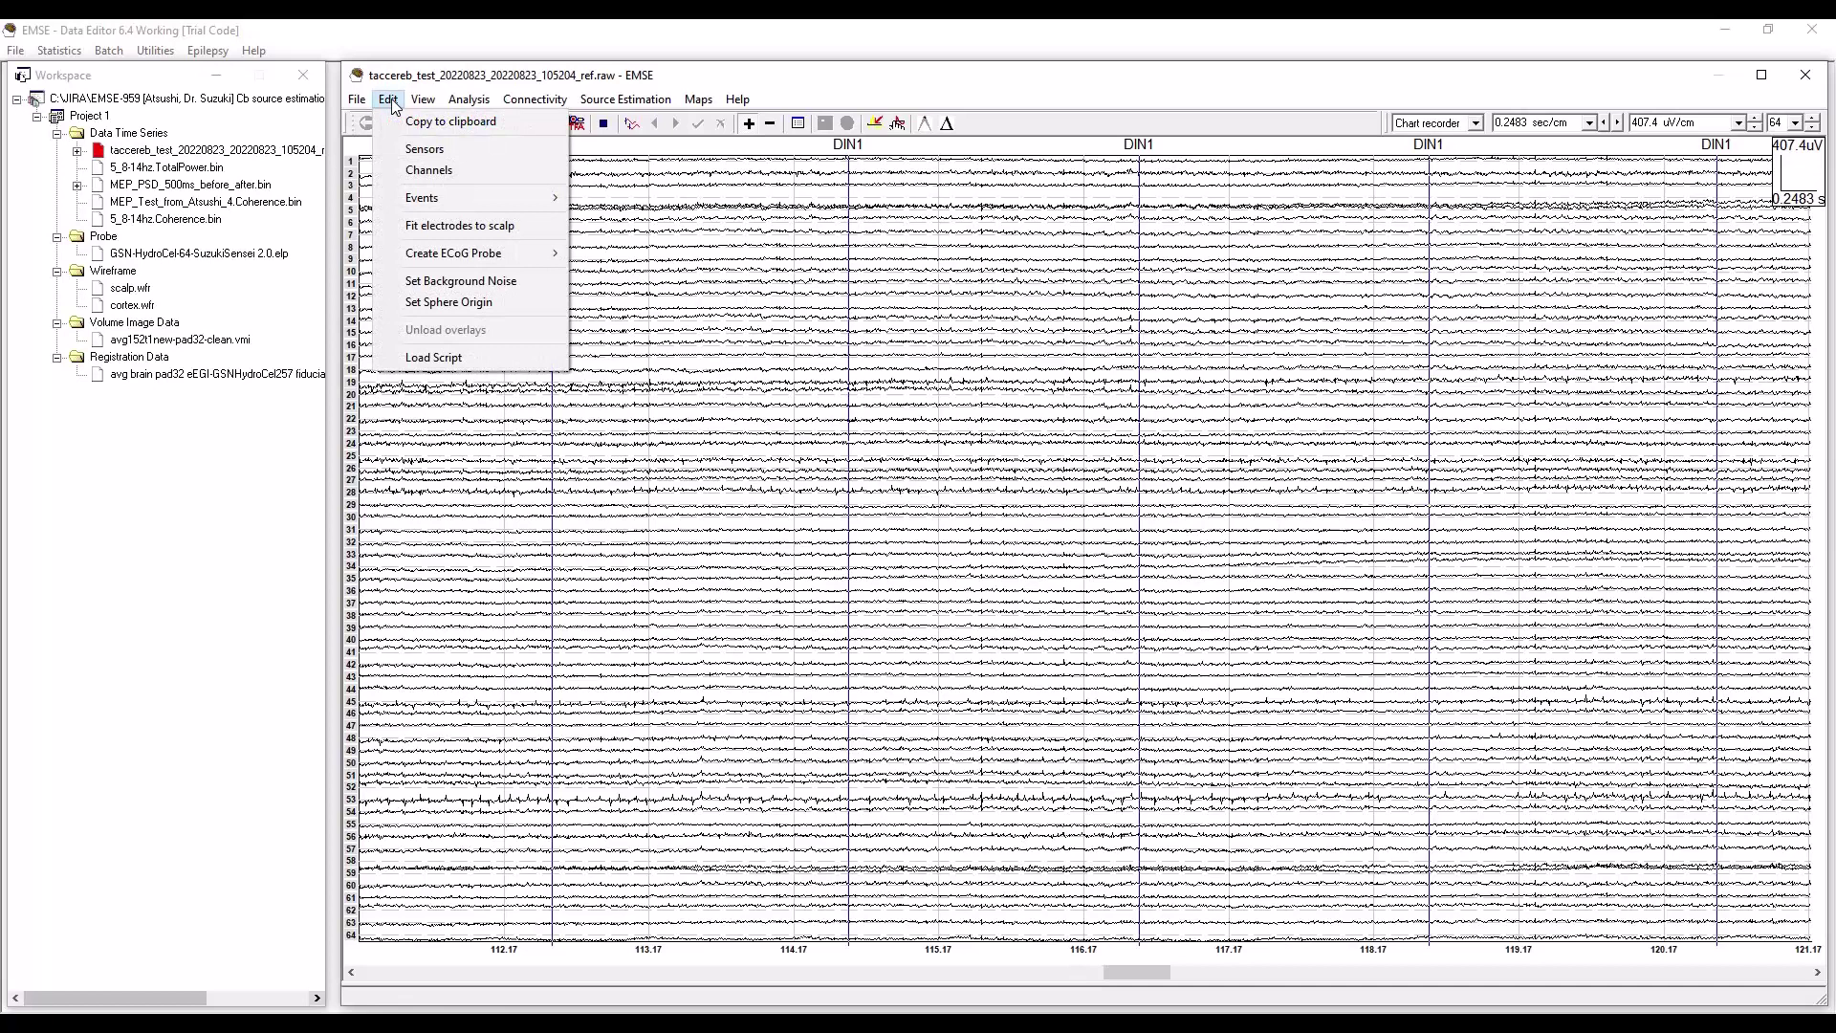
pyautogui.click(438, 176)
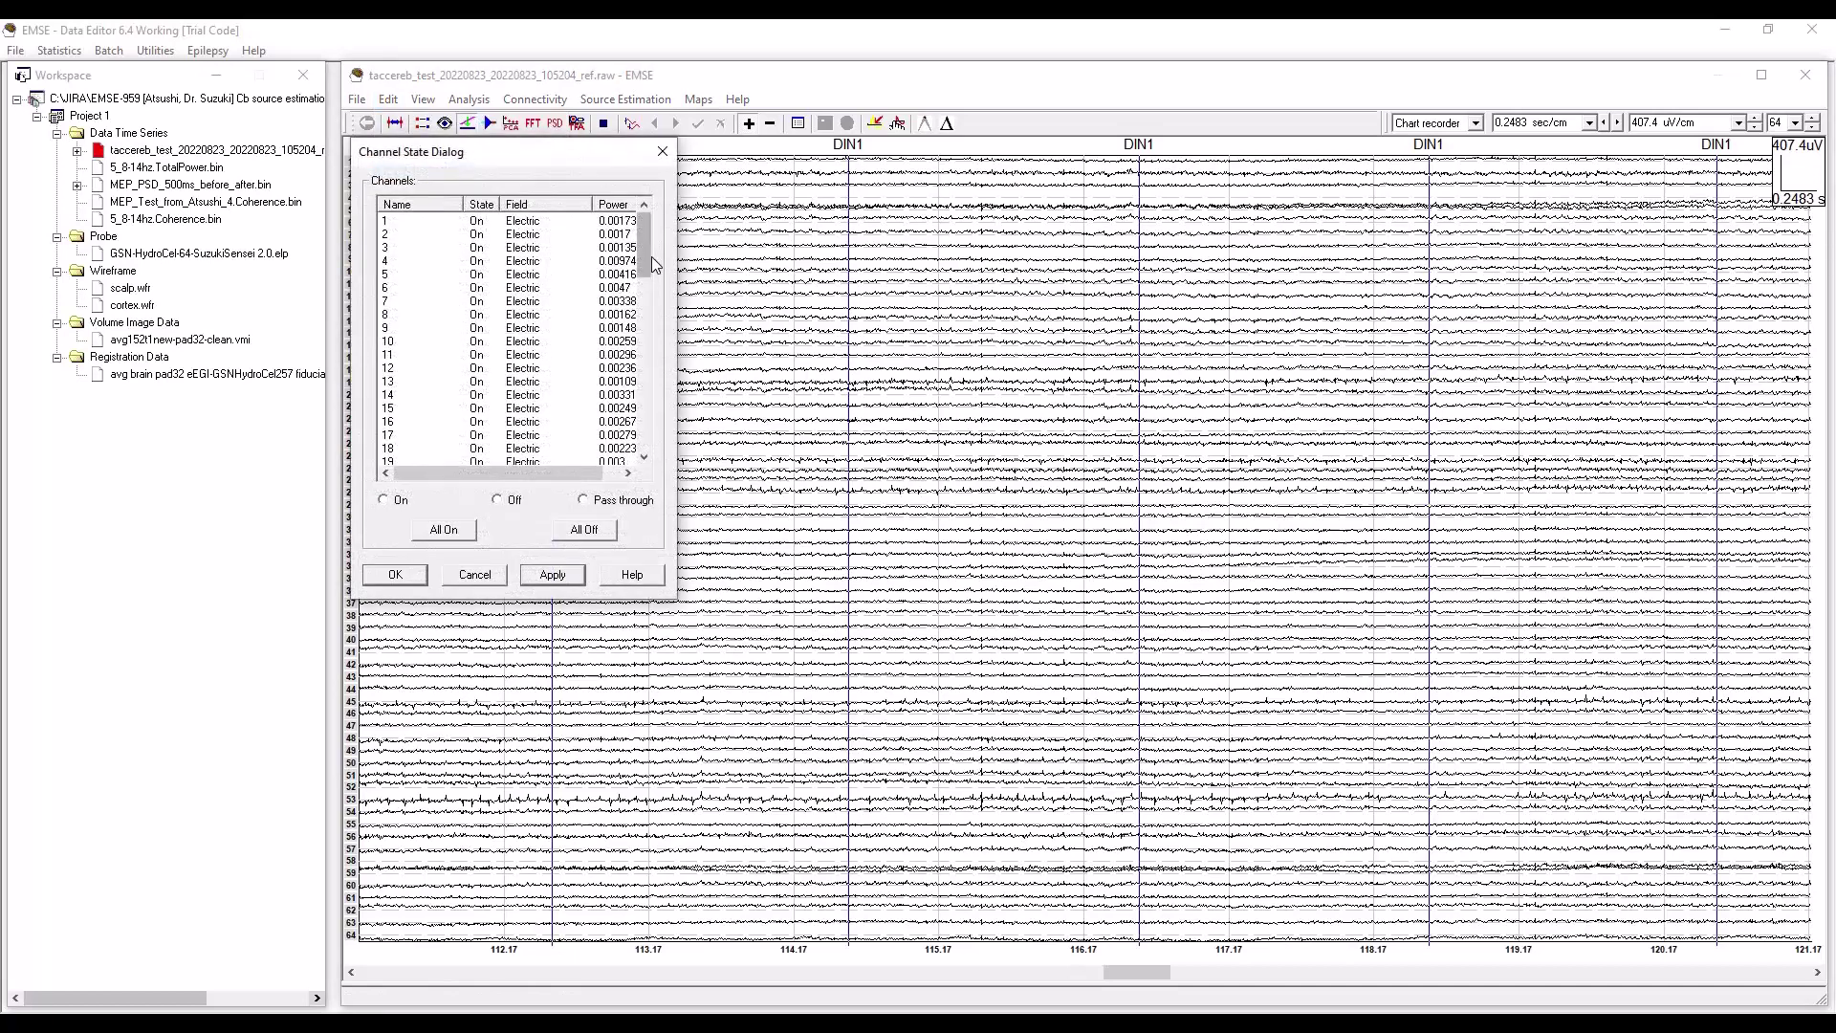
pyautogui.moveTo(651, 256); pyautogui.dragTo(648, 450)
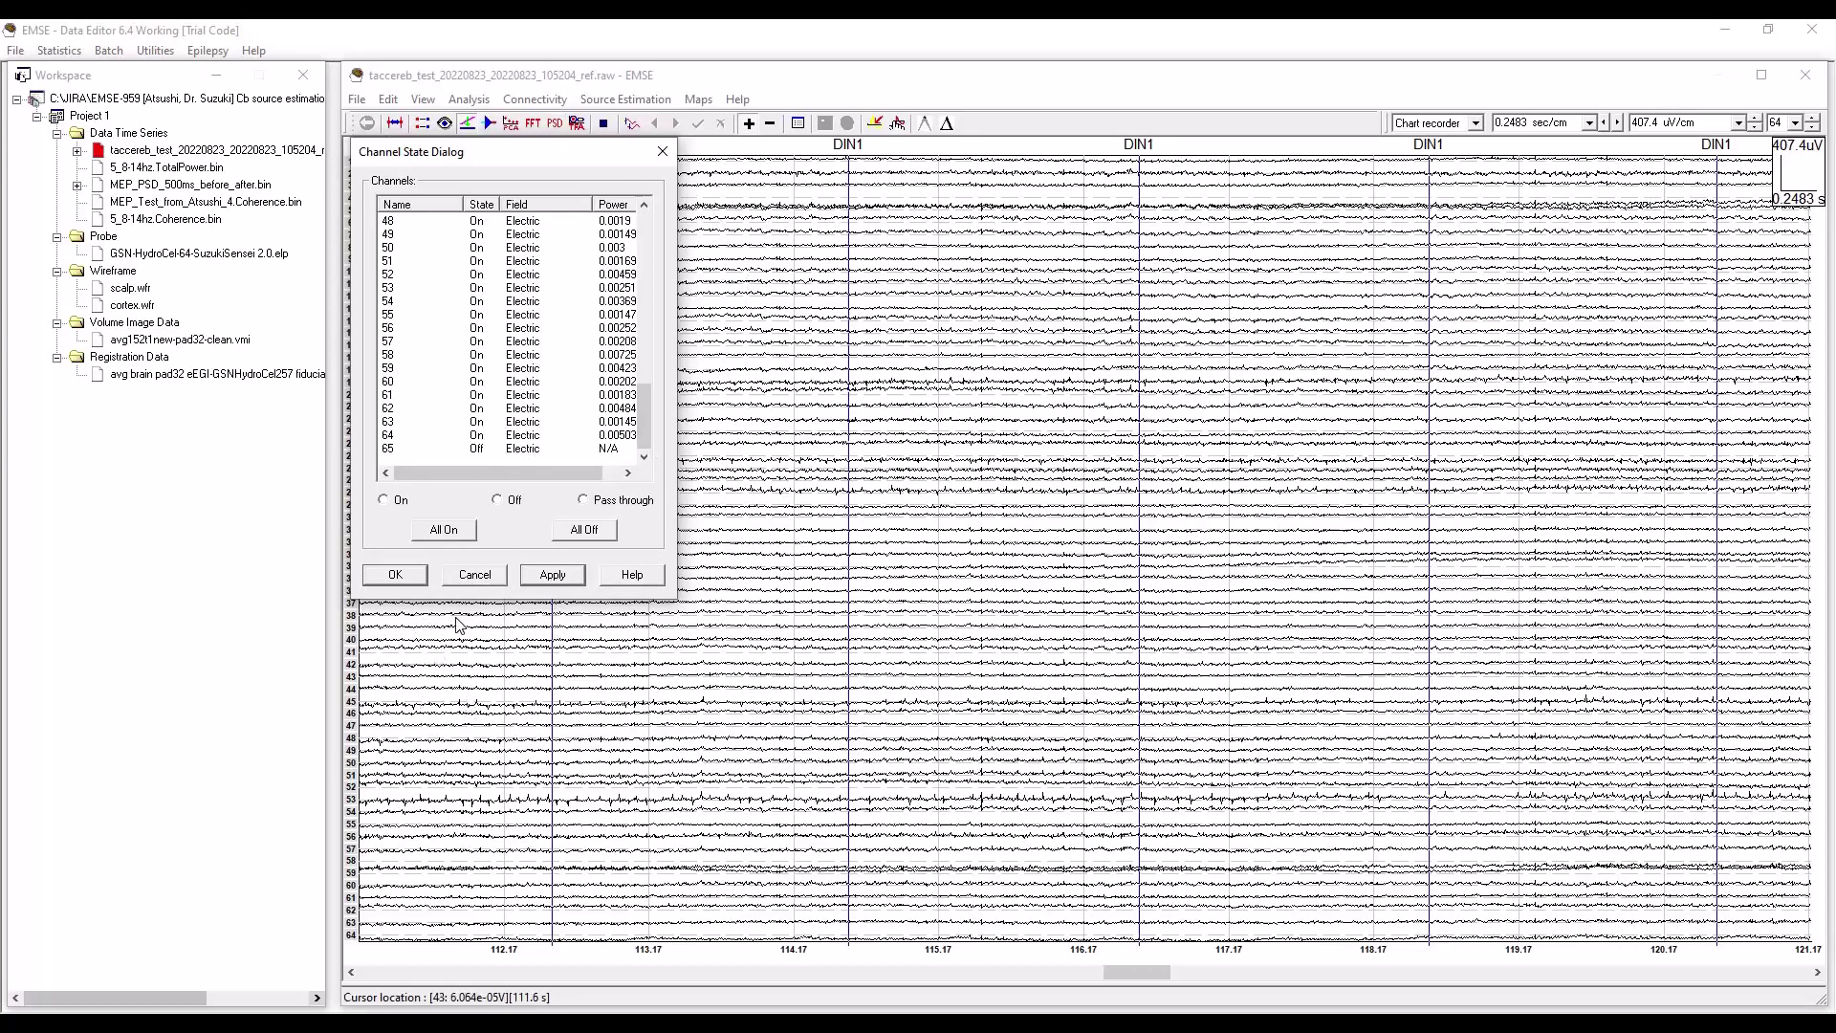
# Close the channel list, abandon adding Common Average Reference Montage, and rerun detrend-only preprocessing.
pyautogui.click(395, 575)
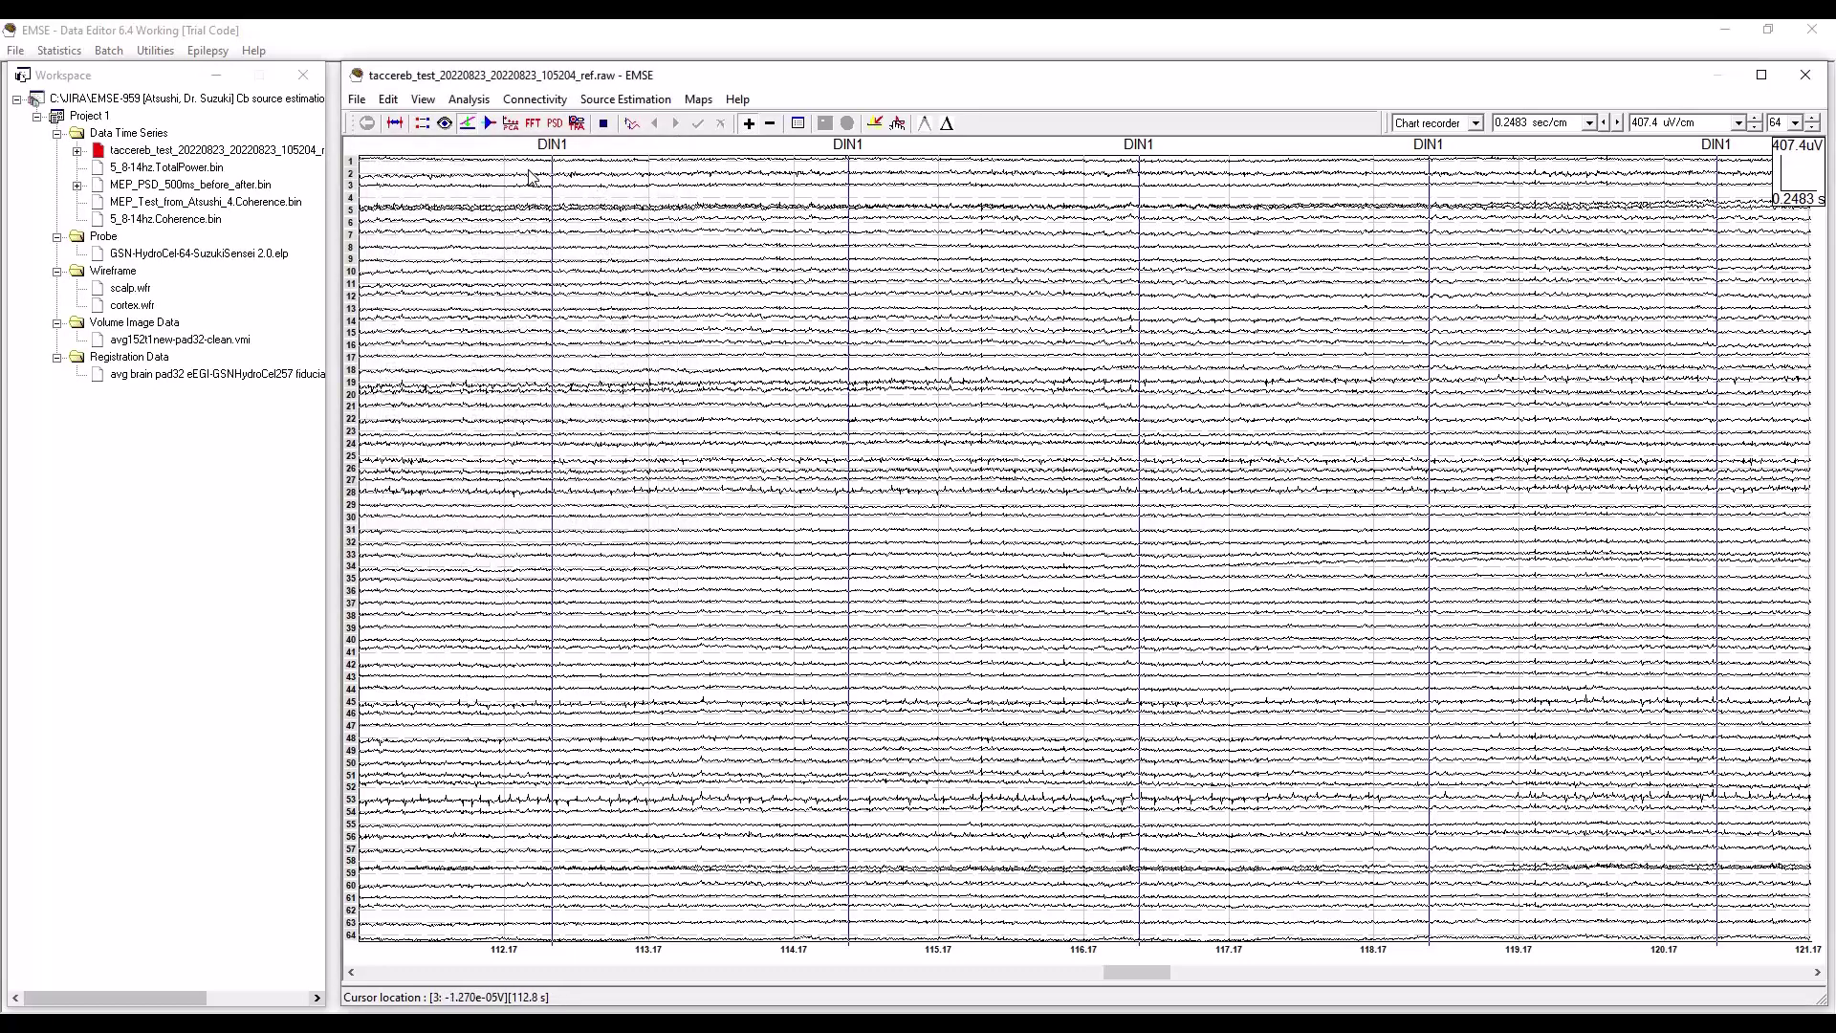
pyautogui.click(488, 125)
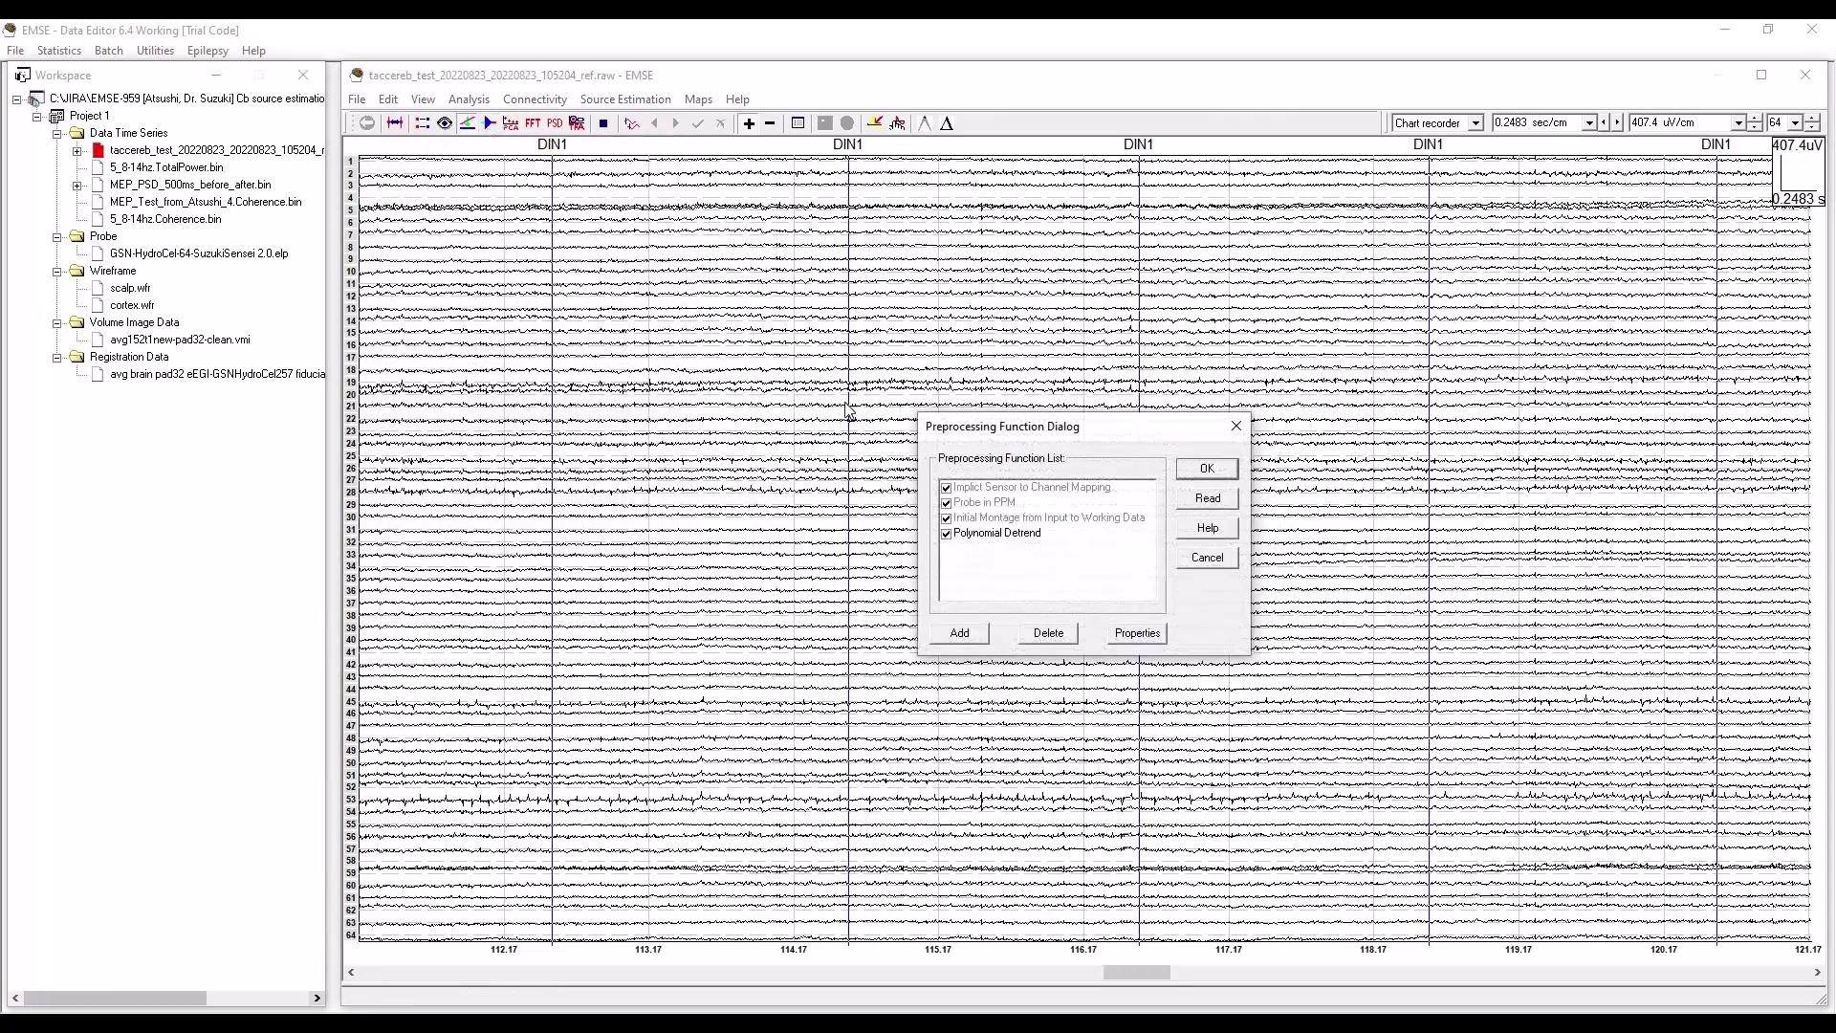
pyautogui.click(959, 634)
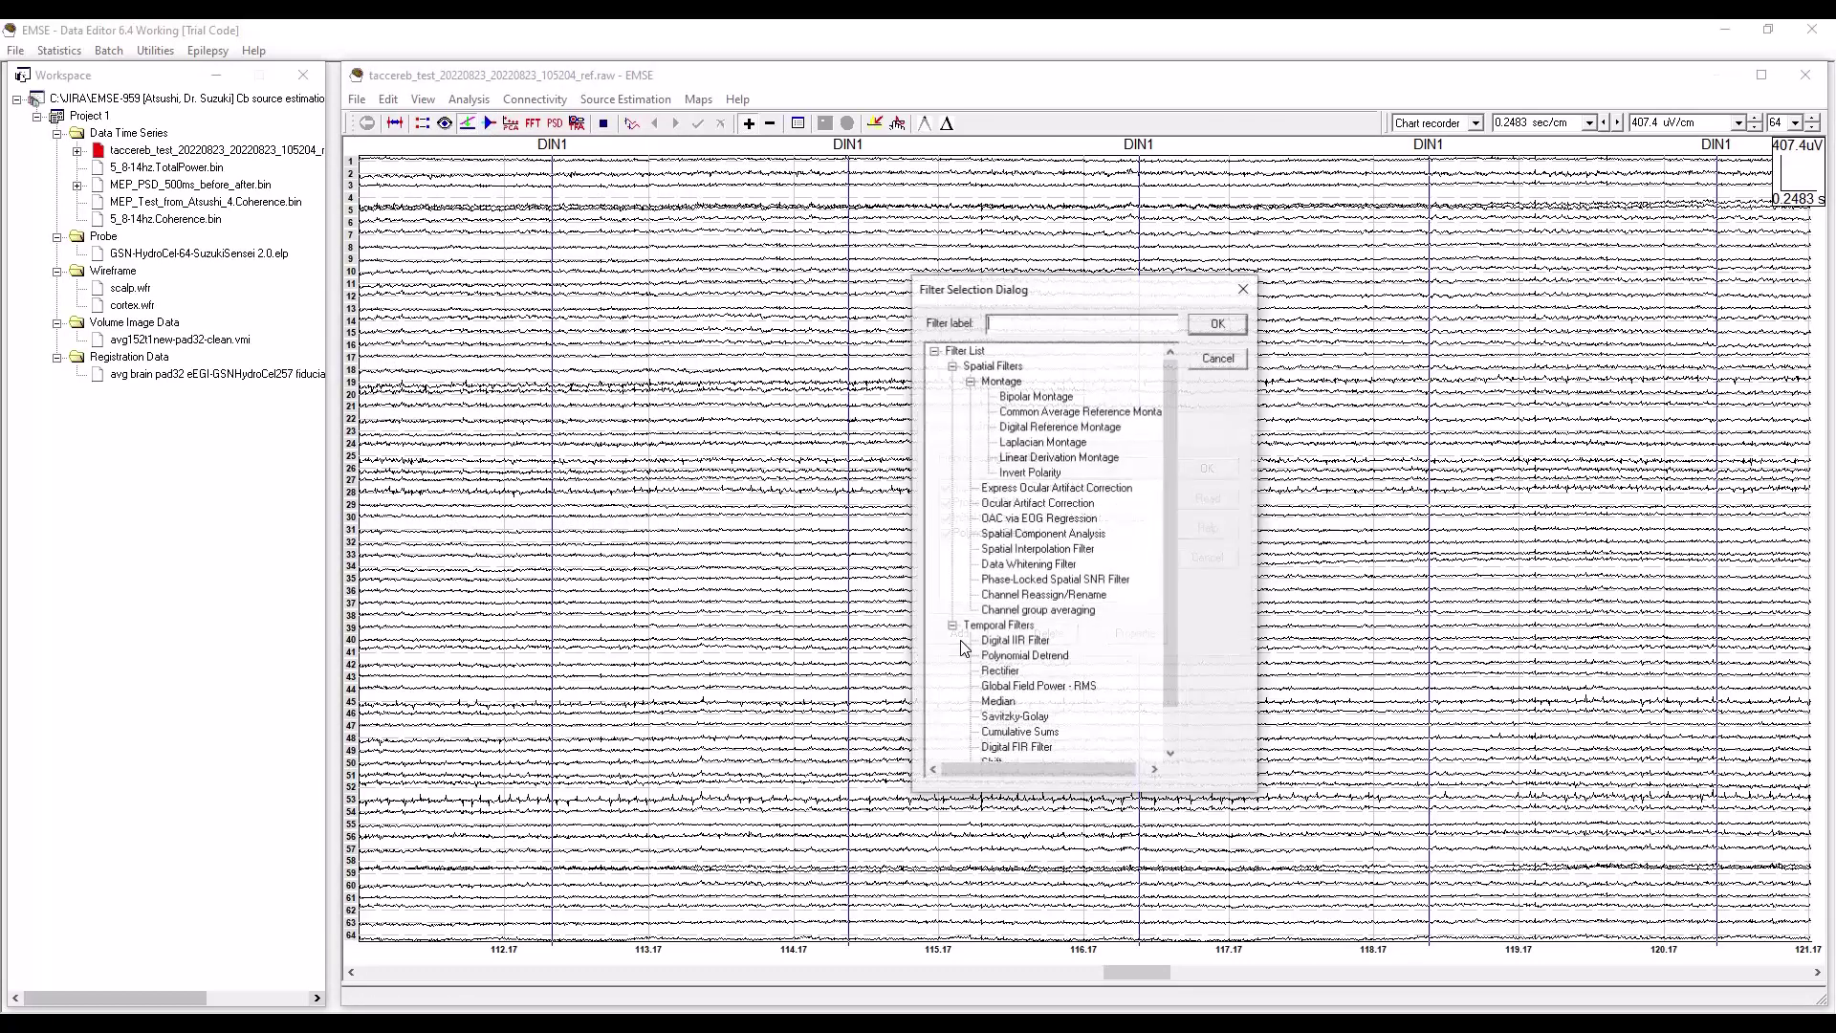
pyautogui.click(1059, 429)
pyautogui.click(1088, 414)
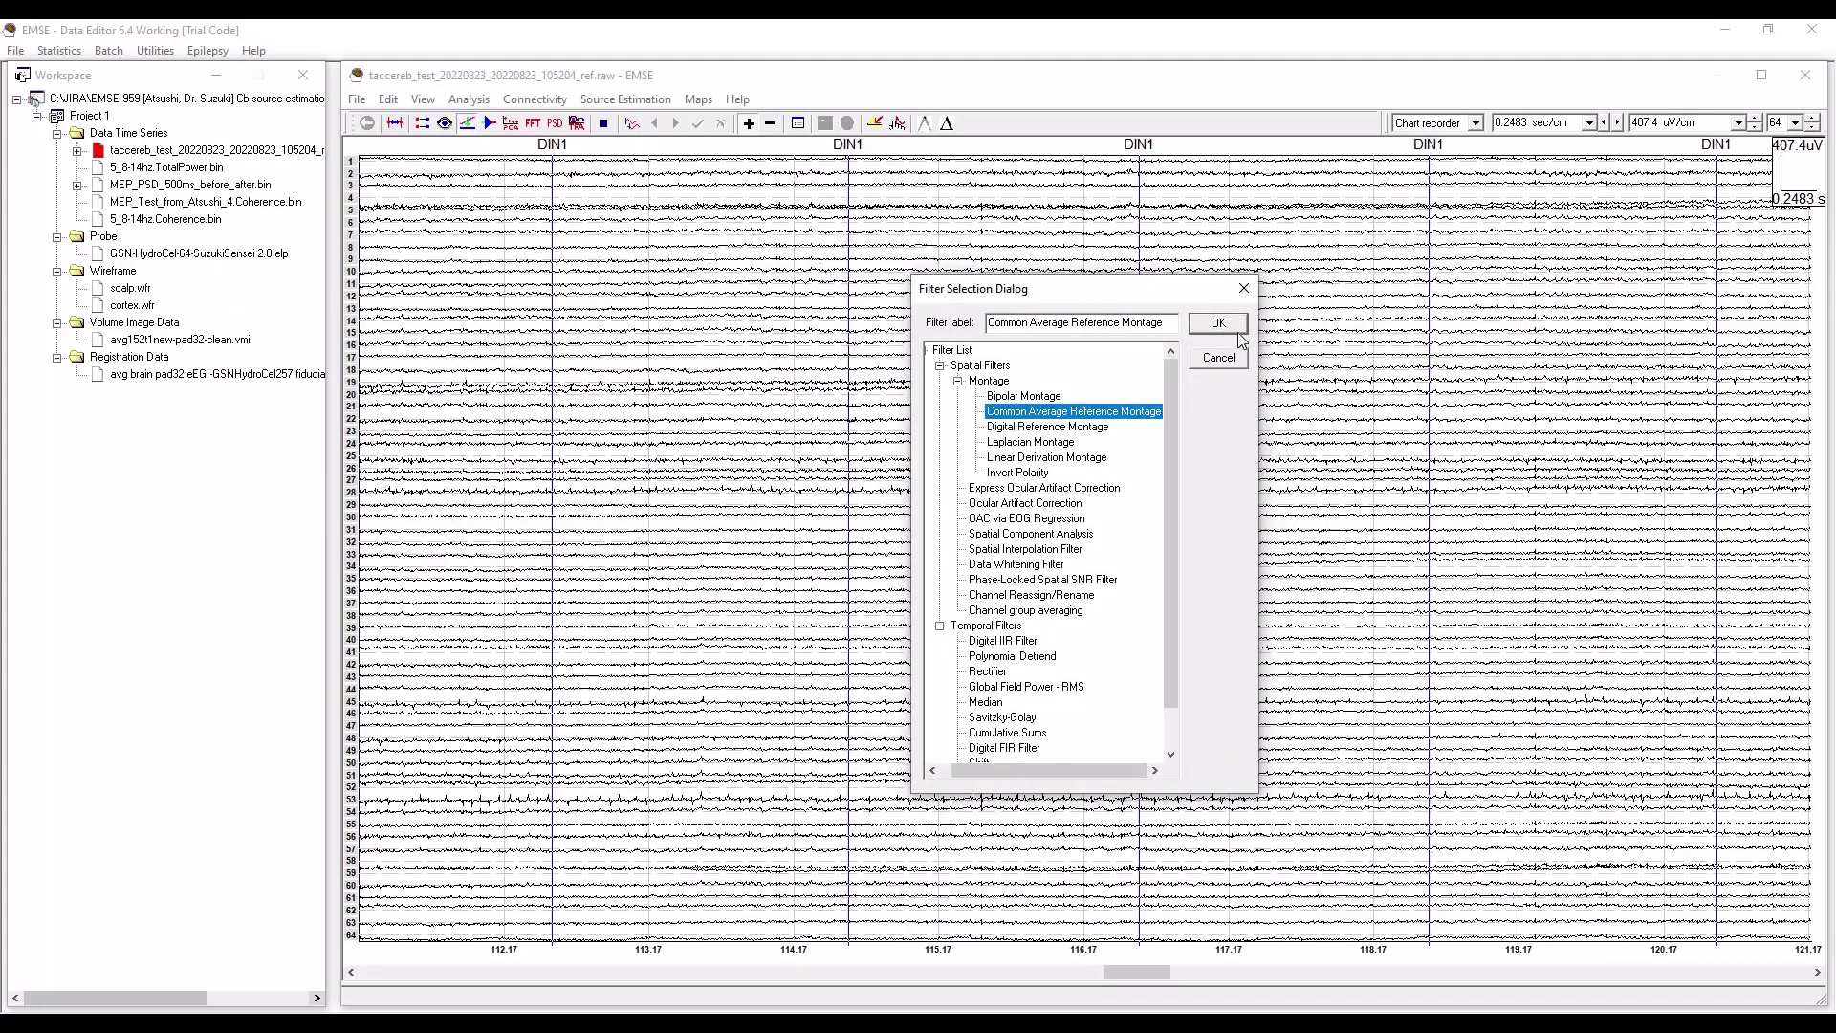
pyautogui.click(1229, 362)
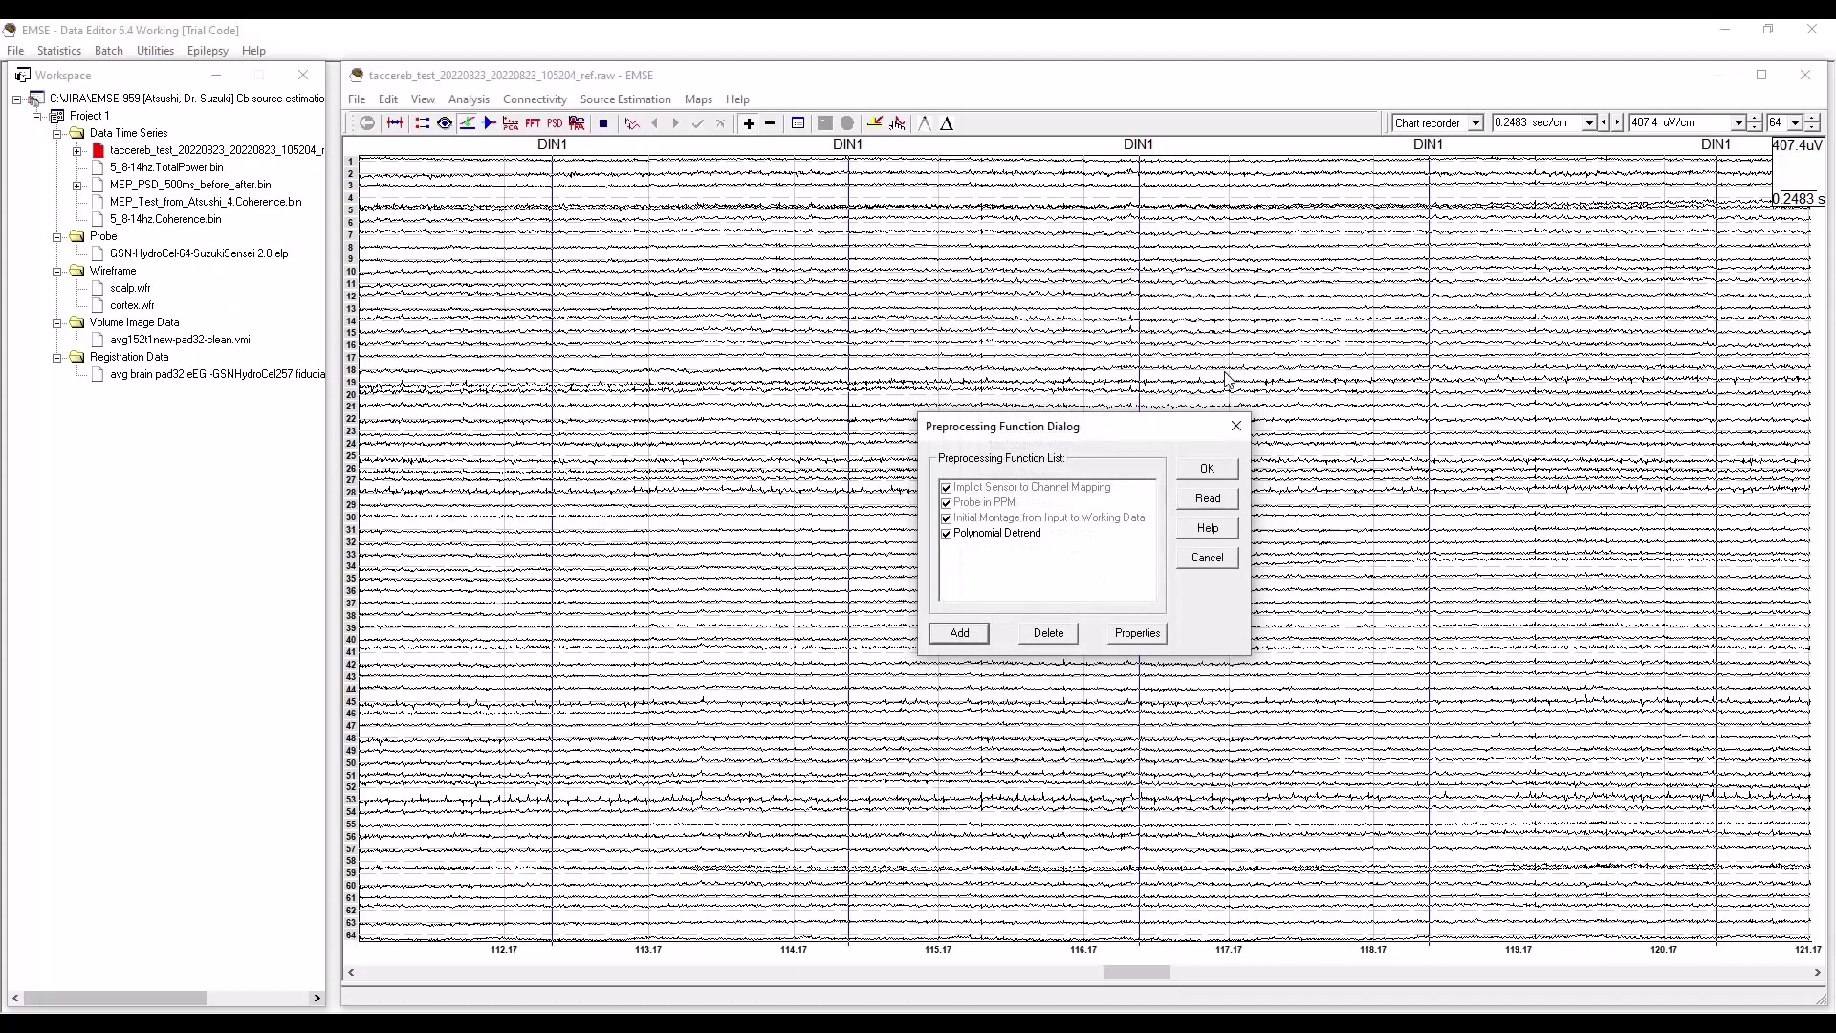
pyautogui.click(1216, 563)
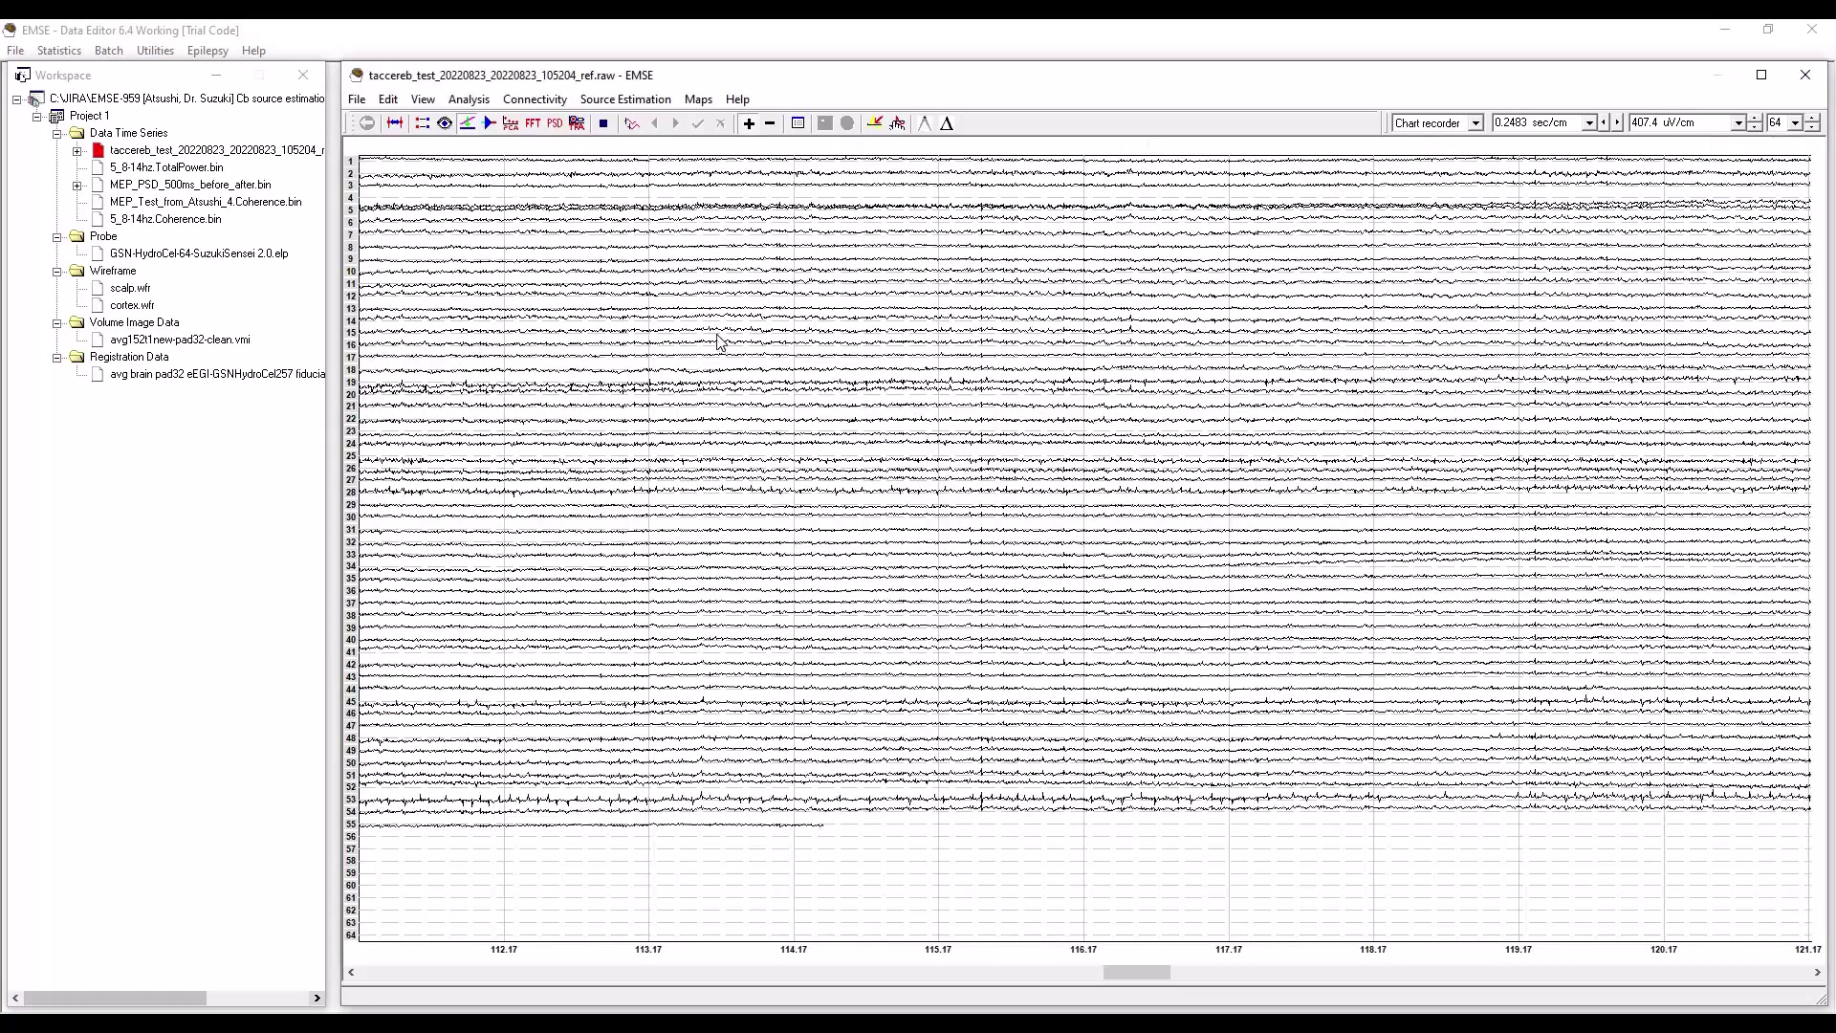
# Start a Power Spectrum estimation with event-locked data windows and reach Event Selection.
pyautogui.click(469, 99)
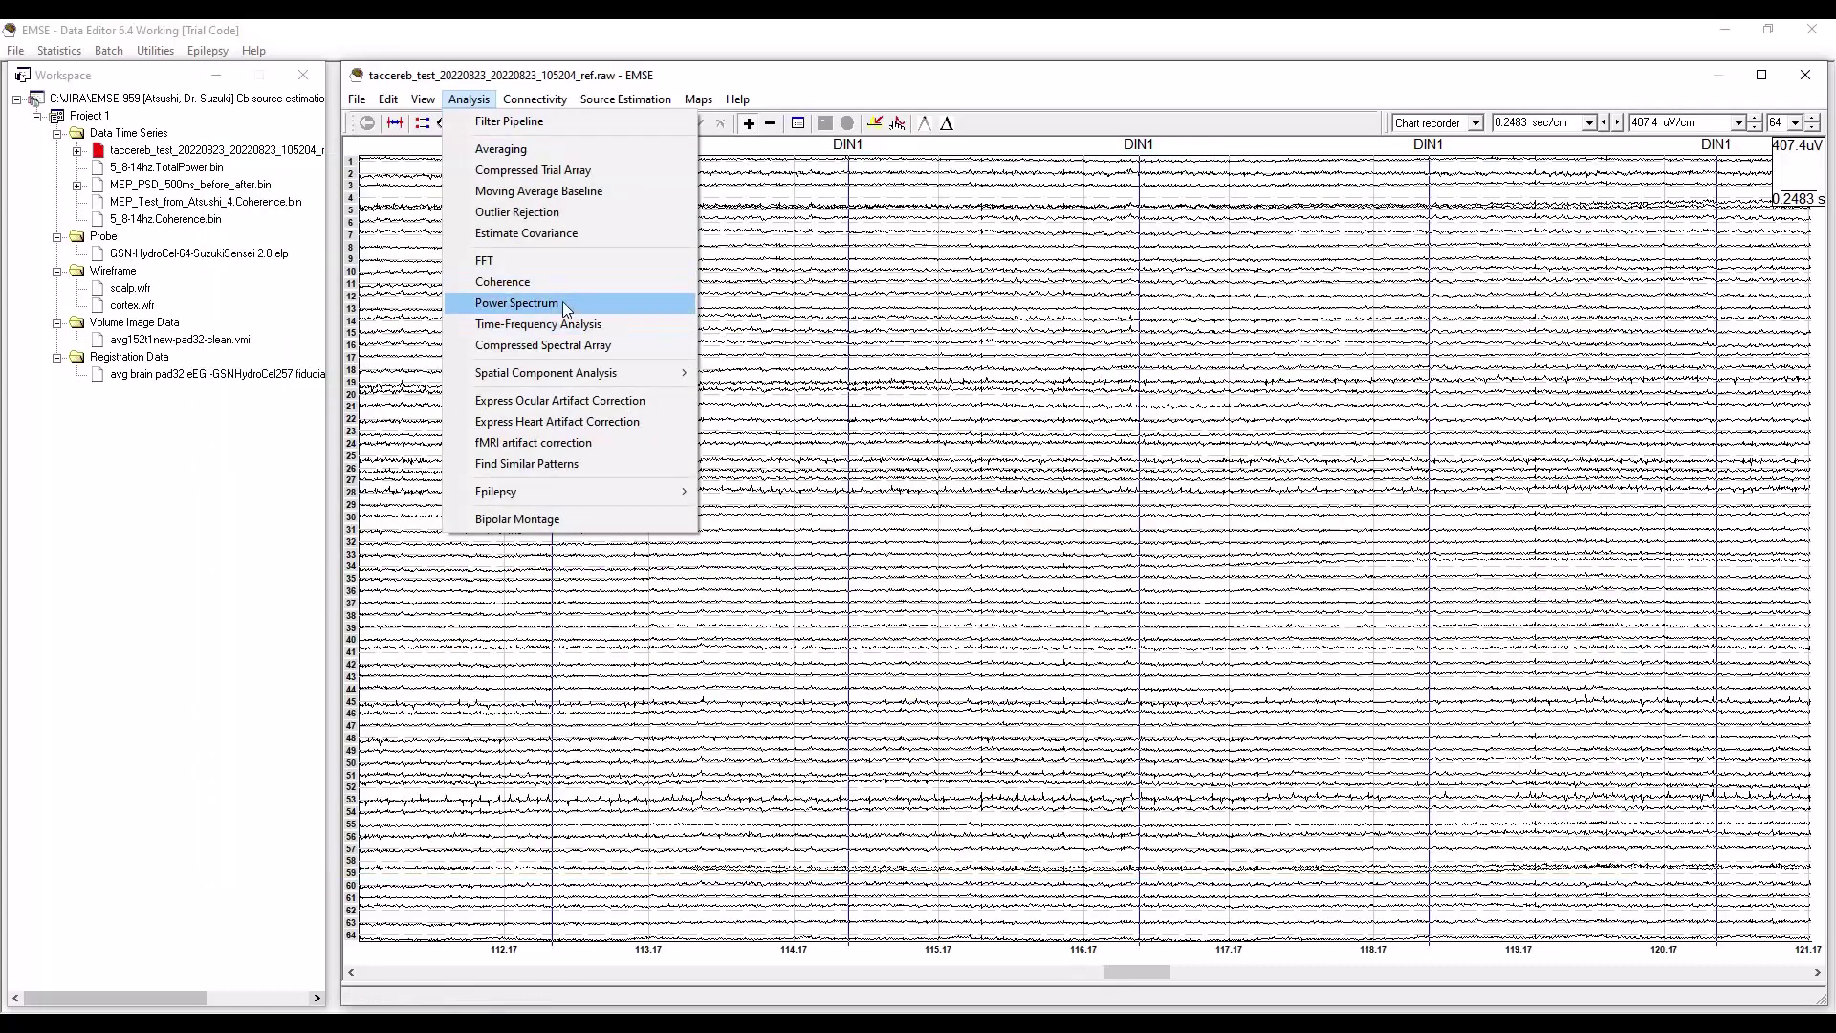
pyautogui.click(568, 308)
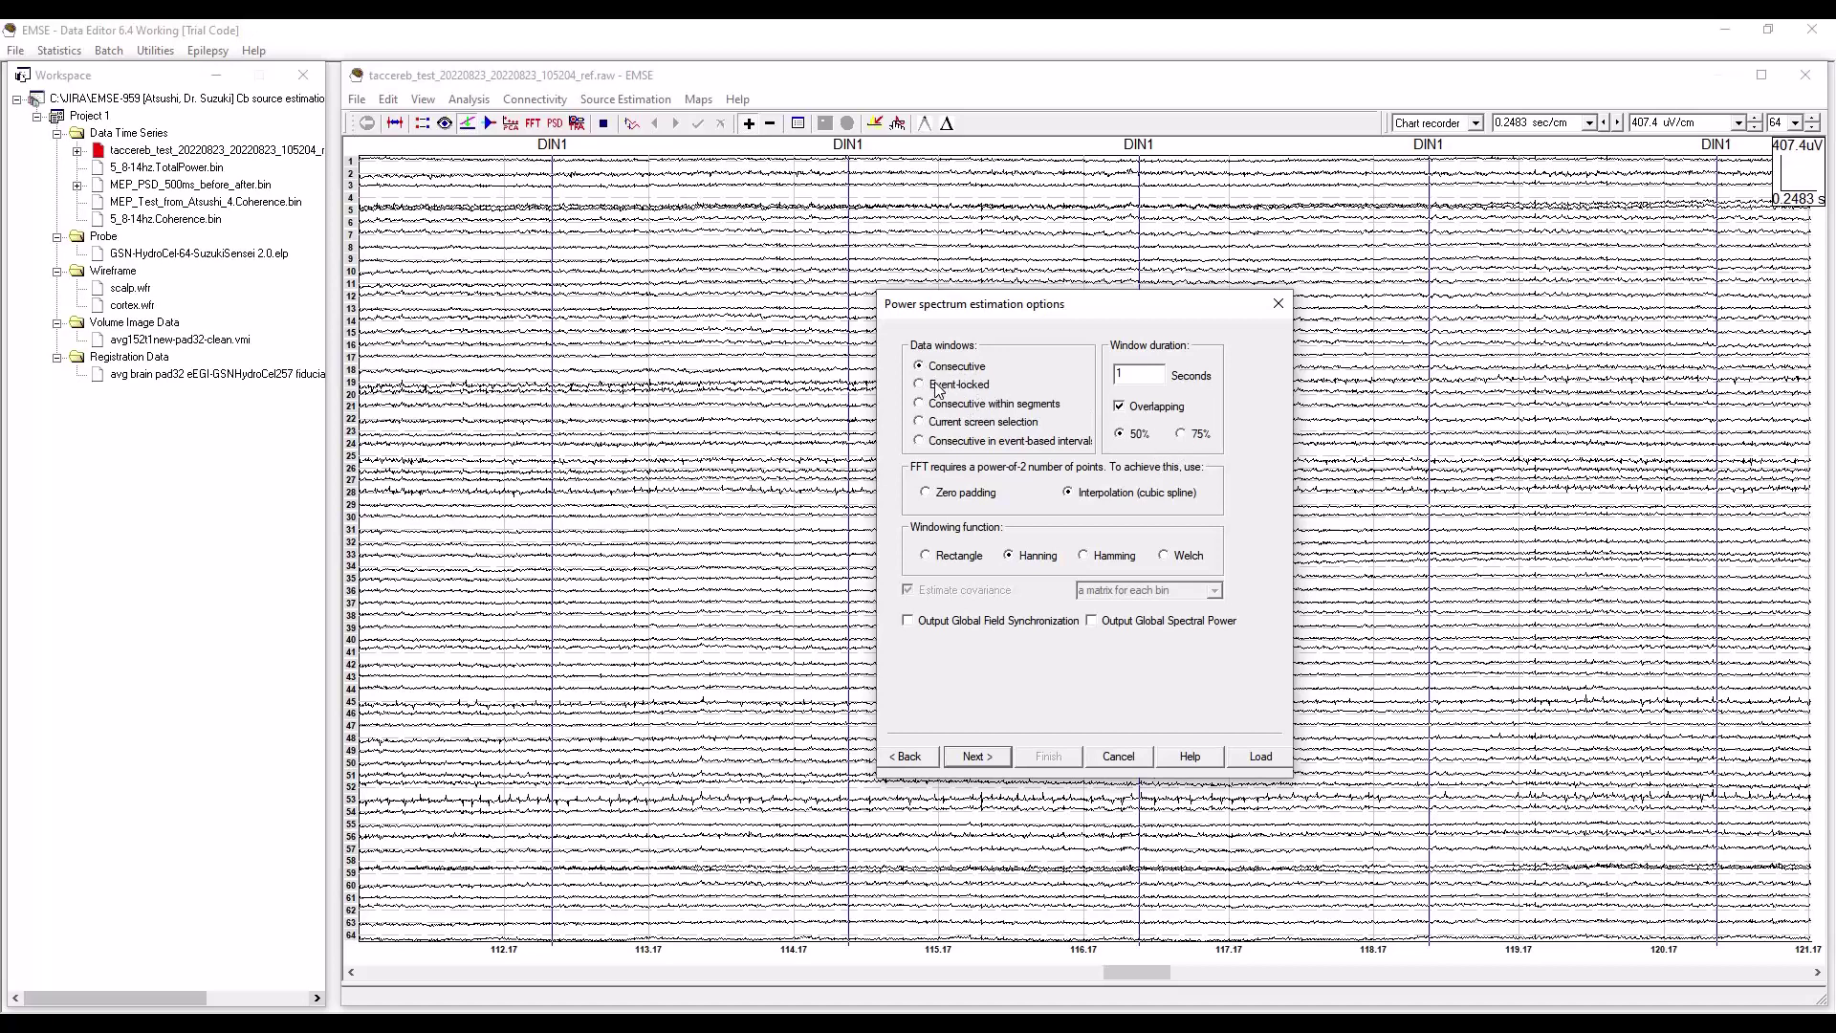
pyautogui.click(921, 386)
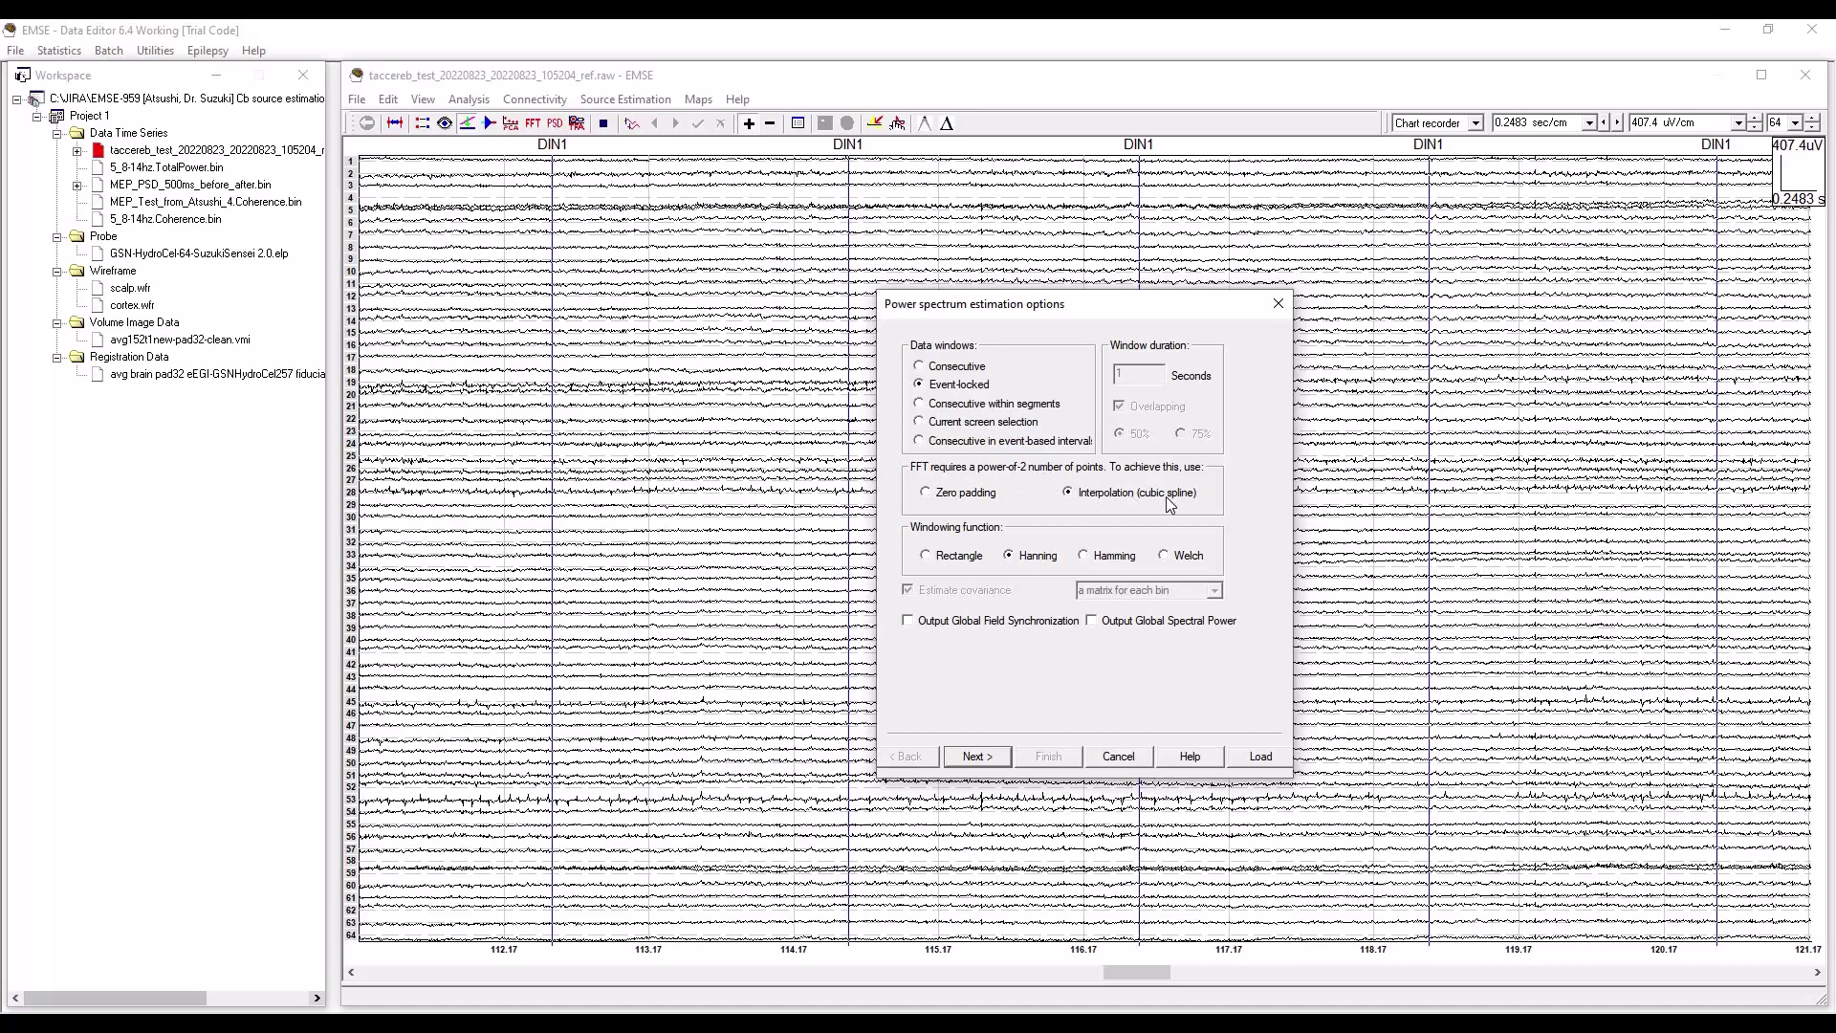
pyautogui.click(975, 757)
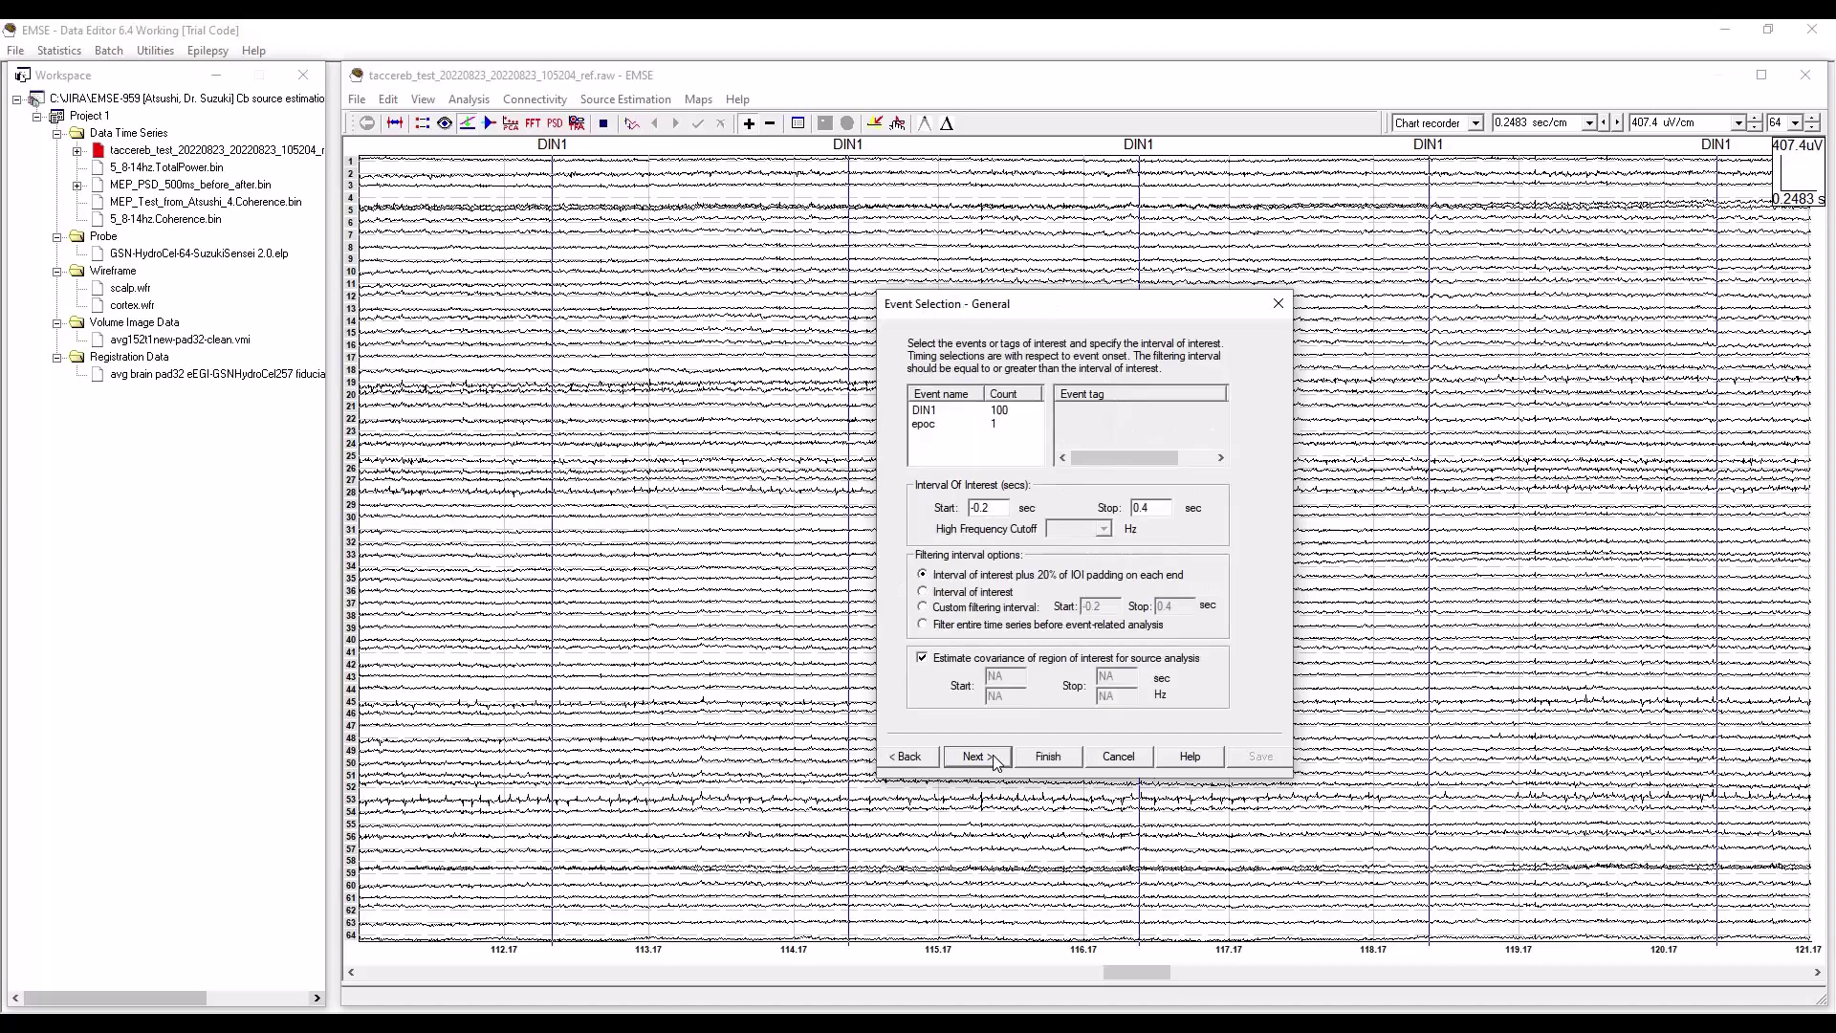
# Select DIN1 events with a -0.5 to 0.5 s interval, filtering over the interval of interest.
pyautogui.click(922, 412)
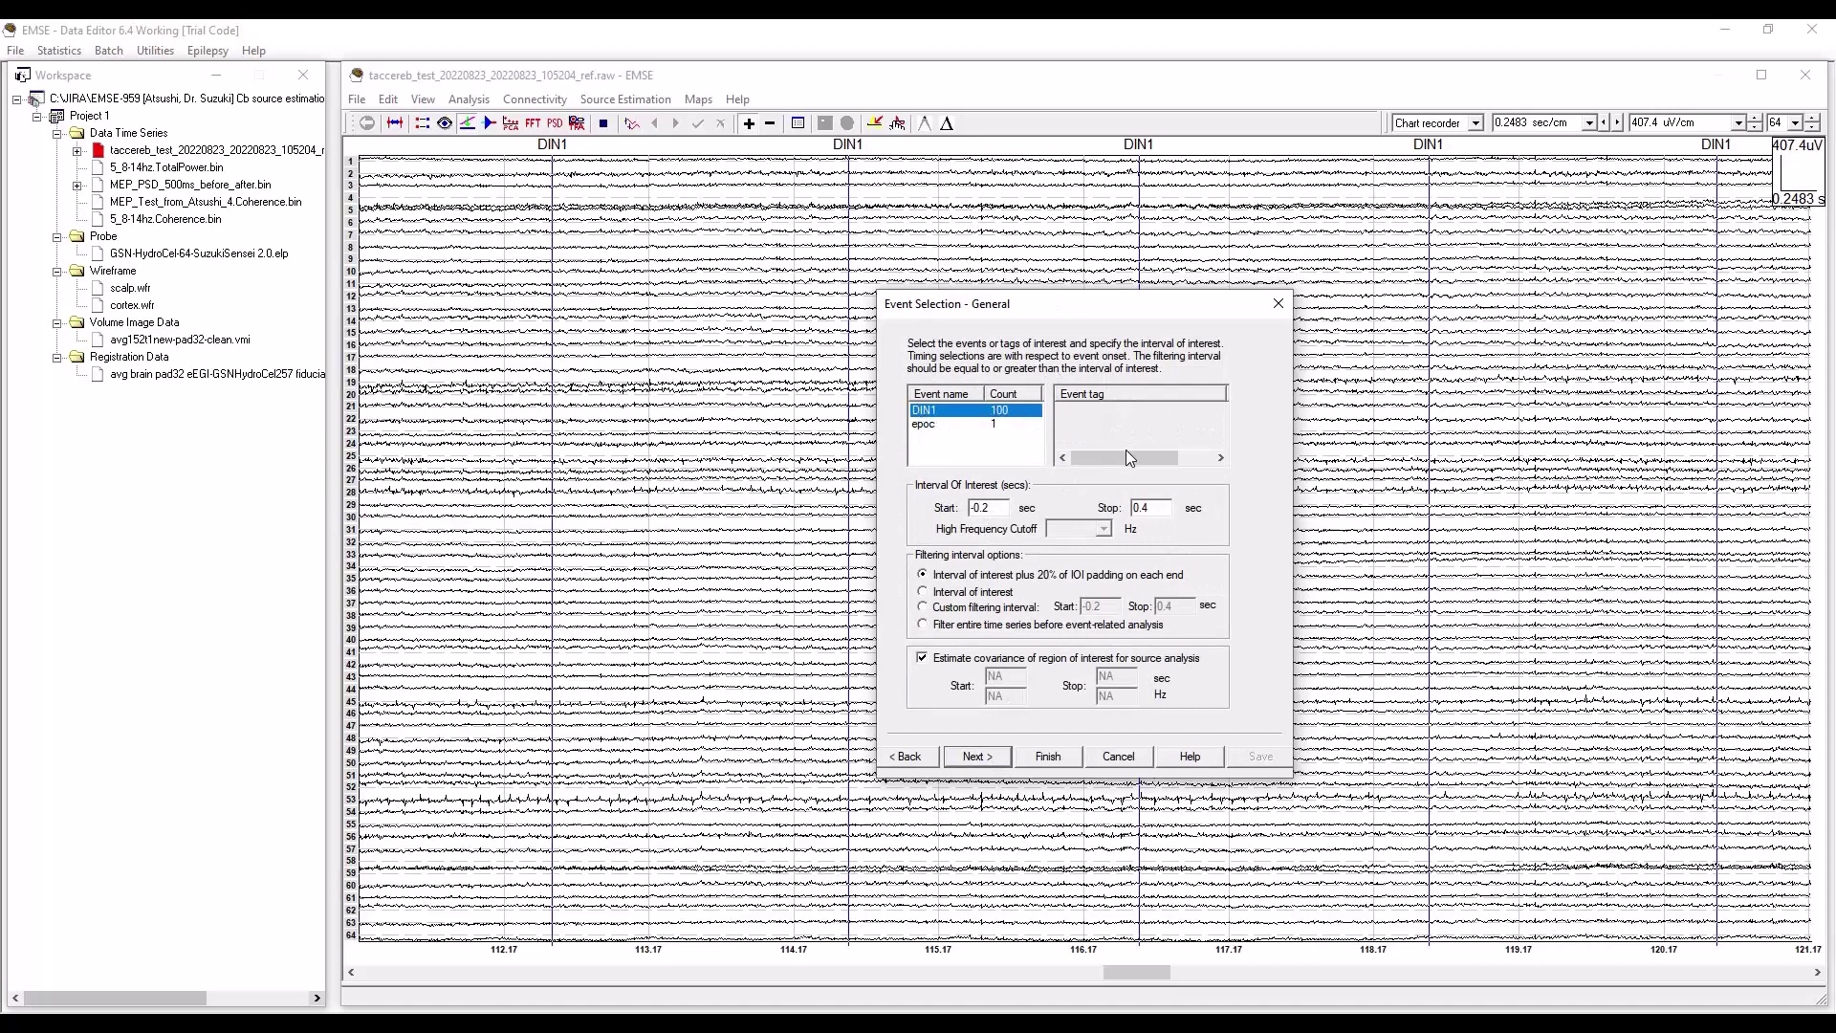
pyautogui.click(995, 507)
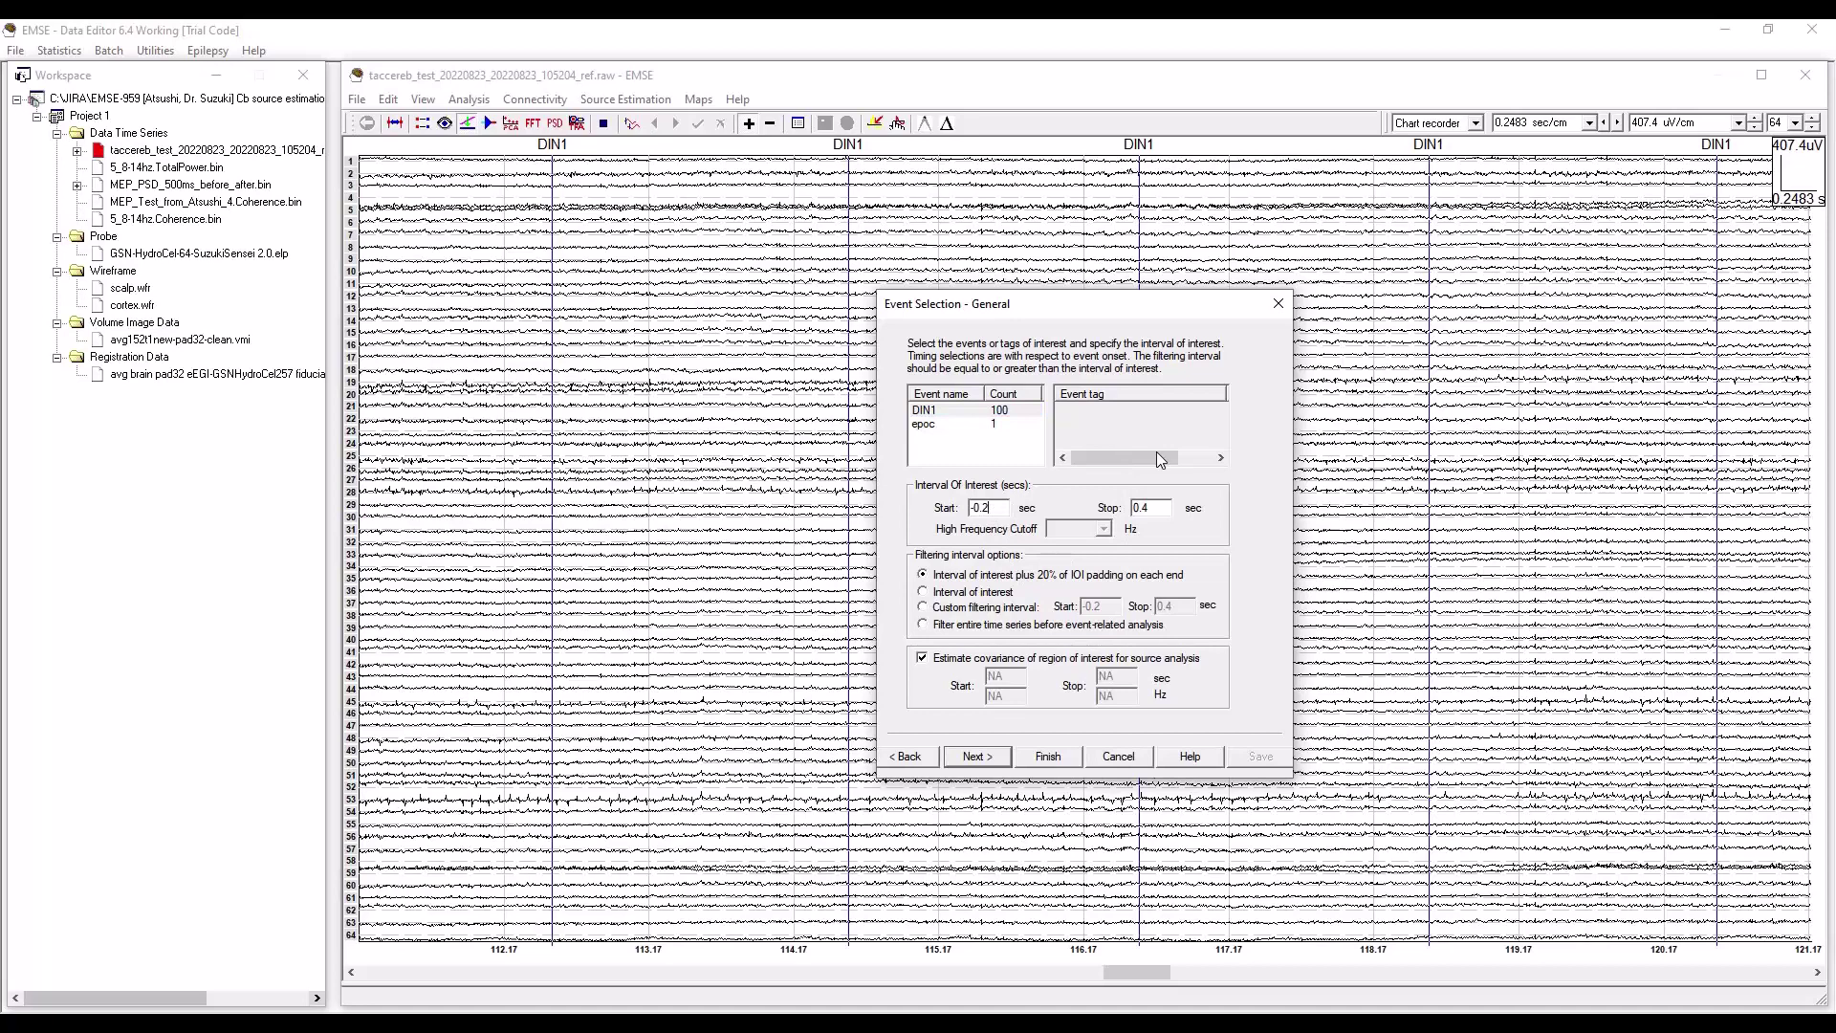
pyautogui.press('BackSpace')
pyautogui.write('5')
pyautogui.press('BackSpace')
pyautogui.write('5')
pyautogui.click(924, 594)
pyautogui.click(976, 757)
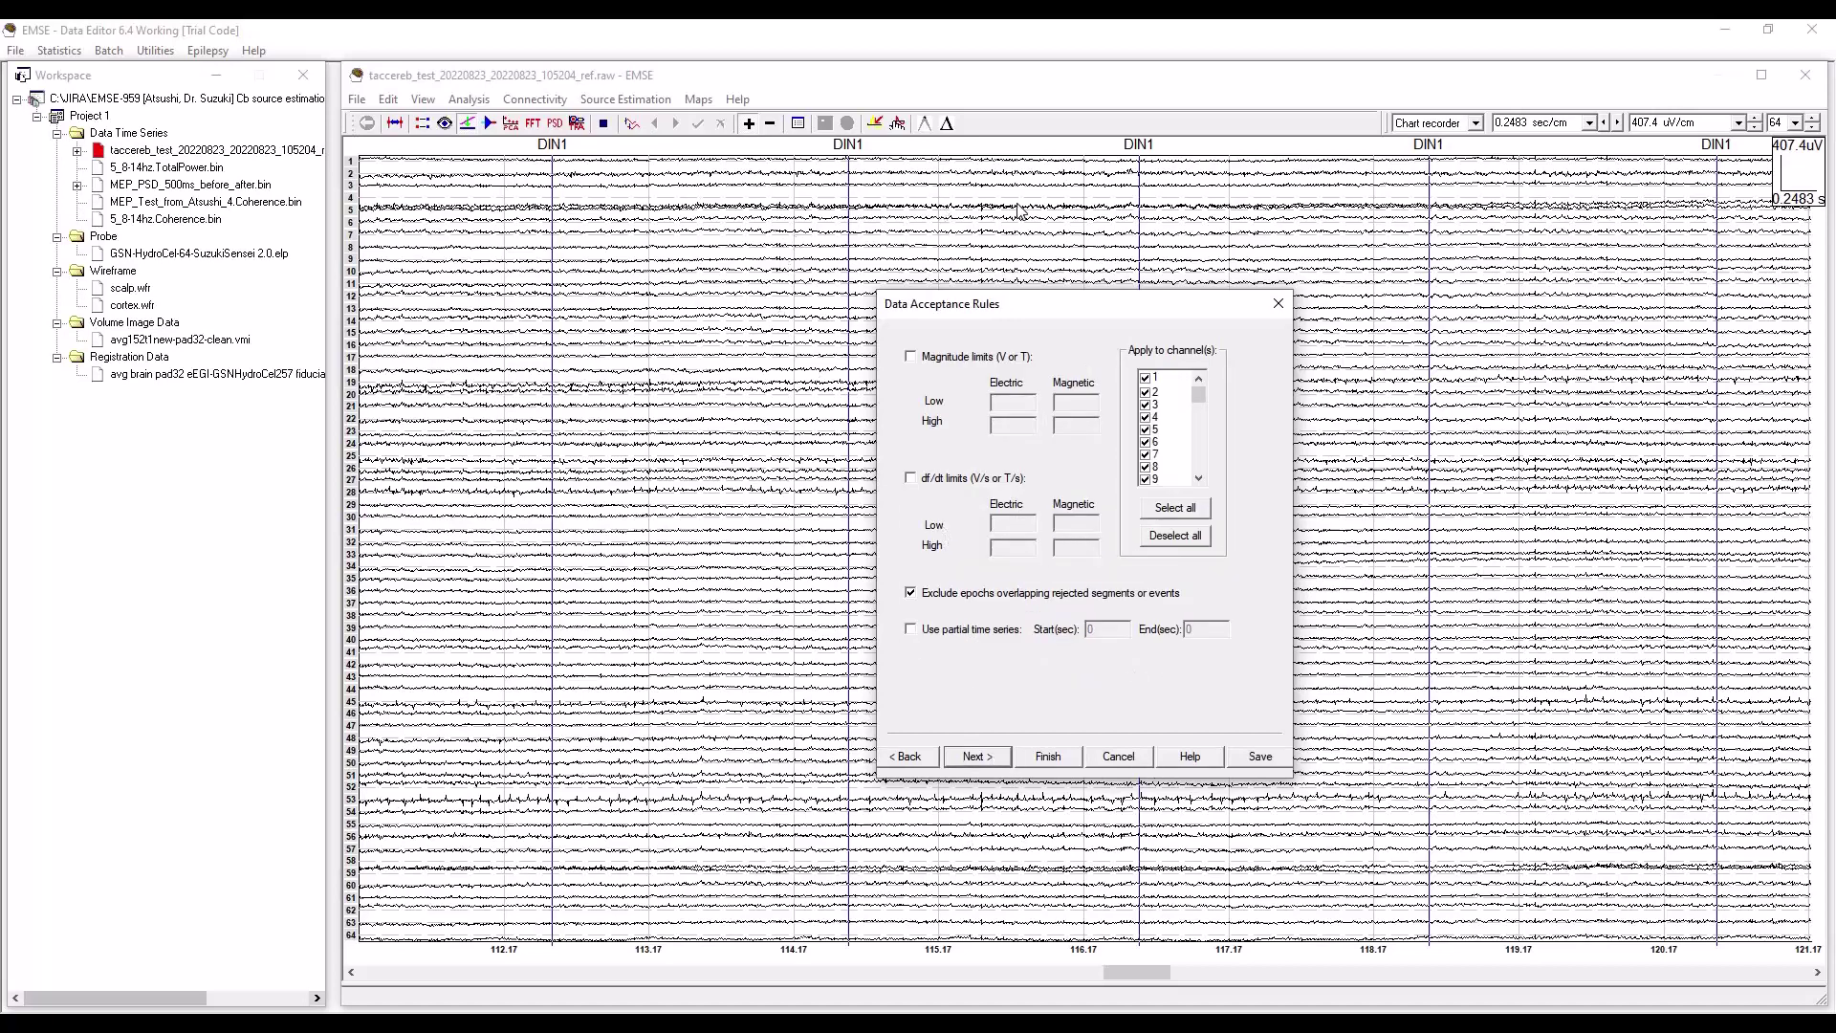
# Run the spectrum estimation without baseline detrending and dismiss the 100-segment summary.
pyautogui.click(995, 760)
pyautogui.click(996, 759)
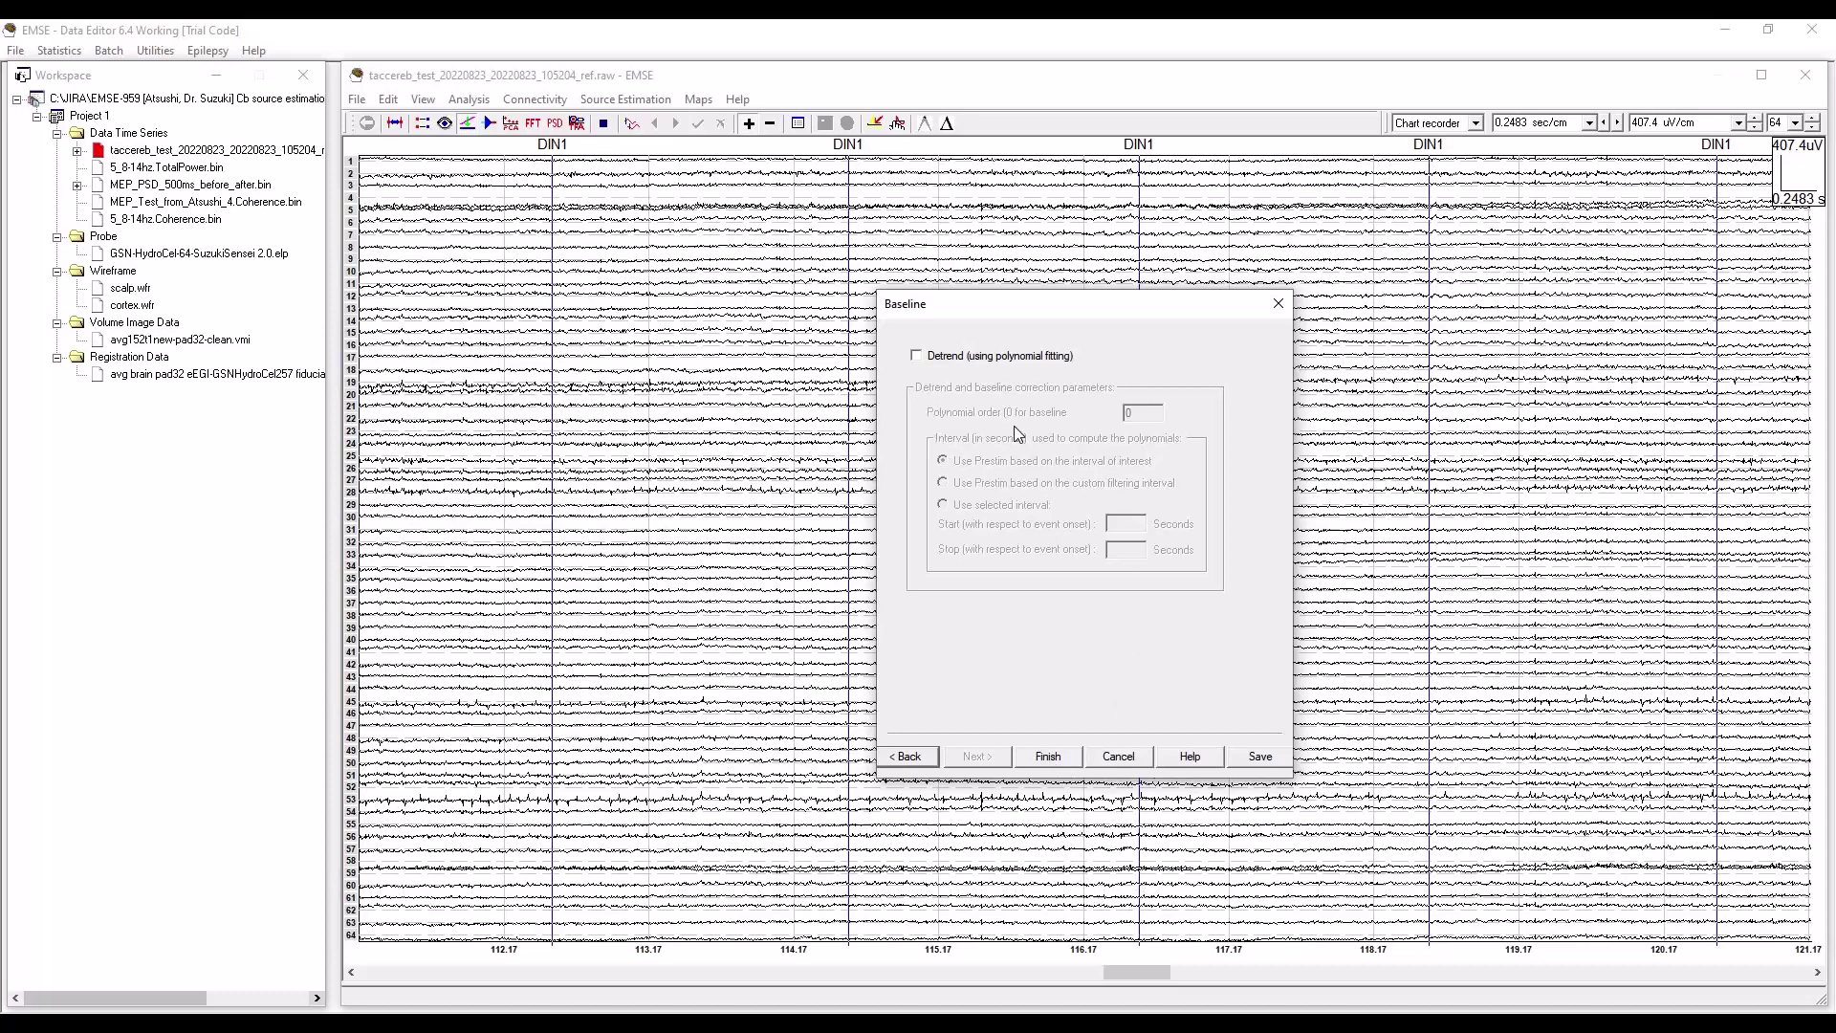
pyautogui.click(1046, 759)
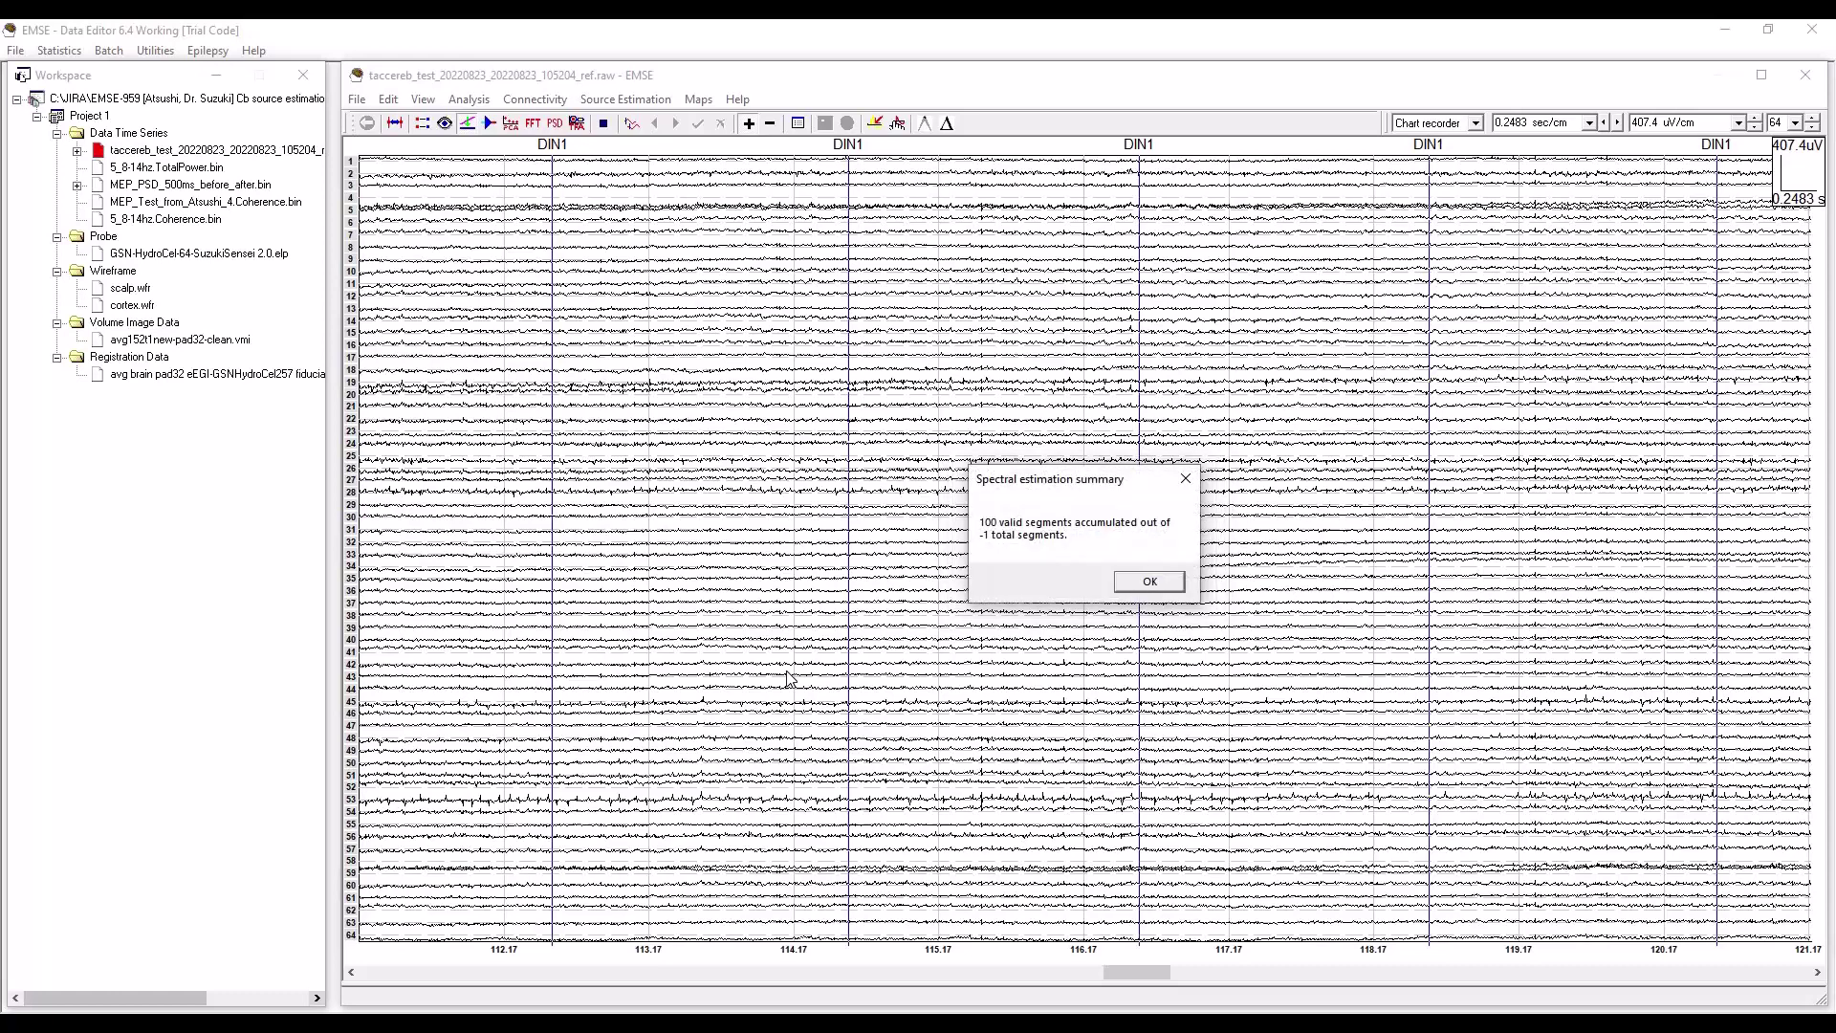
pyautogui.click(1167, 585)
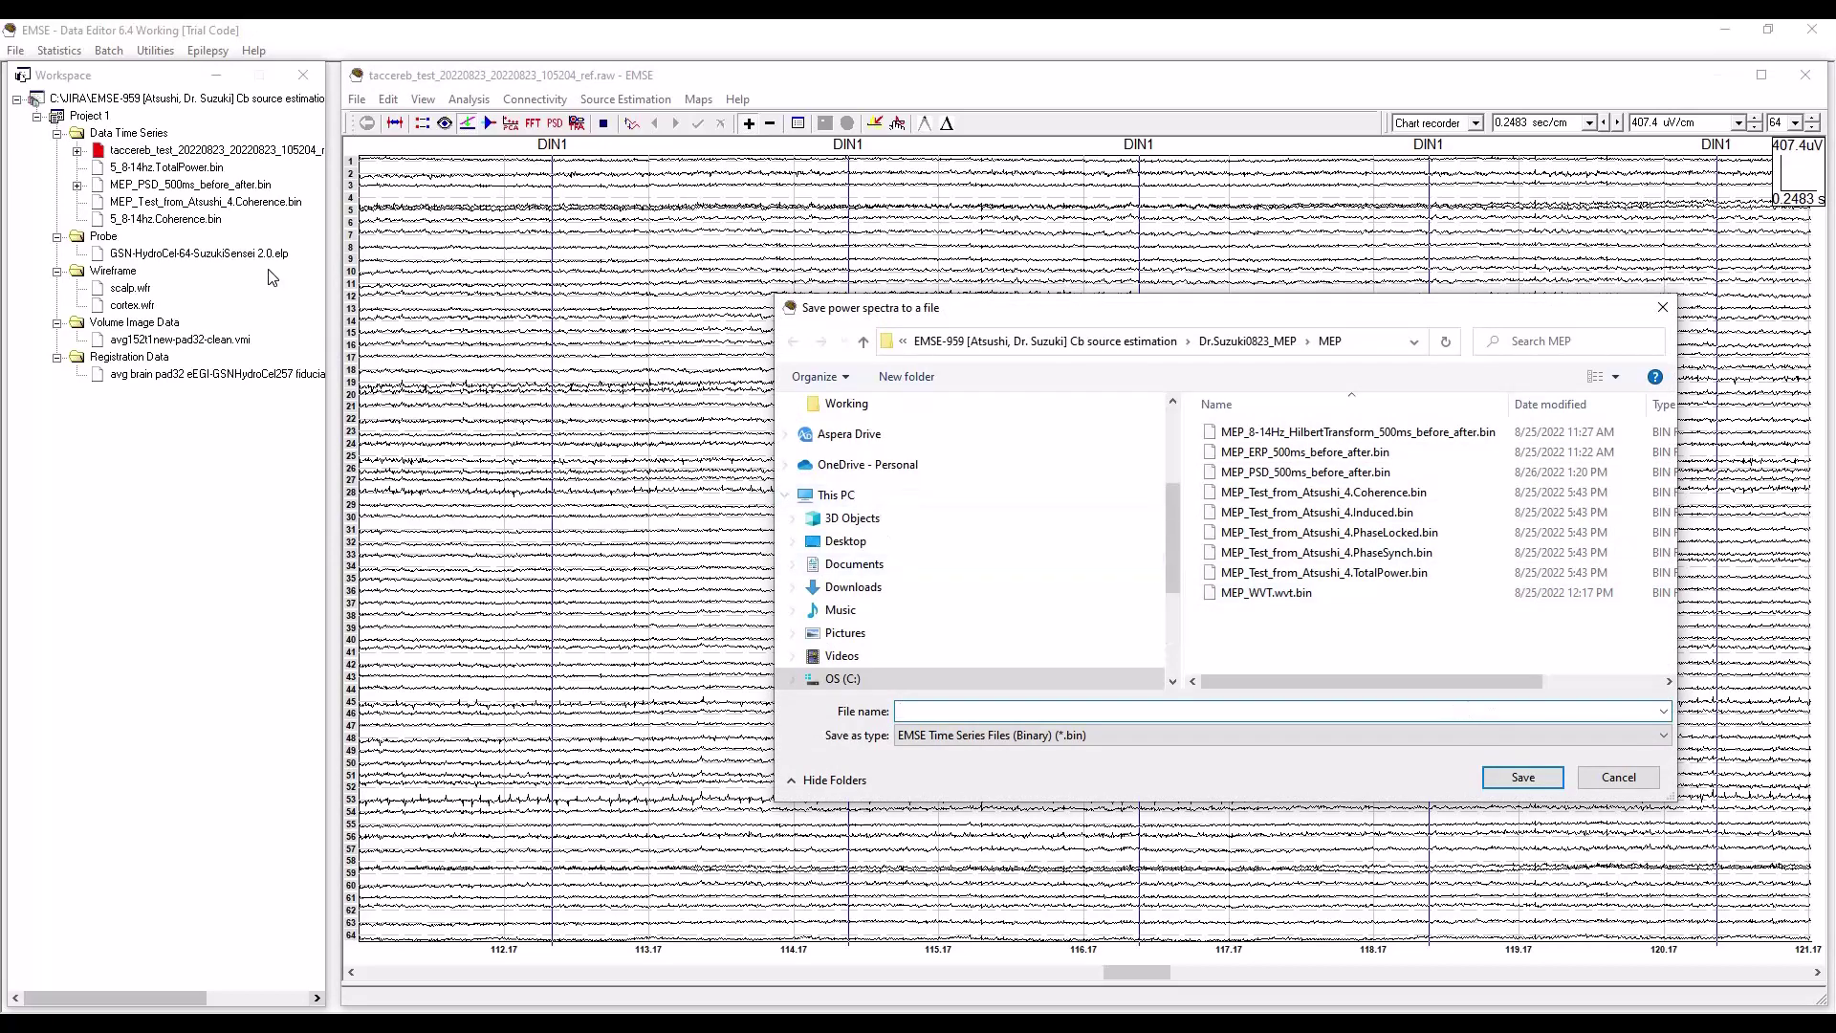
# Save the power spectra as MEP_PSD_500ms_before_after.bin, overwriting the existing file.
pyautogui.click(1312, 472)
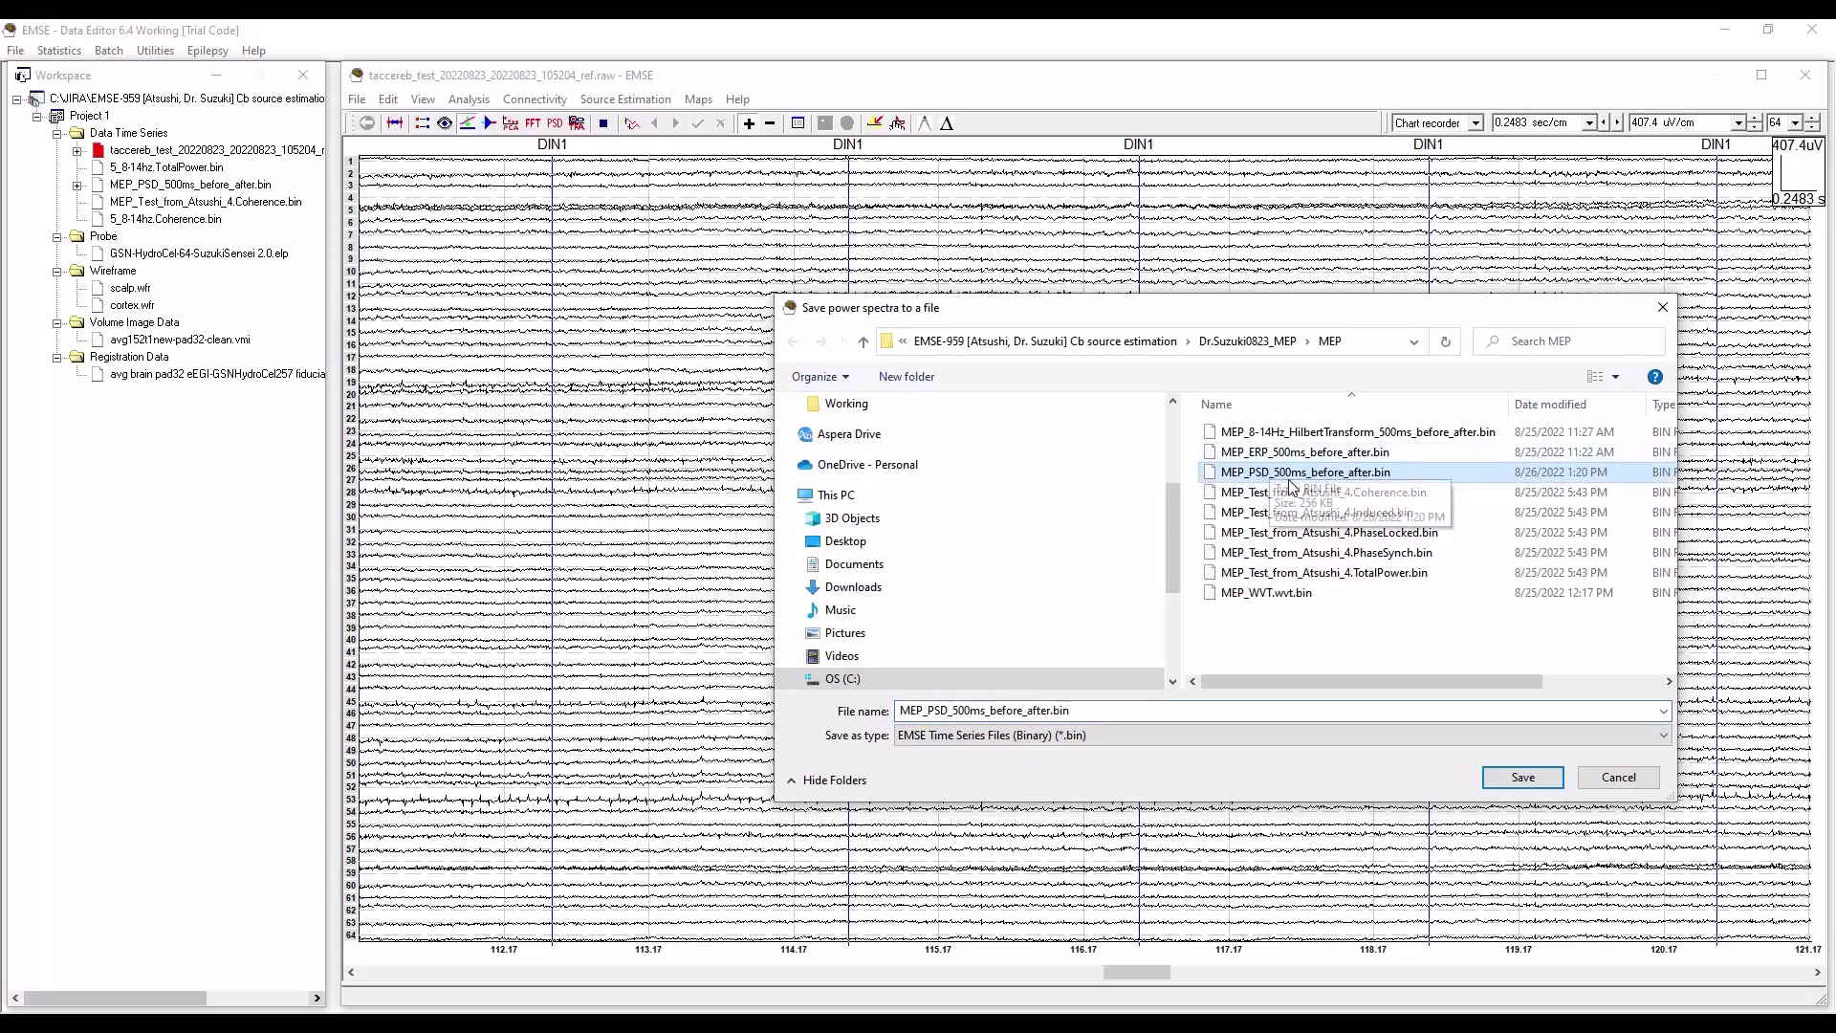
pyautogui.click(1525, 779)
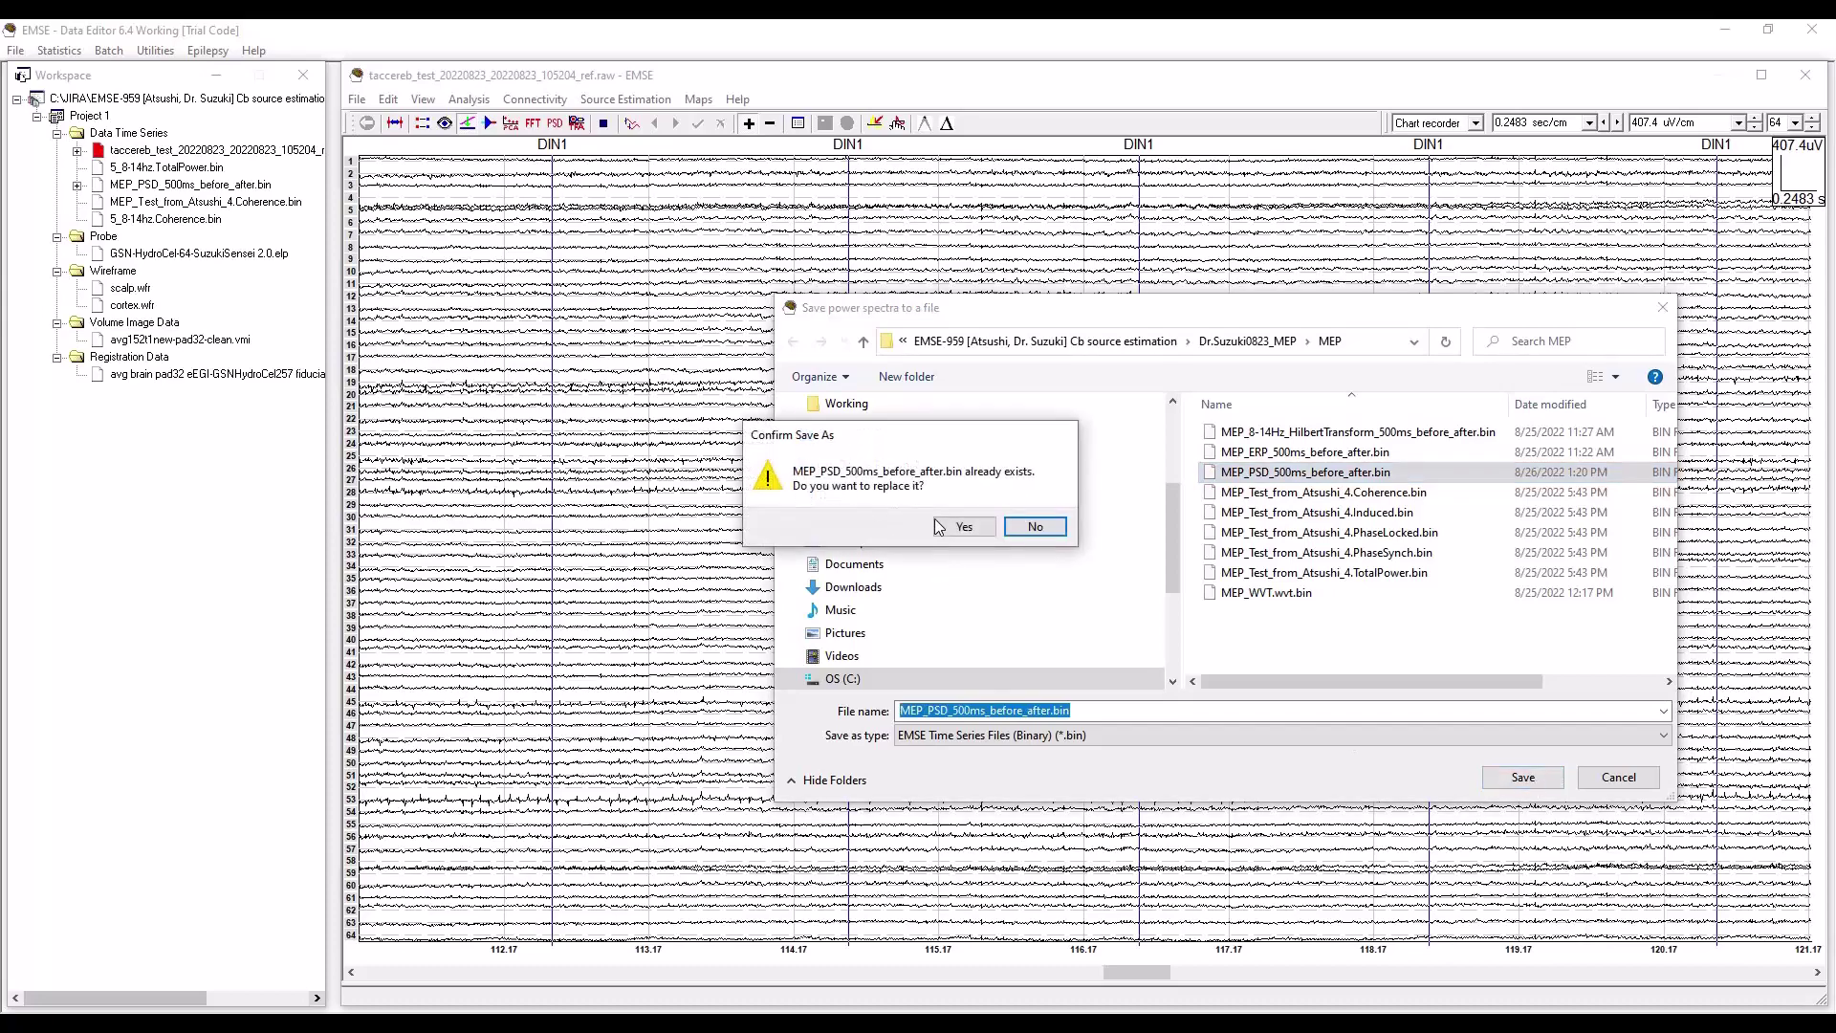
pyautogui.click(965, 527)
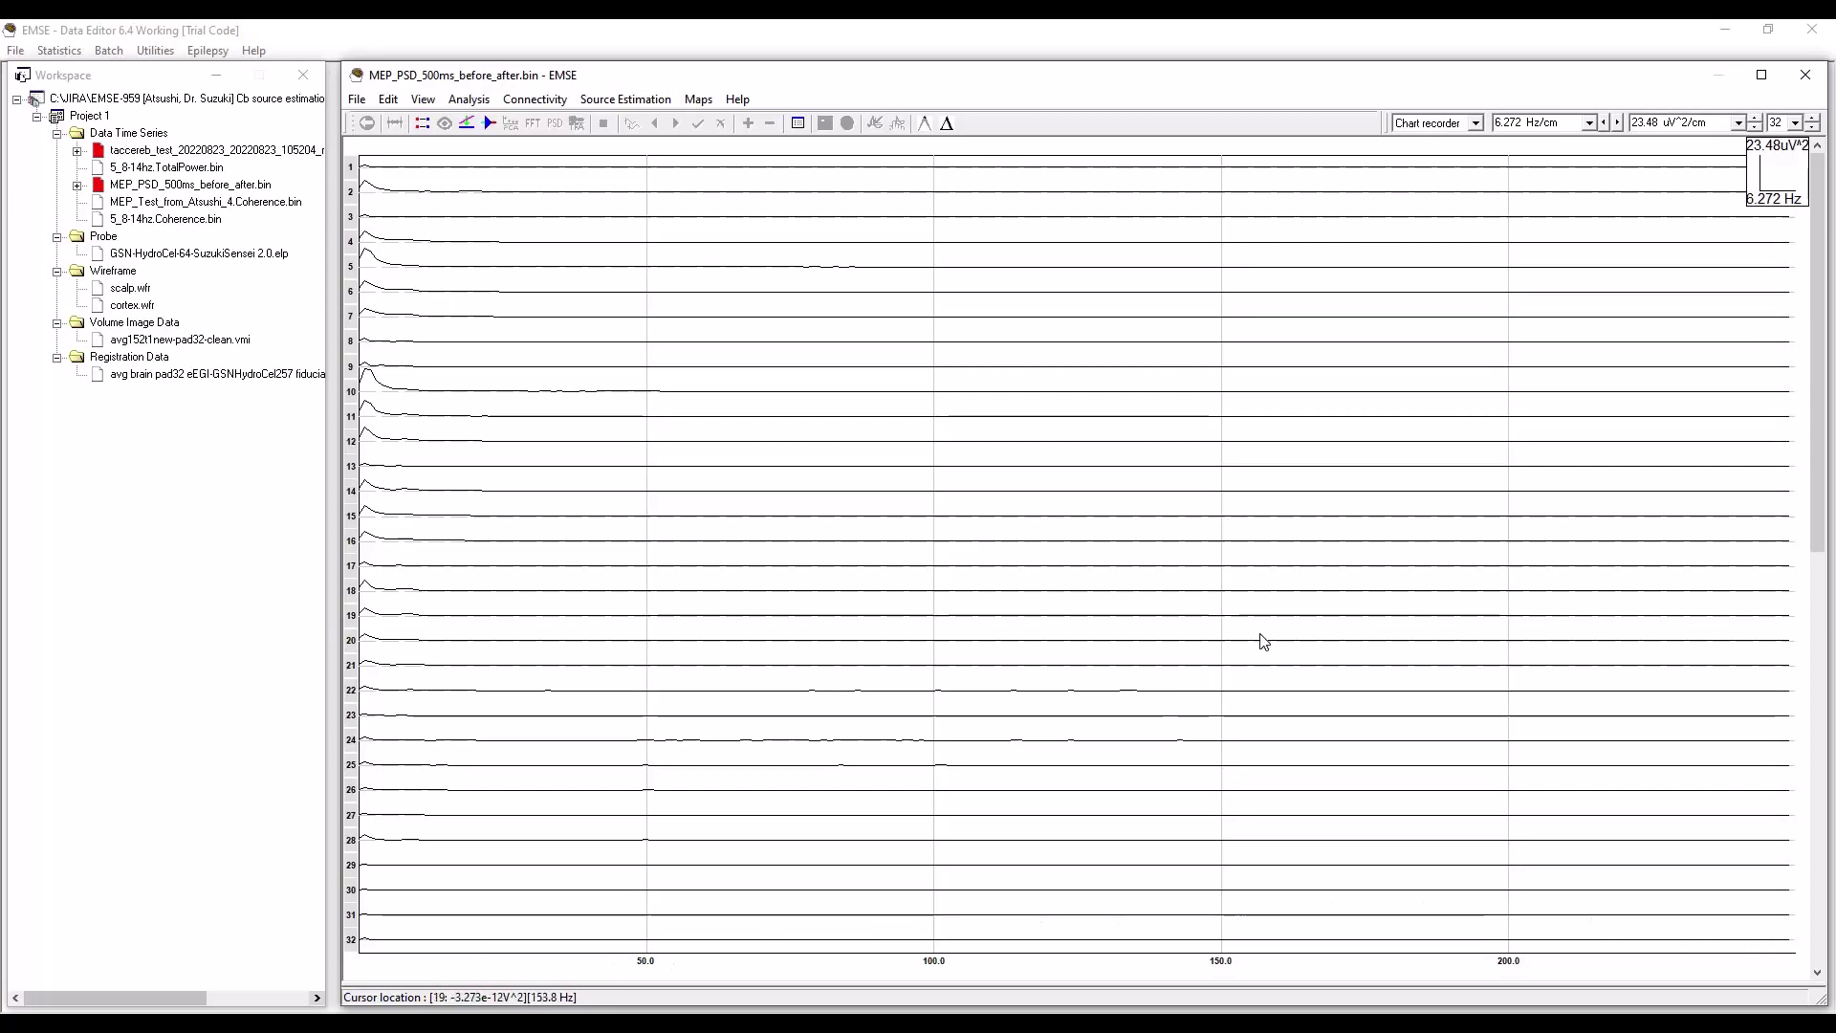
# Stretch the frequency axis to 0.826 Hz/cm and show all channel spectra superimposed.
pyautogui.click(1619, 124)
pyautogui.click(1619, 124)
pyautogui.click(1619, 124)
pyautogui.click(1619, 124)
pyautogui.click(1620, 124)
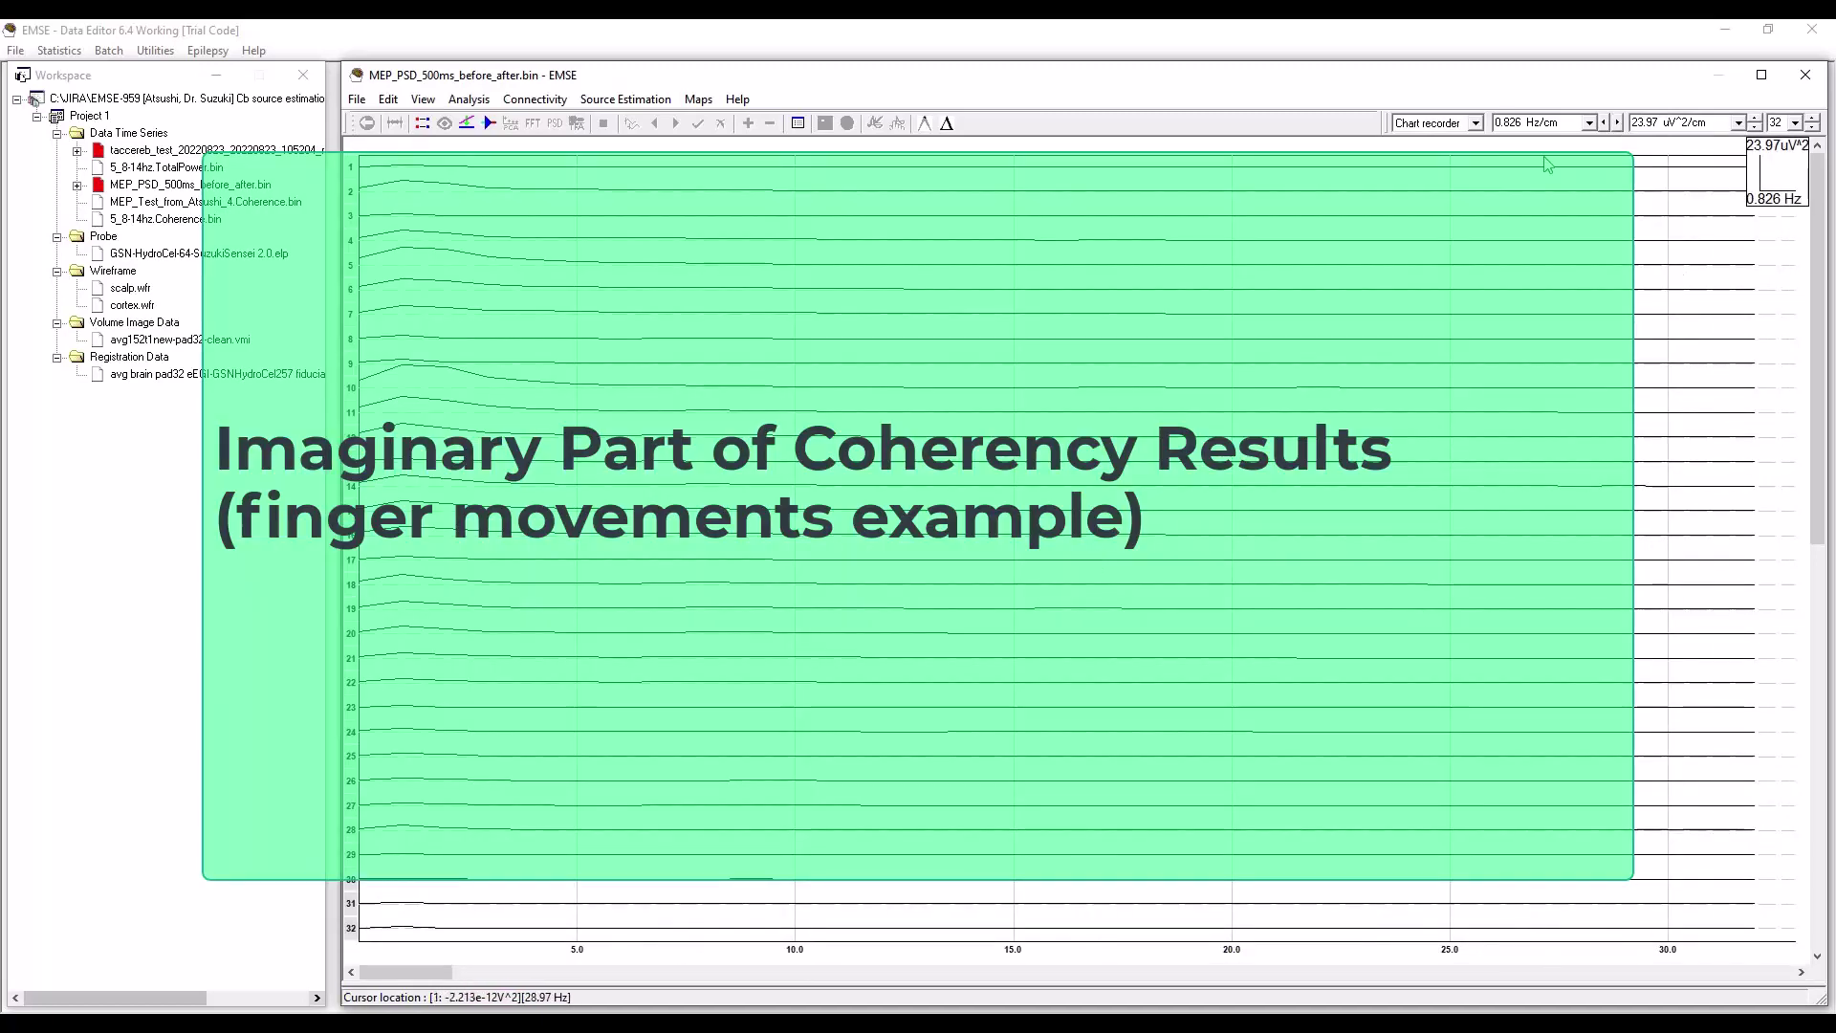
pyautogui.click(1477, 124)
pyautogui.click(1459, 159)
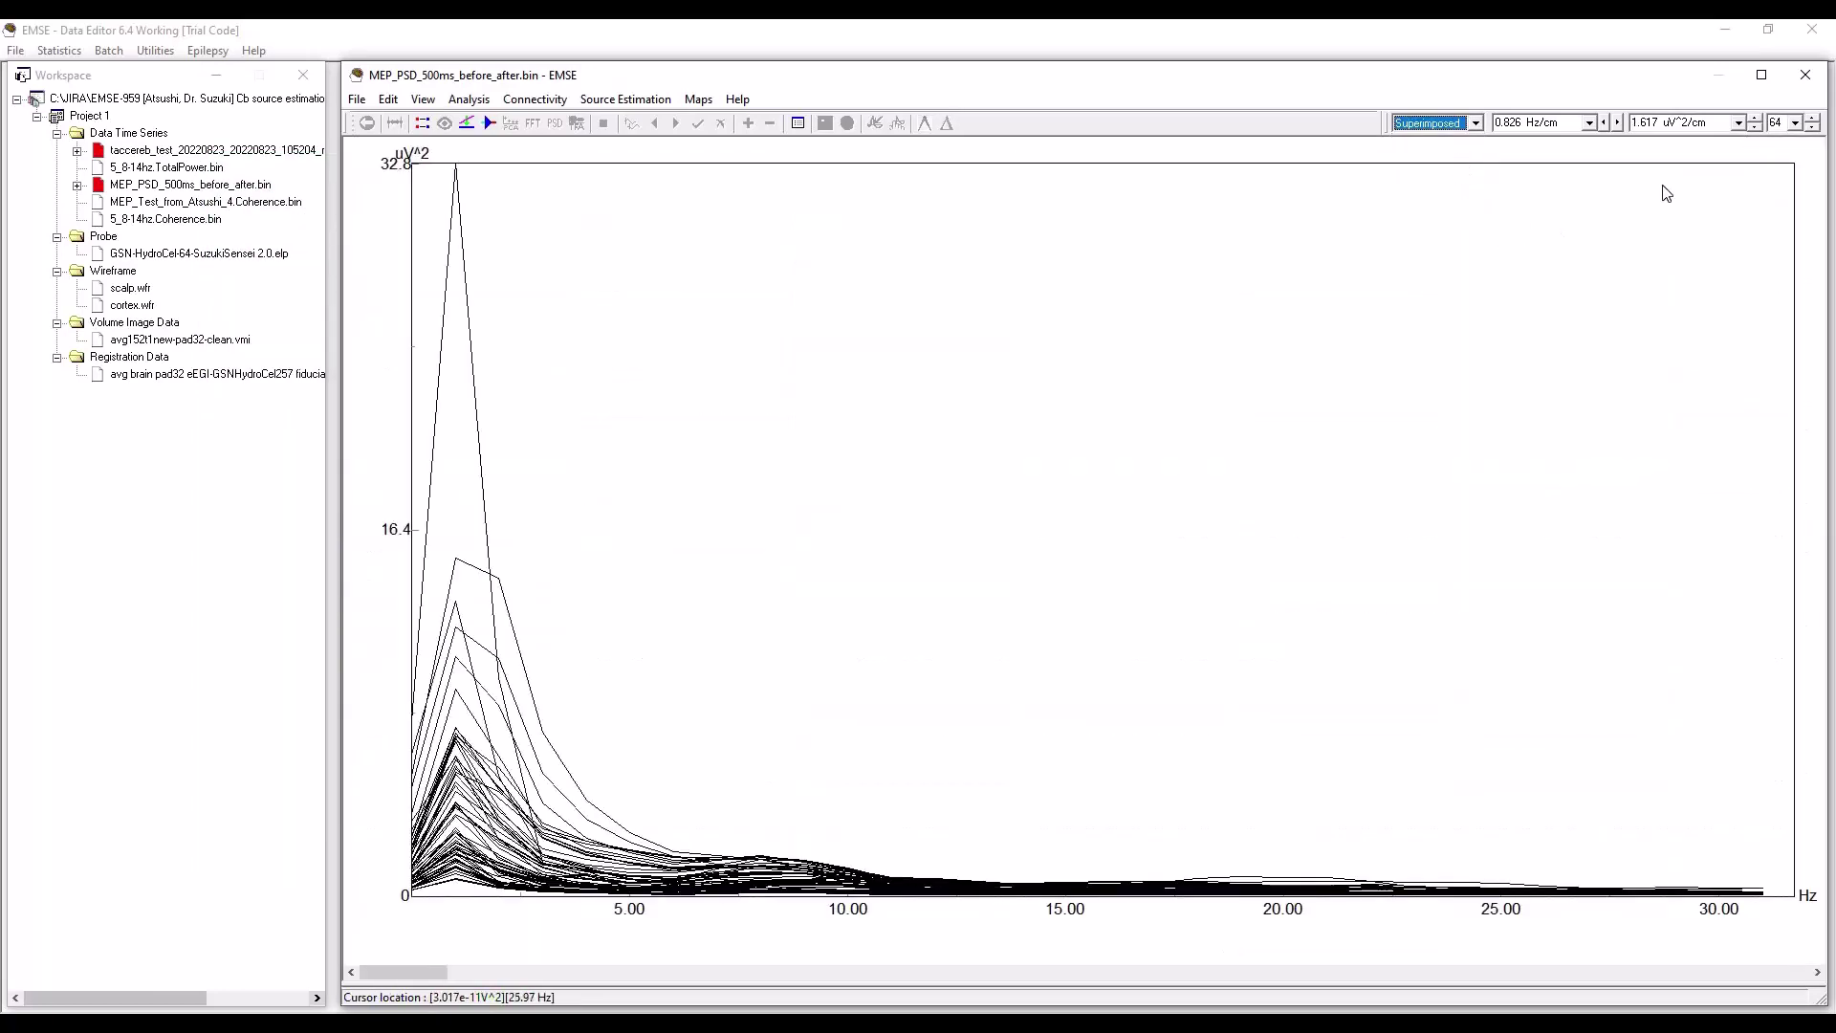
# Magnify the spectra vertically to 0.2129 uV^2/cm and place a marker near 8 Hz.
pyautogui.click(1756, 127)
pyautogui.click(1755, 127)
pyautogui.click(1754, 127)
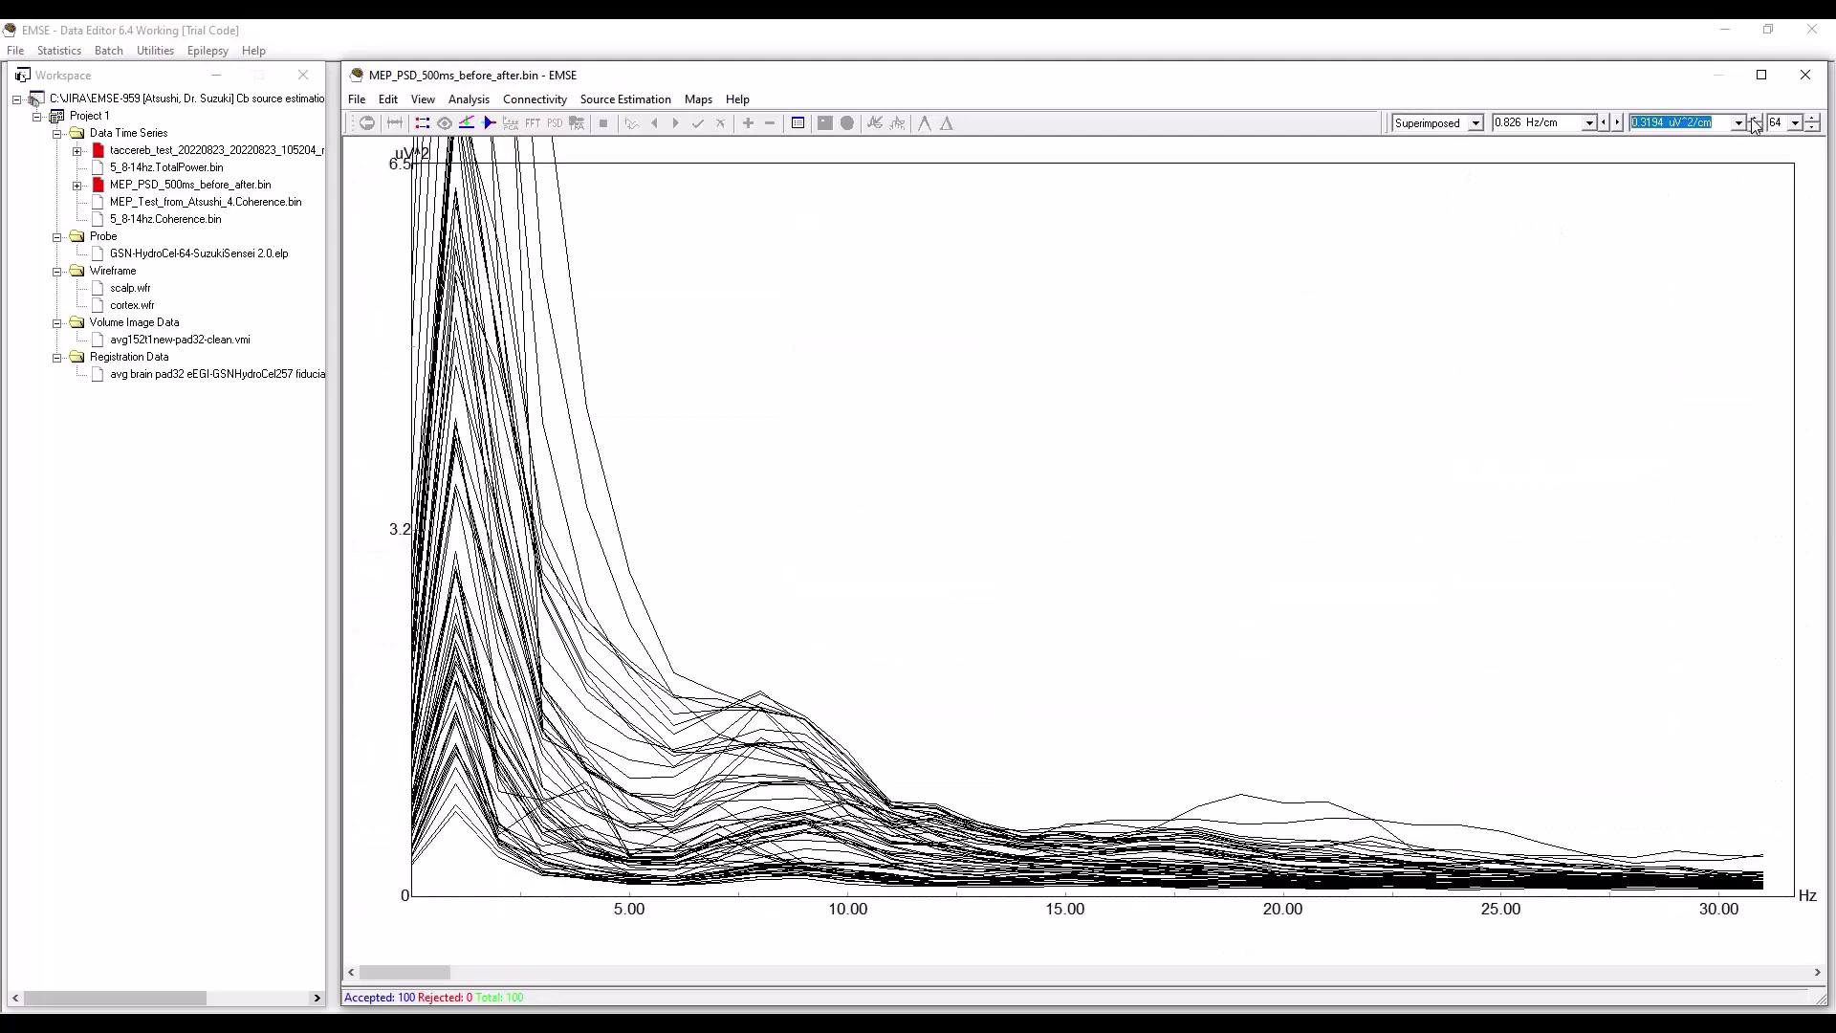
pyautogui.click(1755, 127)
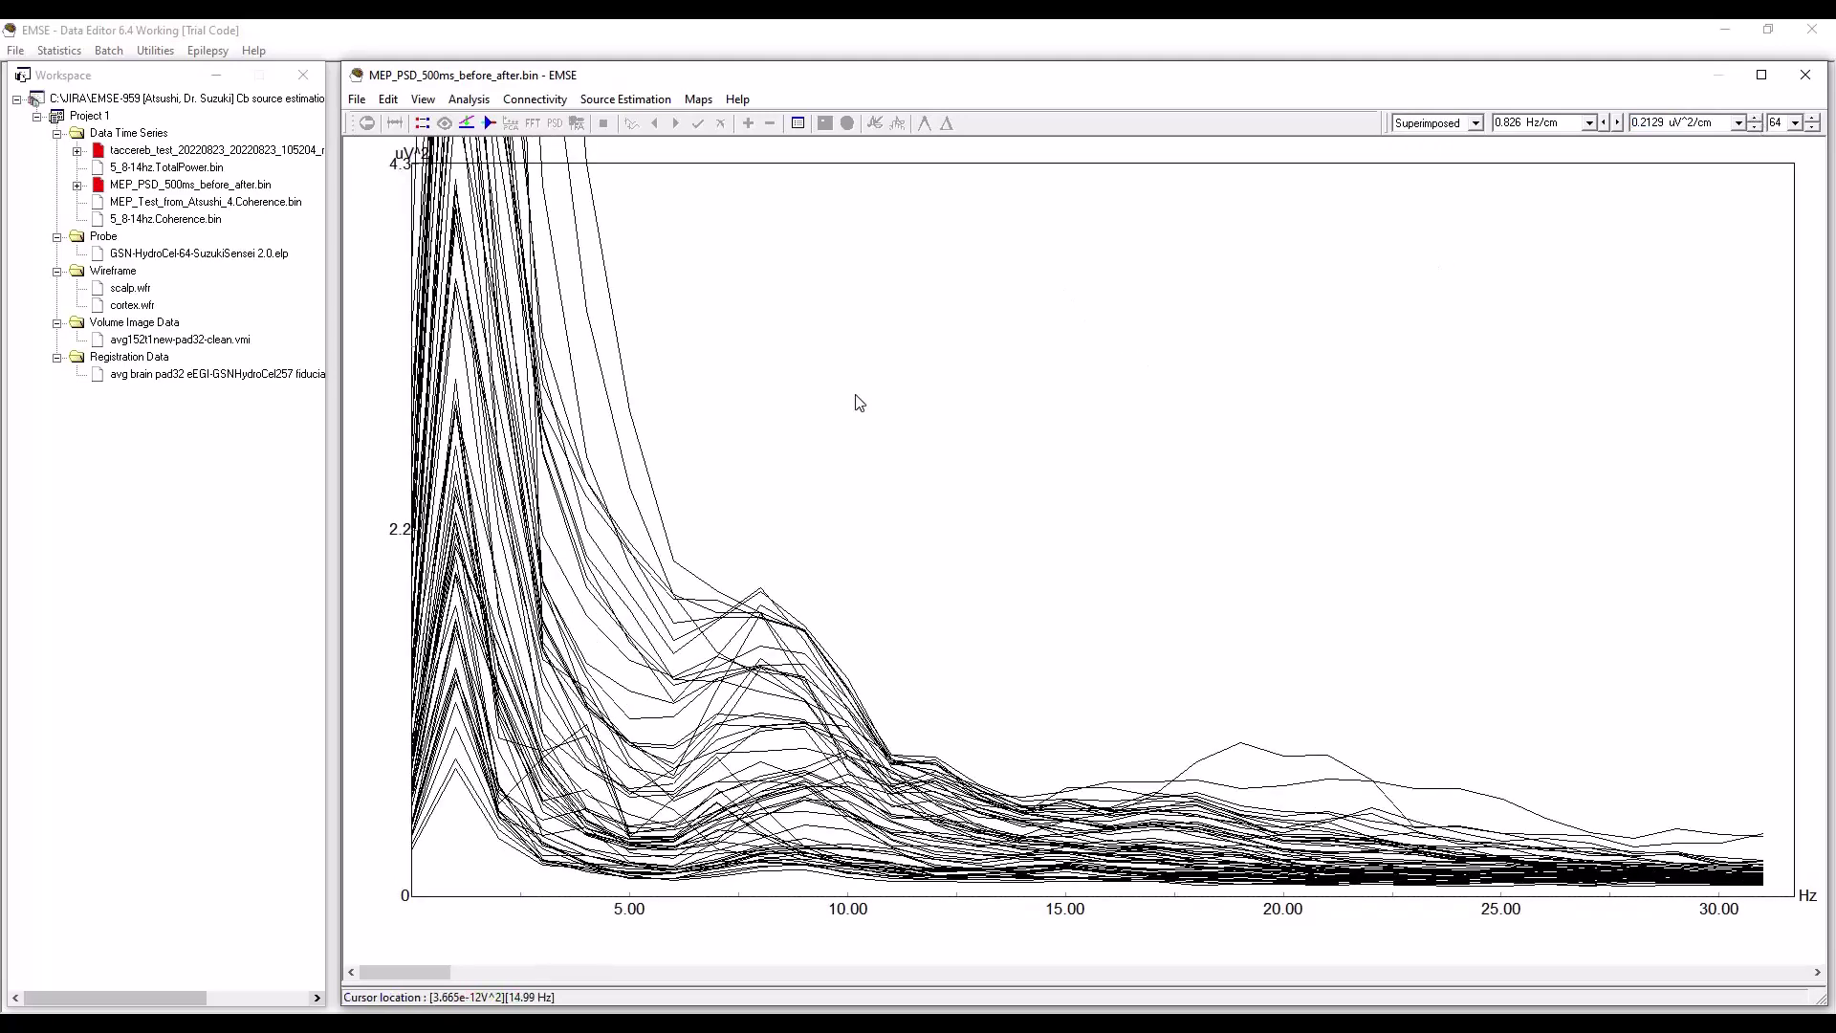
pyautogui.click(762, 660)
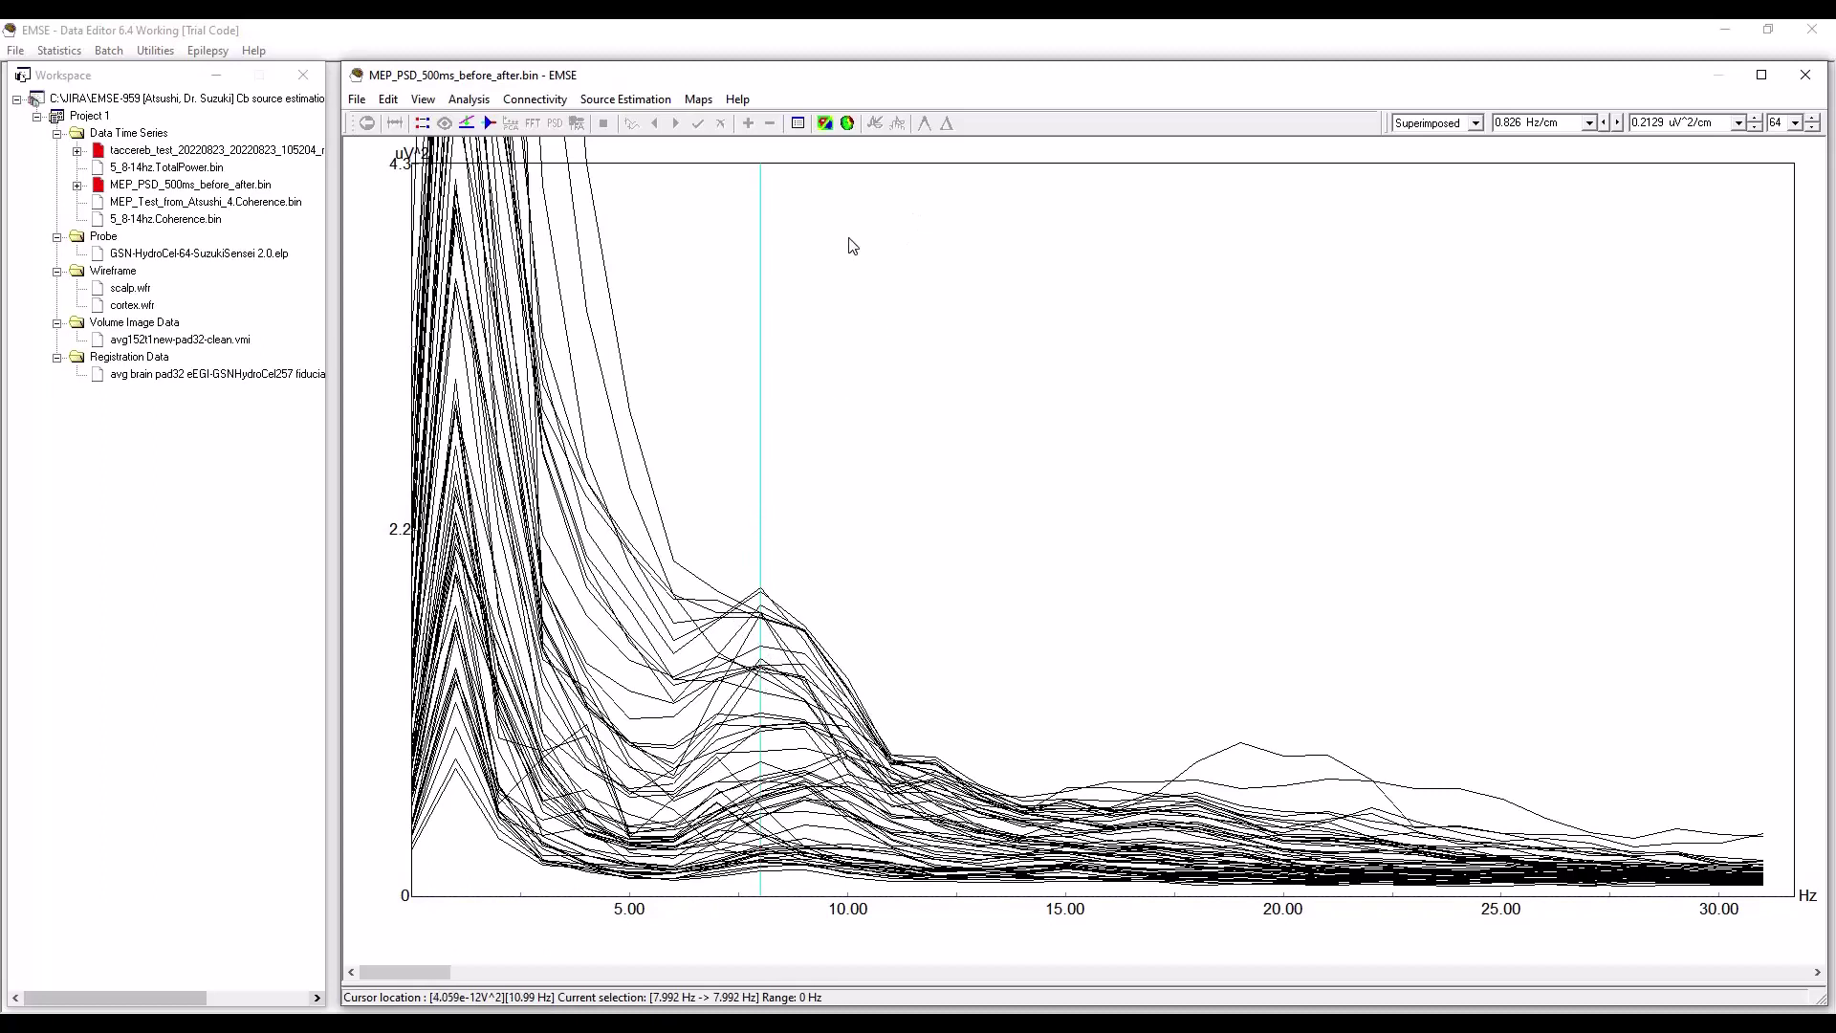
# Show a 3D scalp map on scalp.wfr with the scalp surface and sensor positions.
pyautogui.click(122, 294)
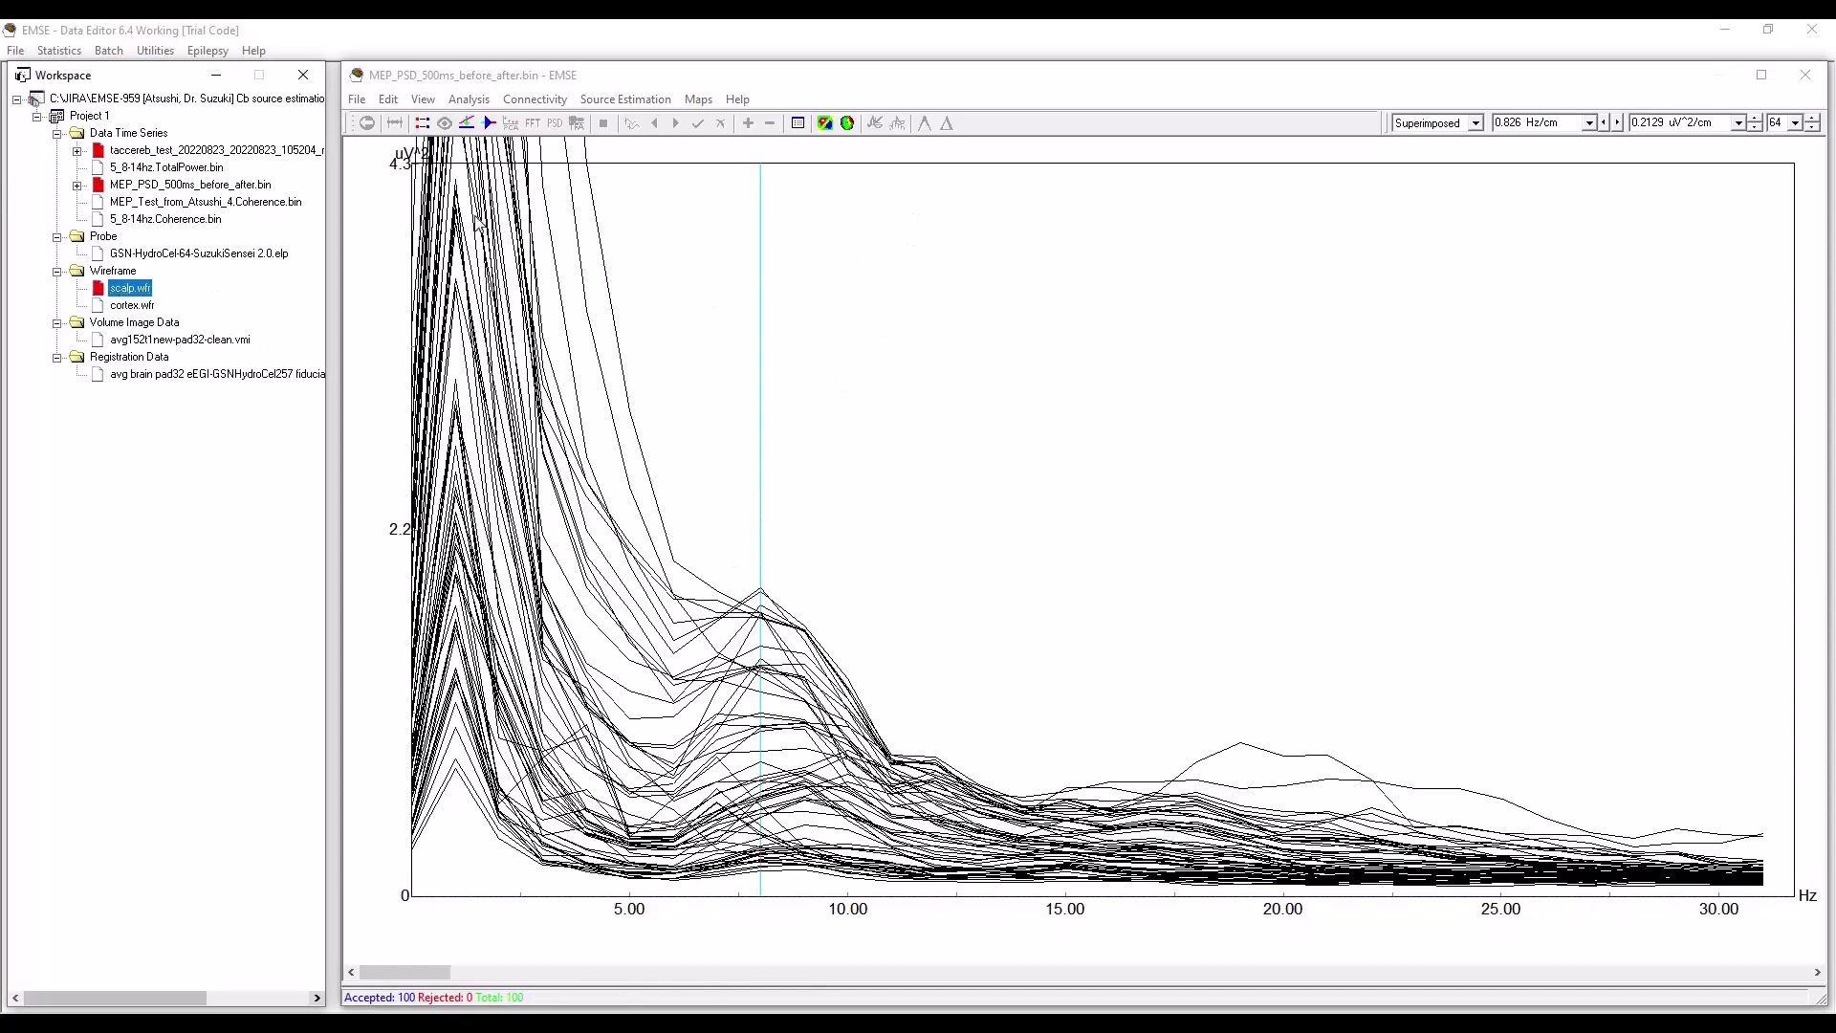
pyautogui.click(849, 125)
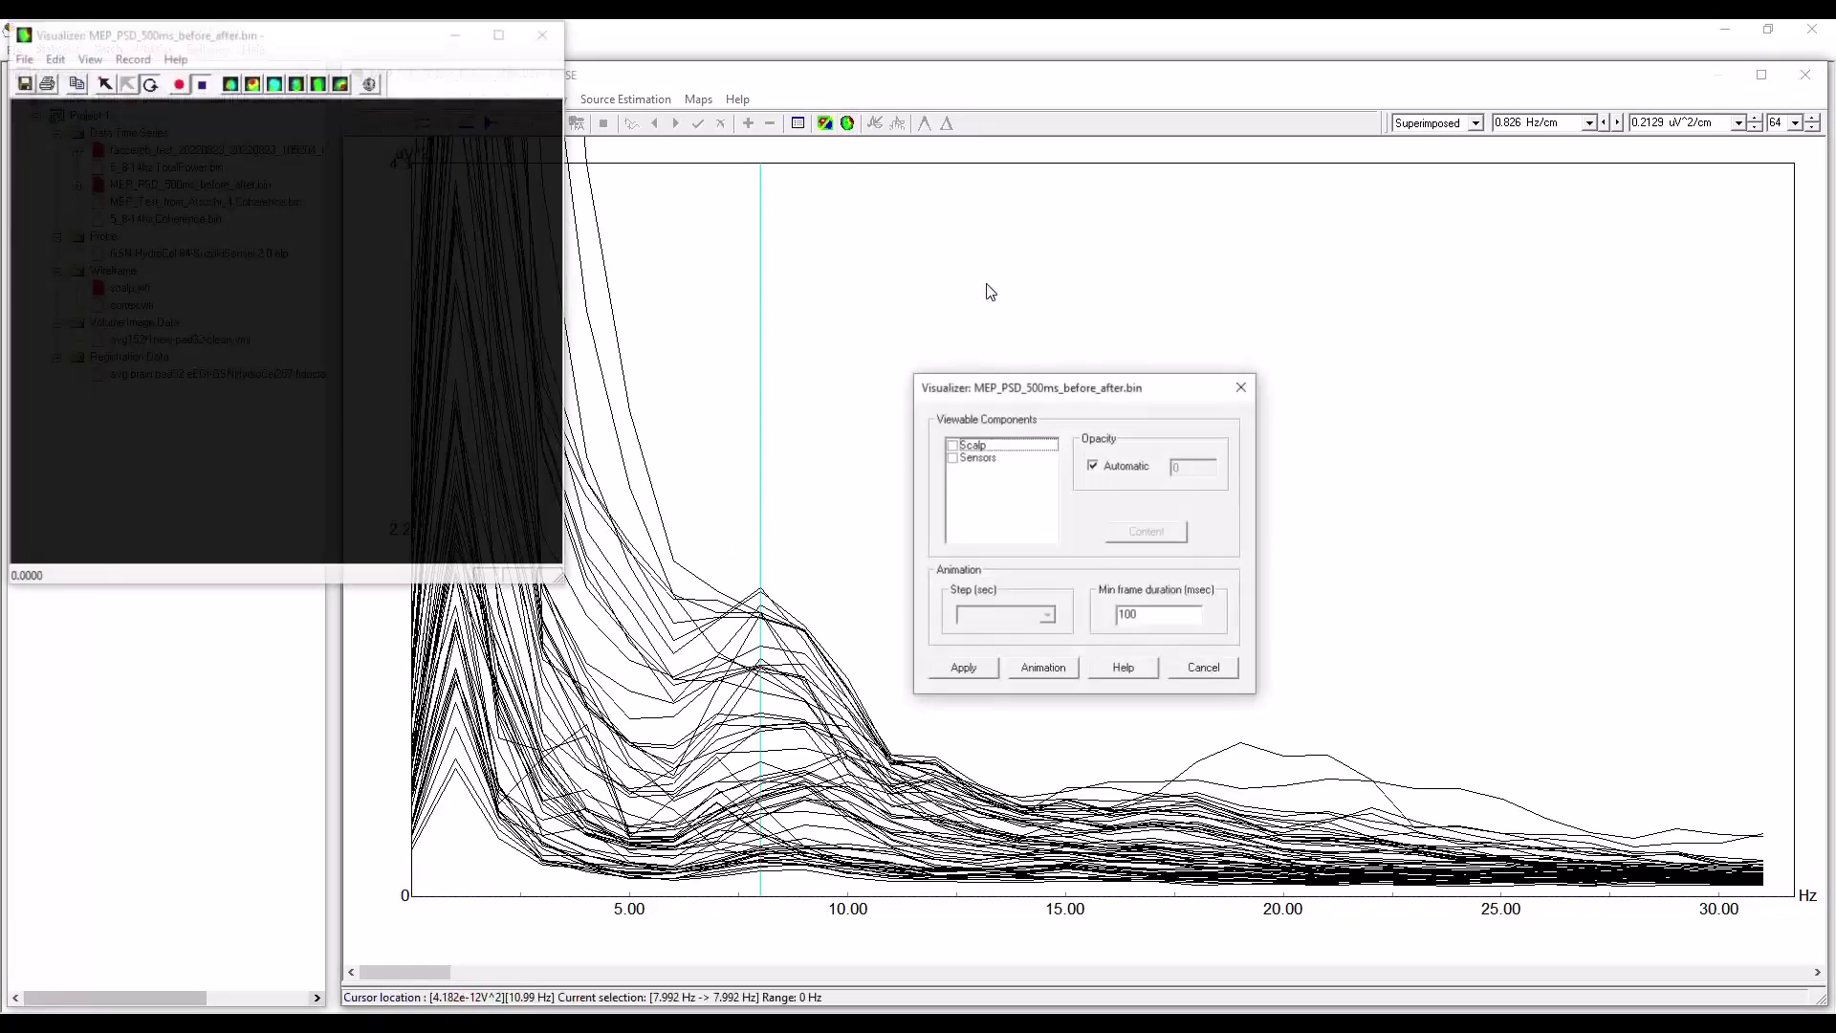
pyautogui.click(953, 446)
pyautogui.click(953, 458)
pyautogui.click(963, 670)
pyautogui.moveTo(371, 348)
pyautogui.mouseDown()
pyautogui.moveTo(279, 312)
pyautogui.moveTo(296, 349)
pyautogui.moveTo(289, 325)
pyautogui.moveTo(306, 324)
pyautogui.moveTo(268, 341)
pyautogui.moveTo(290, 329)
pyautogui.mouseUp()
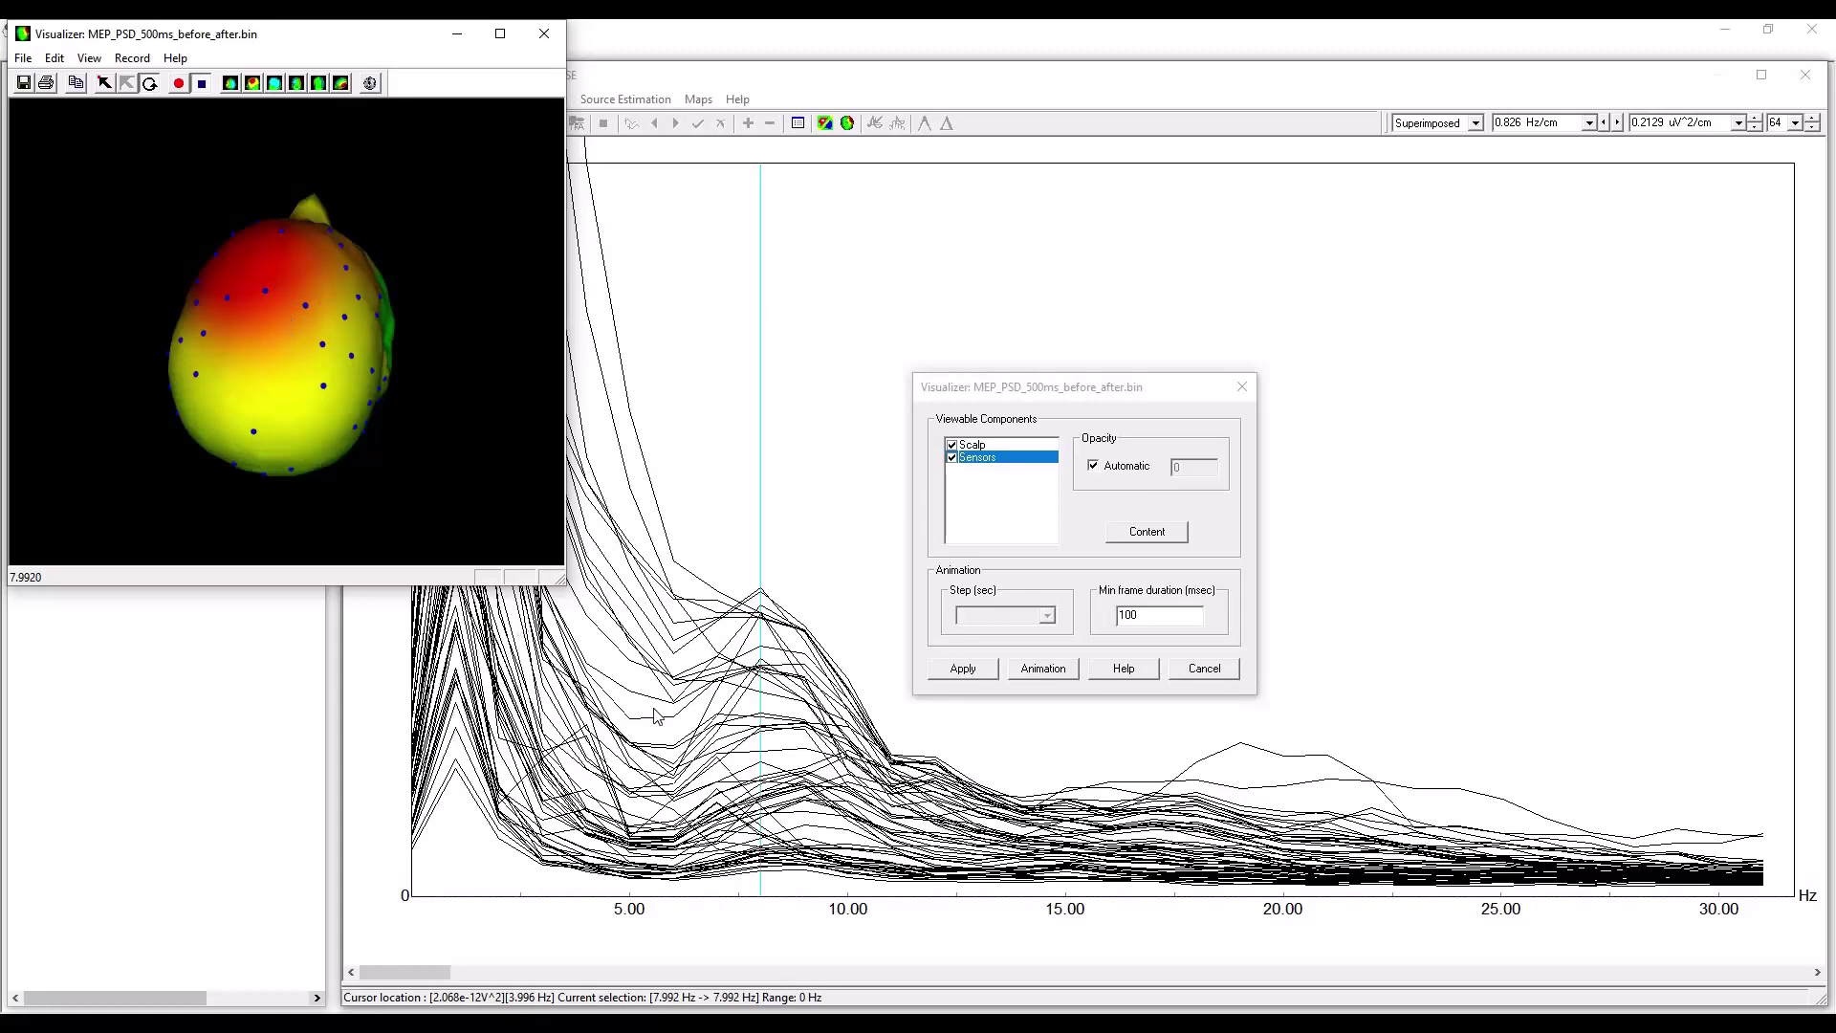
# Update the scalp map to 11.99 Hz and view it from above, selecting the scalp component.
pyautogui.click(935, 778)
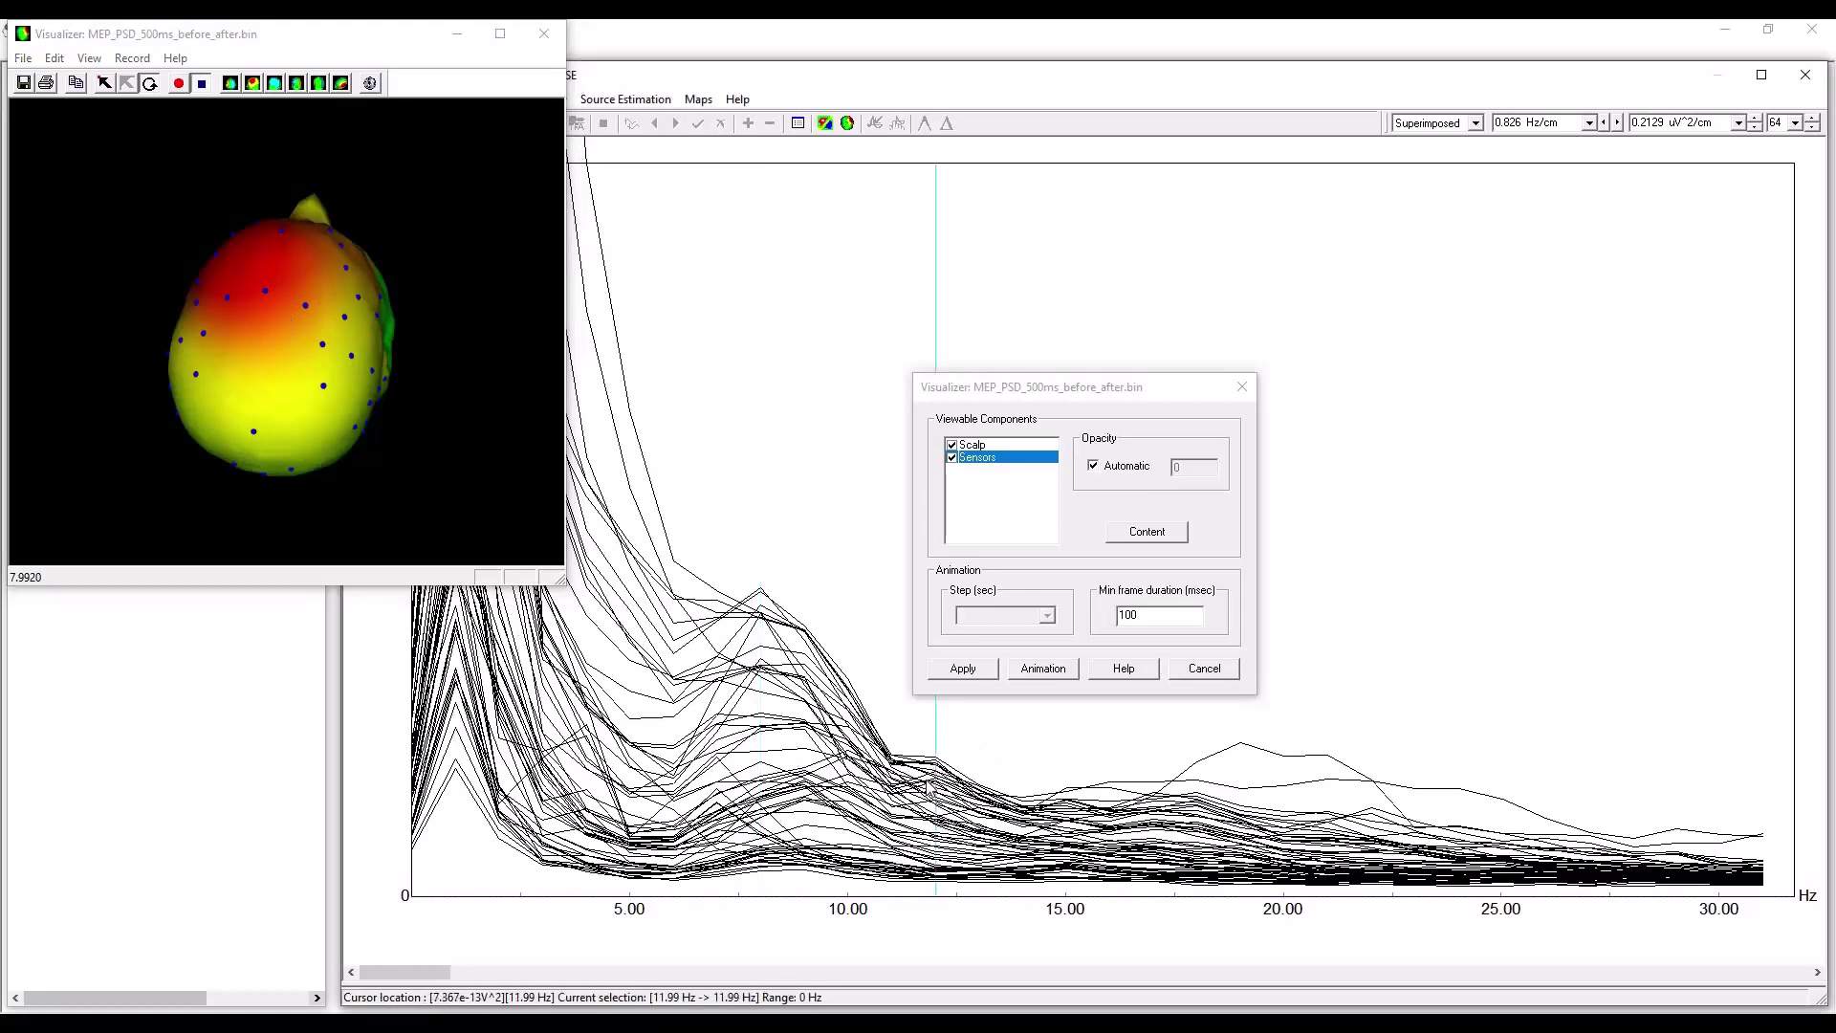
pyautogui.click(966, 668)
pyautogui.click(301, 361)
pyautogui.moveTo(274, 283); pyautogui.dragTo(290, 337)
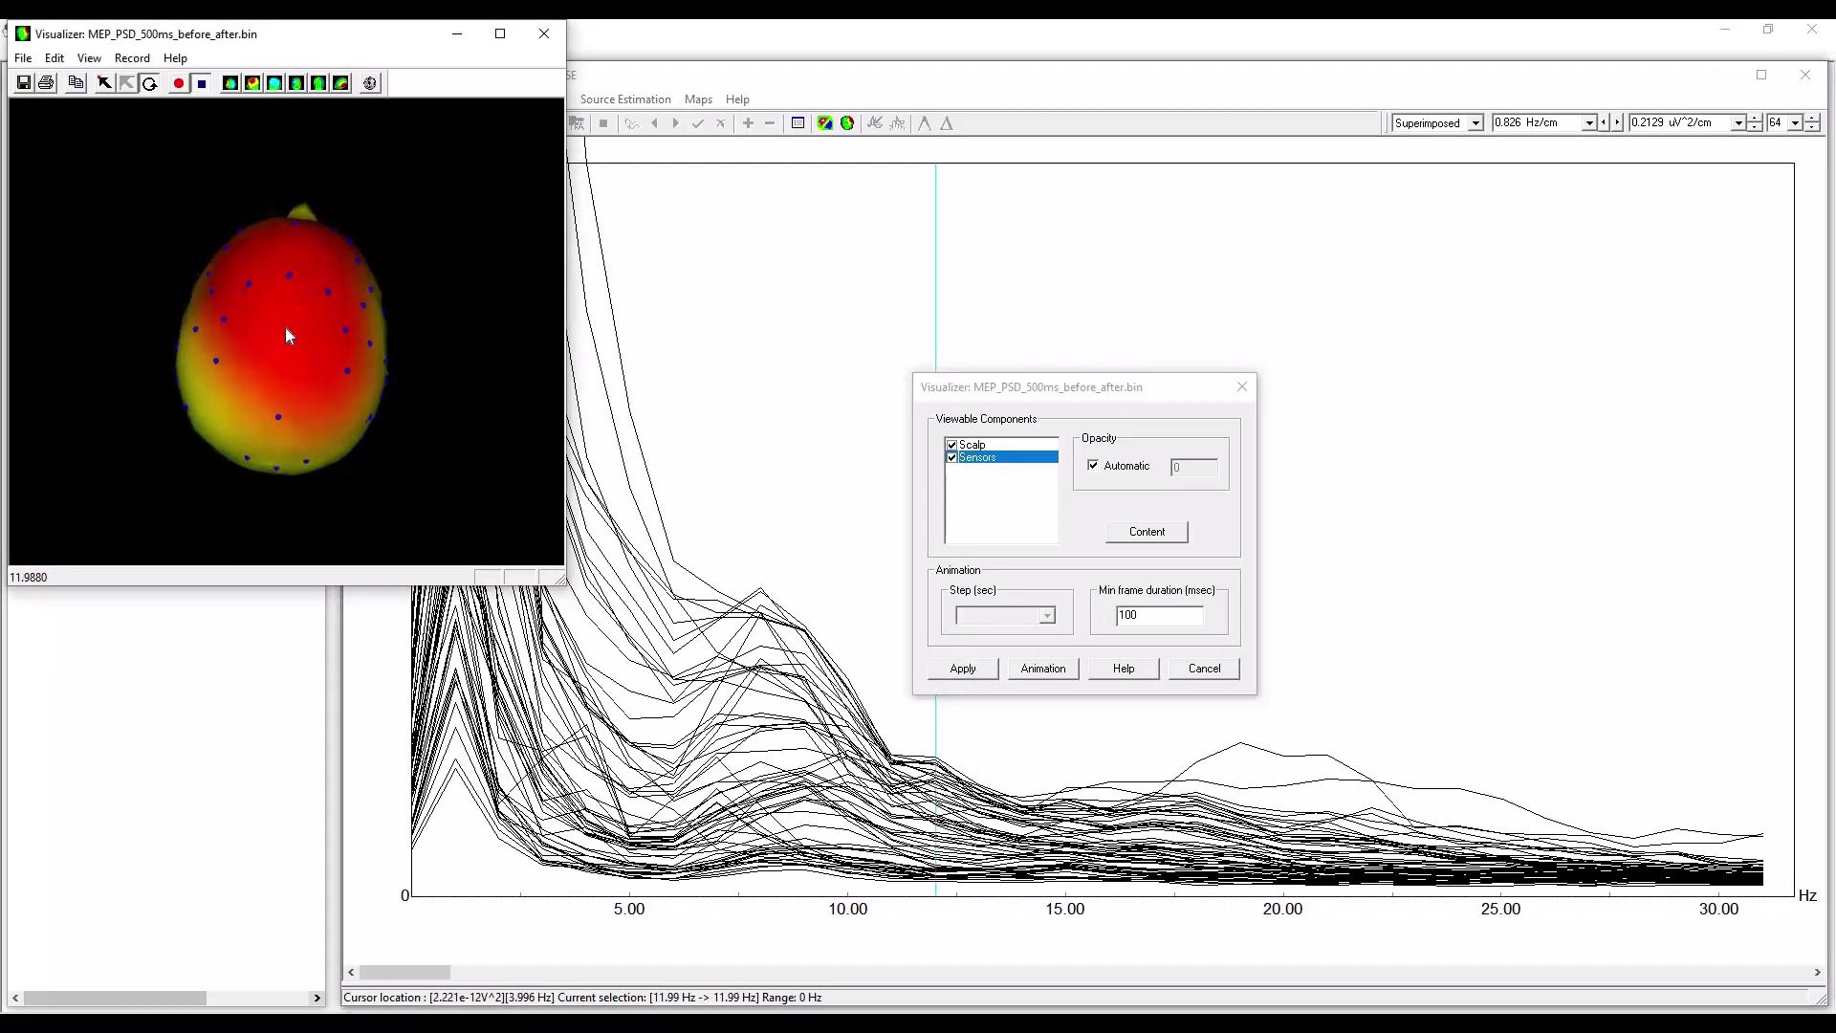
pyautogui.click(975, 445)
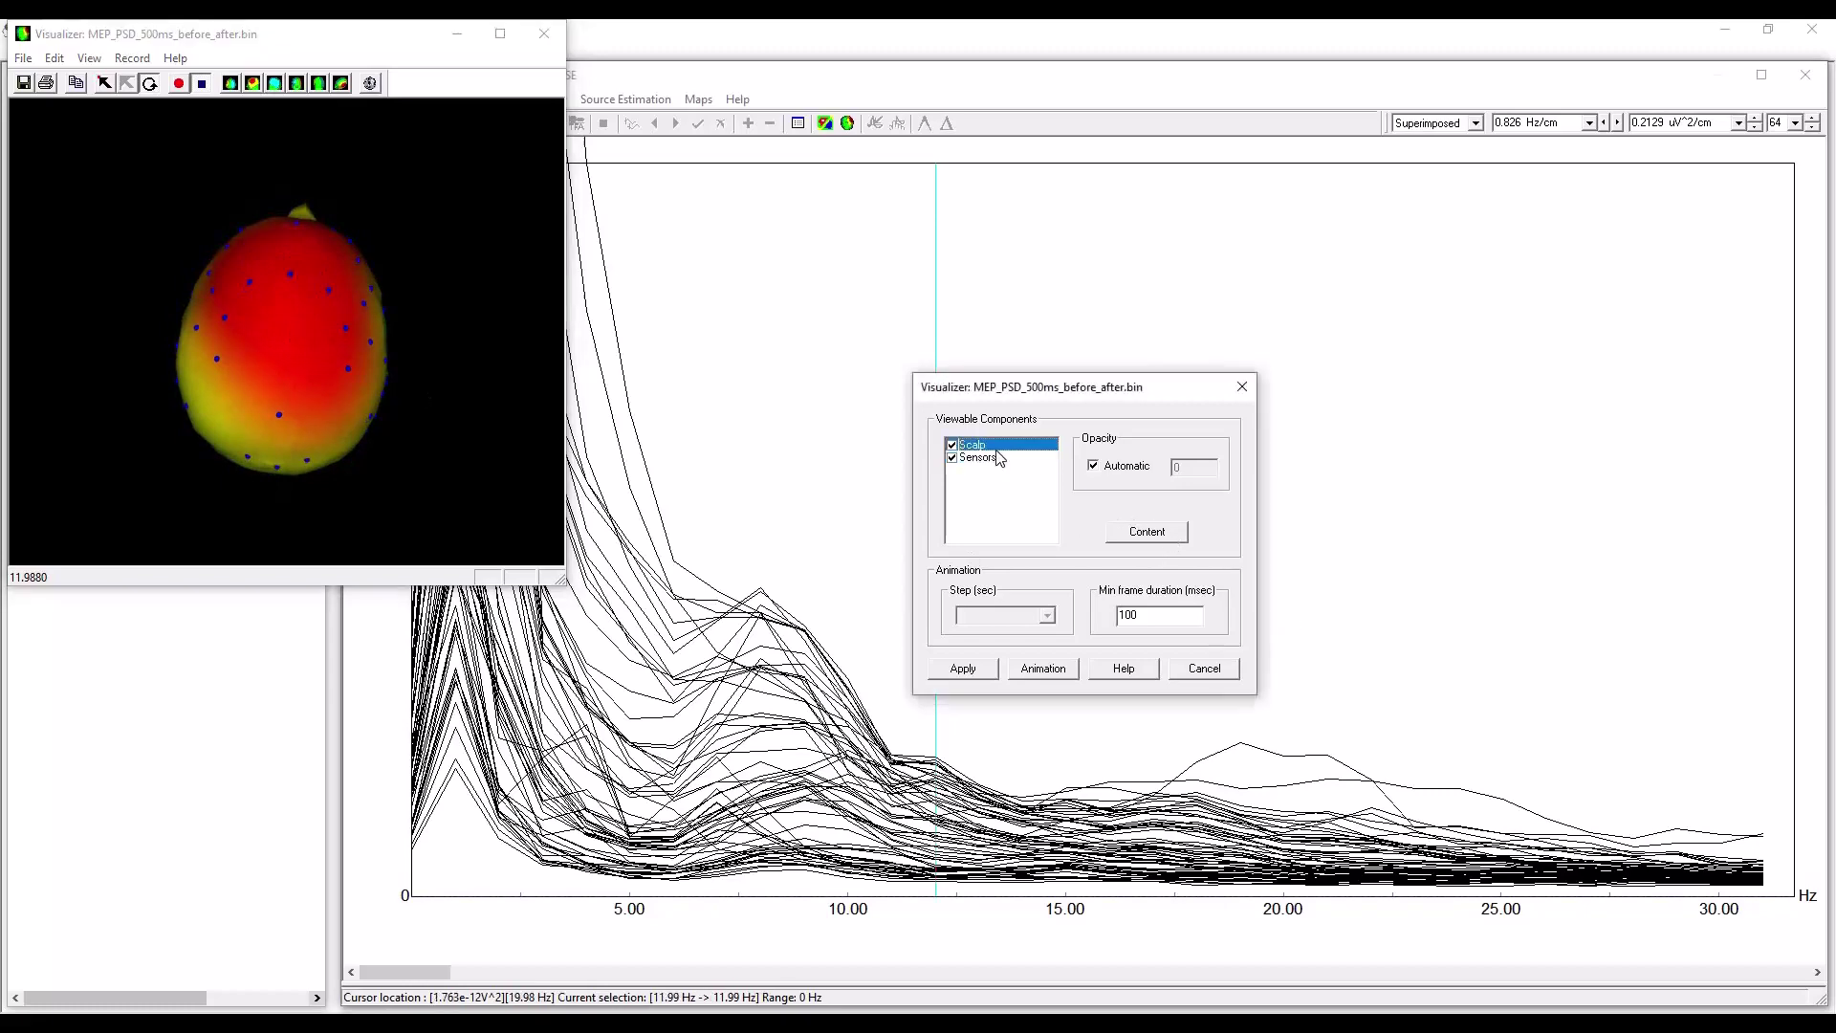
# Draw contour lines over the scalp map, rotate the head to inspect them, then close the Visualizer.
pyautogui.click(1166, 534)
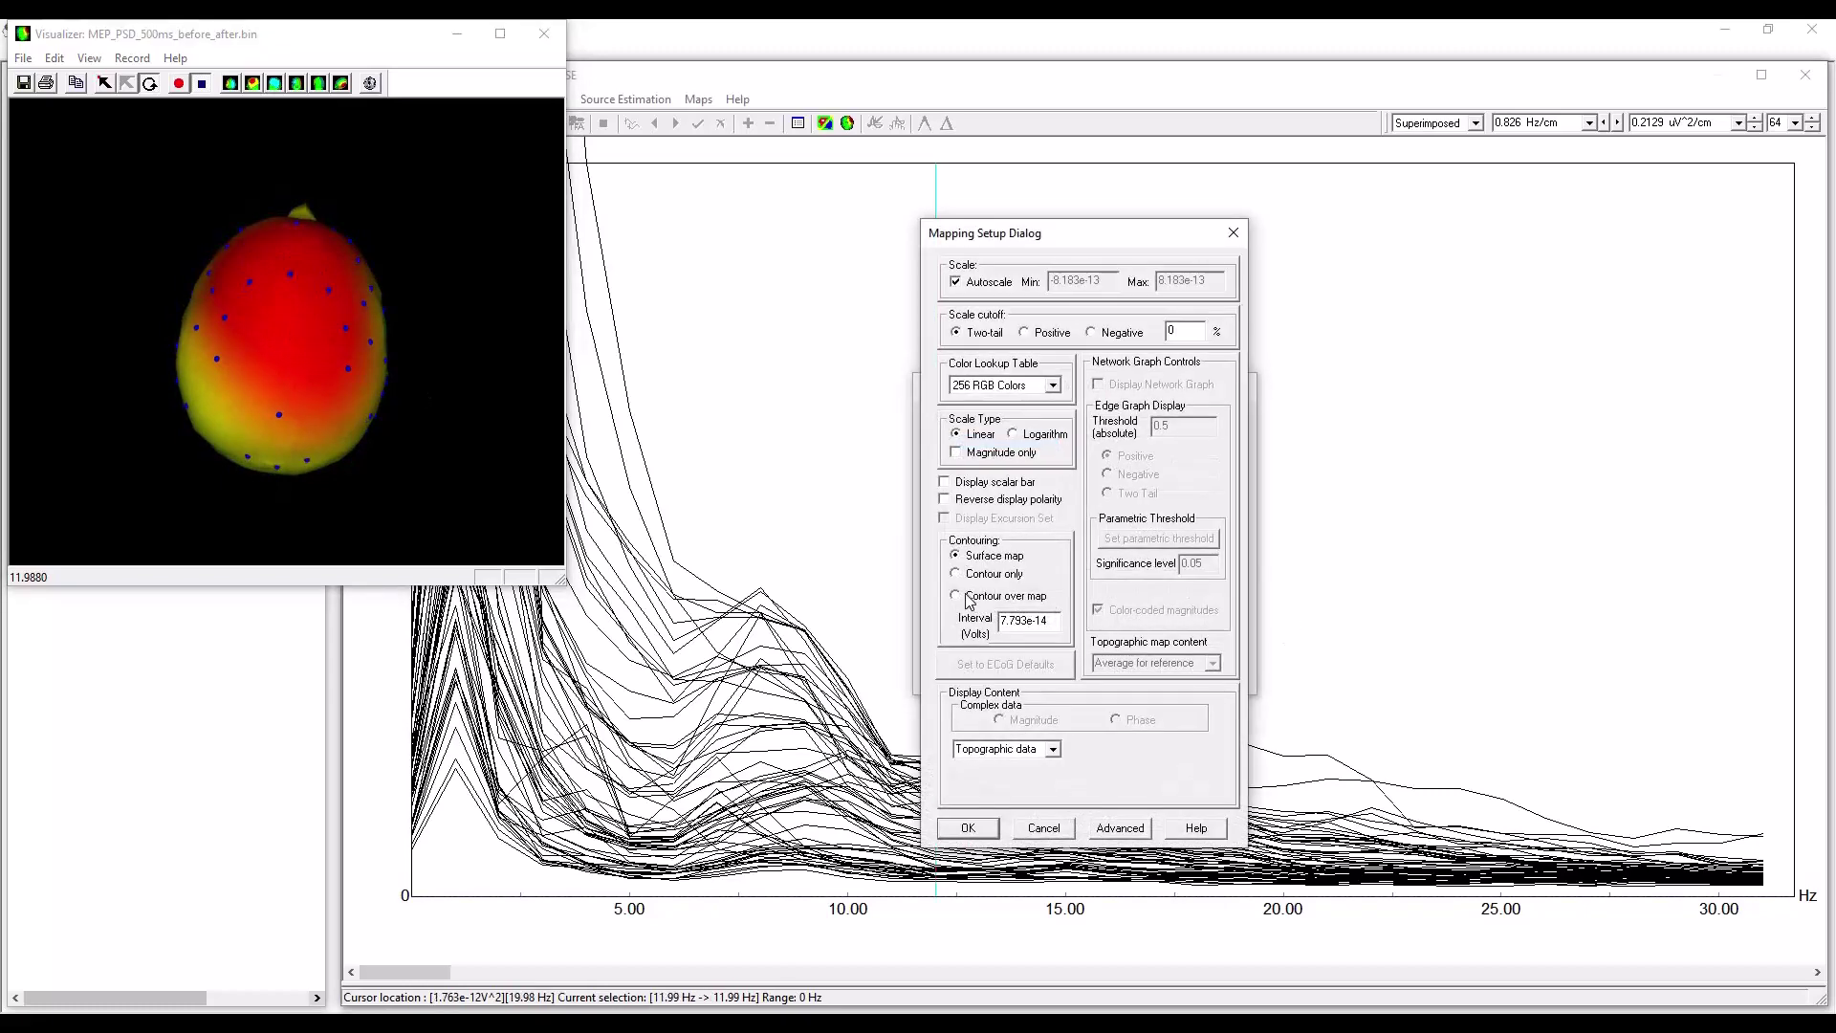
pyautogui.click(990, 825)
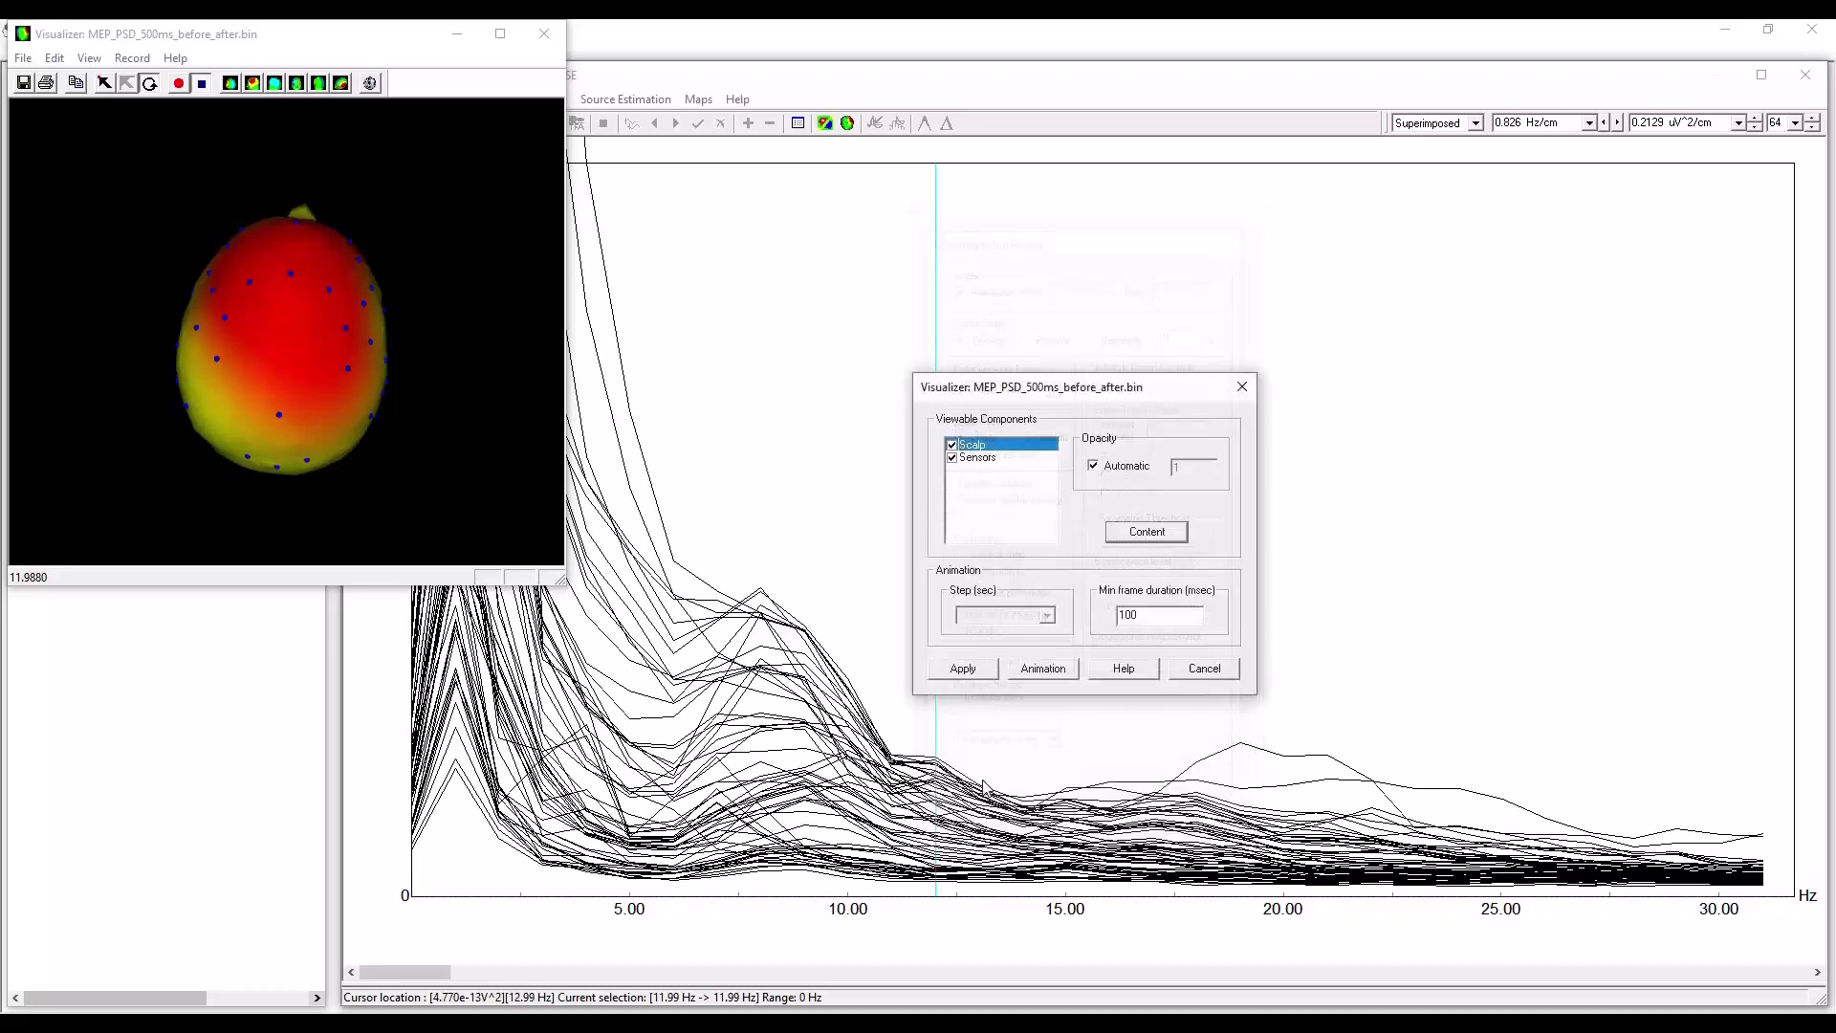
pyautogui.click(964, 670)
pyautogui.moveTo(352, 373); pyautogui.dragTo(349, 323)
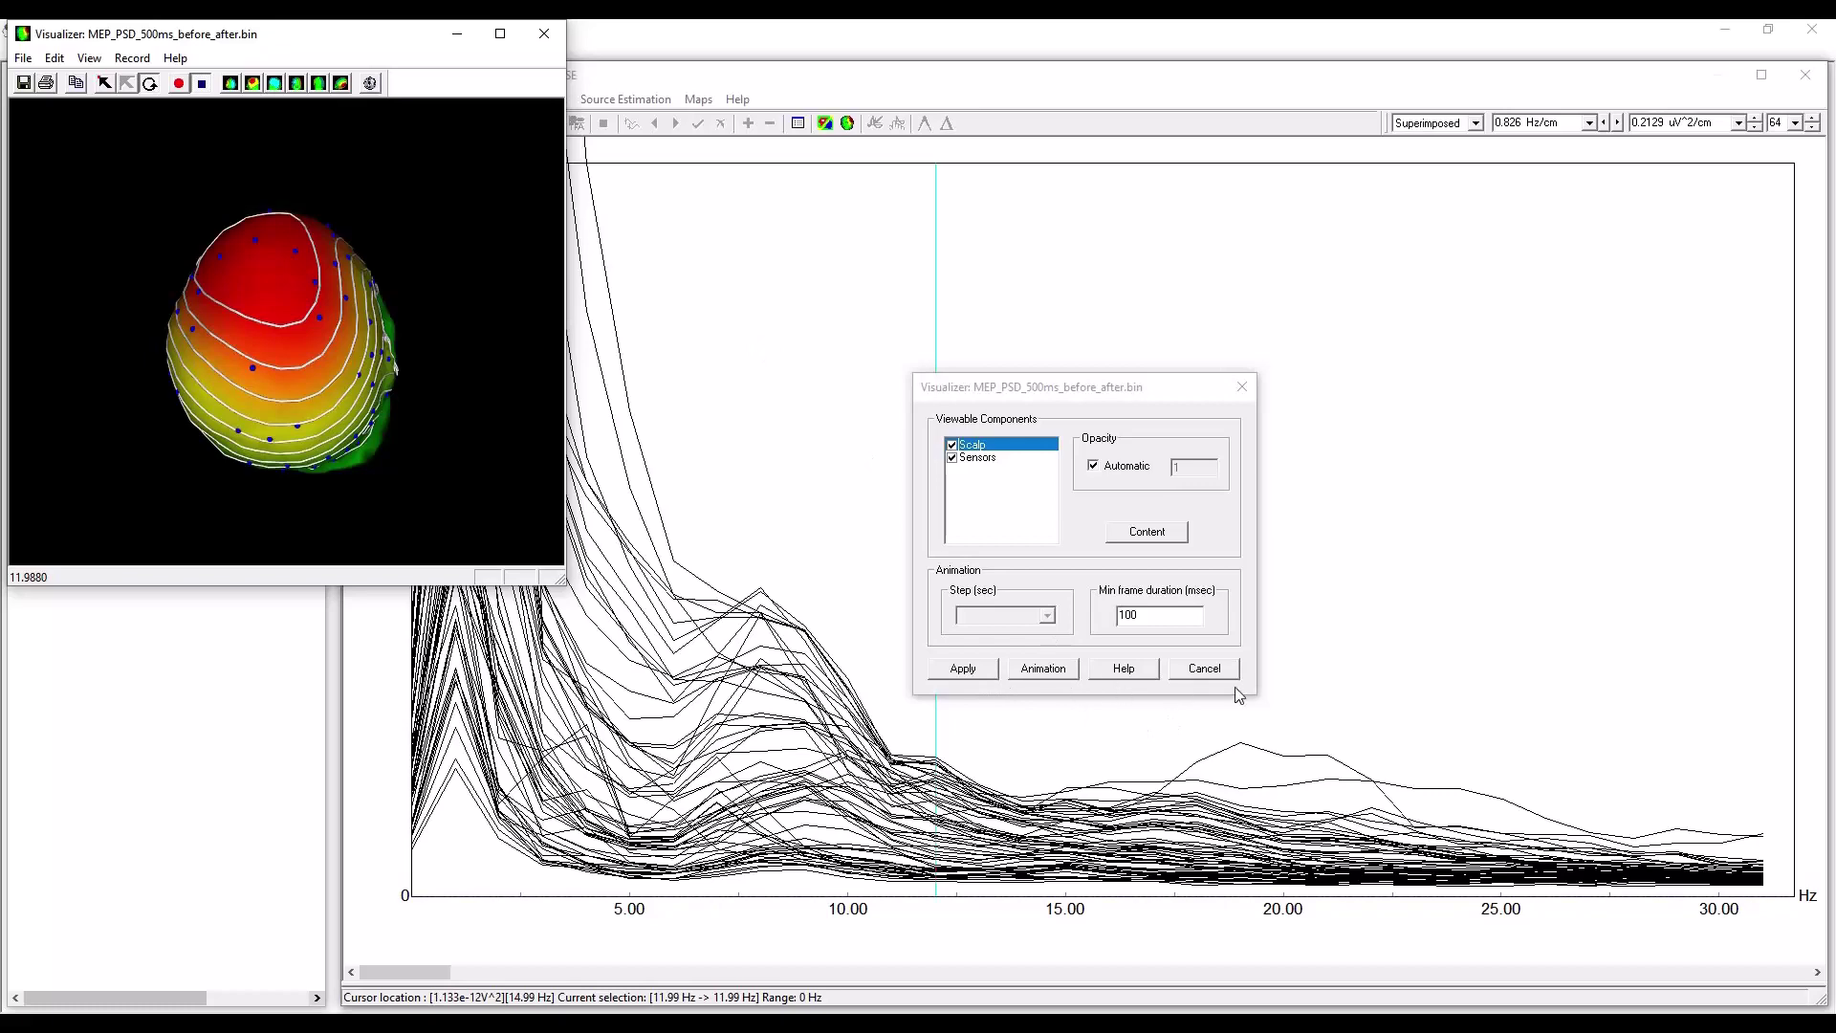
pyautogui.click(1205, 667)
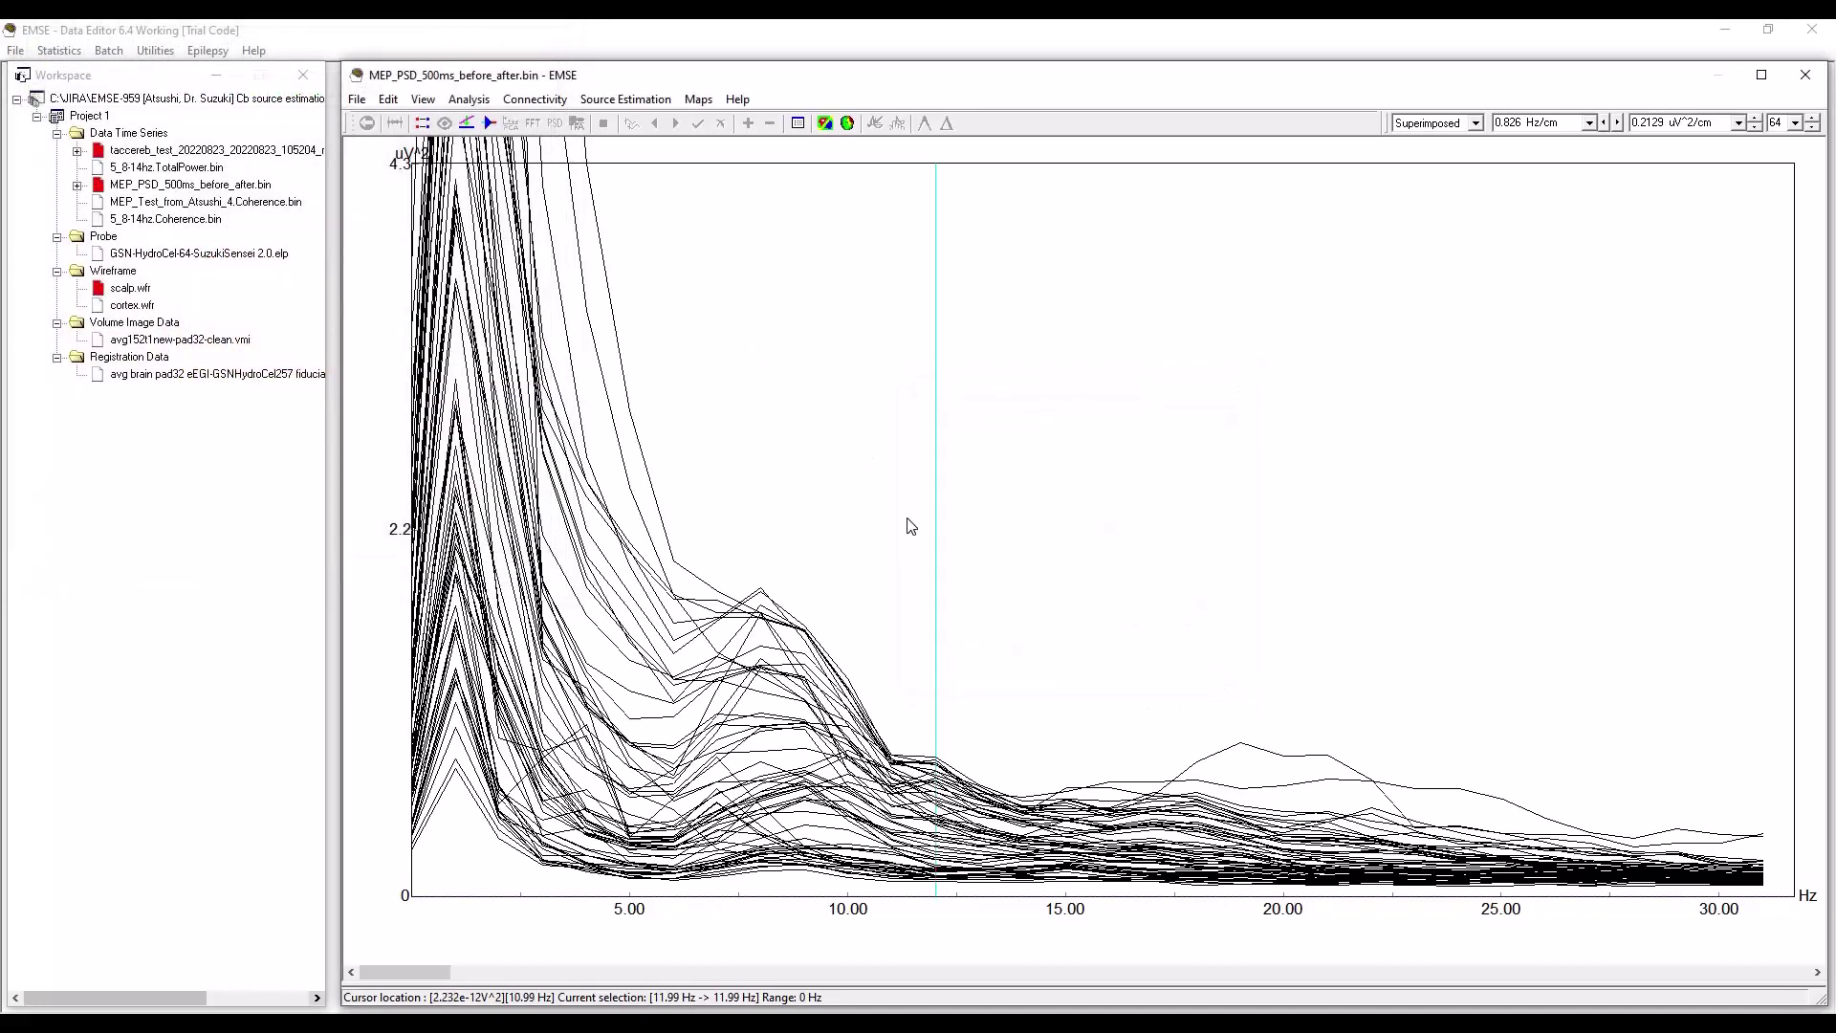
# Switch the display to Chart recorder stacked traces and raise the scale to about 1.077 uV^2/cm.
pyautogui.click(1477, 138)
pyautogui.click(1458, 153)
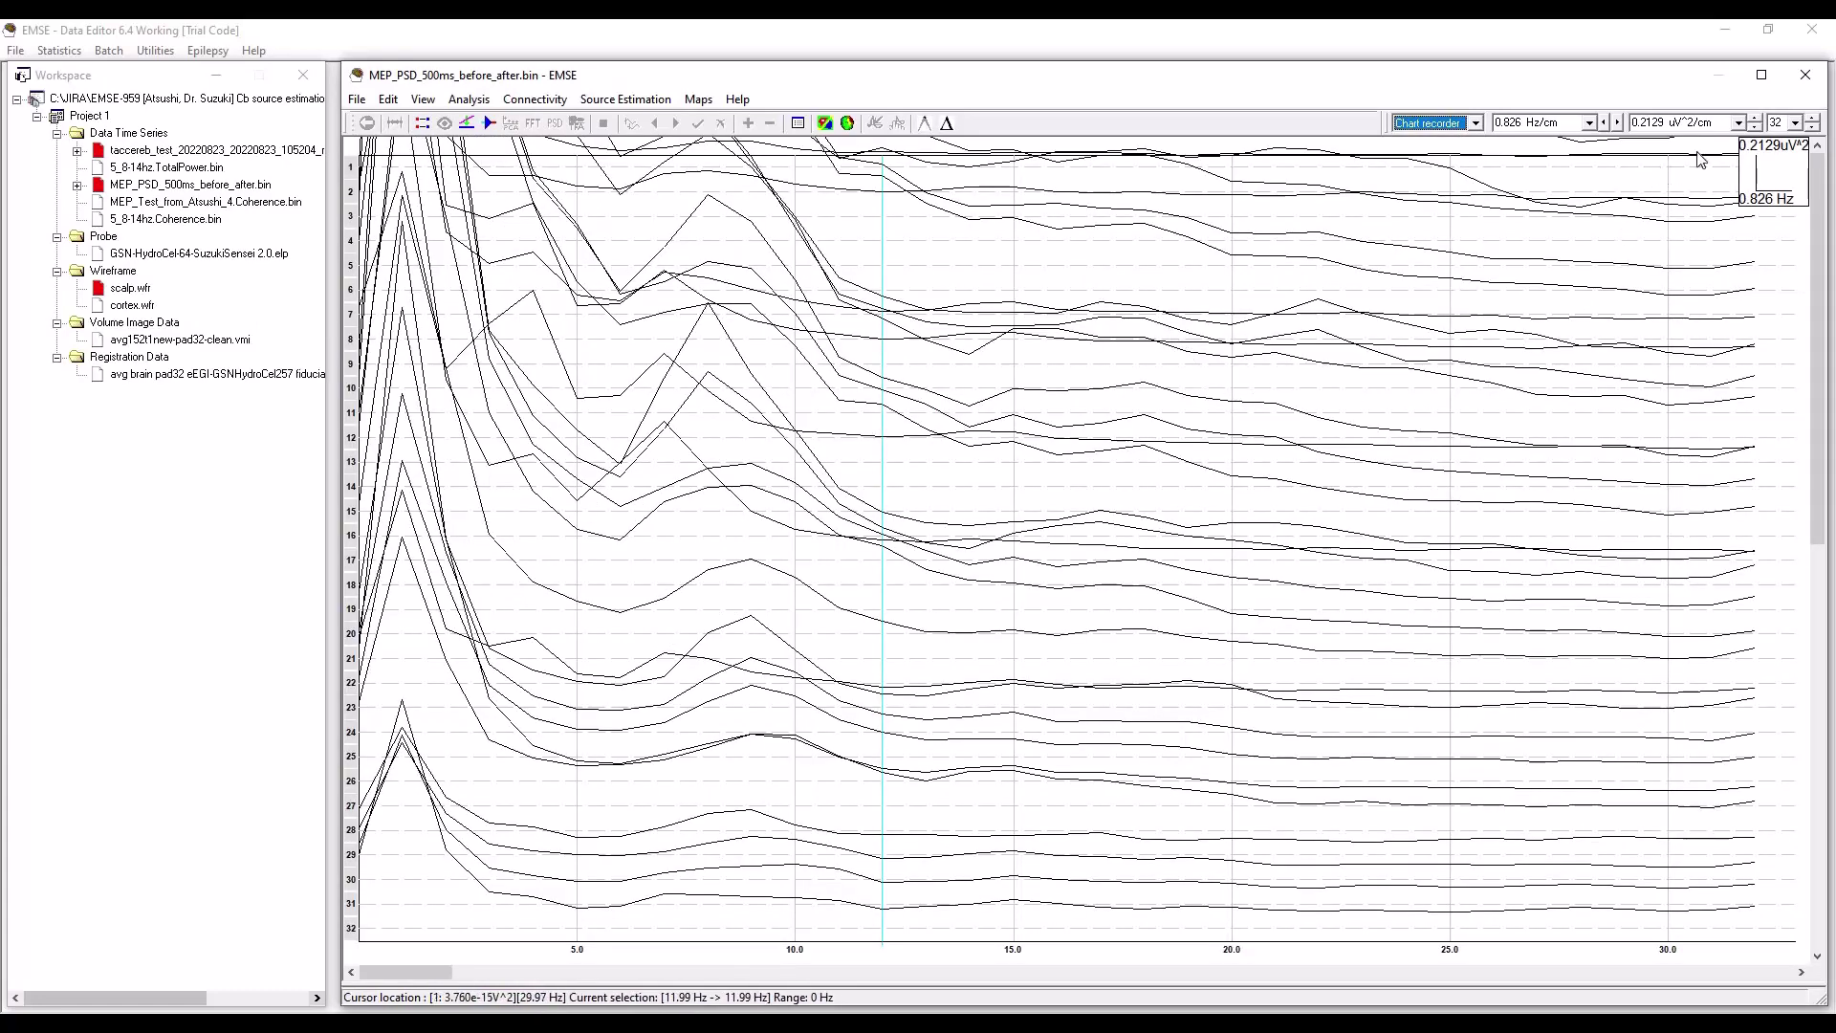
pyautogui.click(1754, 128)
pyautogui.click(1754, 128)
pyautogui.click(1754, 129)
pyautogui.click(1754, 128)
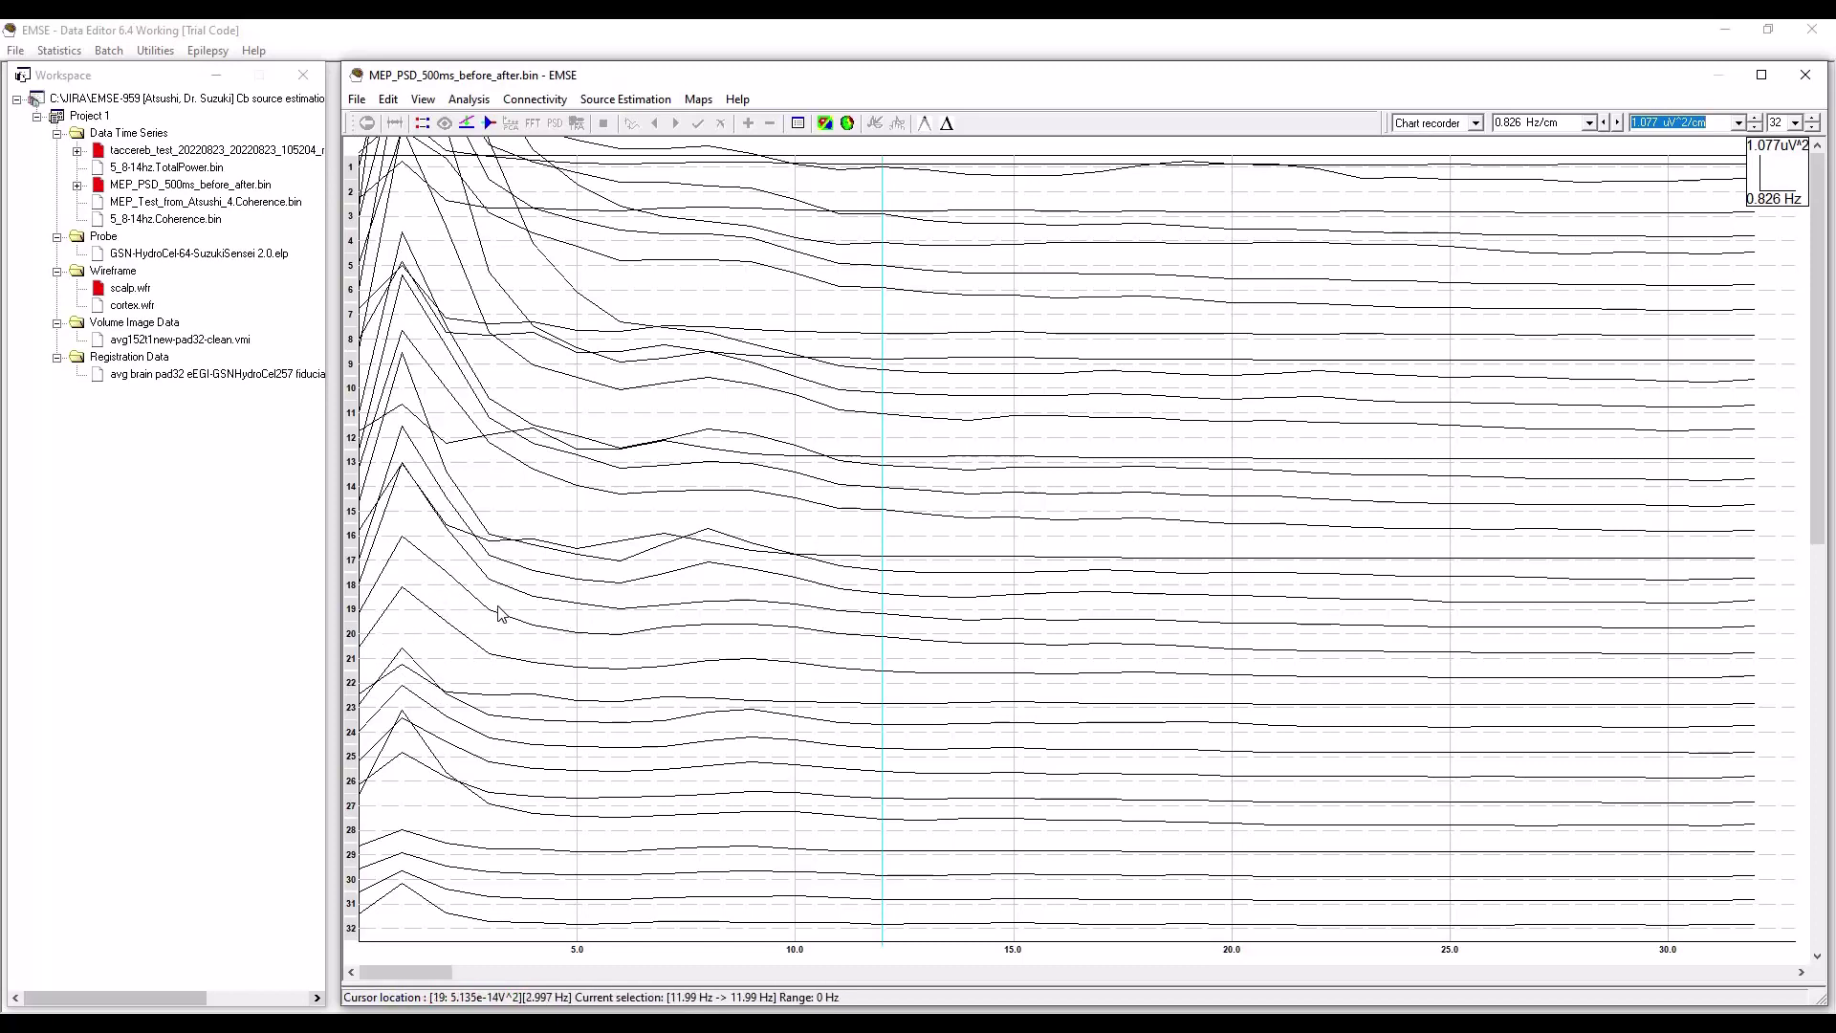
# Set the cross-spectral type of the plotted traces to Imaginary Part of Coherency.
pyautogui.rightClick(463, 607)
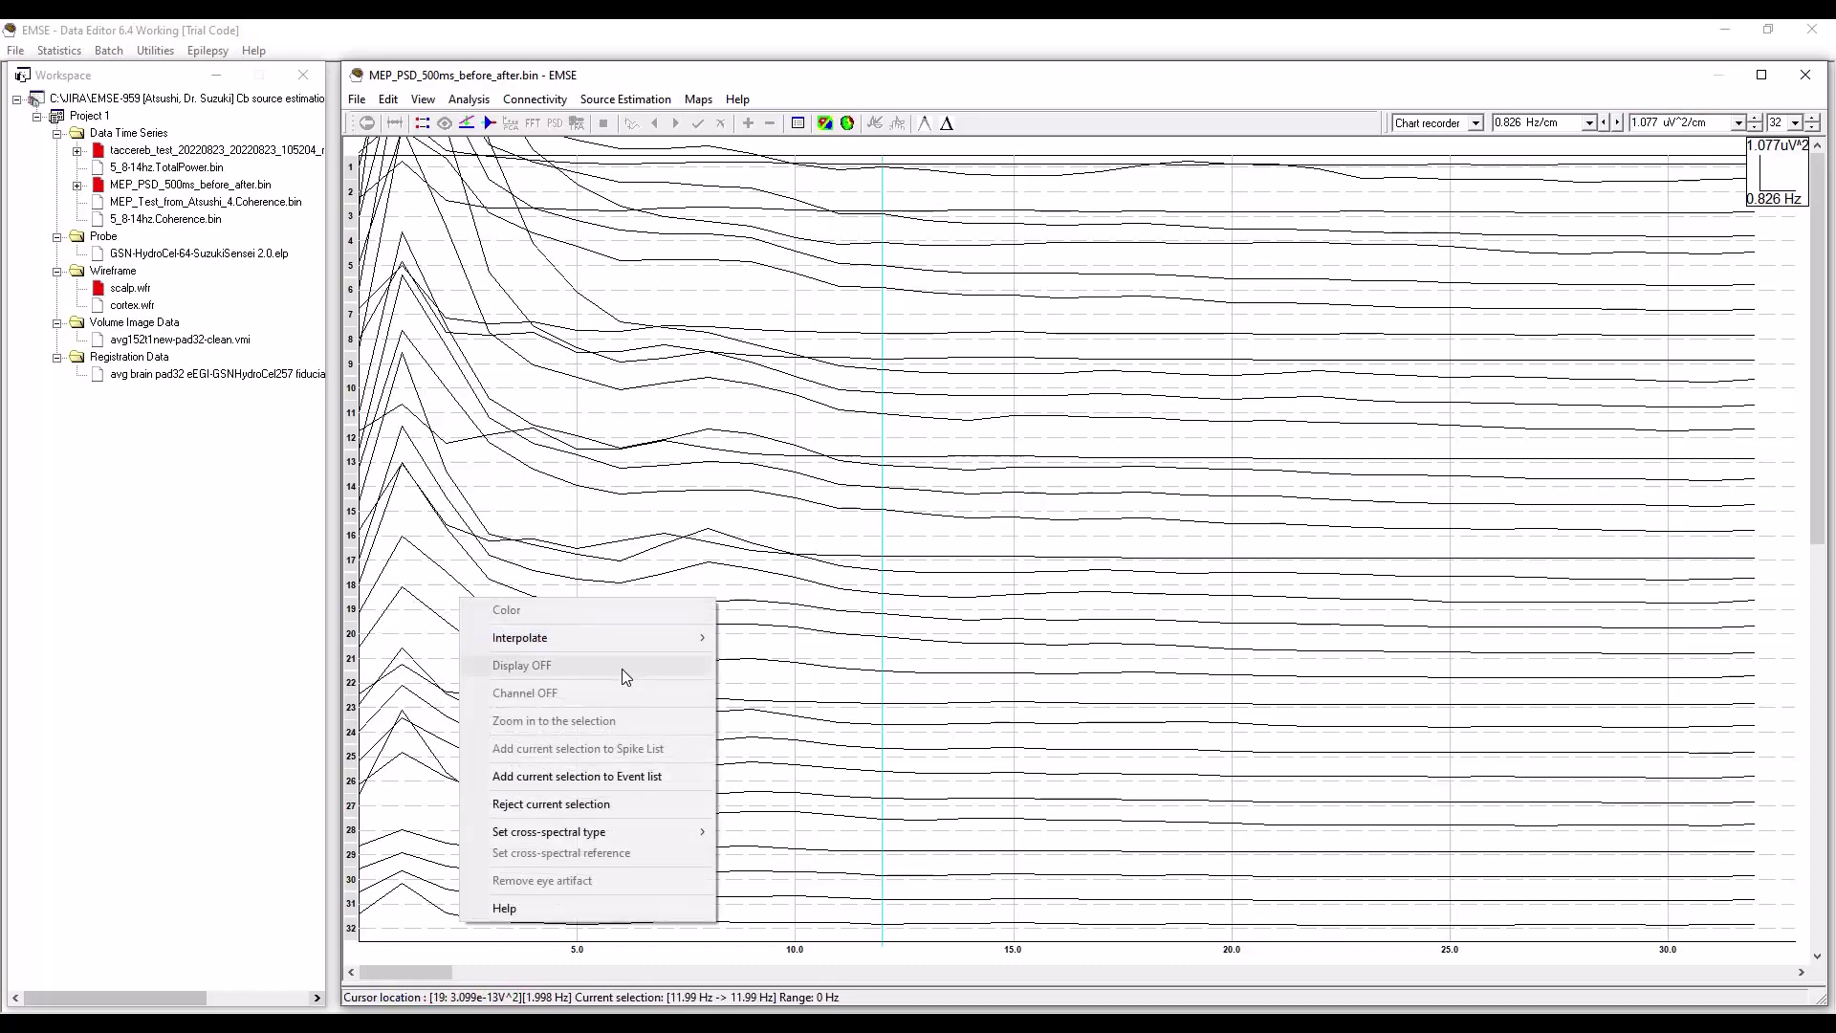
pyautogui.moveTo(649, 834)
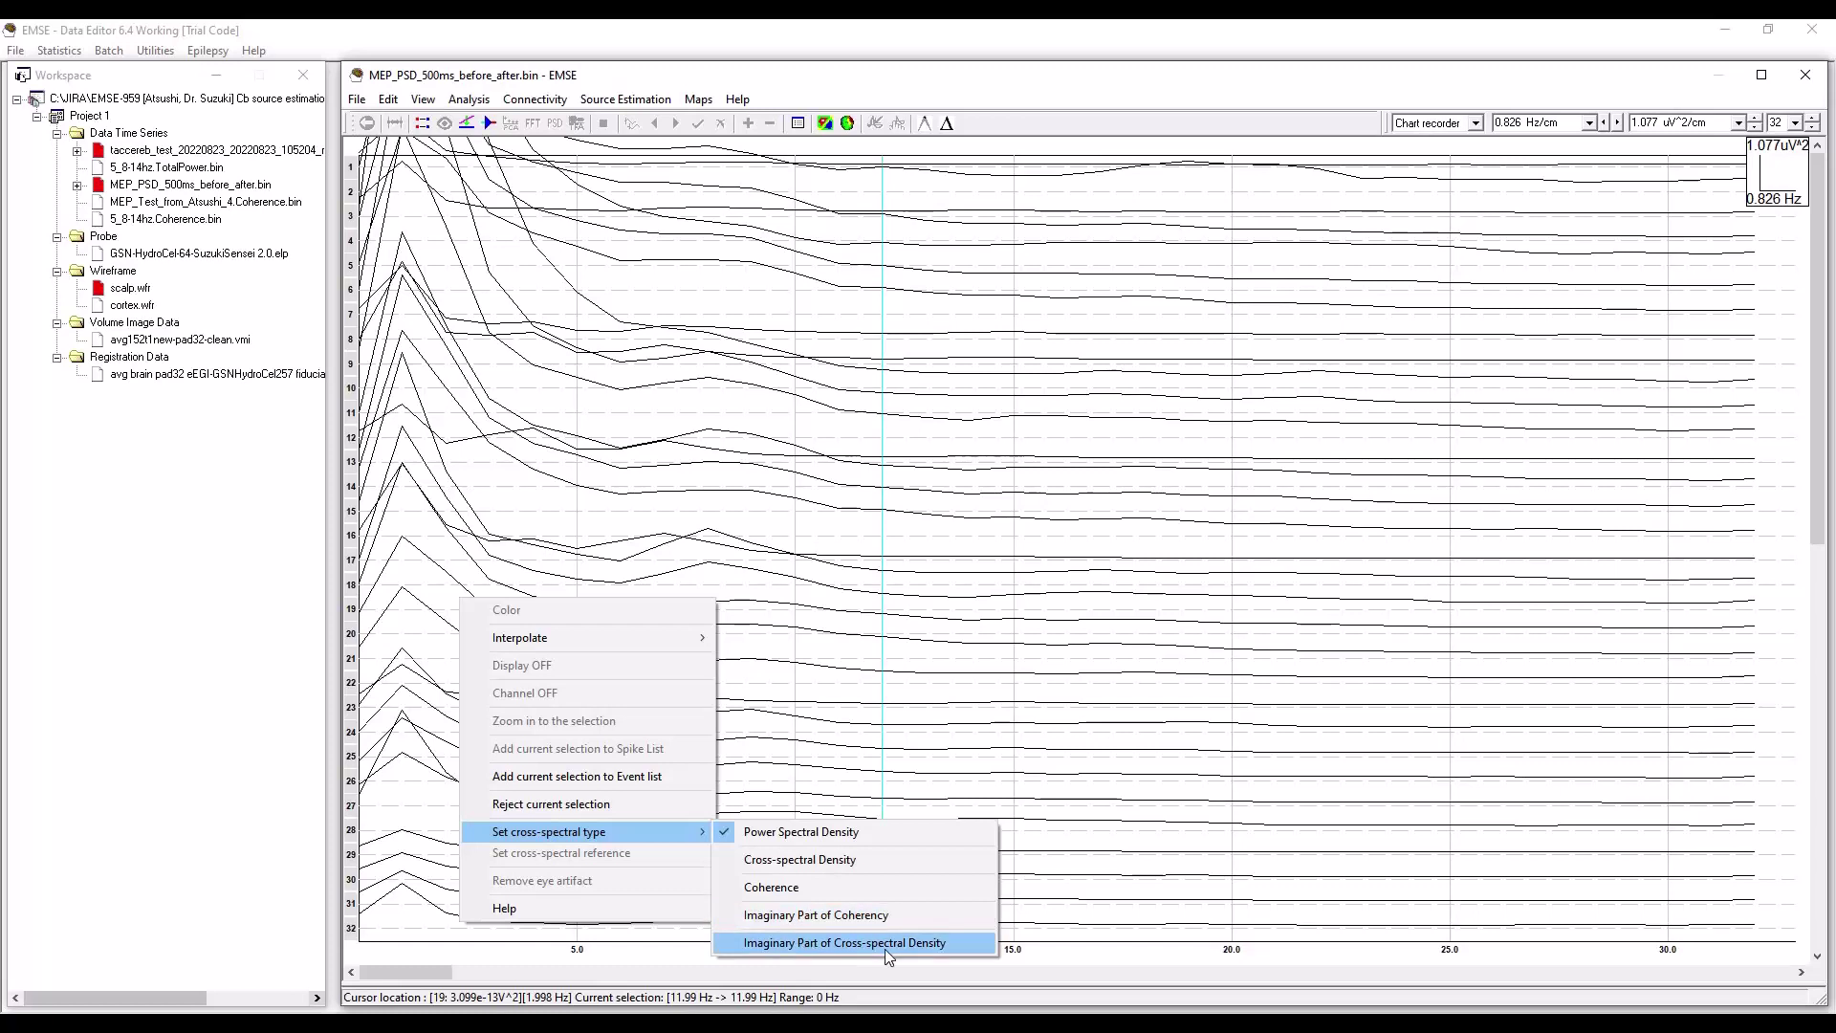
pyautogui.click(838, 920)
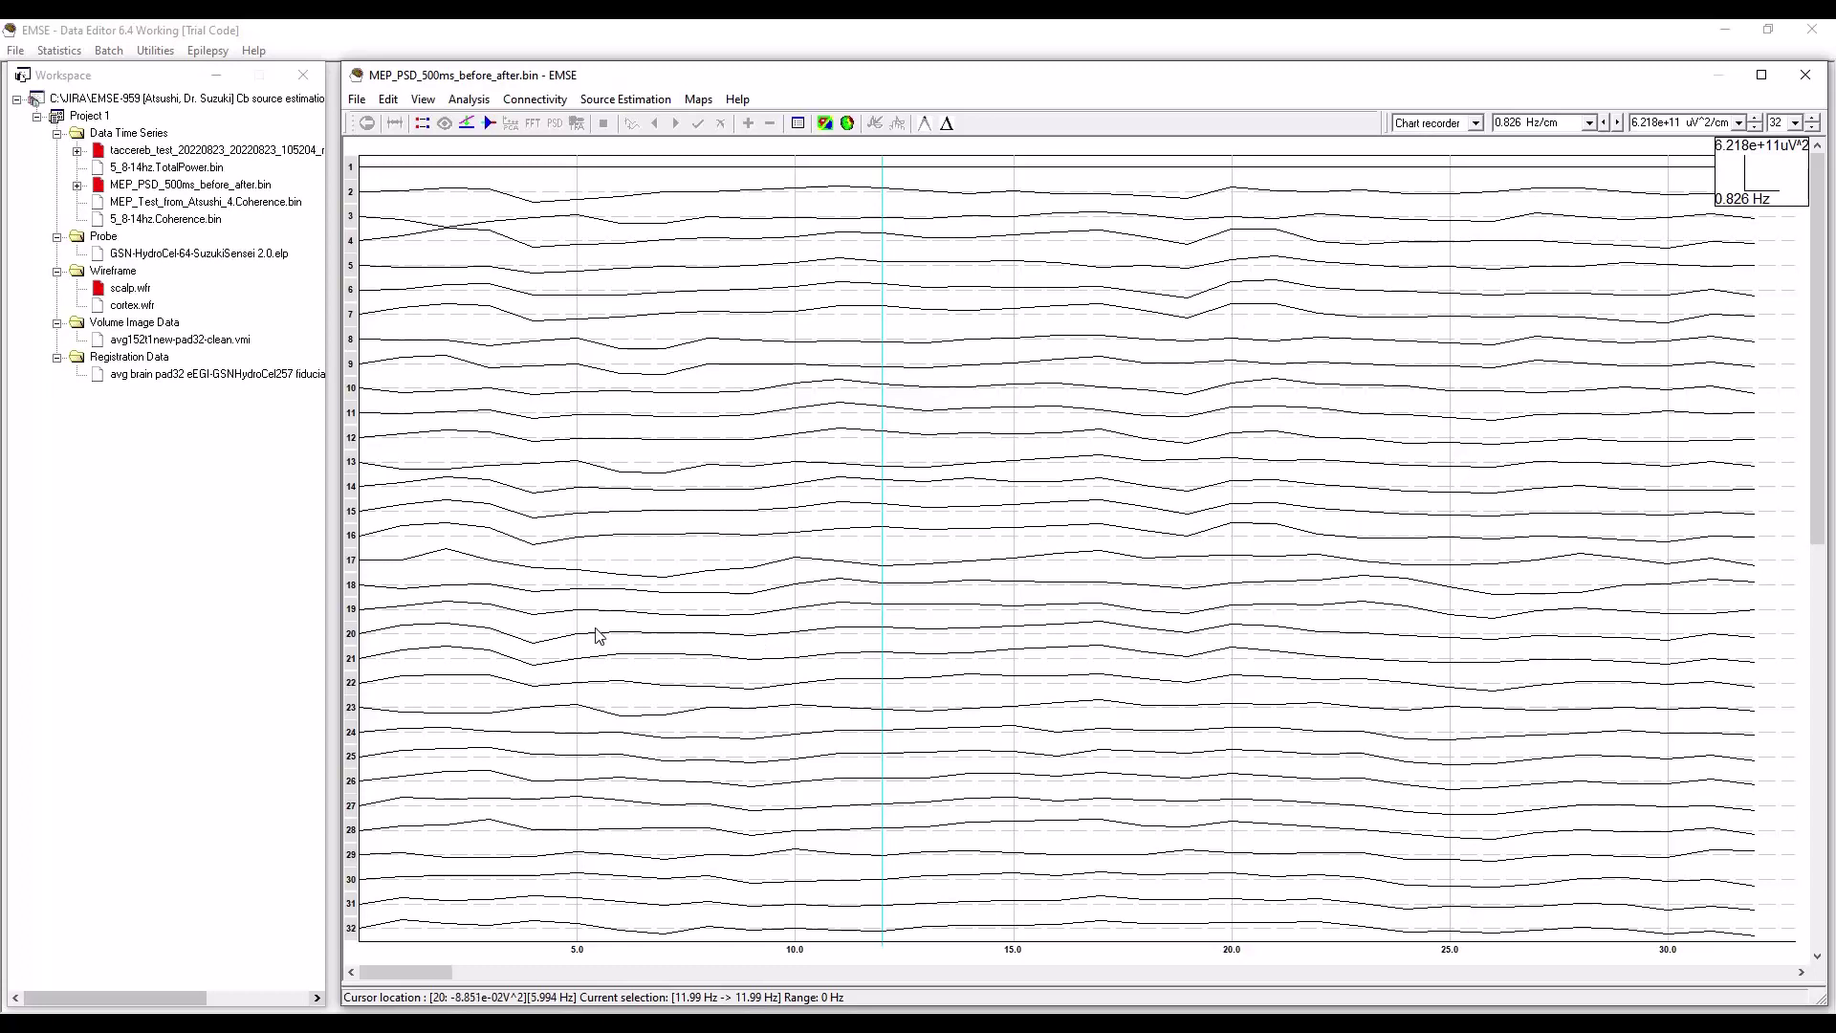
# Set channel 20 as the cross-spectral reference.
pyautogui.rightClick(353, 641)
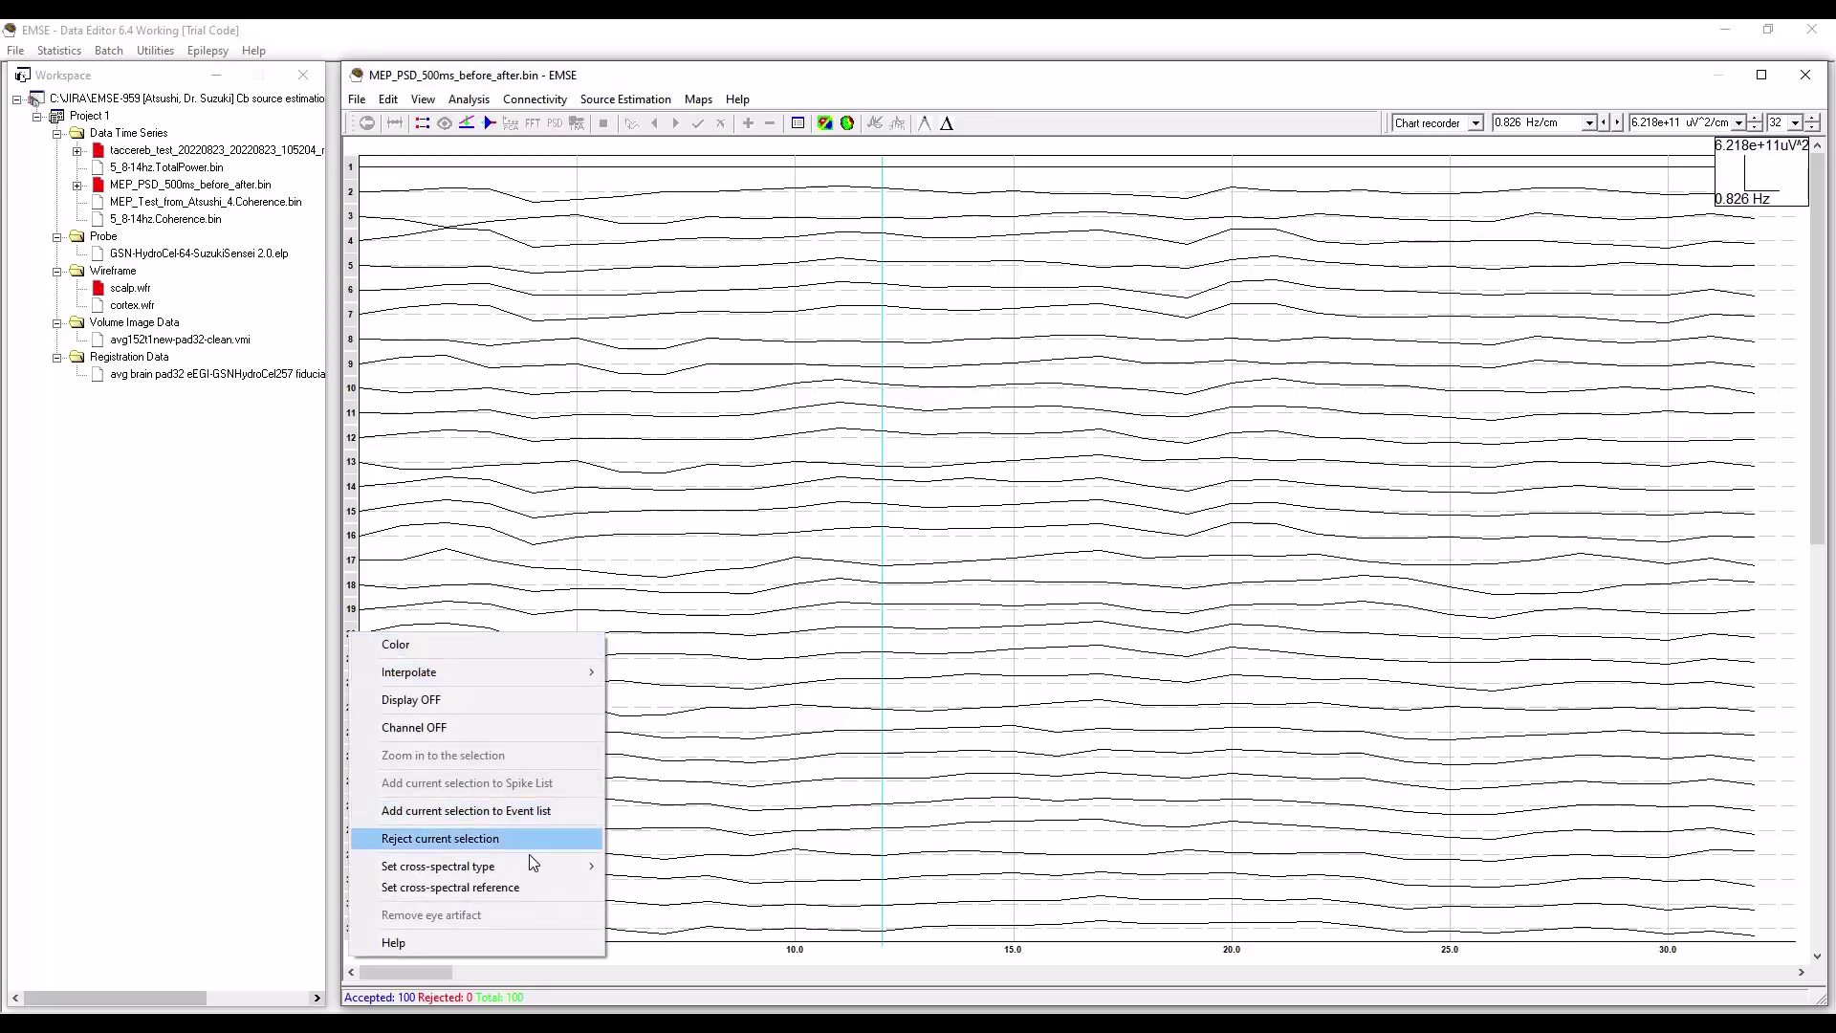
pyautogui.click(521, 889)
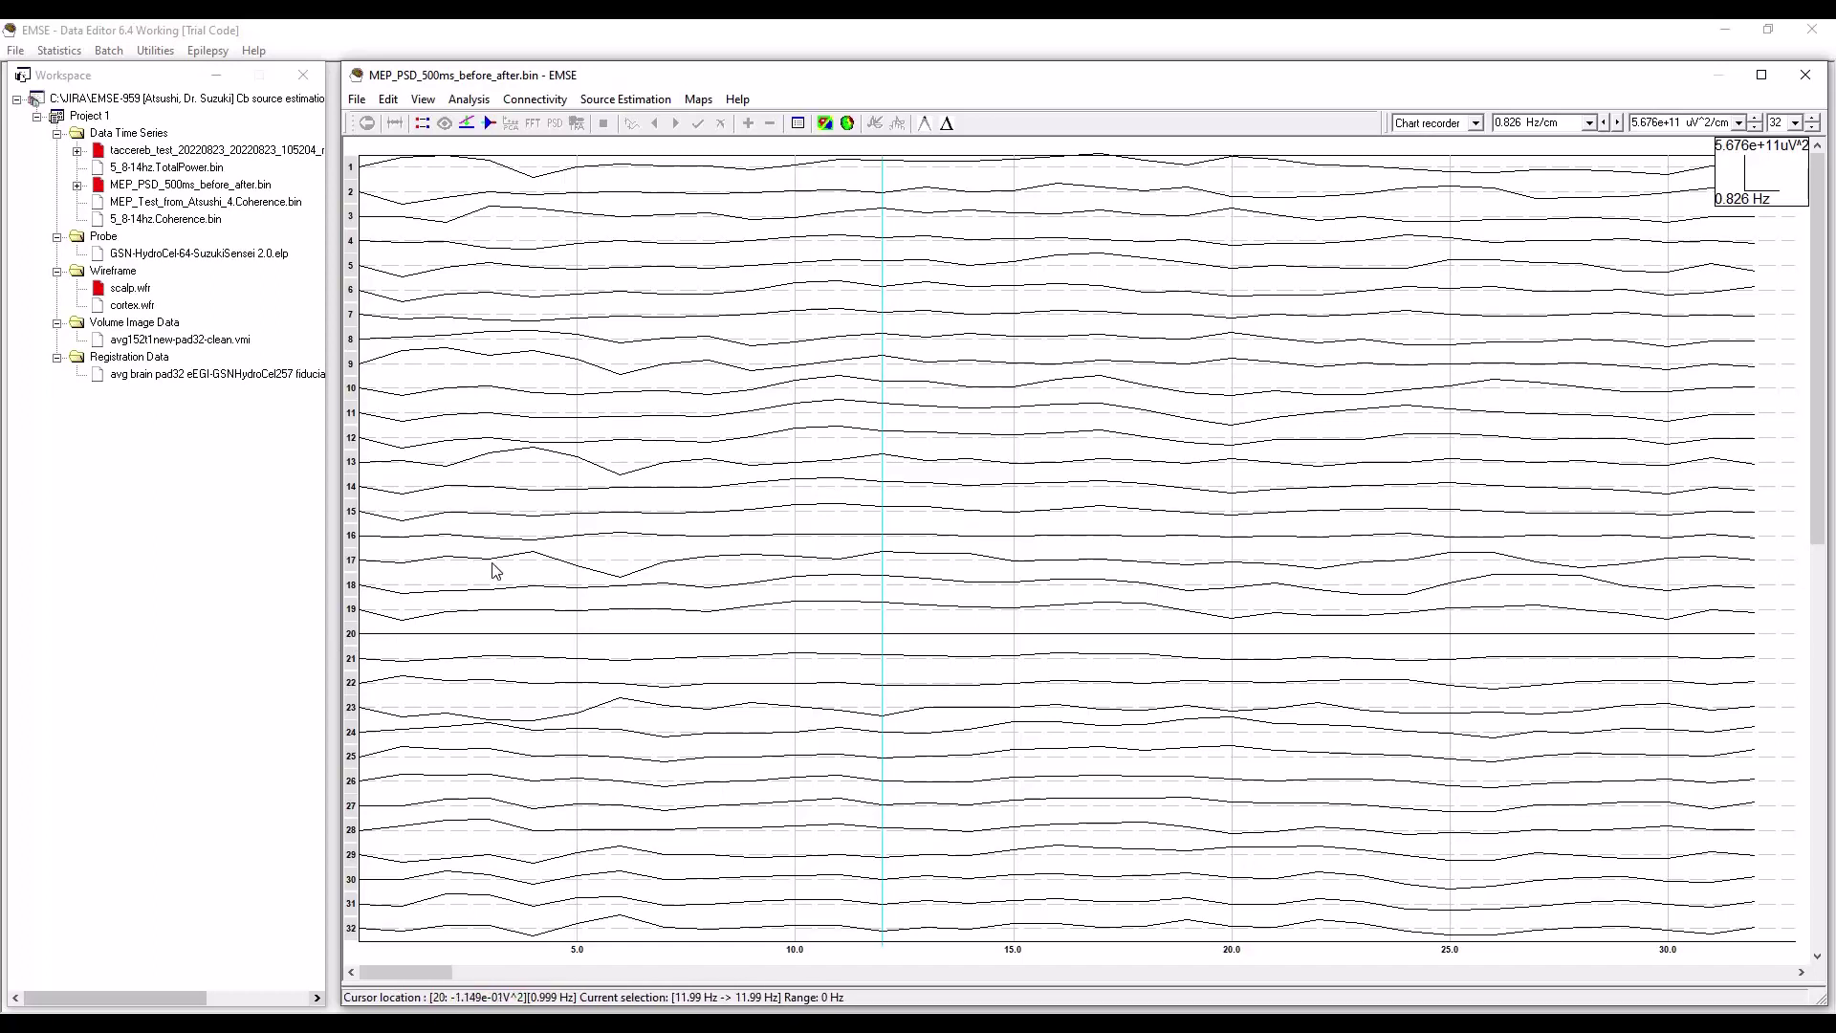
# Overlay all traces using the Superimposed layout, then switch to the PubMed imaginary coherency article.
pyautogui.click(1476, 124)
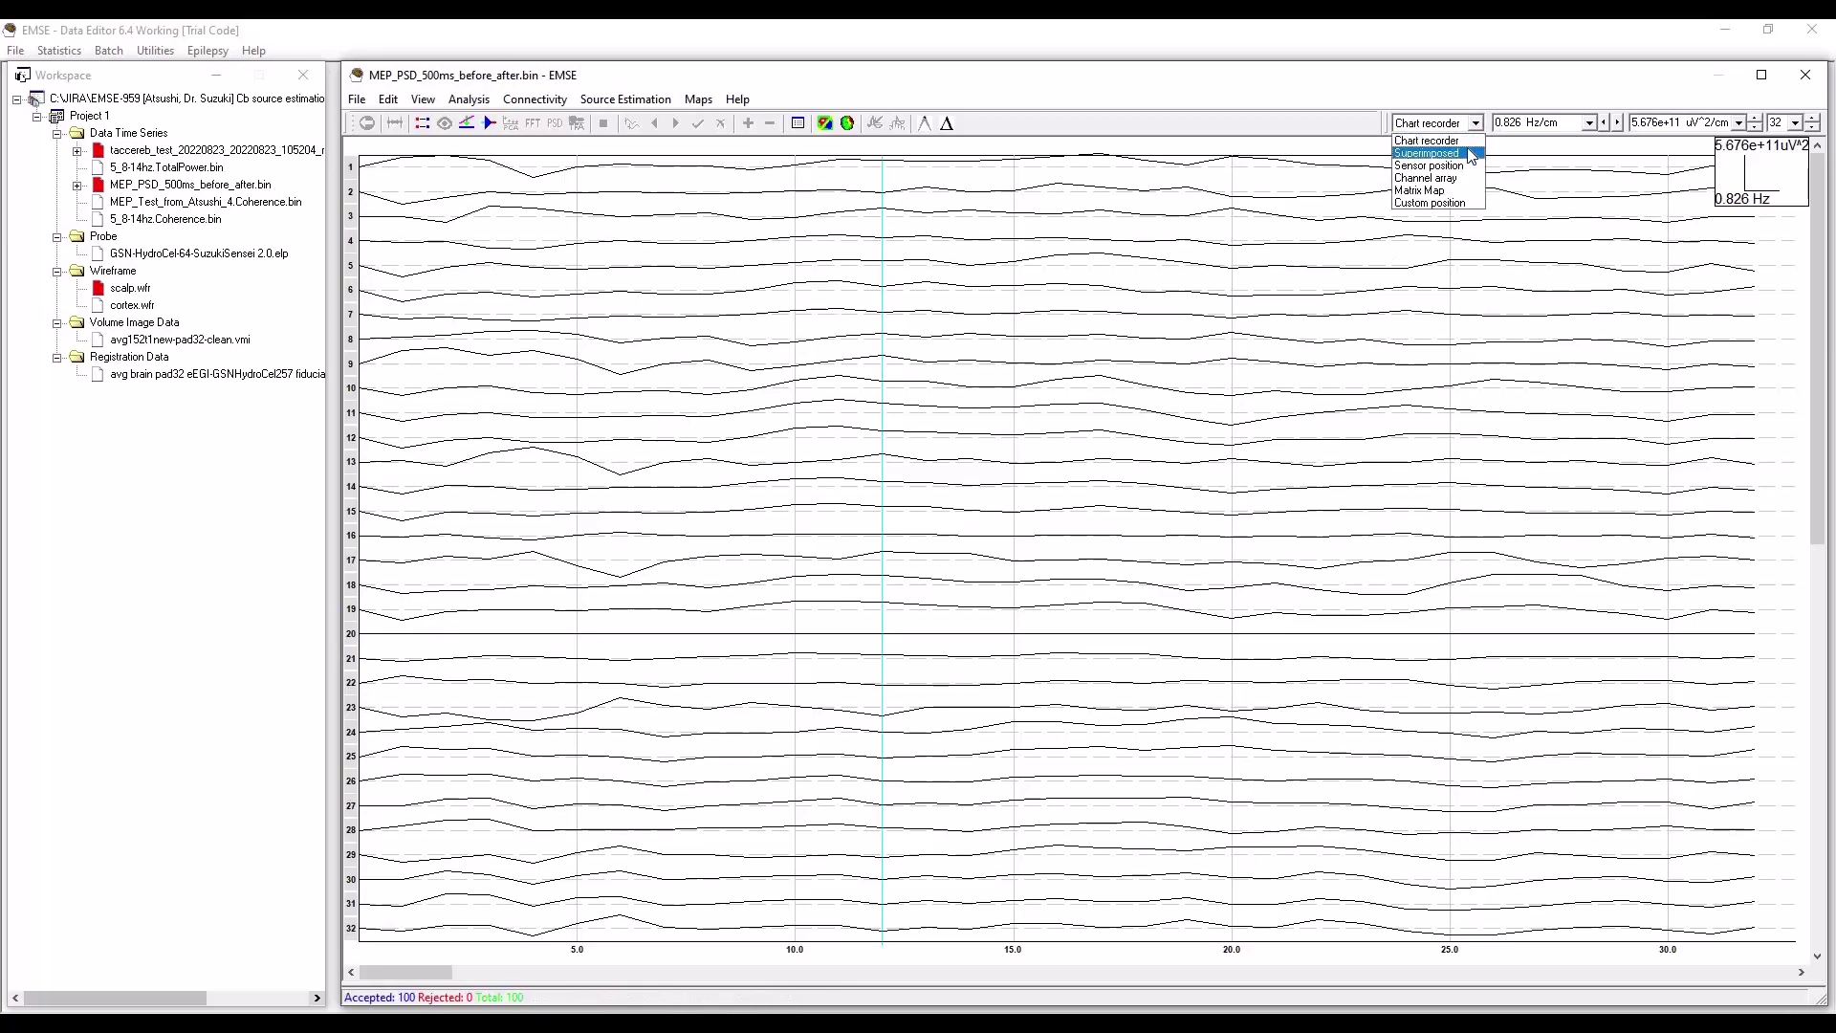
pyautogui.click(1465, 153)
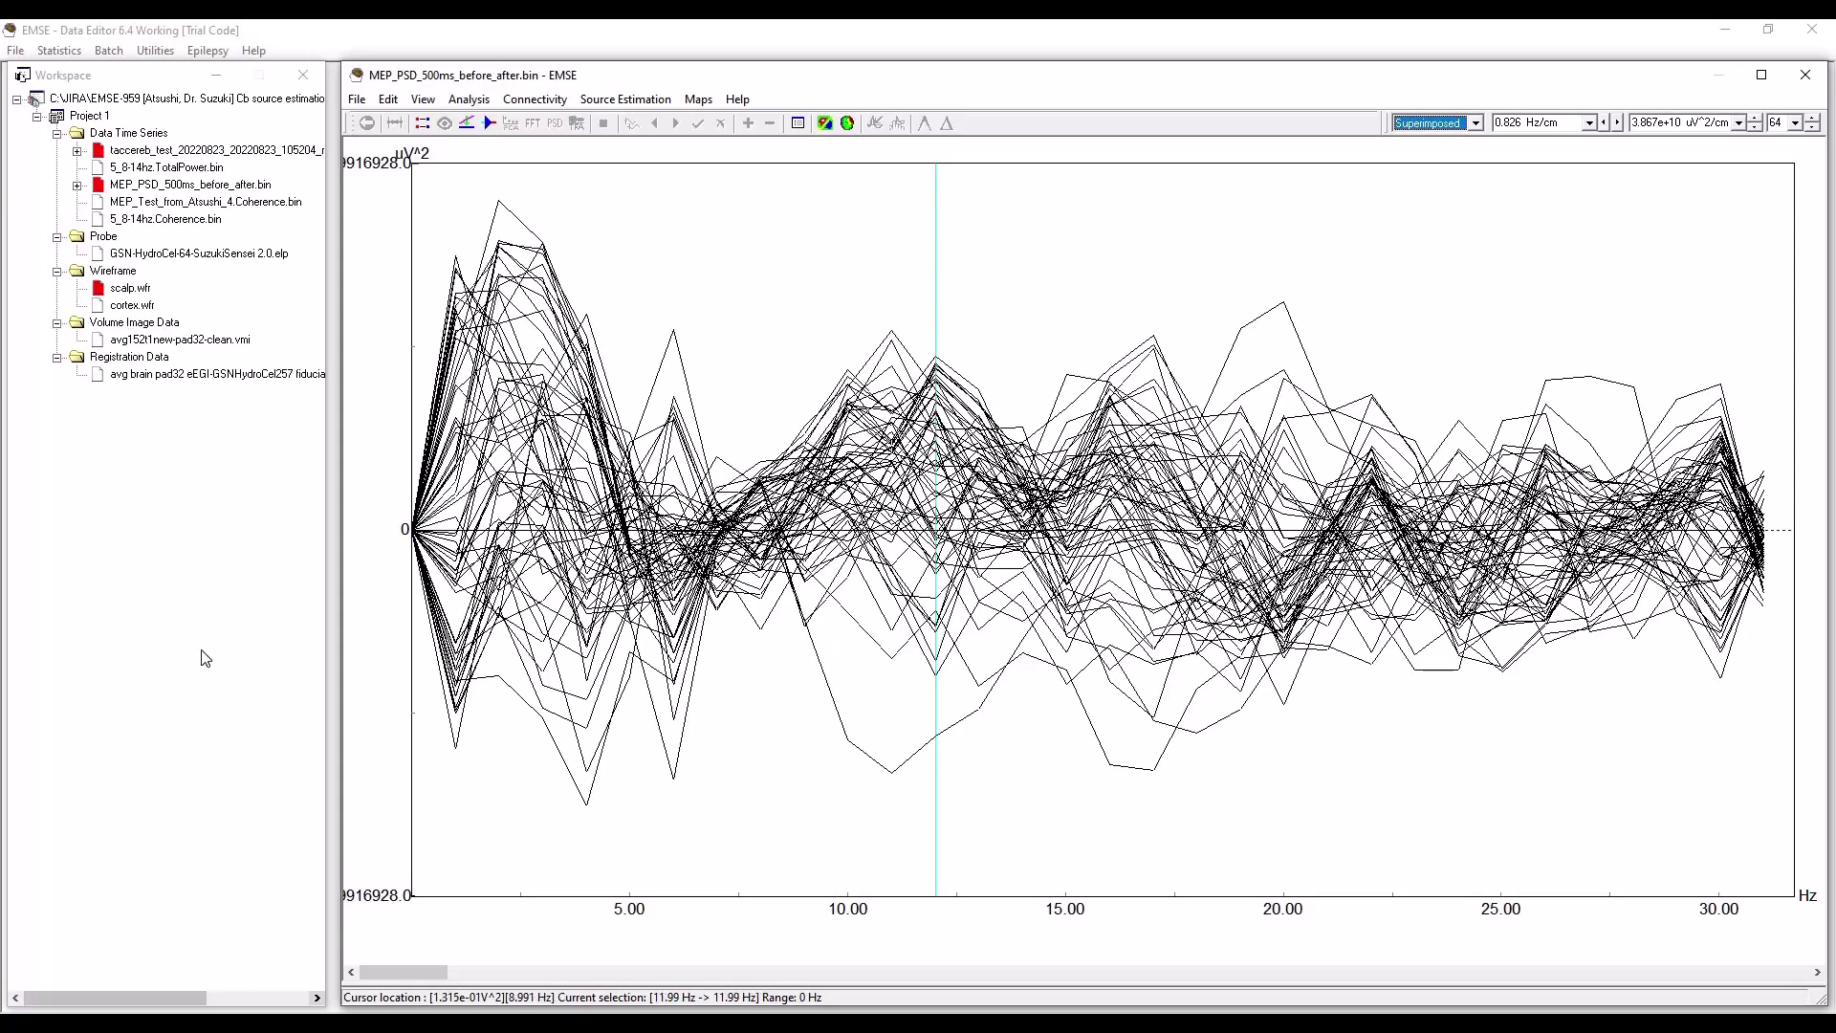
pyautogui.hotkey('alt', 'Tab')
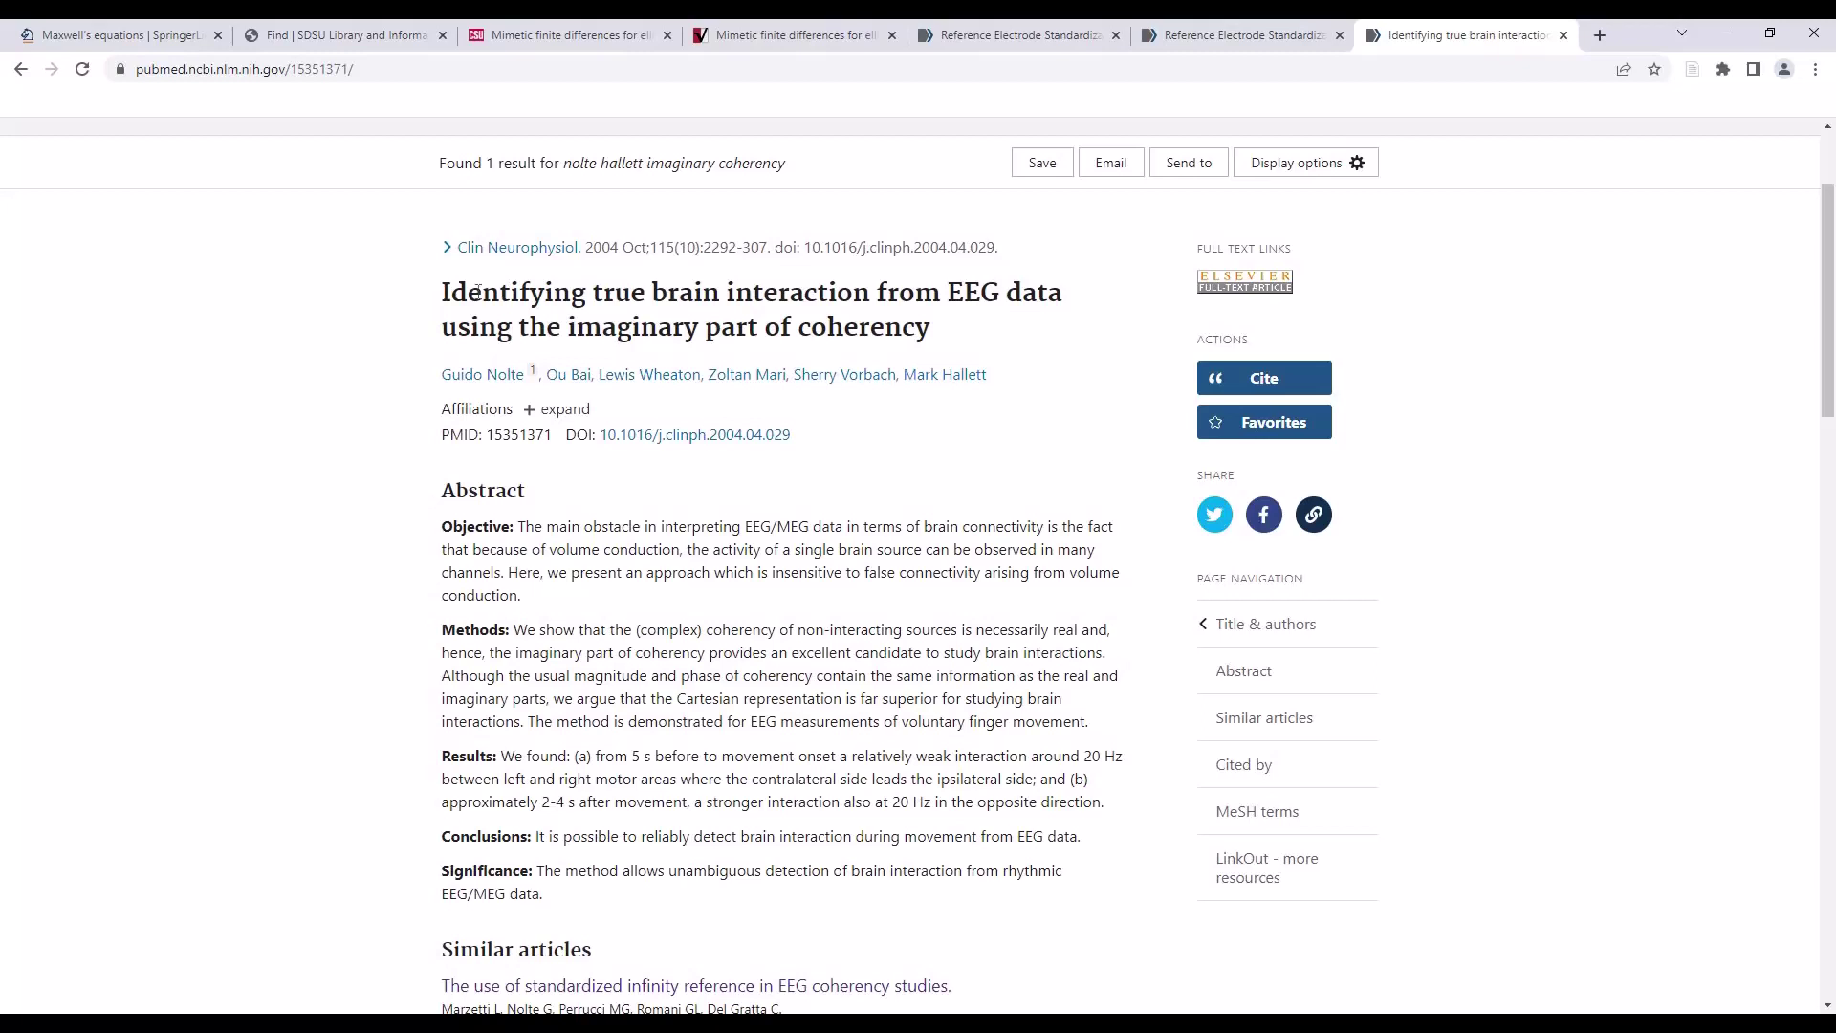
# Select the full title of the imaginary coherency article on the PubMed page.
pyautogui.moveTo(441, 293); pyautogui.dragTo(984, 360)
pyautogui.tripleClick(947, 328)
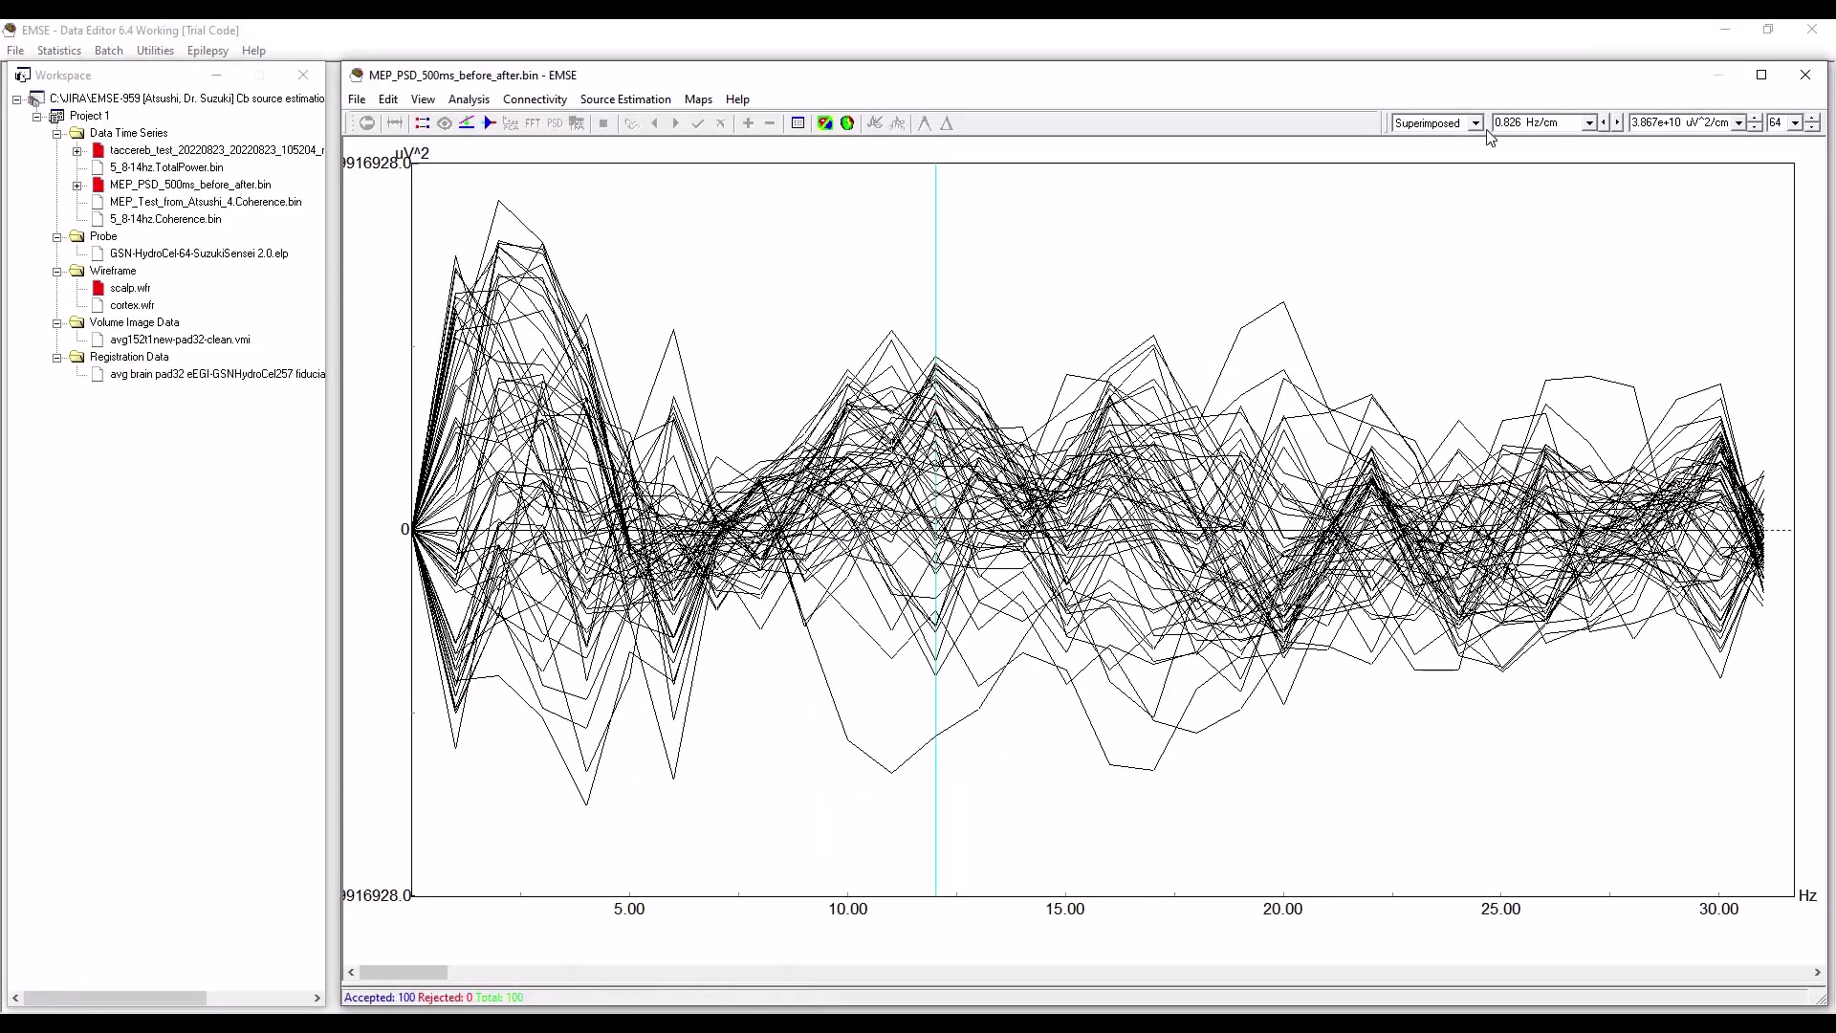
# Toggle Chart recorder and back to Superimposed, then place the frequency marker at 5.994 Hz.
pyautogui.click(1475, 123)
pyautogui.click(1430, 154)
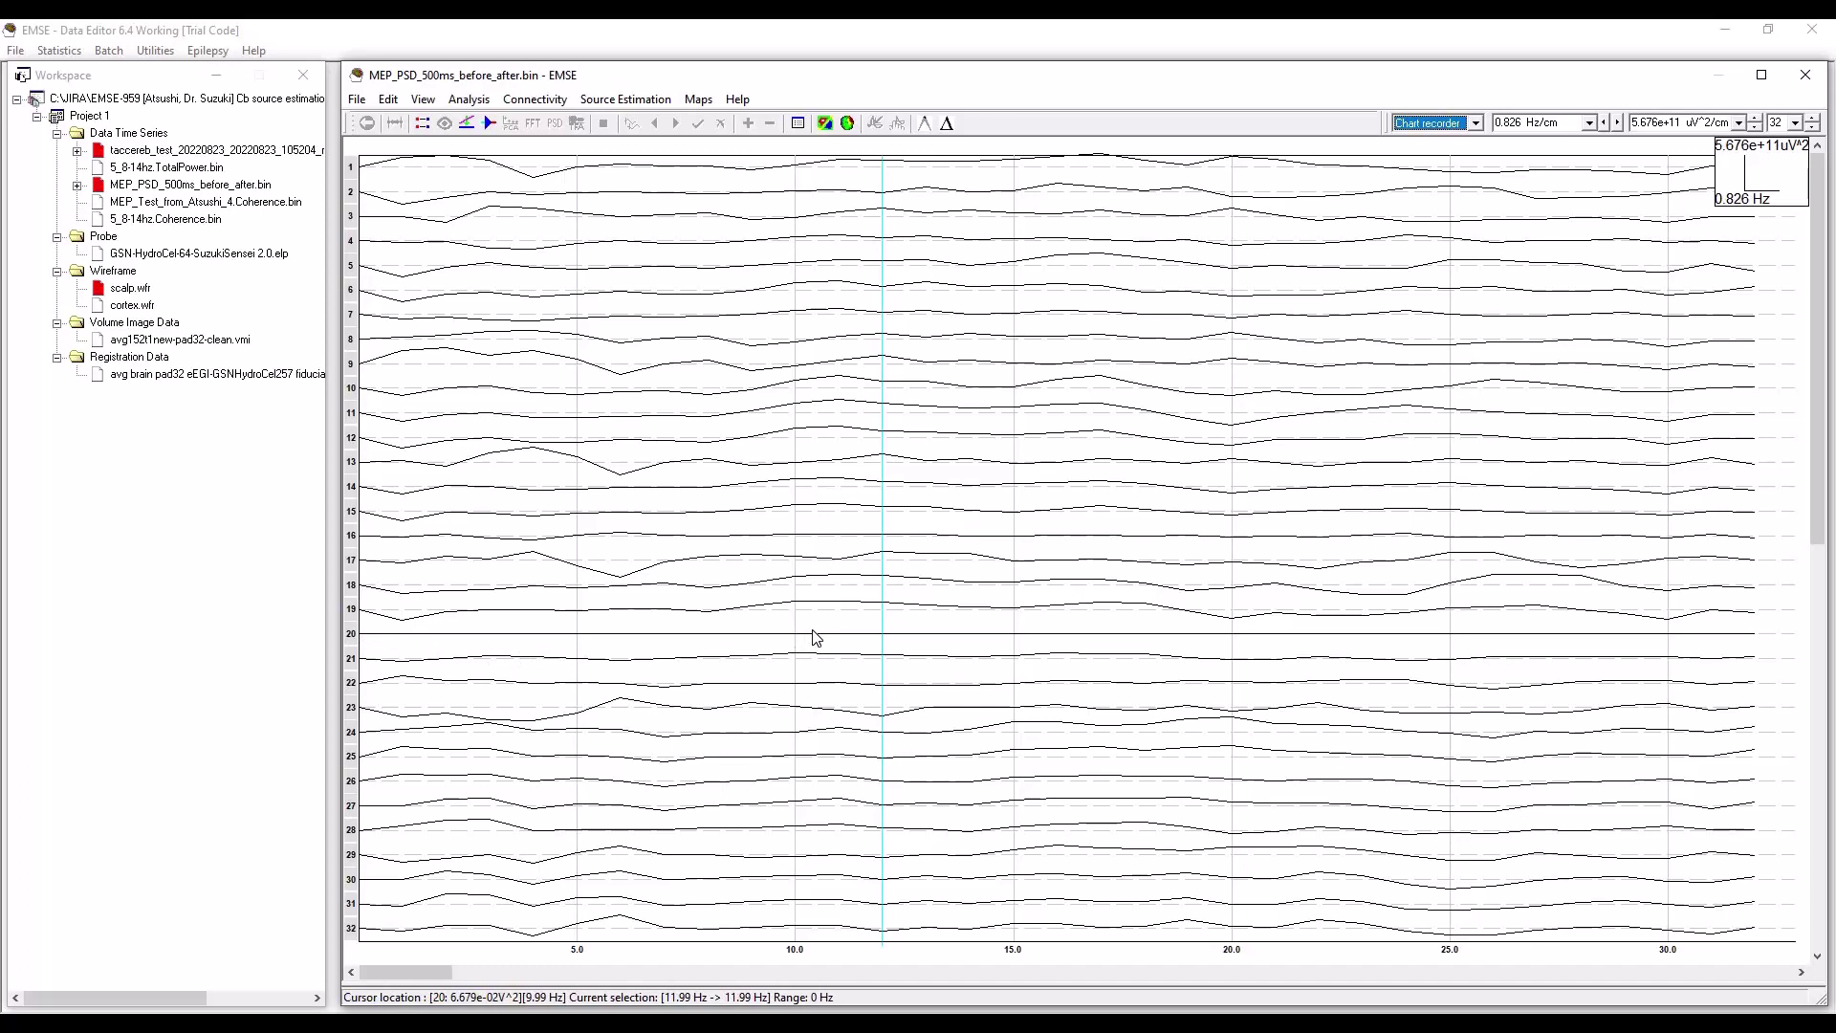
pyautogui.click(1476, 125)
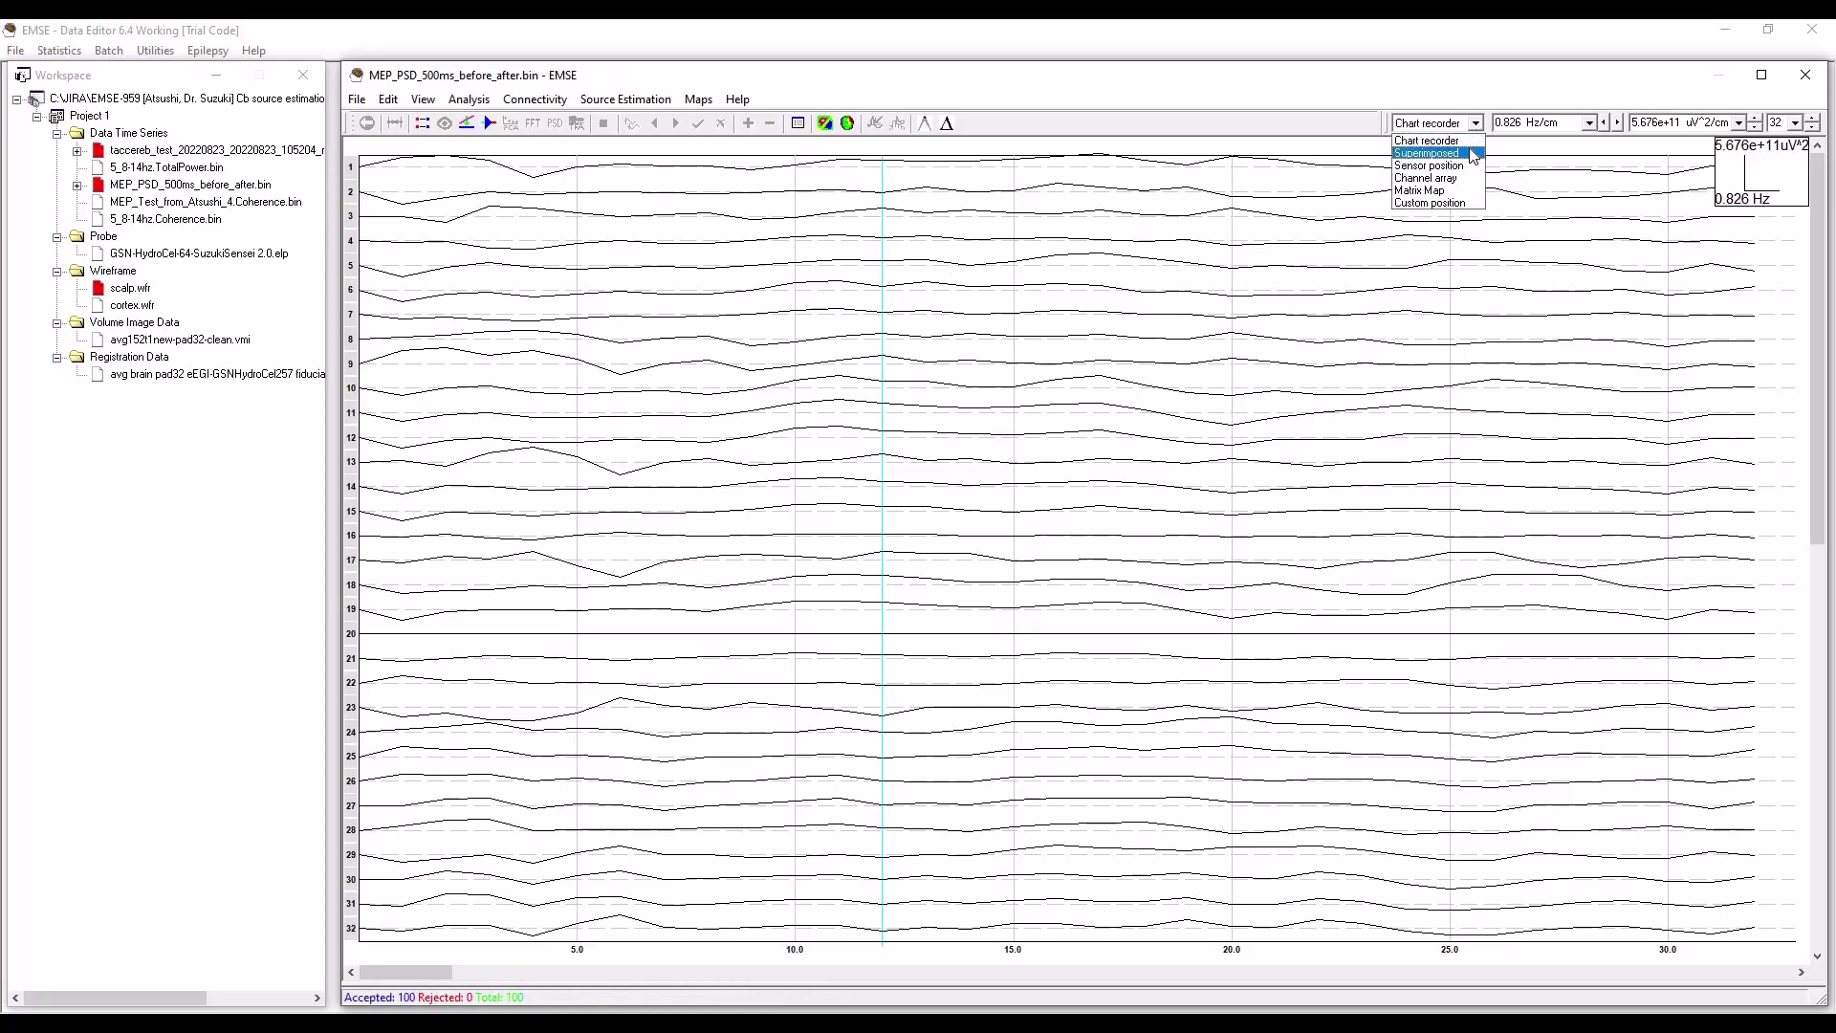
pyautogui.click(1427, 153)
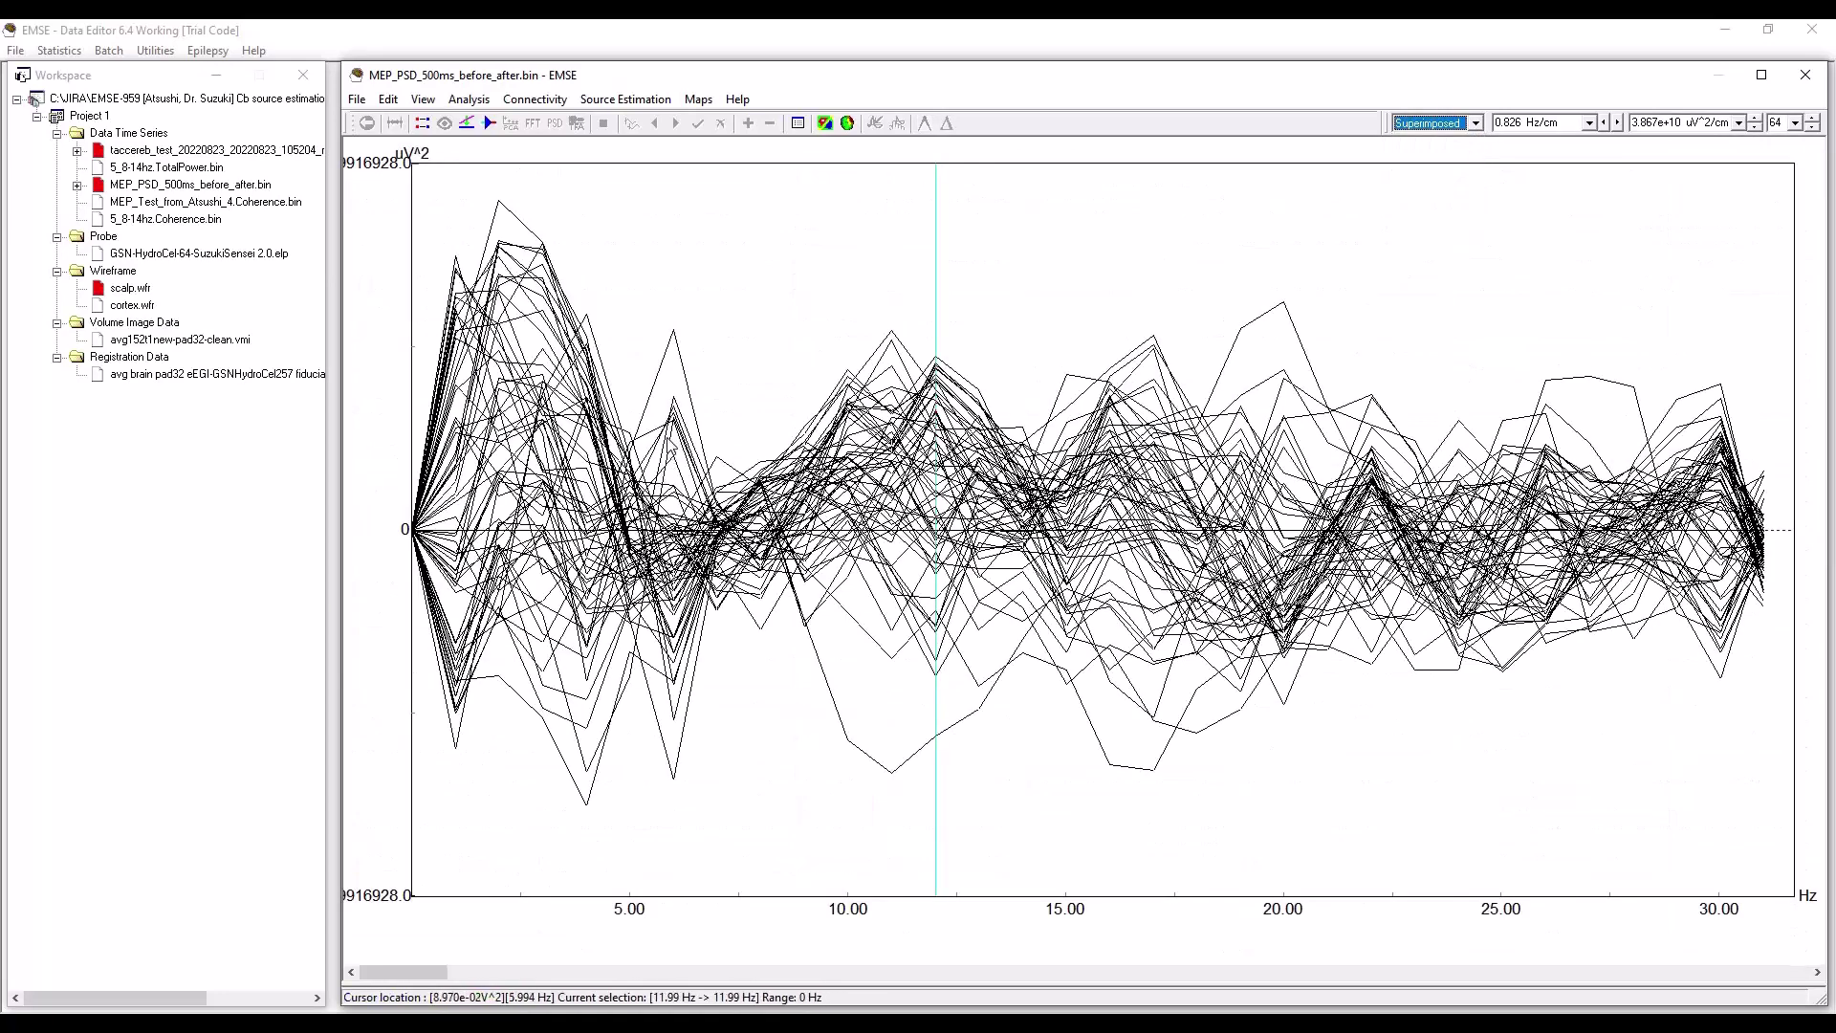
pyautogui.click(675, 421)
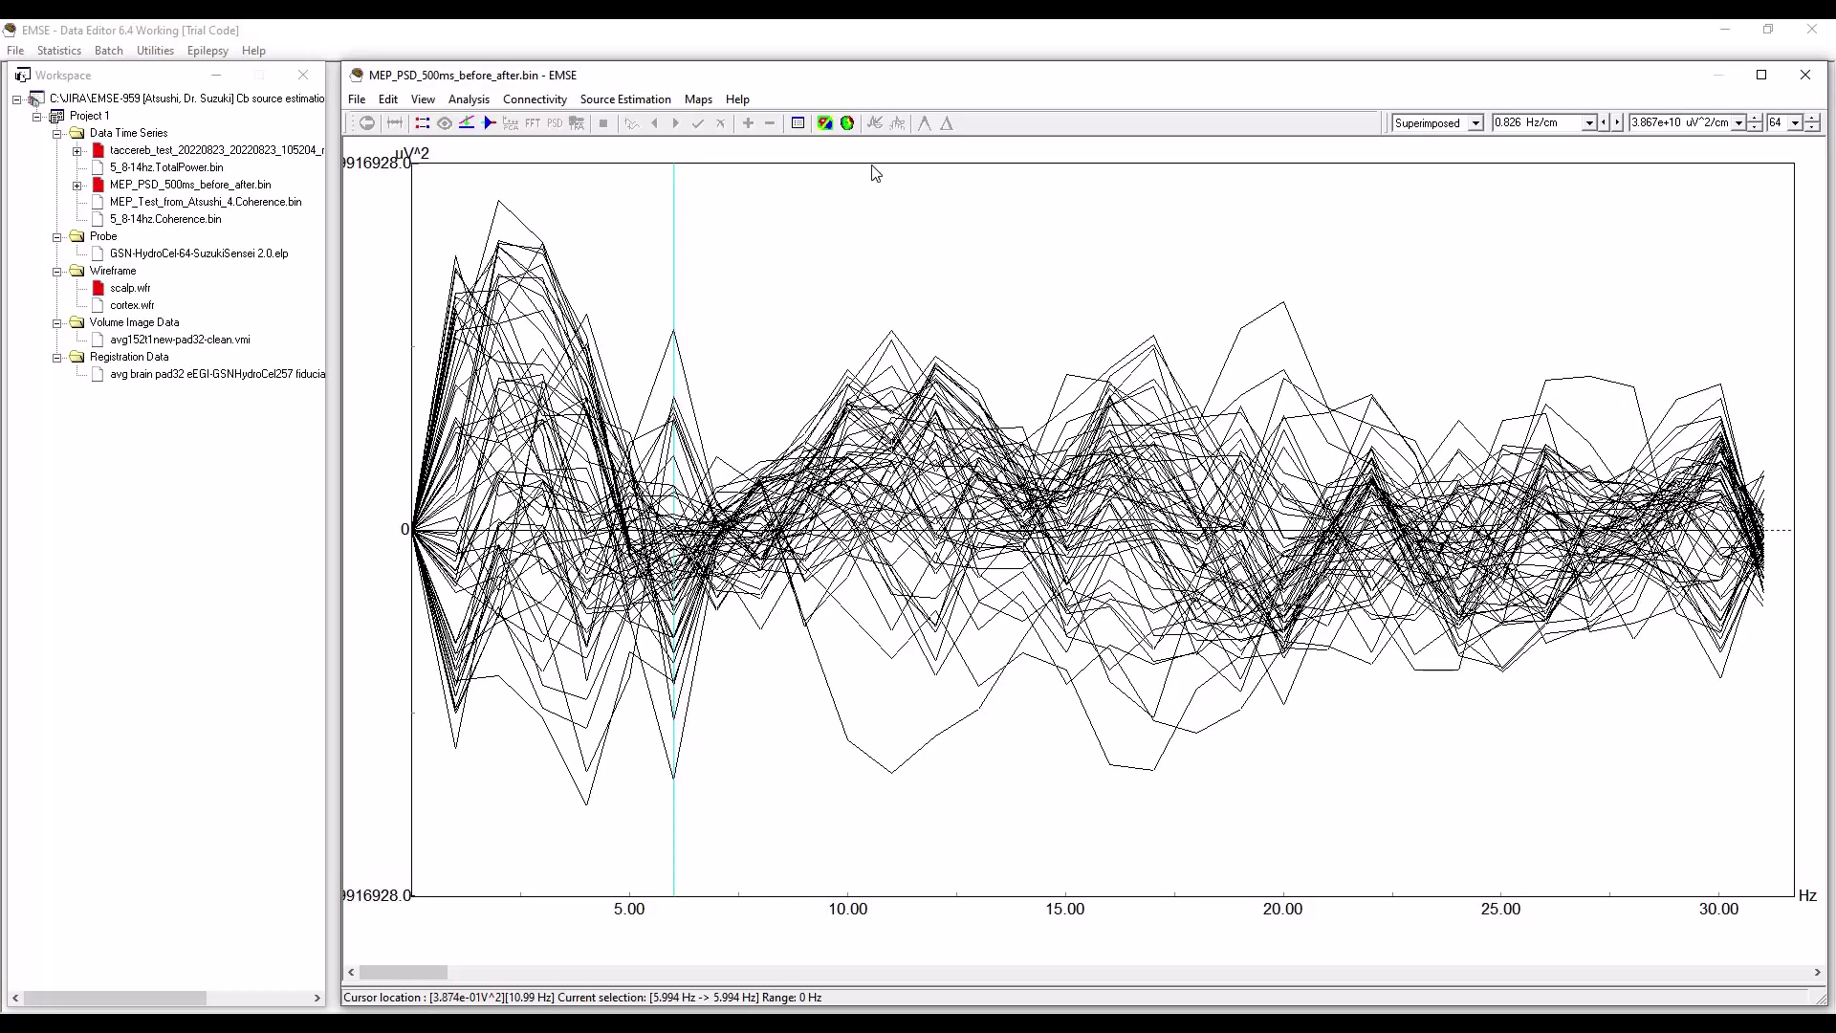
# Render a 3D scalp map at 5.994 Hz in the Visualizer and view it from behind.
pyautogui.click(847, 123)
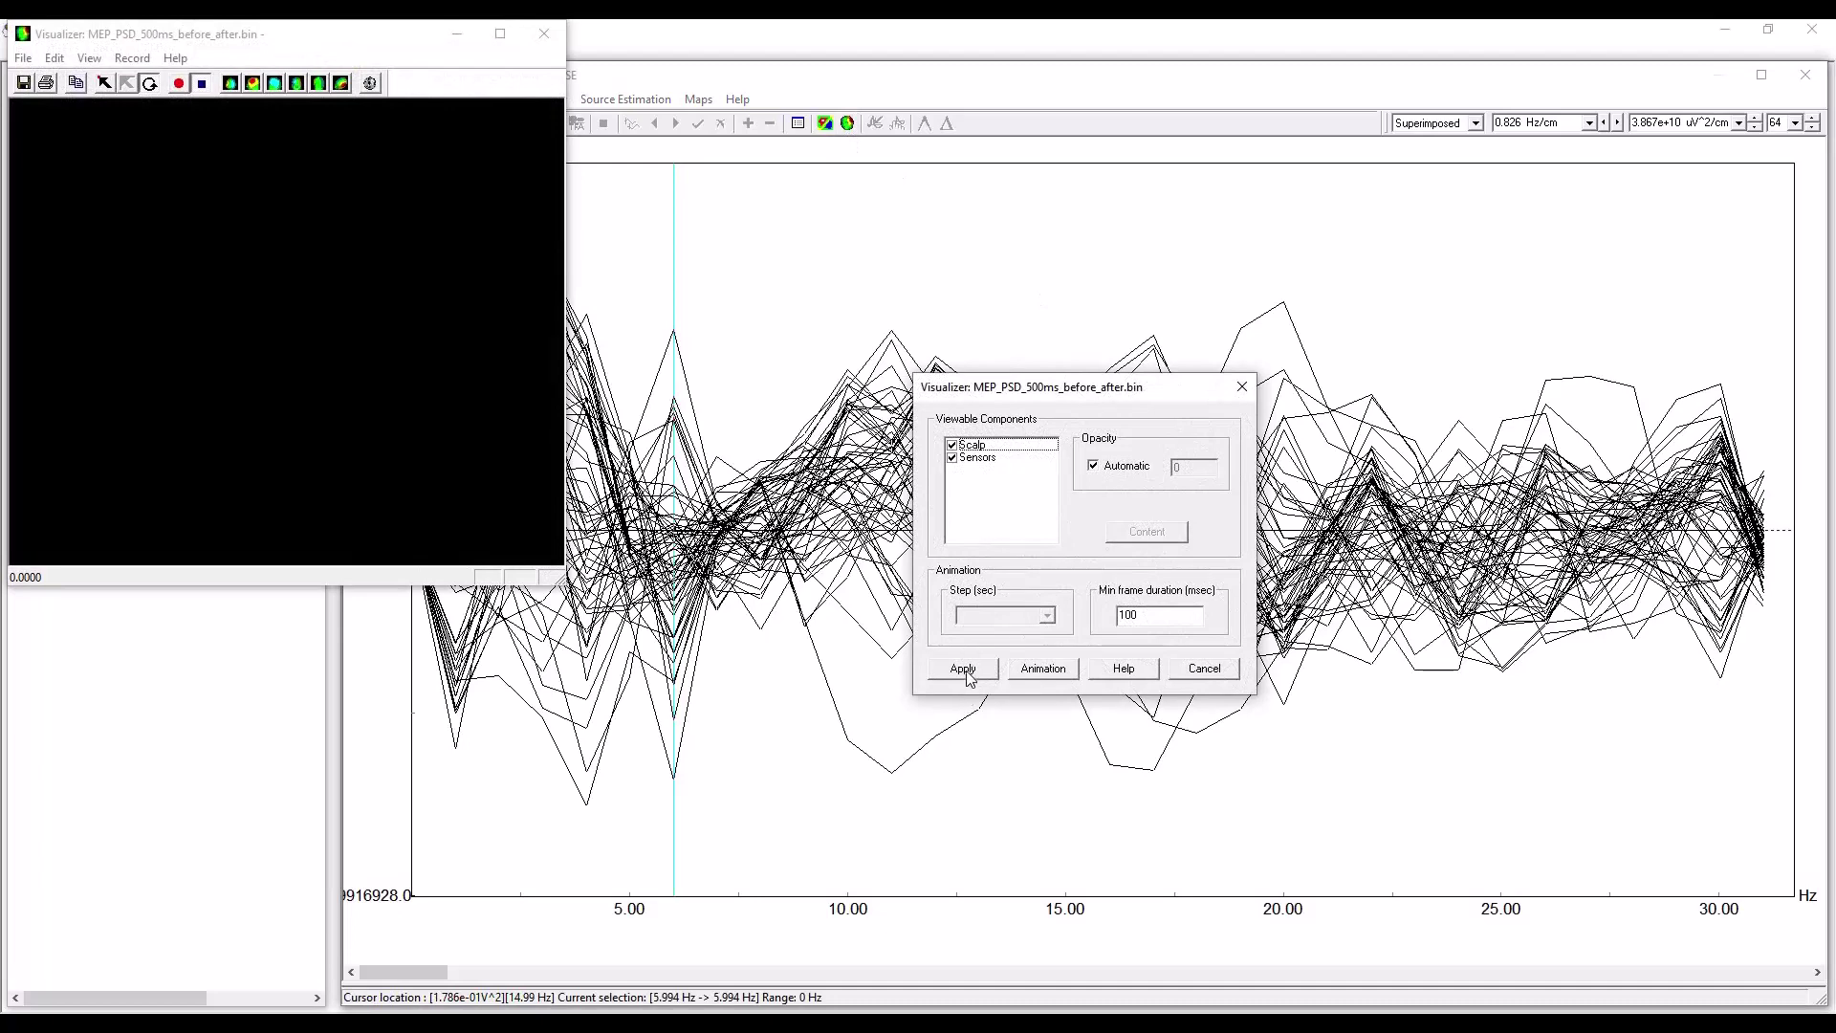
pyautogui.click(986, 446)
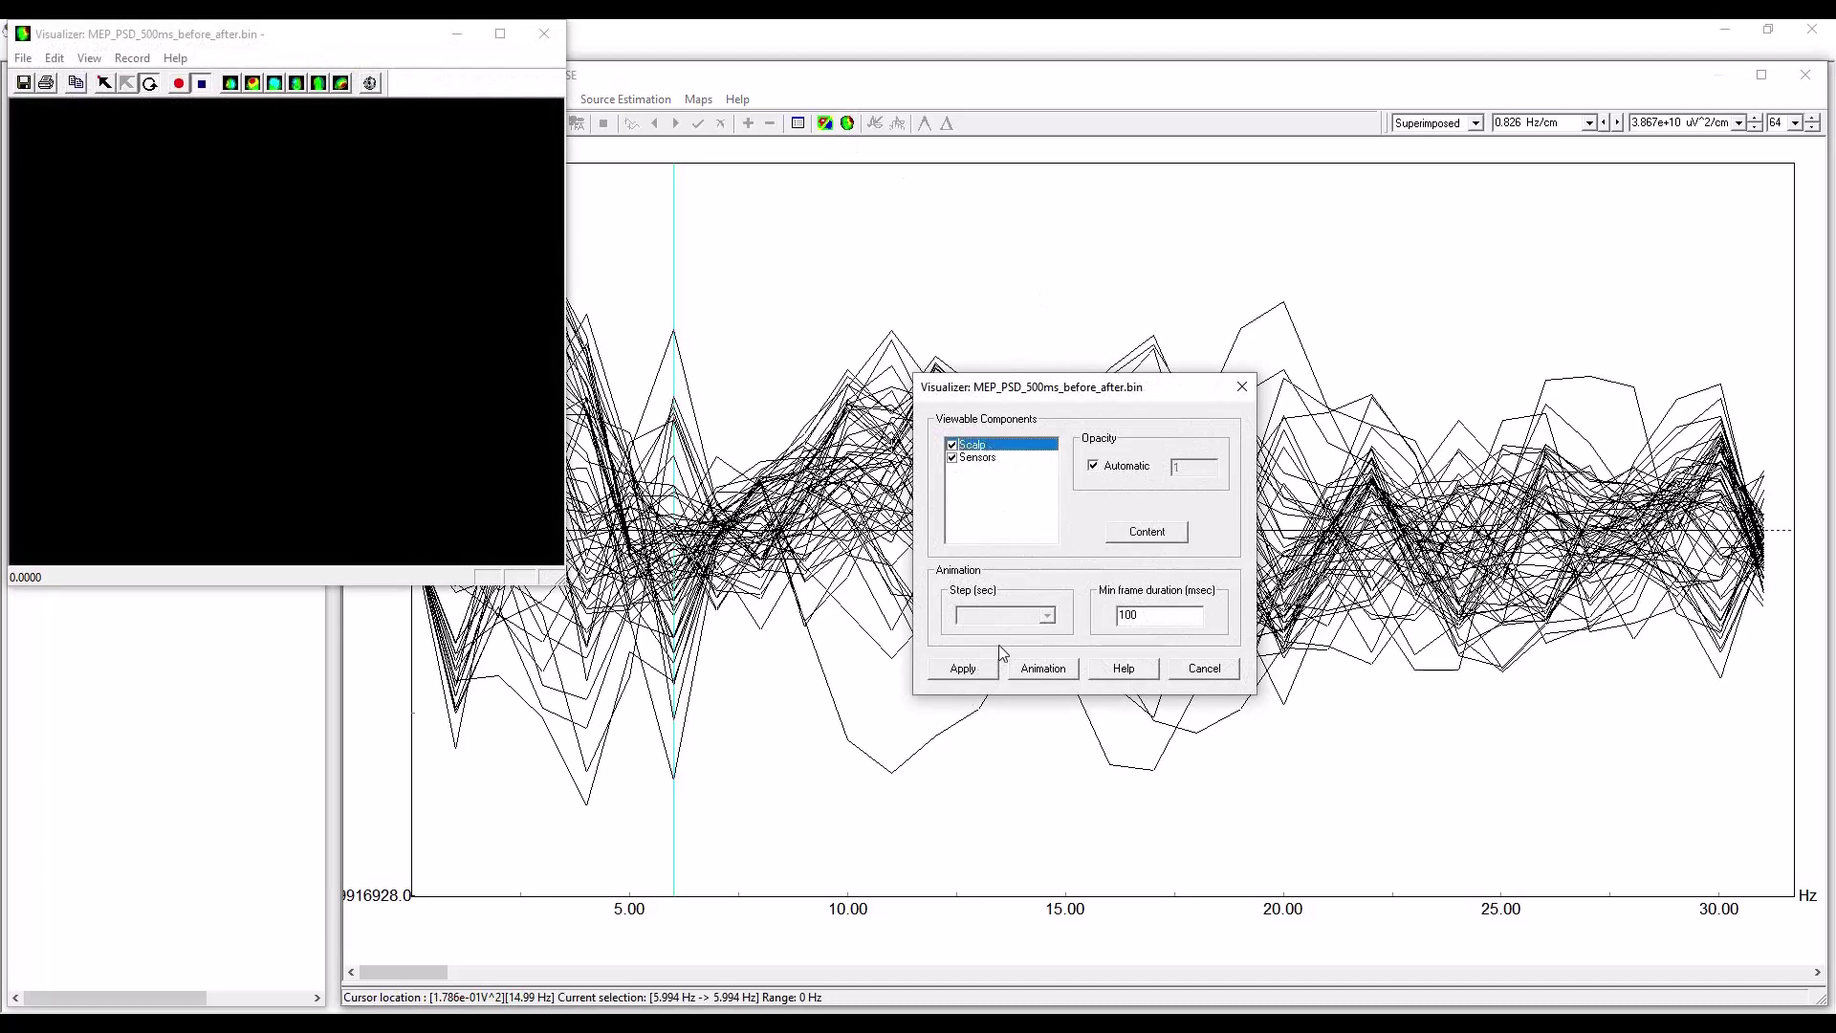
pyautogui.click(963, 667)
pyautogui.moveTo(290, 326); pyautogui.dragTo(348, 438)
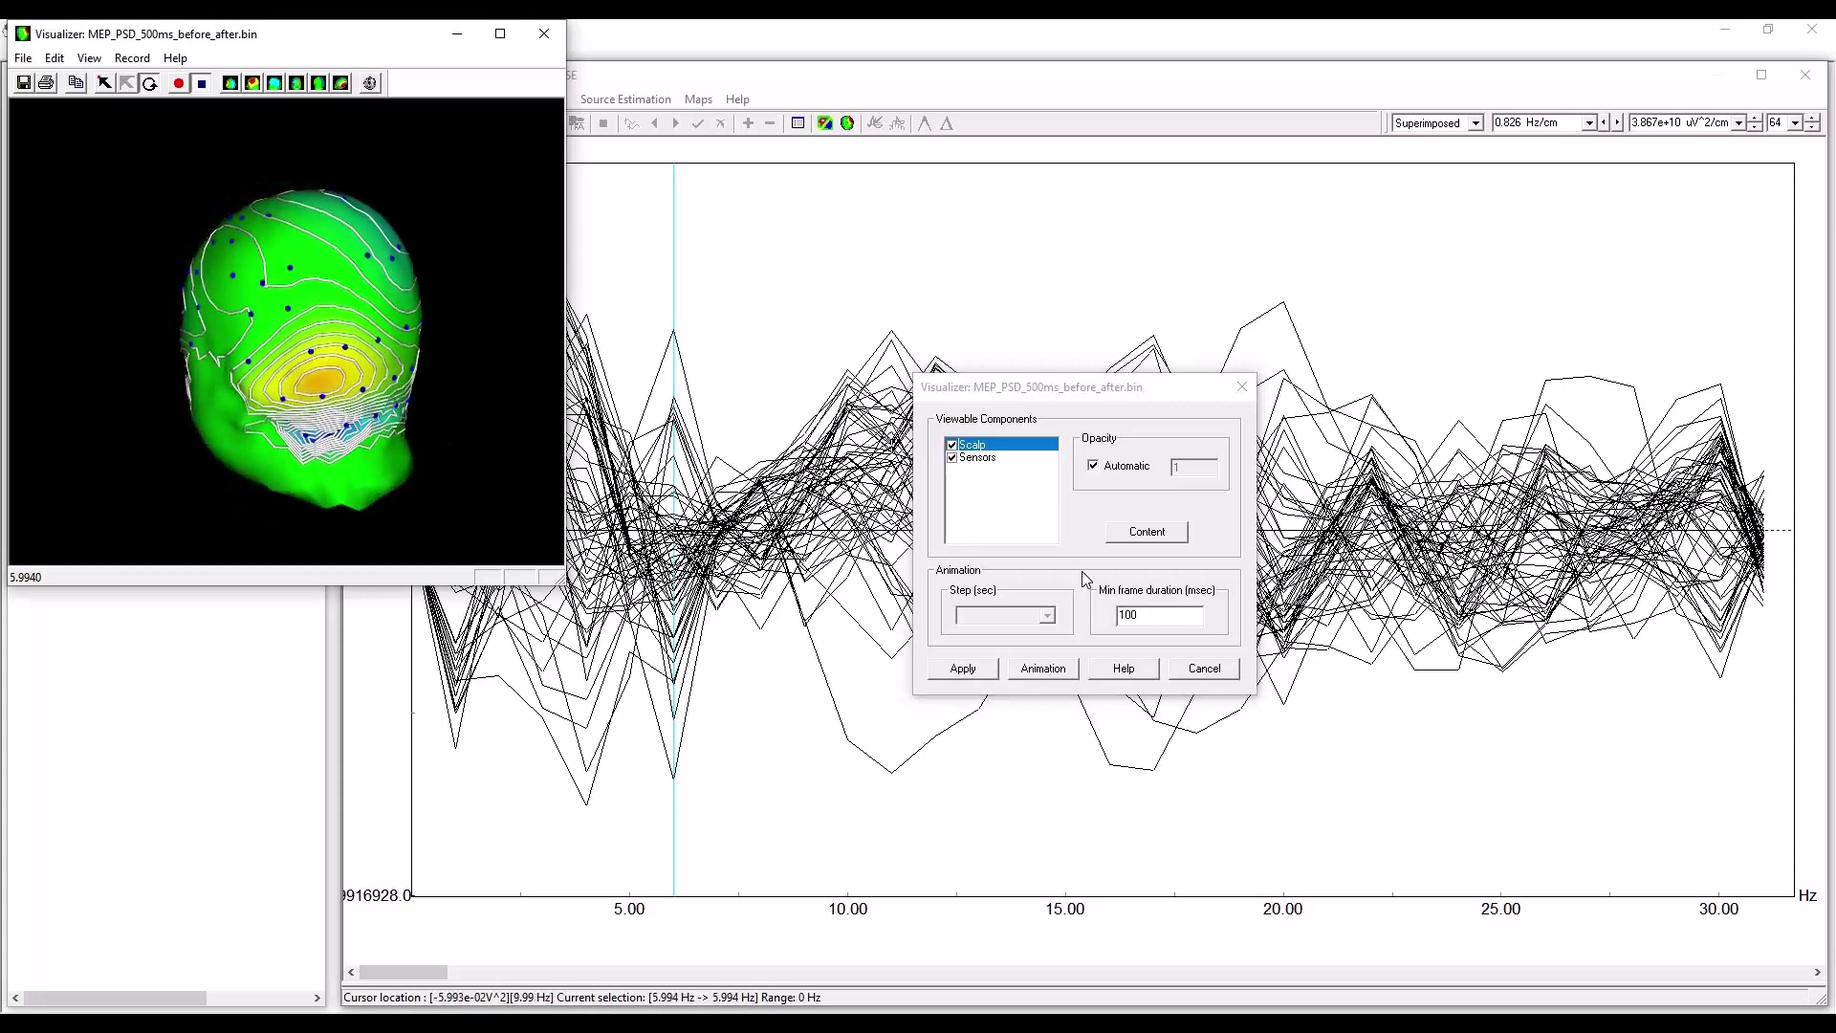
# Set the scalp map contour interval to 0.05 and redraw the map.
pyautogui.click(1156, 532)
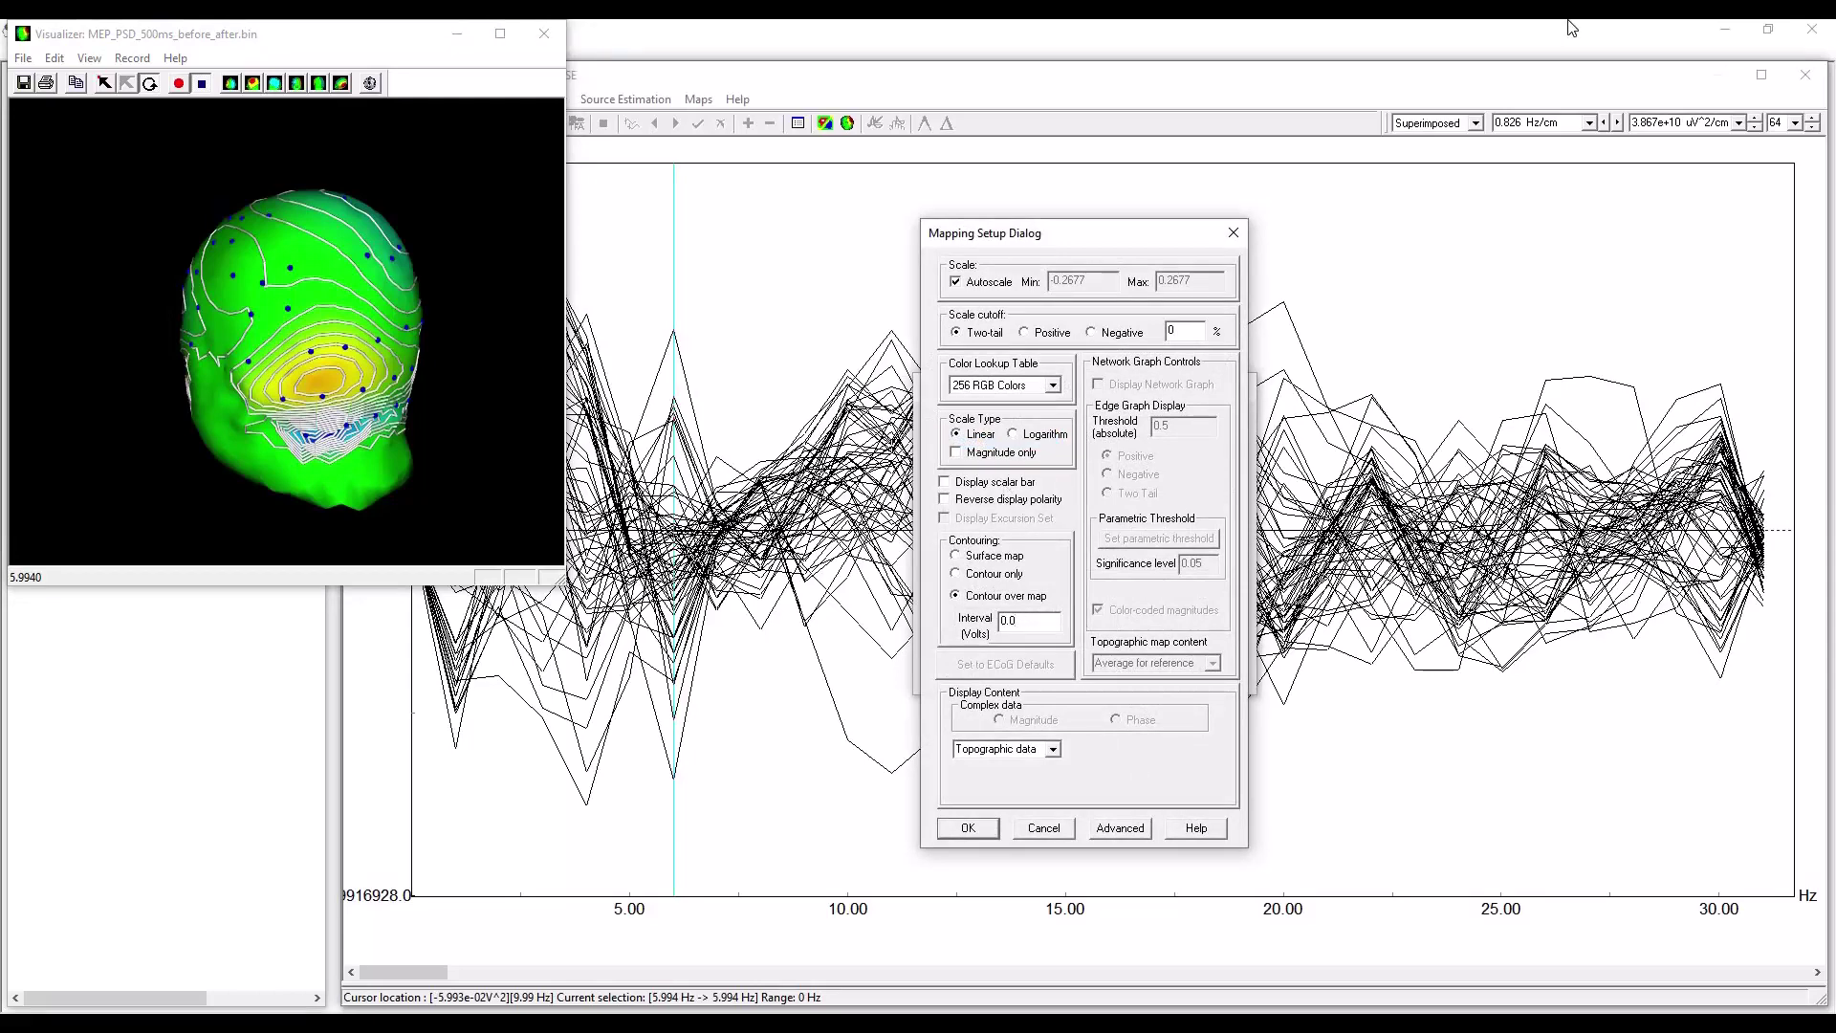
pyautogui.write('5')
pyautogui.click(971, 828)
pyautogui.click(967, 670)
pyautogui.moveTo(340, 398); pyautogui.dragTo(290, 323)
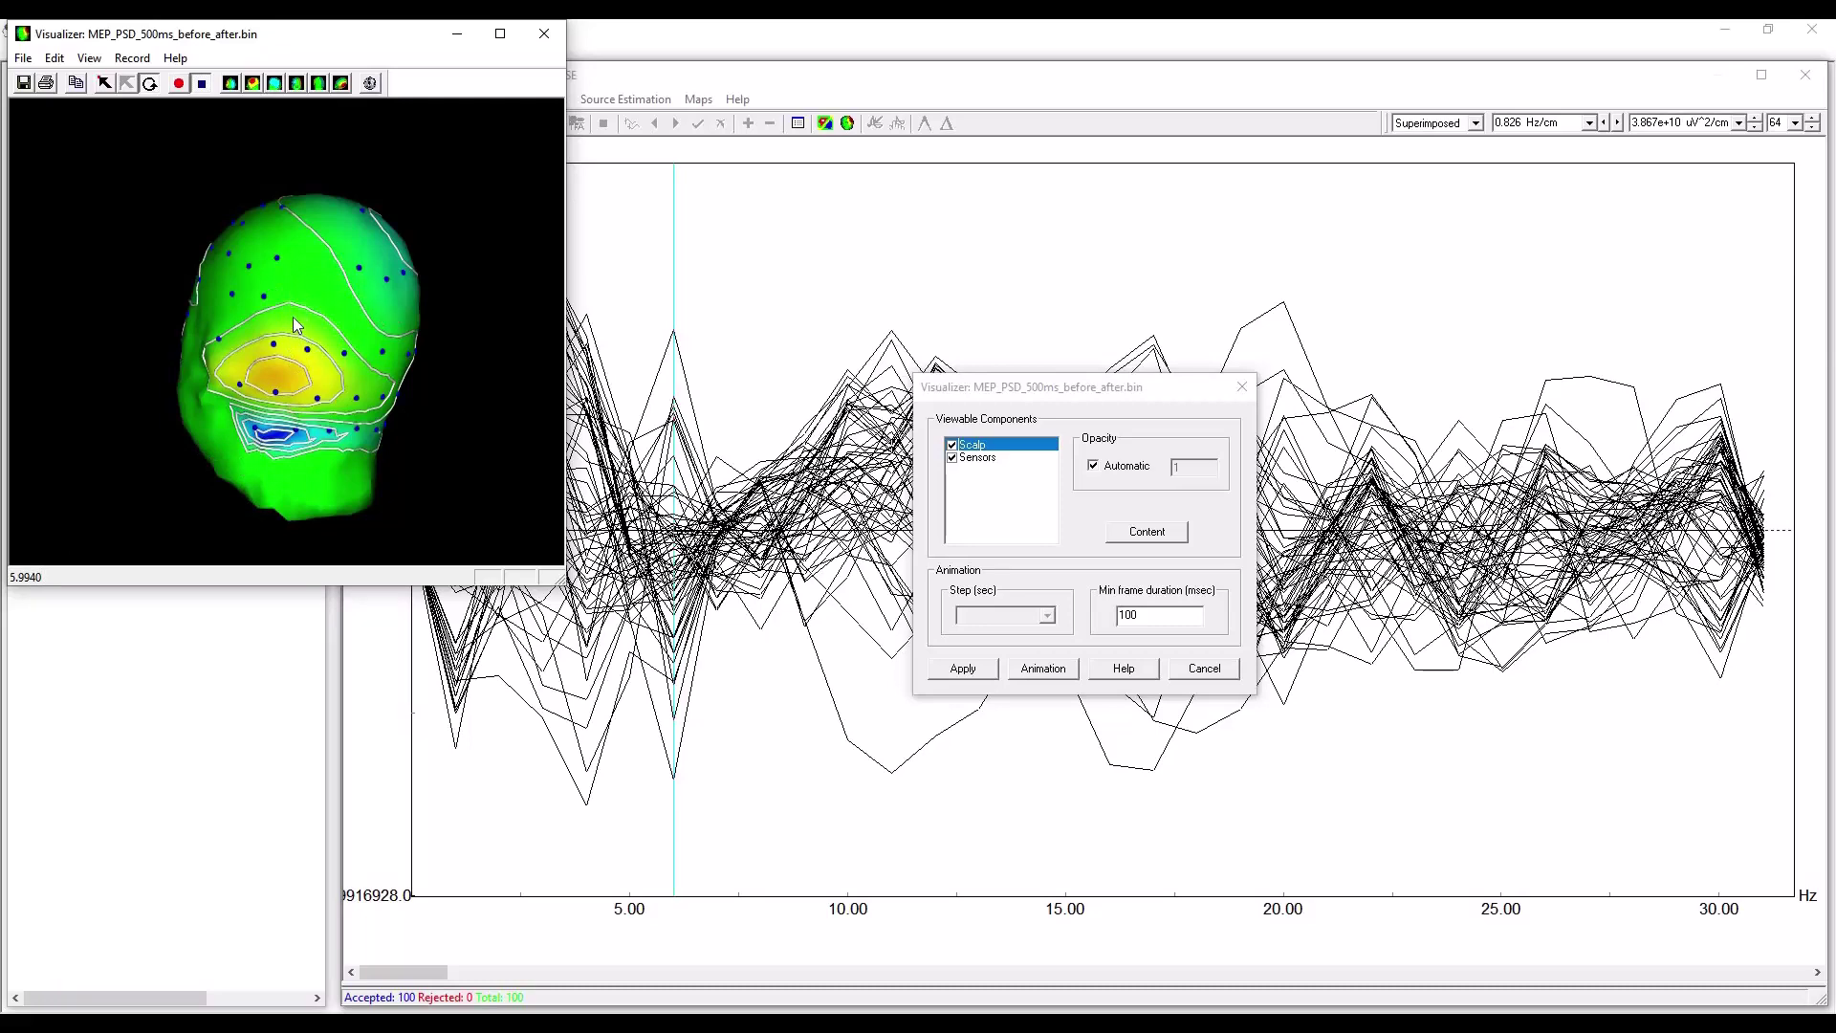
# Move the scalp map view to the top left and its settings to the lower left, then mark 9.99 Hz.
pyautogui.moveTo(279, 290); pyautogui.dragTo(365, 422)
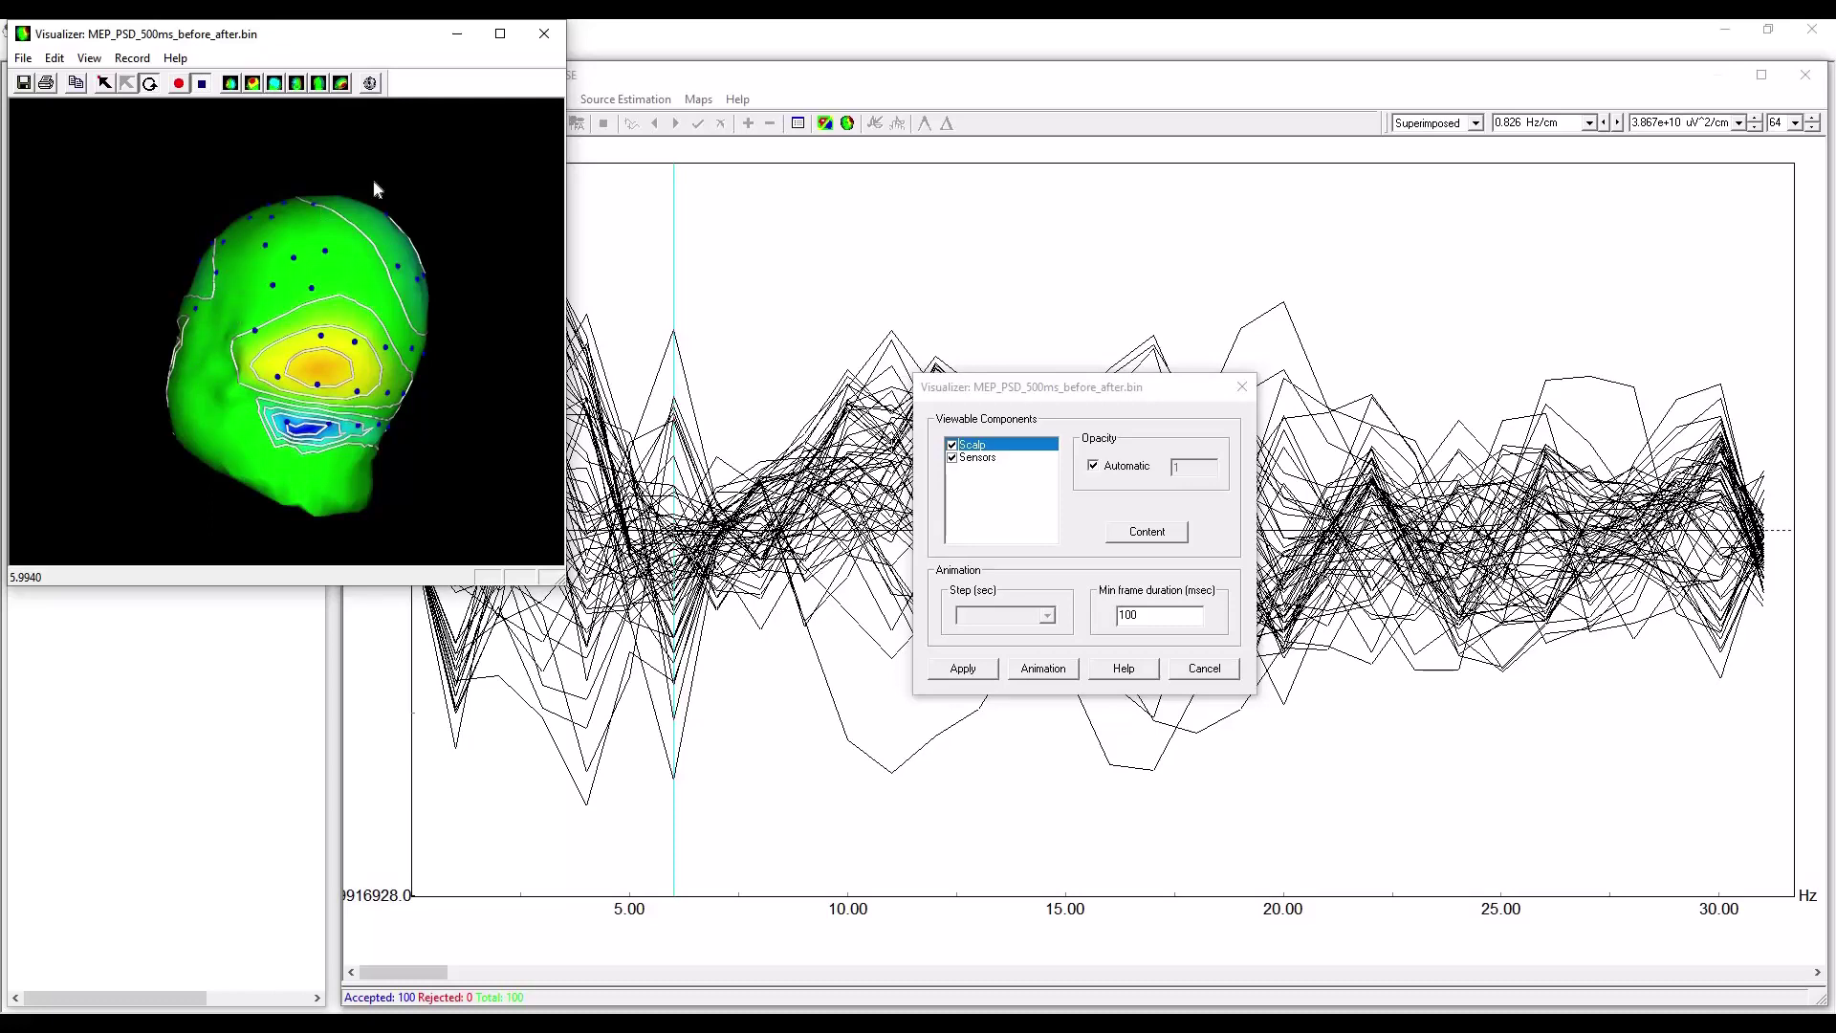
pyautogui.moveTo(366, 37); pyautogui.dragTo(297, 99)
pyautogui.moveTo(287, 425)
pyautogui.mouseDown()
pyautogui.moveTo(272, 409)
pyautogui.moveTo(295, 417)
pyautogui.mouseUp()
pyautogui.moveTo(1172, 393); pyautogui.dragTo(368, 635)
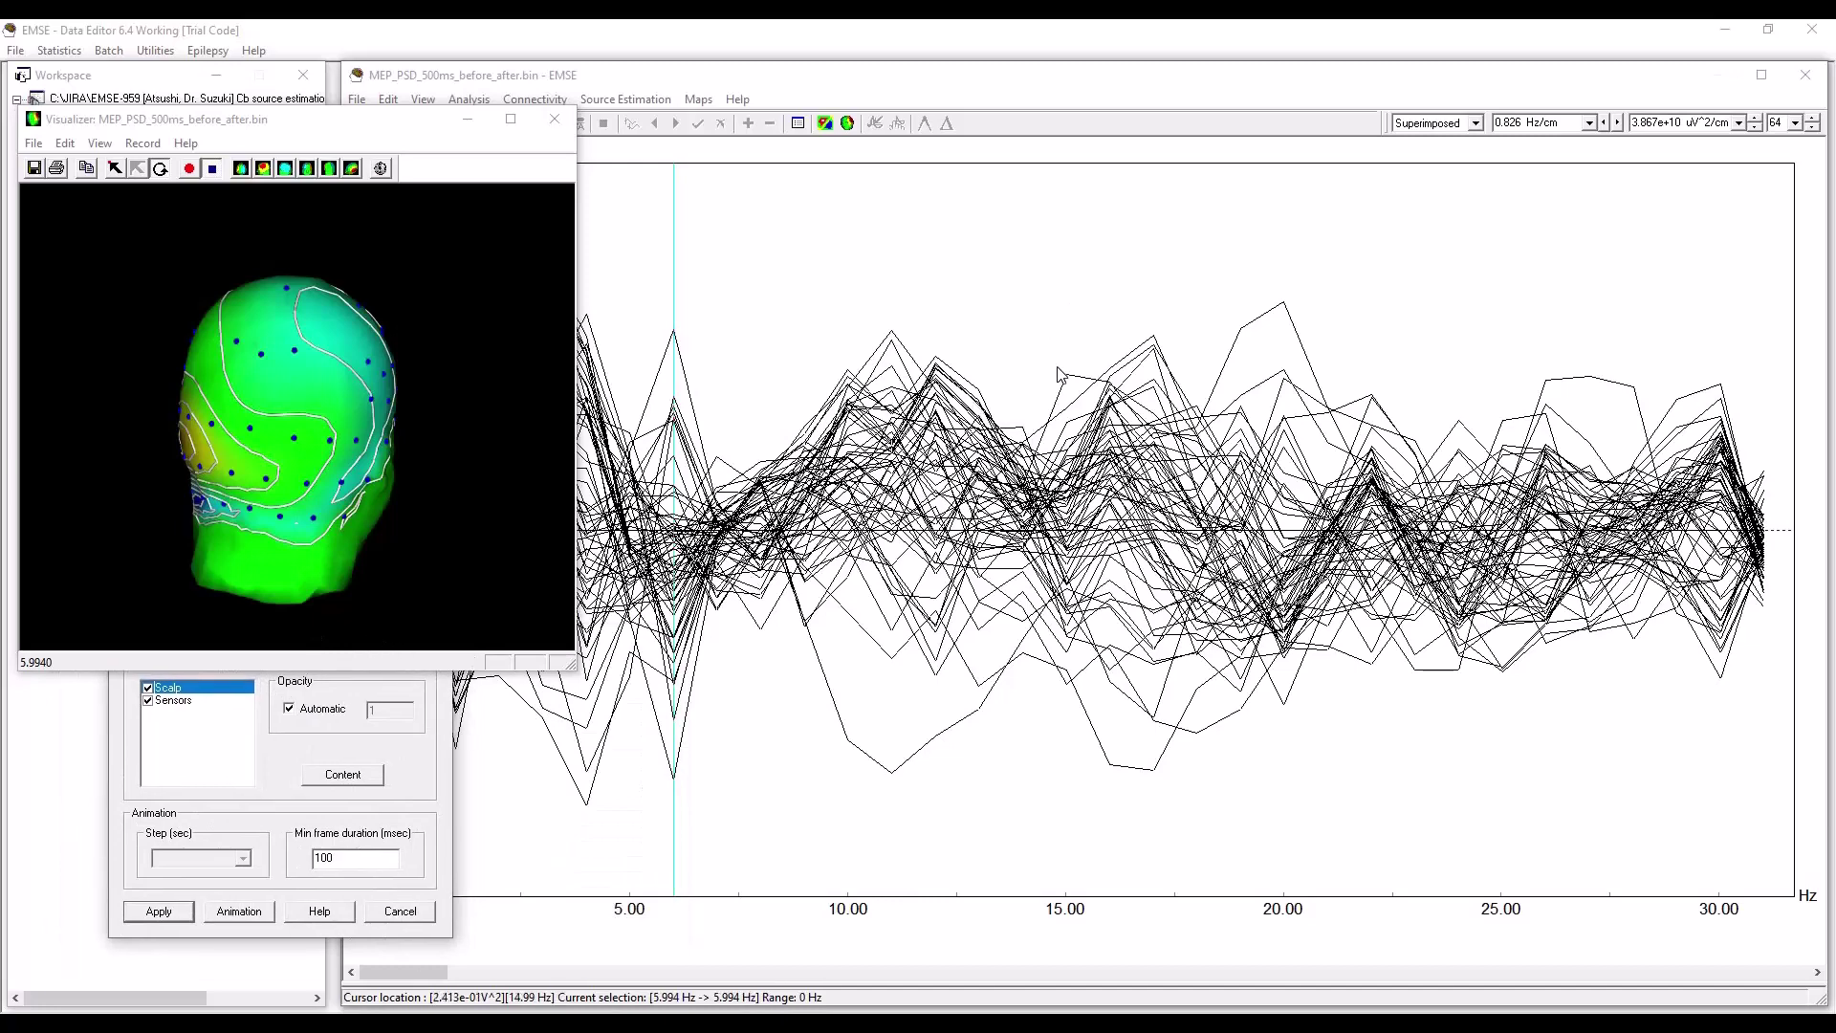
pyautogui.click(848, 526)
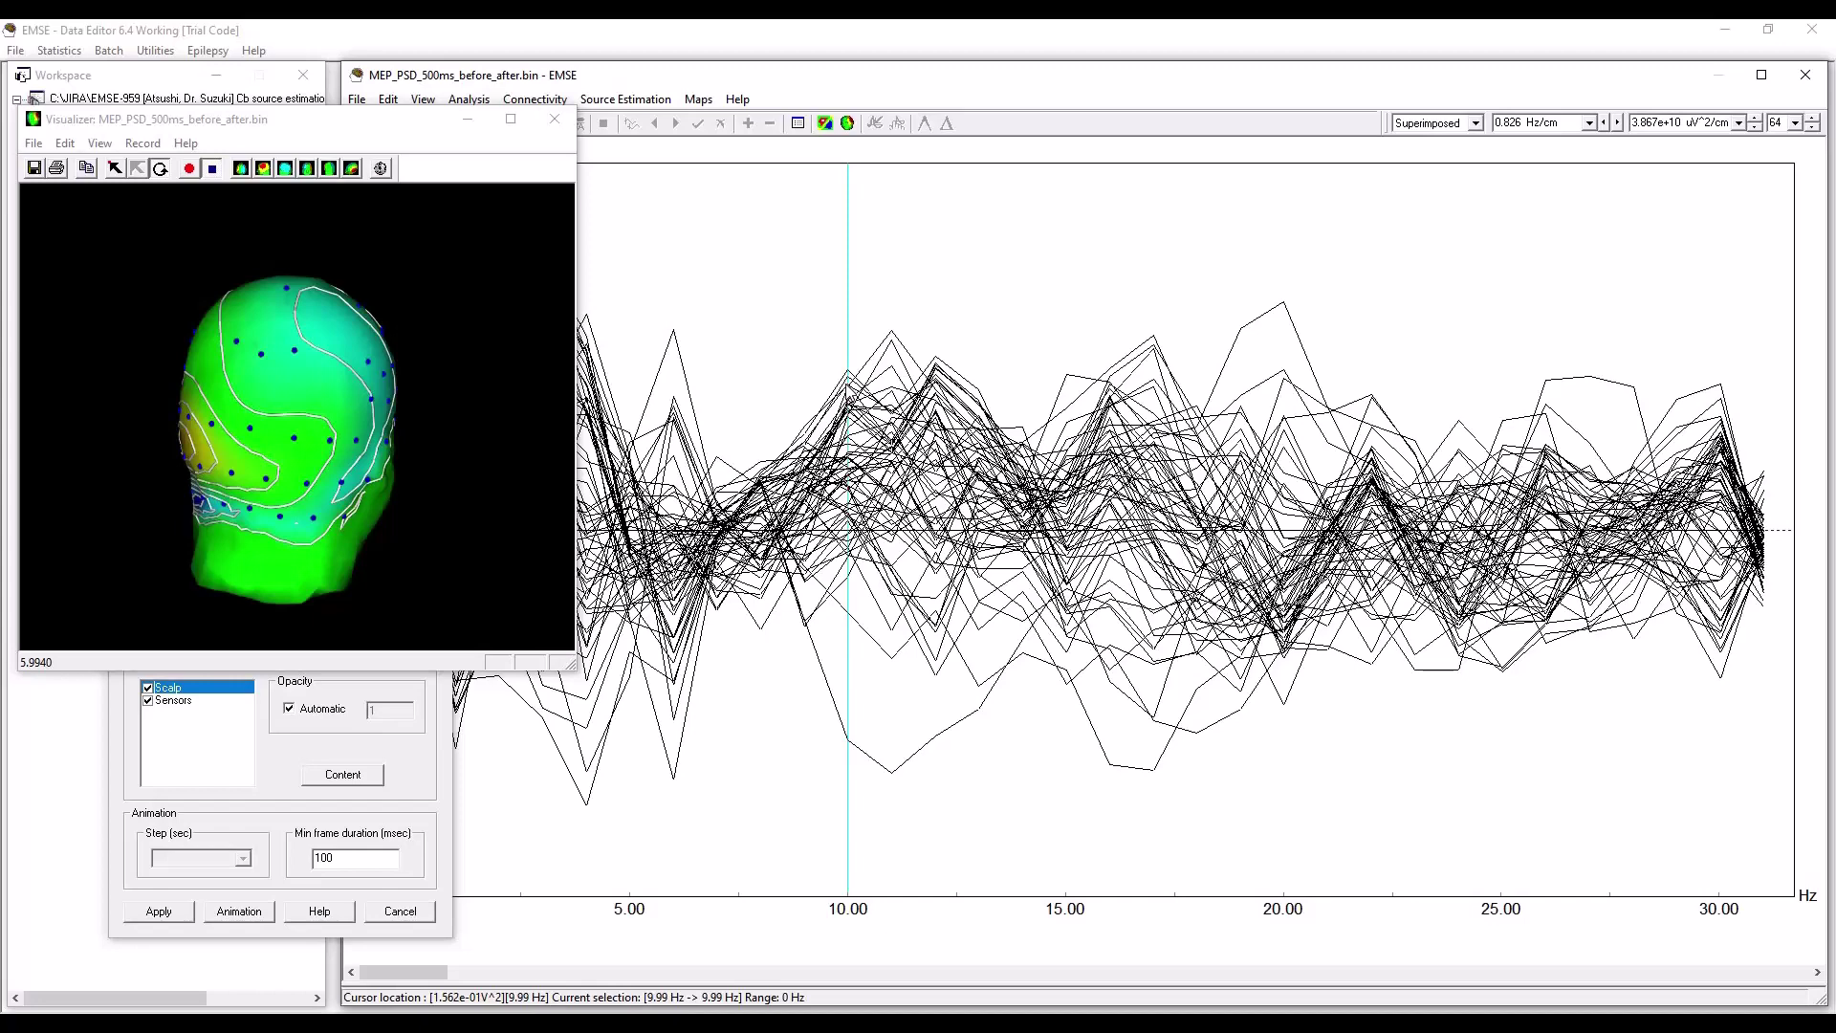
# Render the scalp map at 9.99 Hz, then at 10.99 Hz, and move the view centre-right.
pyautogui.click(164, 913)
pyautogui.moveTo(245, 550); pyautogui.dragTo(294, 404)
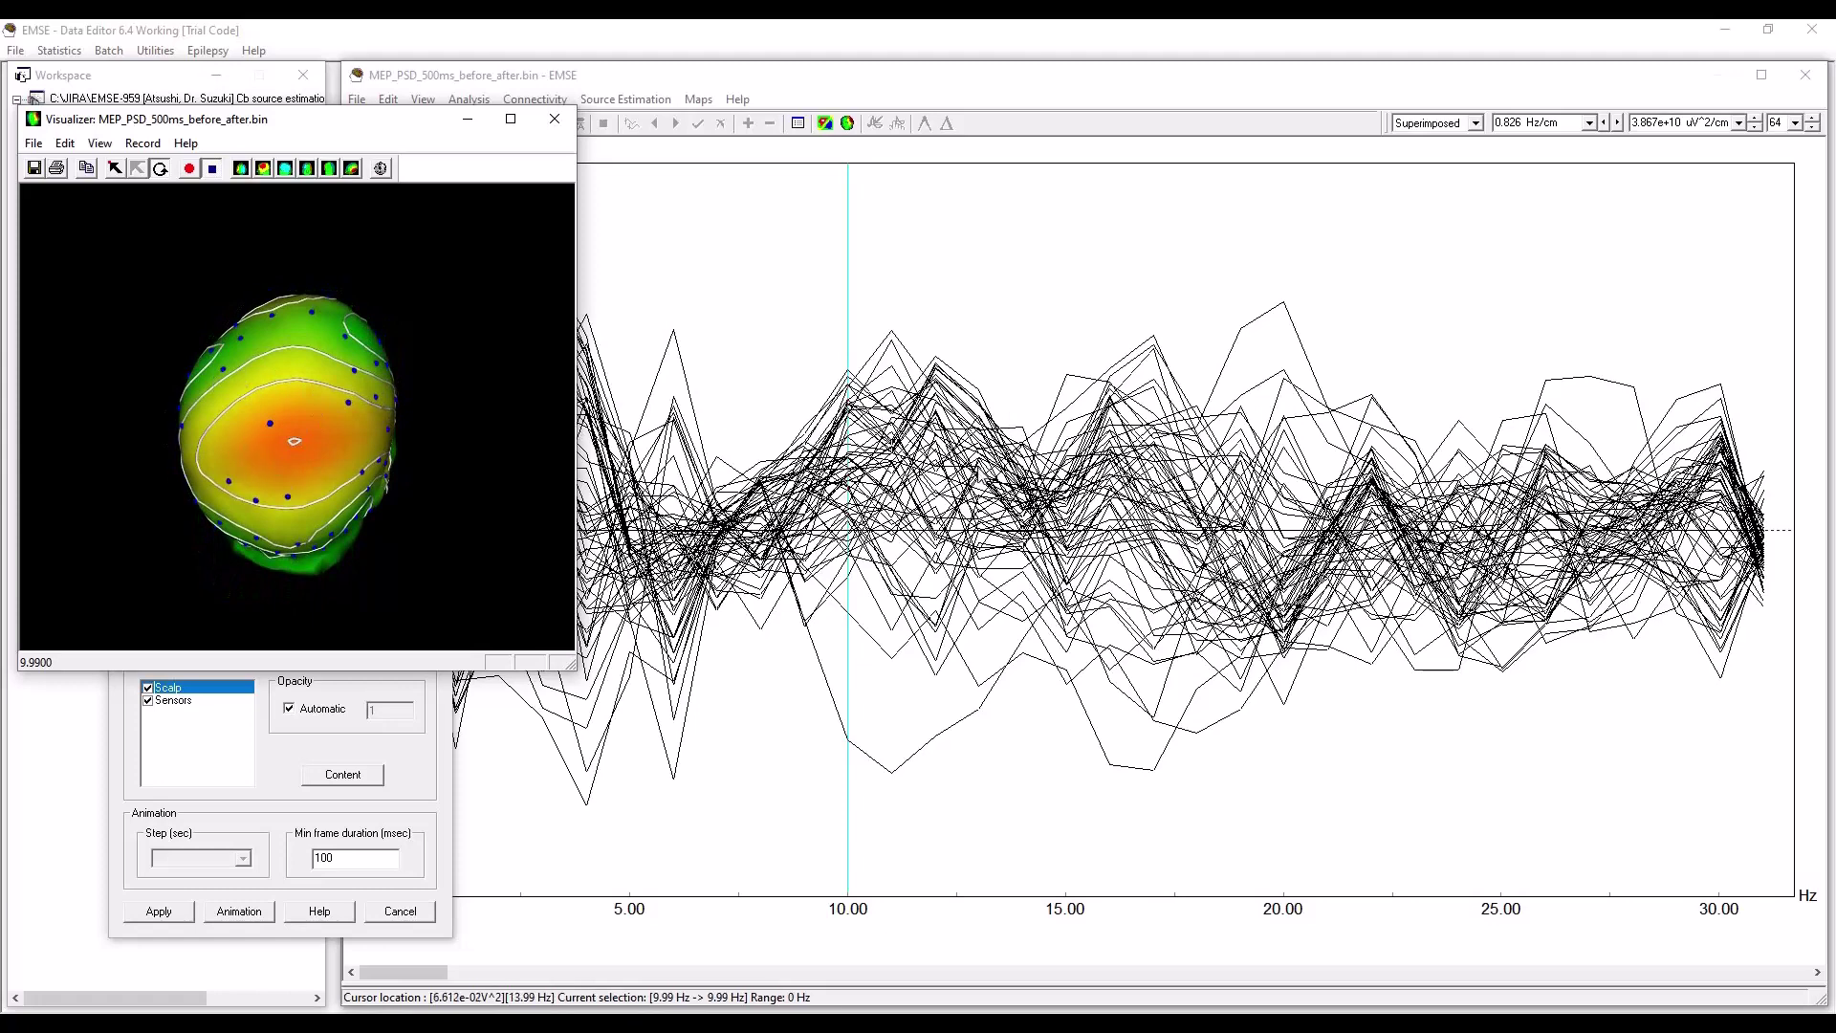
pyautogui.click(892, 366)
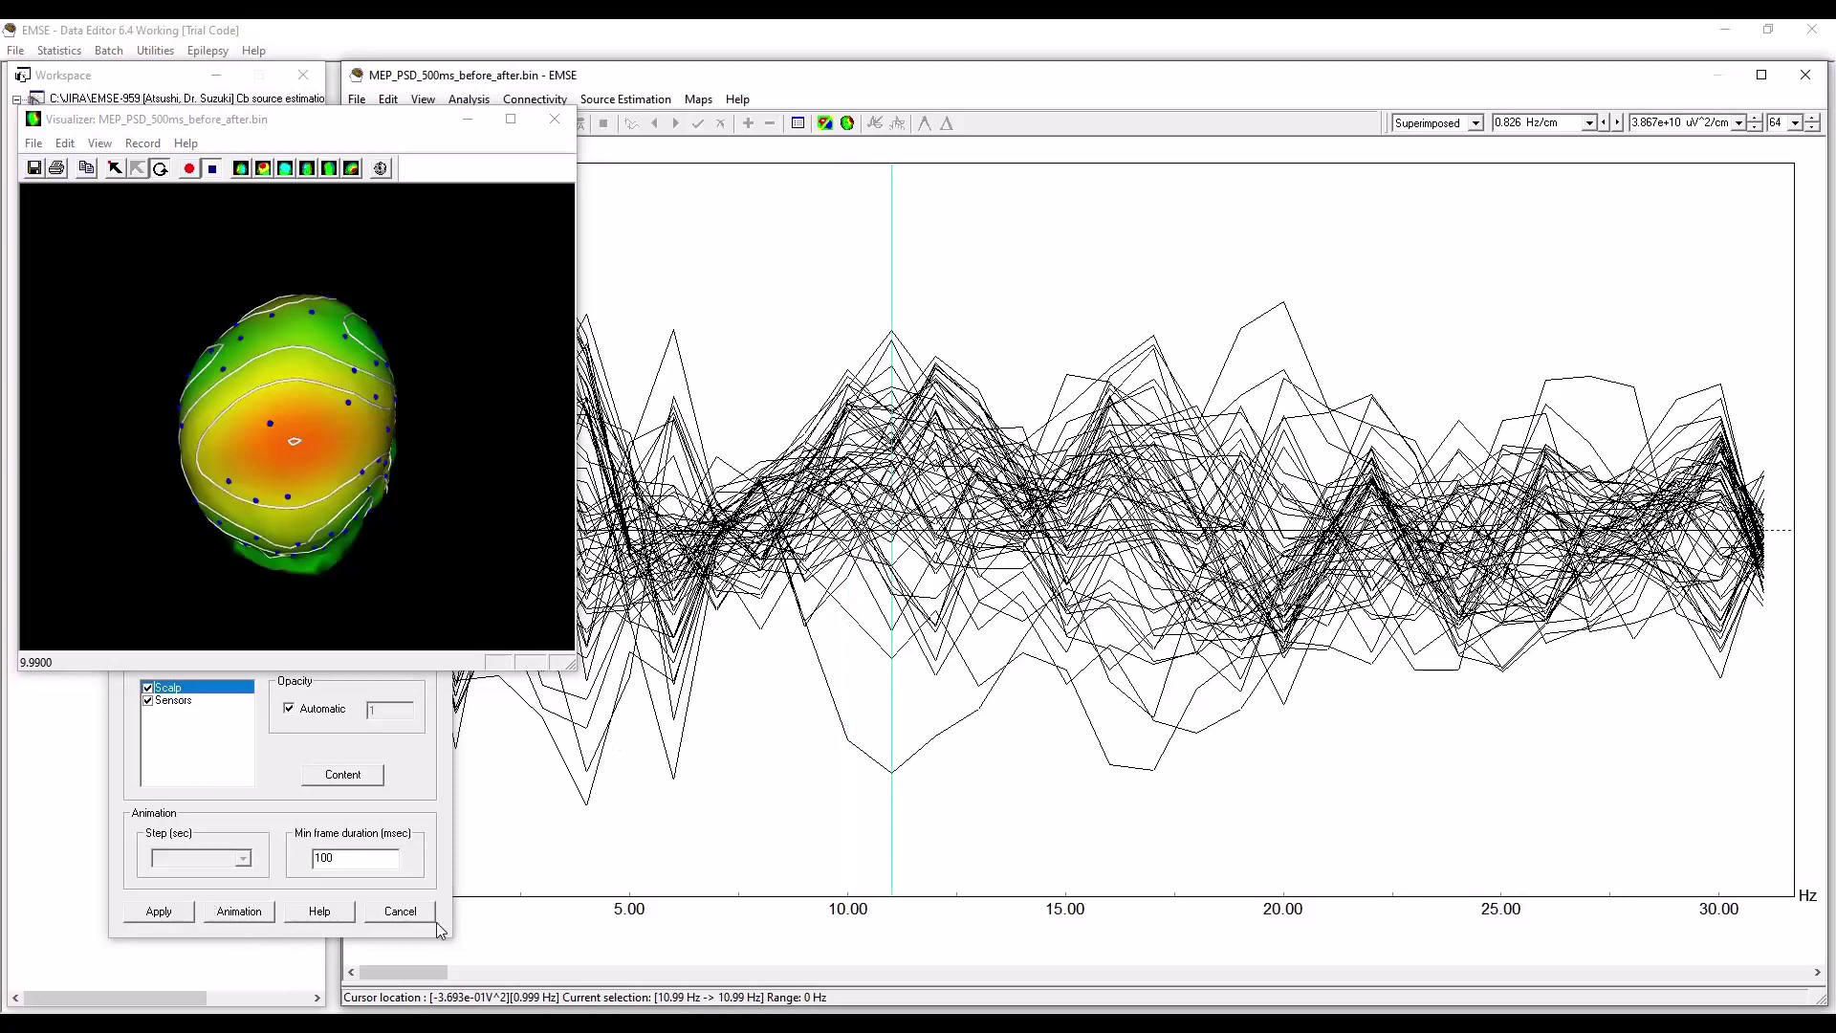
pyautogui.click(157, 914)
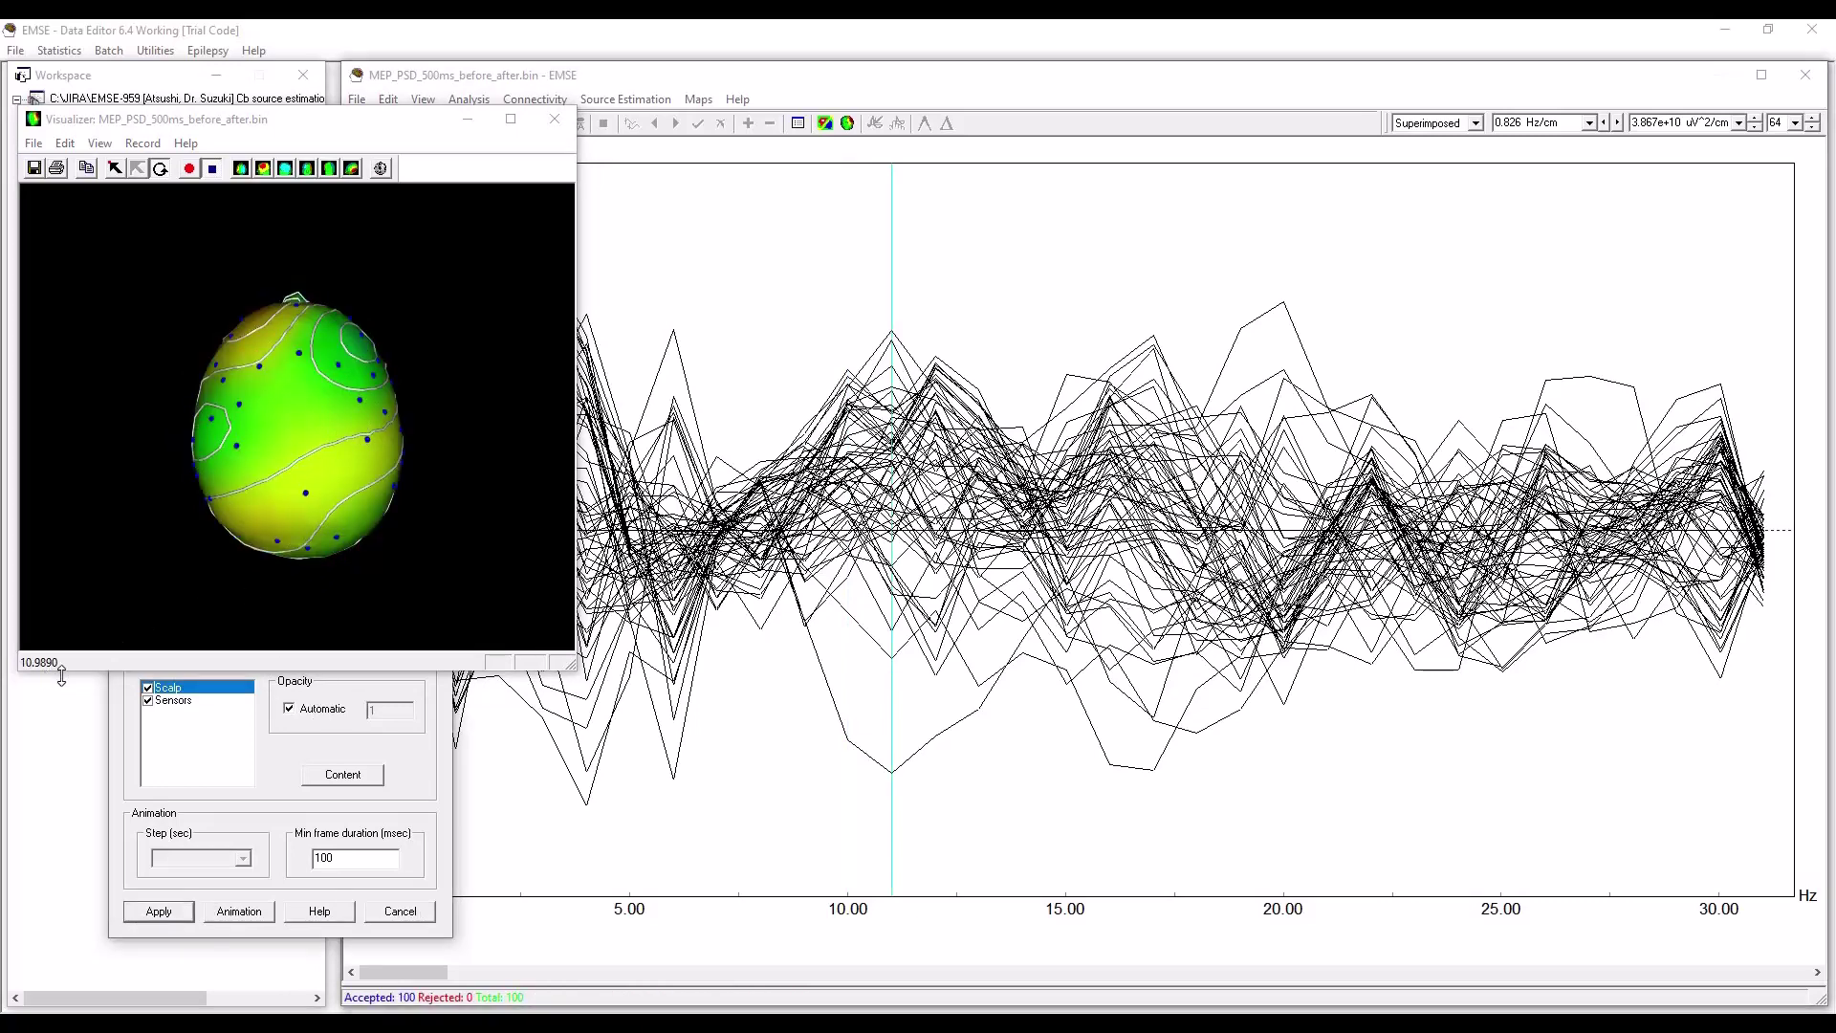
pyautogui.moveTo(300, 406); pyautogui.dragTo(293, 411)
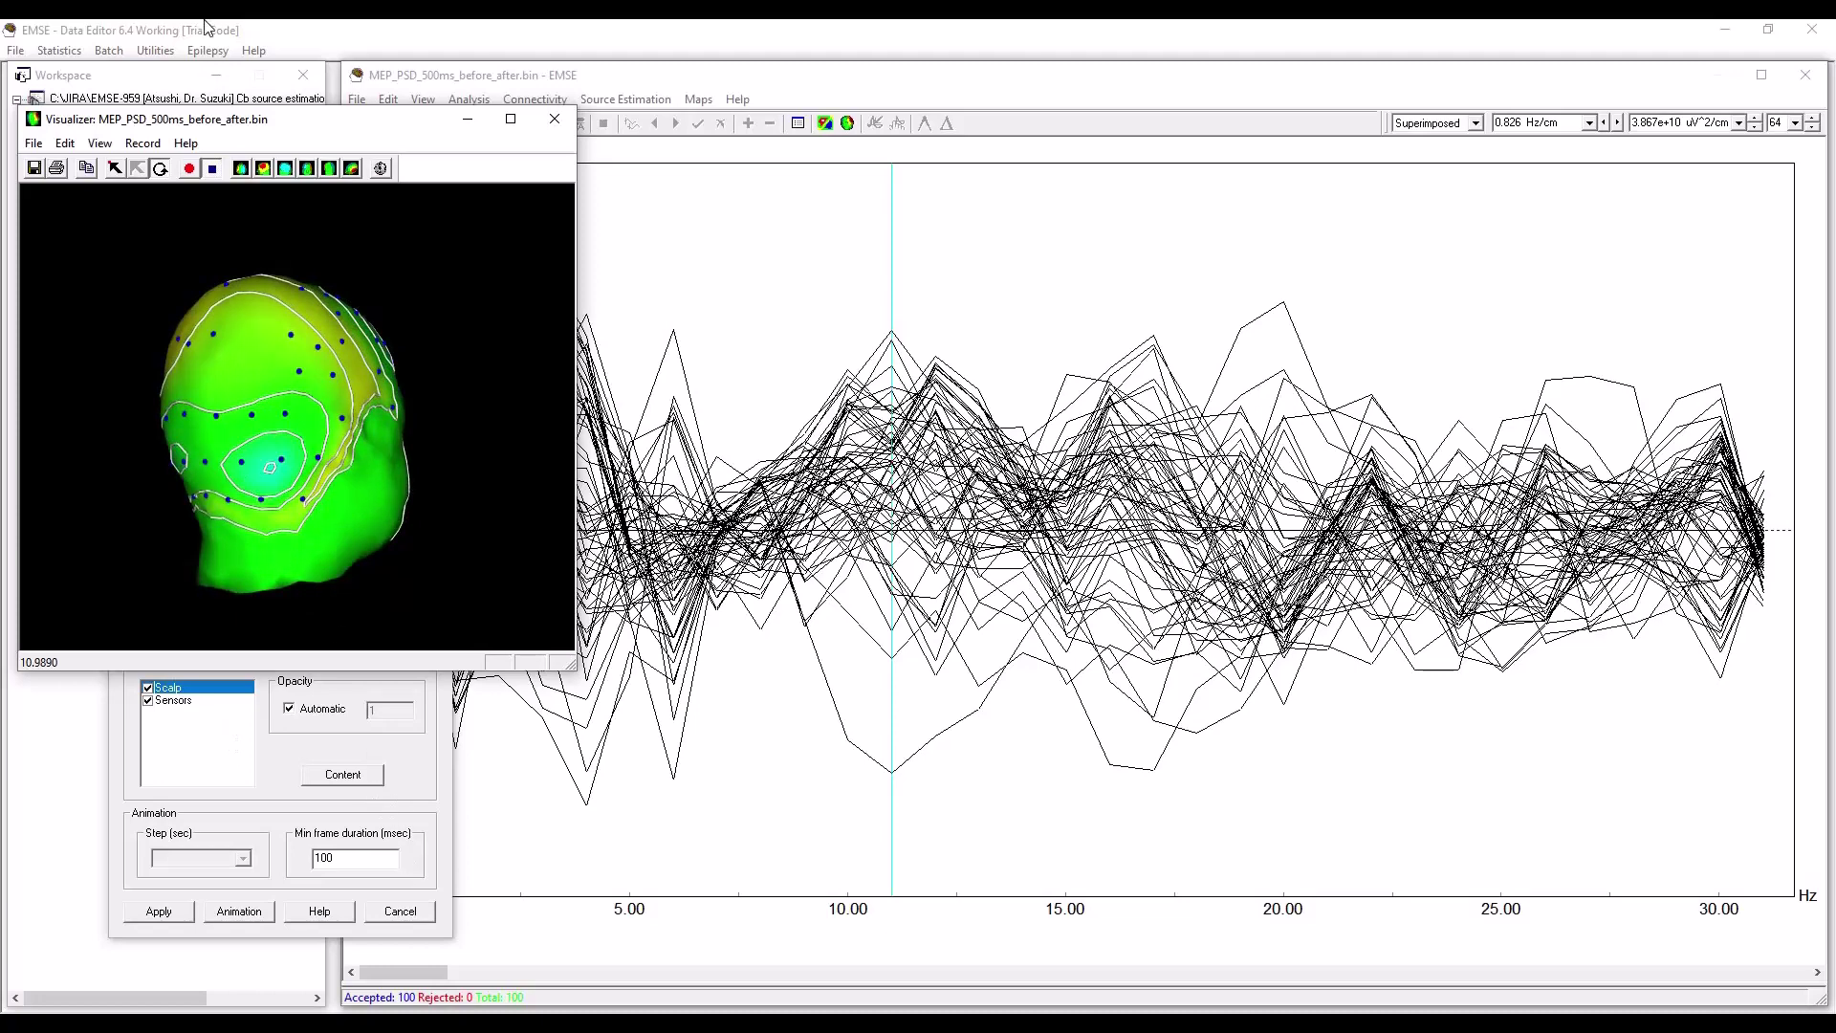
pyautogui.moveTo(347, 123); pyautogui.dragTo(1255, 219)
pyautogui.moveTo(1238, 512); pyautogui.dragTo(1211, 561)
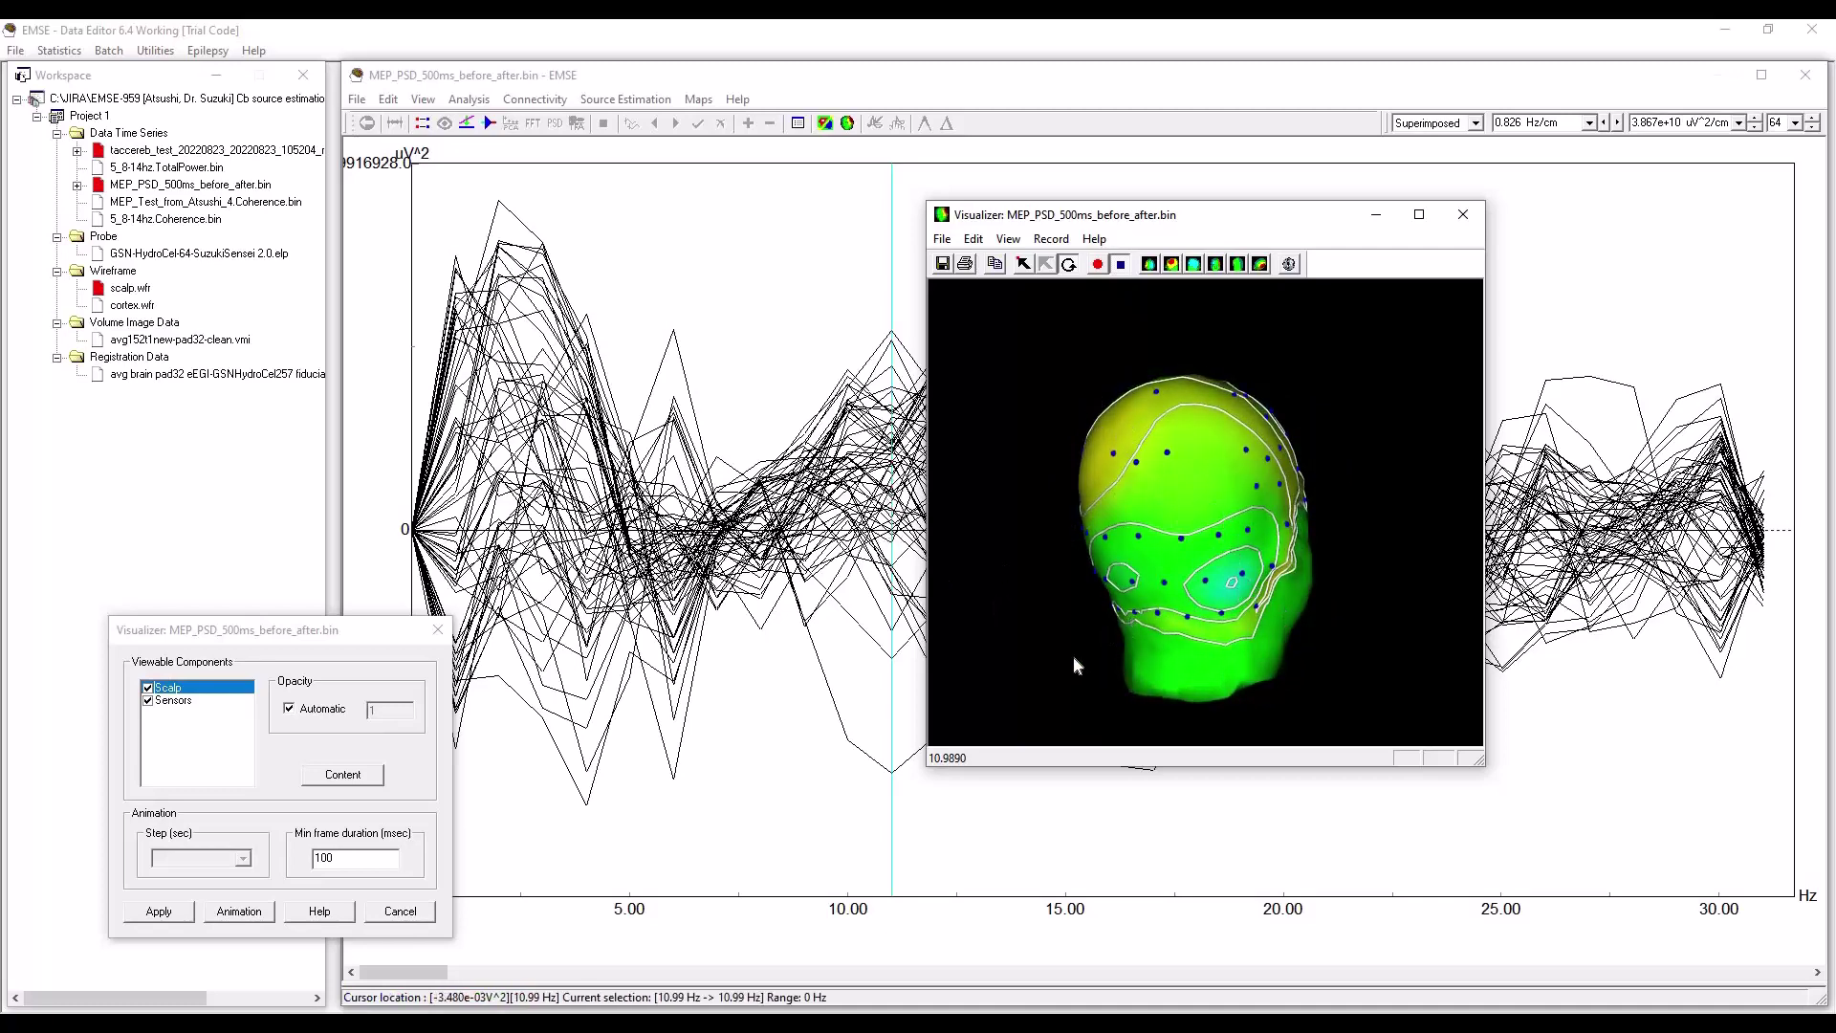
# Redraw the 10.99 Hz scalp map with a 0.025 contour interval and inspect it from several angles.
pyautogui.click(352, 778)
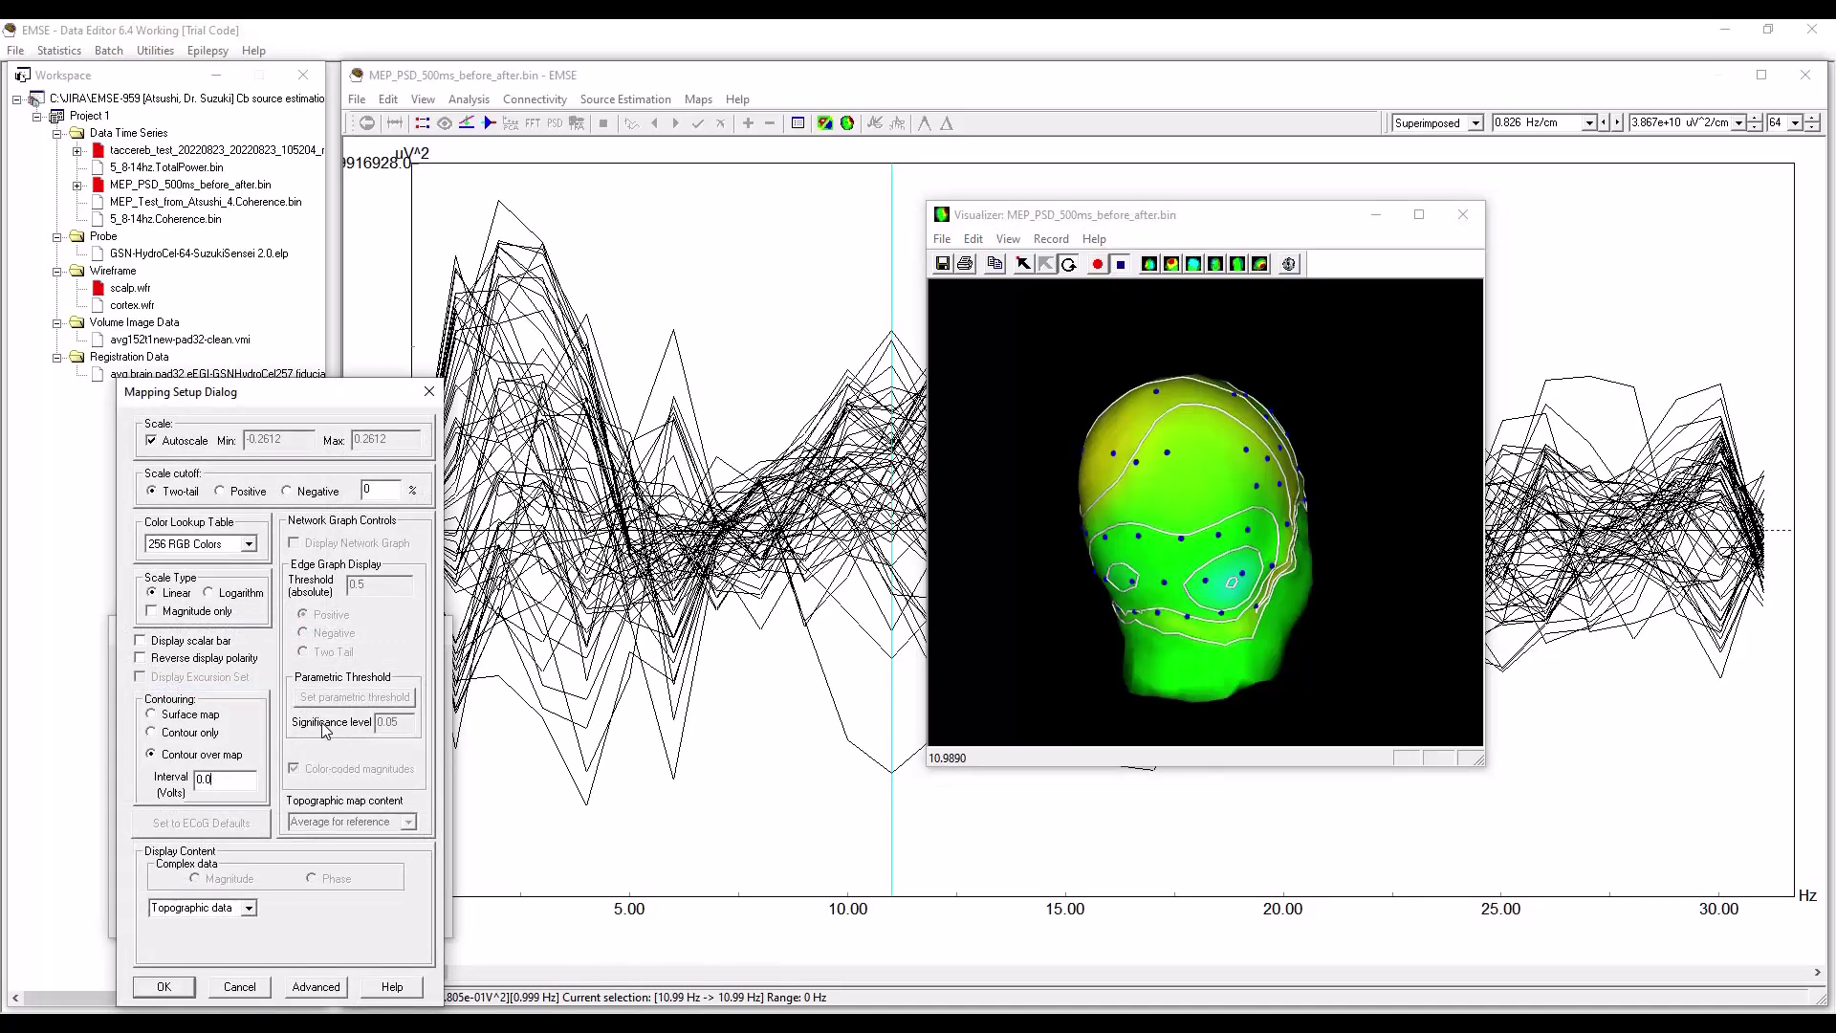
pyautogui.write('25')
pyautogui.click(165, 987)
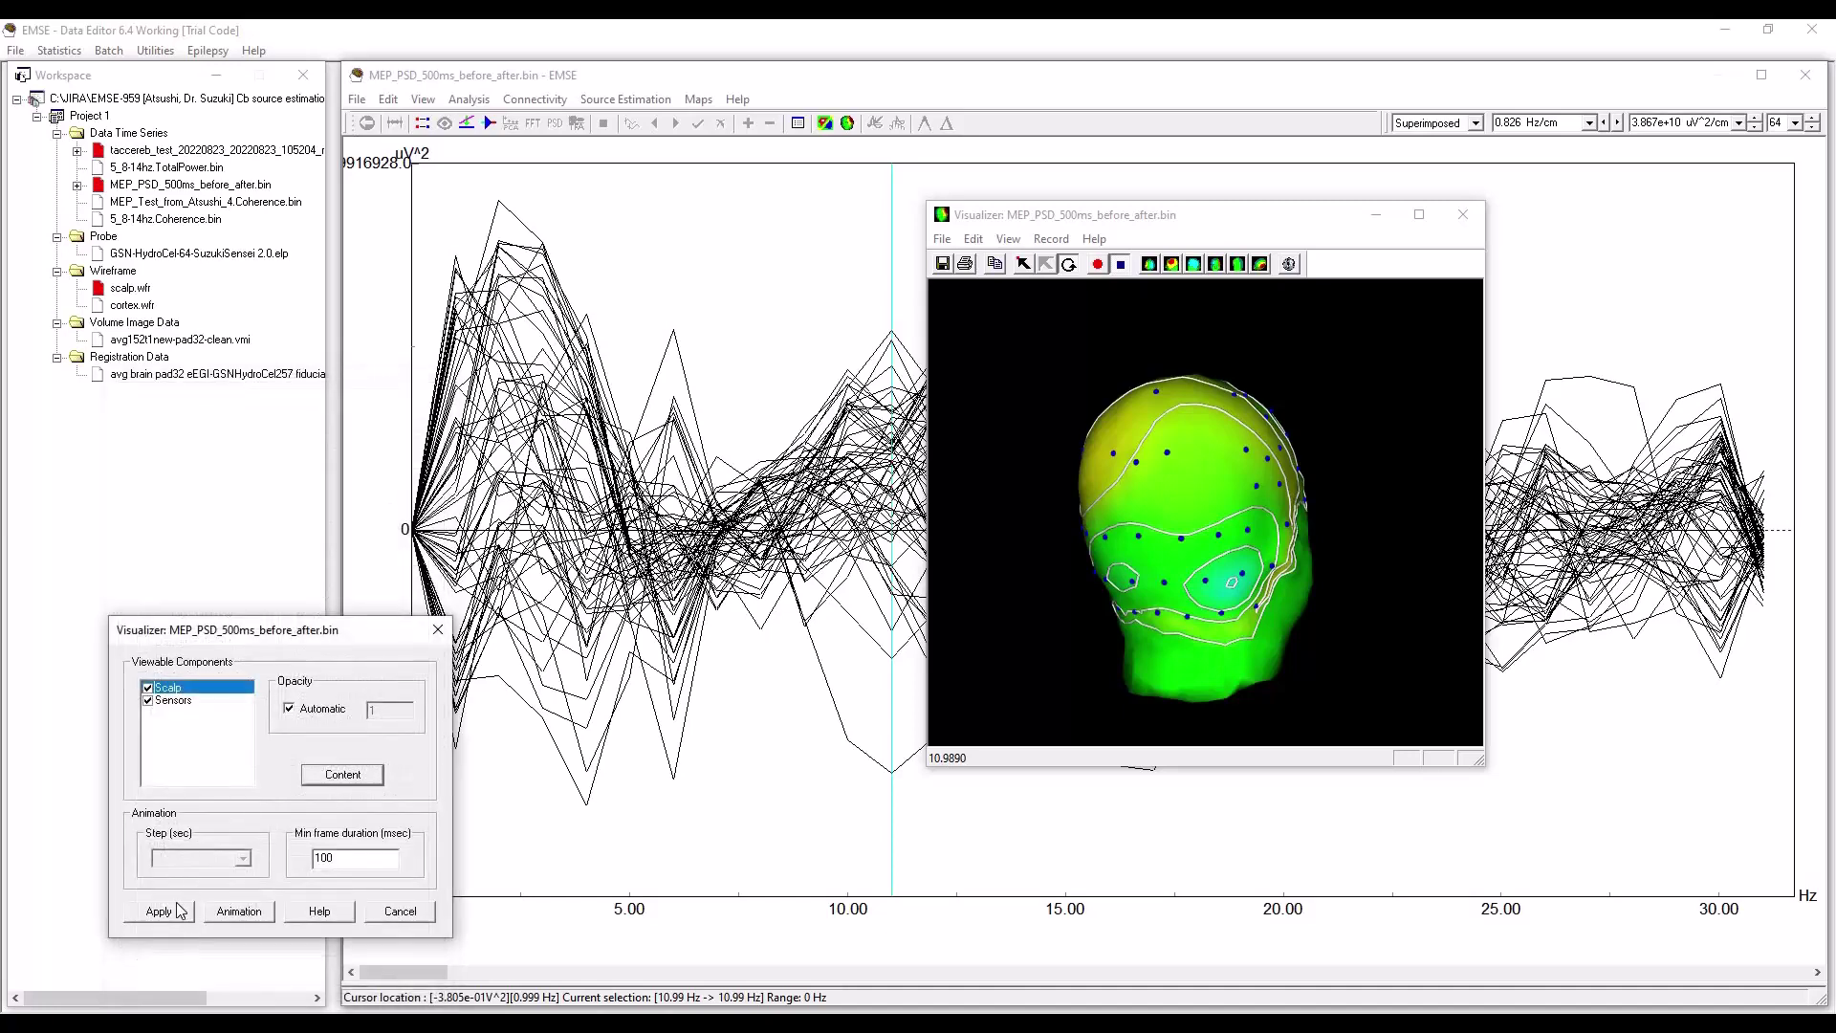
pyautogui.click(159, 910)
pyautogui.moveTo(1219, 530)
pyautogui.mouseDown()
pyautogui.moveTo(1201, 482)
pyautogui.moveTo(1201, 505)
pyautogui.mouseUp()
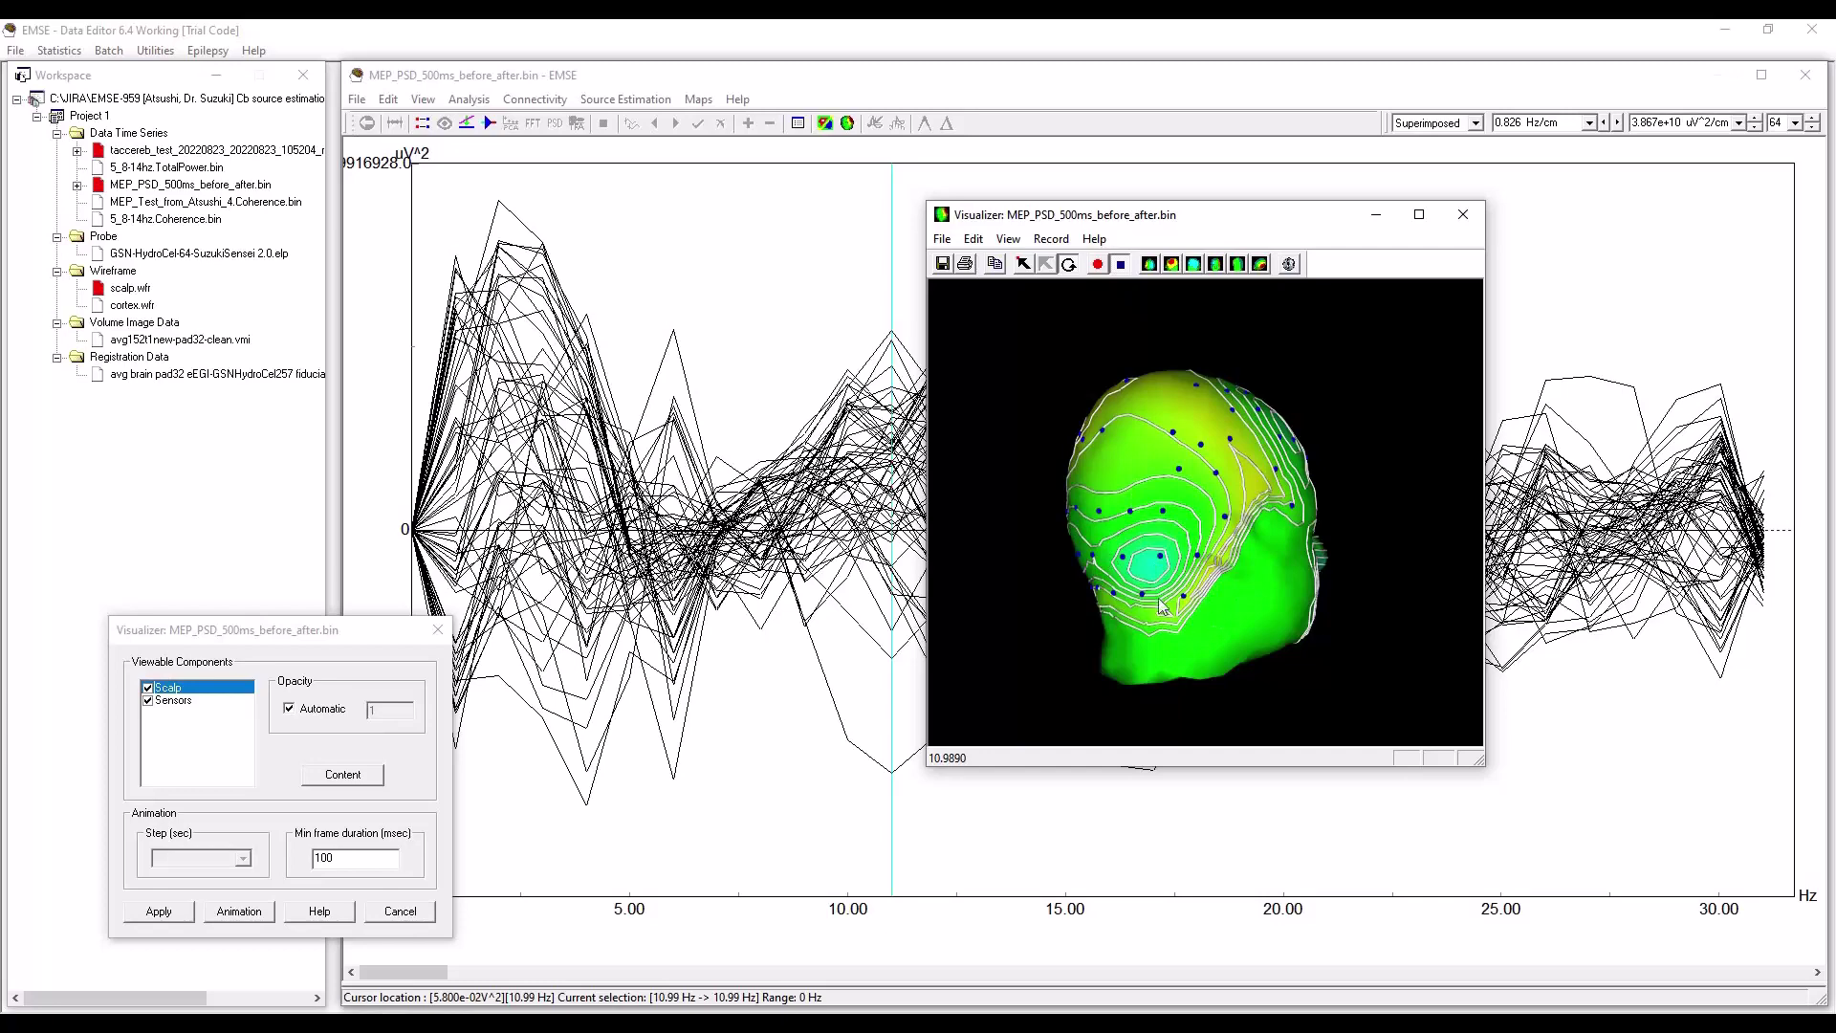
pyautogui.moveTo(1178, 483); pyautogui.dragTo(1182, 551)
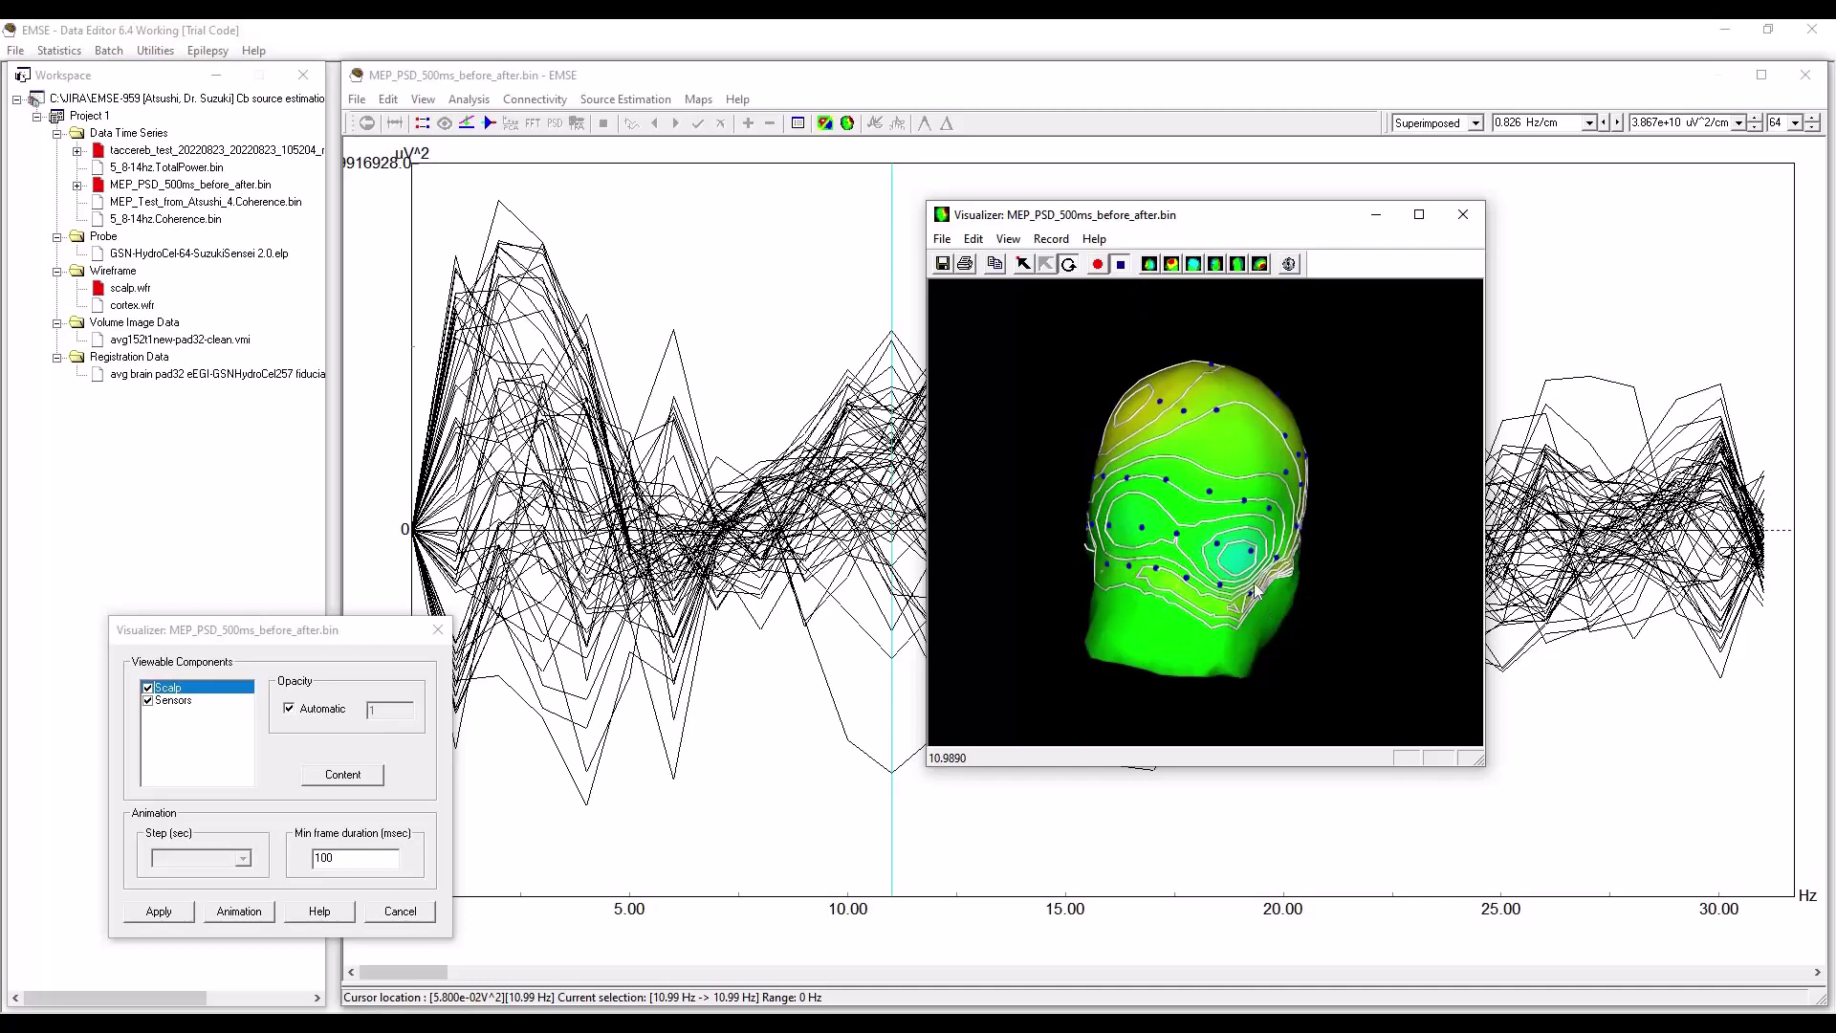
pyautogui.moveTo(1203, 478)
pyautogui.mouseDown()
pyautogui.moveTo(1186, 420)
pyautogui.moveTo(1207, 497)
pyautogui.moveTo(1196, 459)
pyautogui.mouseUp()
pyautogui.moveTo(1287, 225); pyautogui.dragTo(1456, 209)
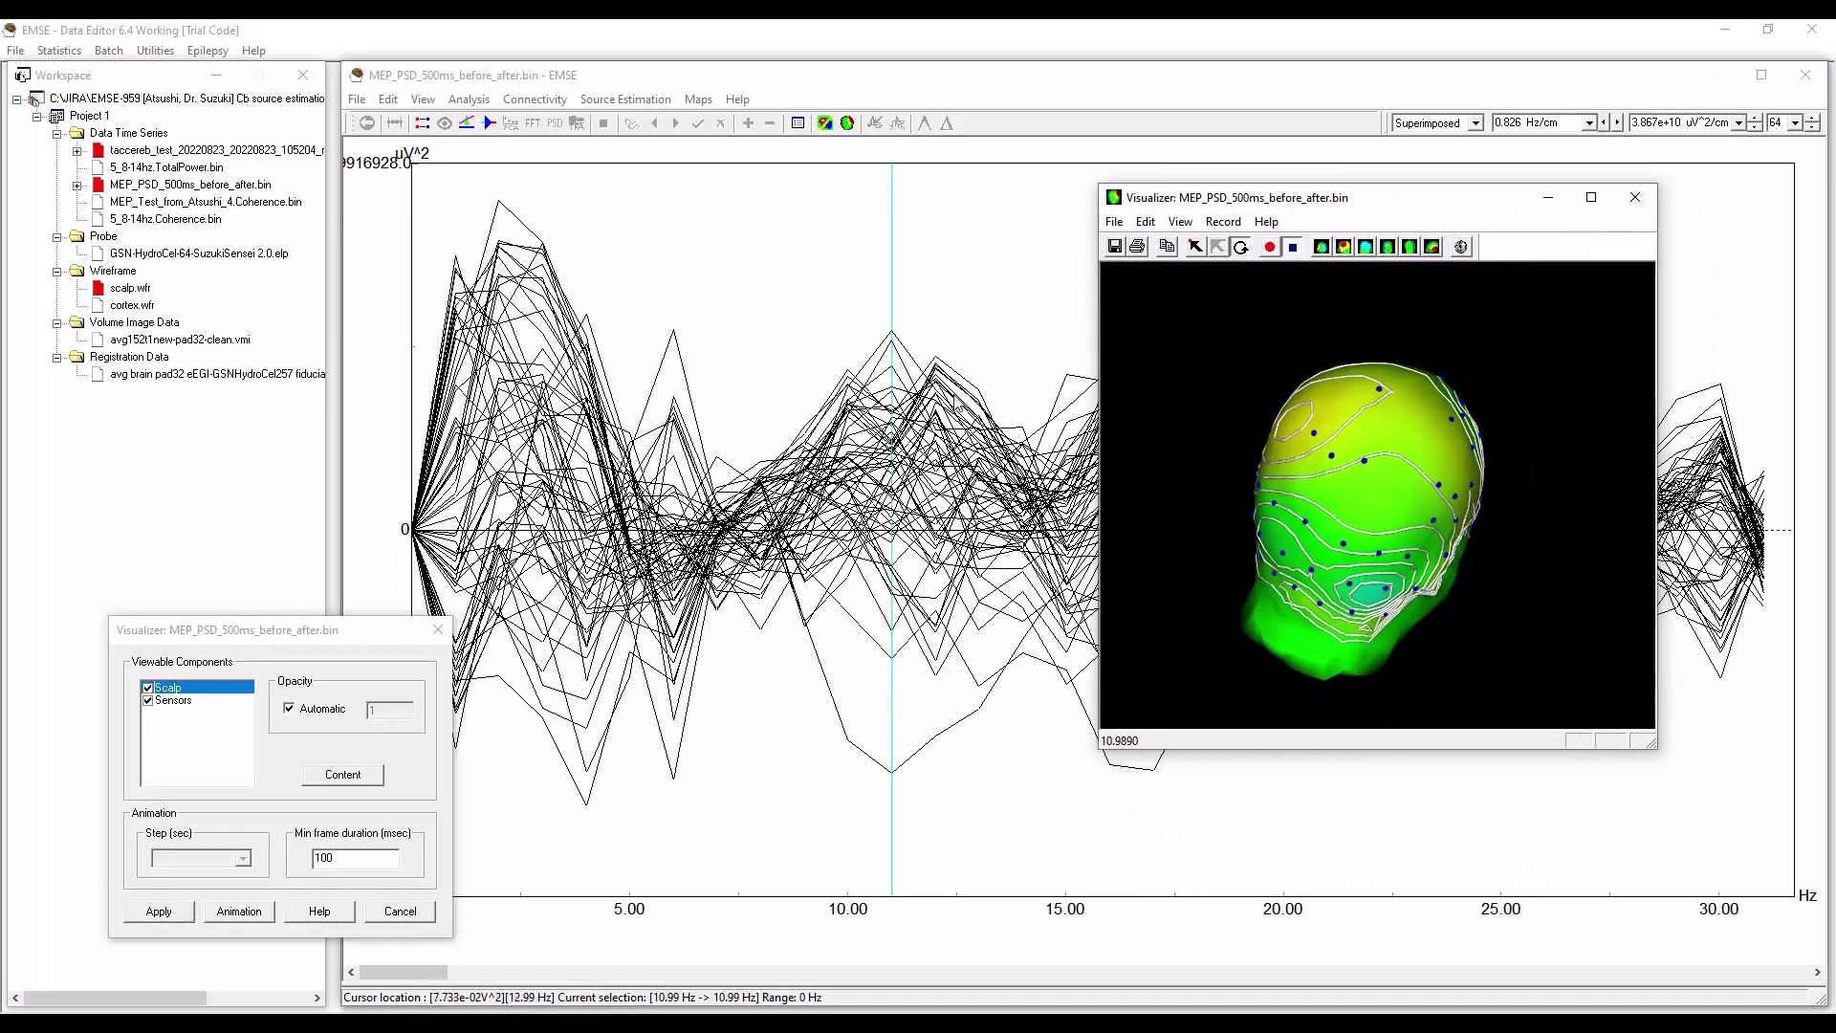
# Select 11.99 Hz on the PSD plot, render its scalp map, and rotate the head.
pyautogui.click(935, 382)
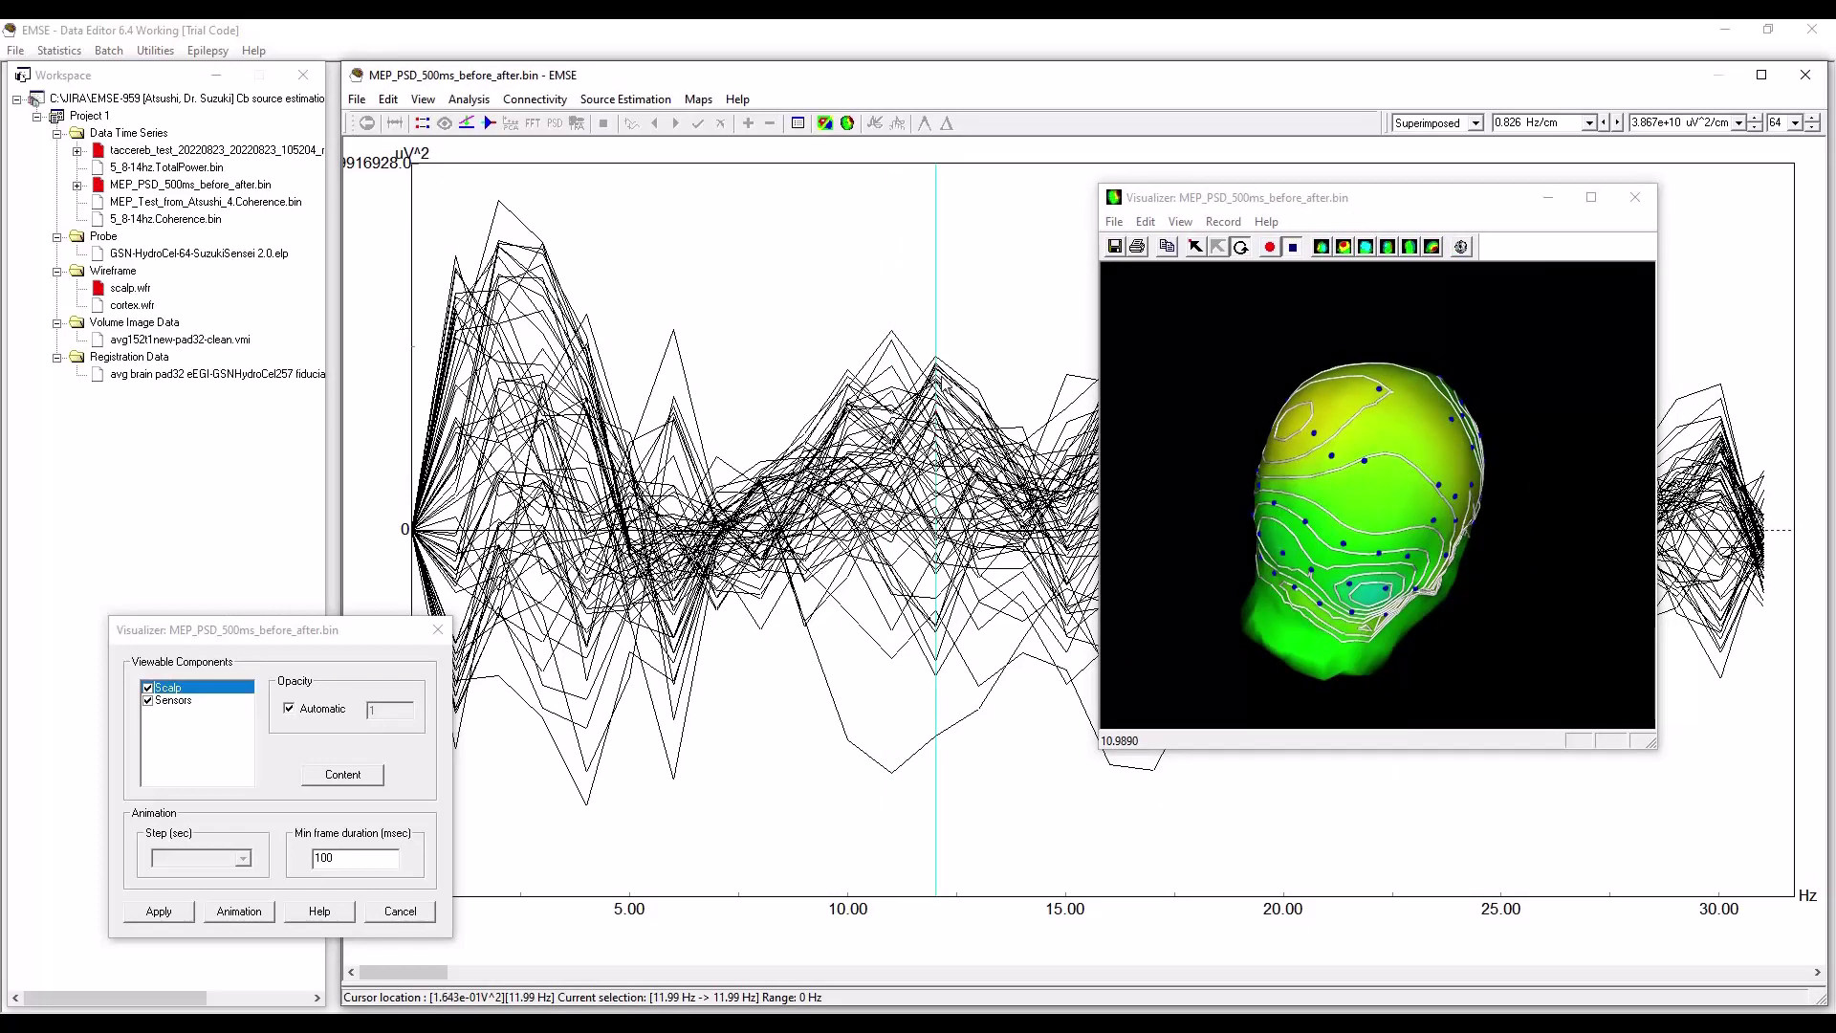
pyautogui.click(161, 913)
pyautogui.moveTo(1363, 528)
pyautogui.mouseDown()
pyautogui.moveTo(1399, 480)
pyautogui.moveTo(1374, 507)
pyautogui.moveTo(1389, 545)
pyautogui.mouseUp()
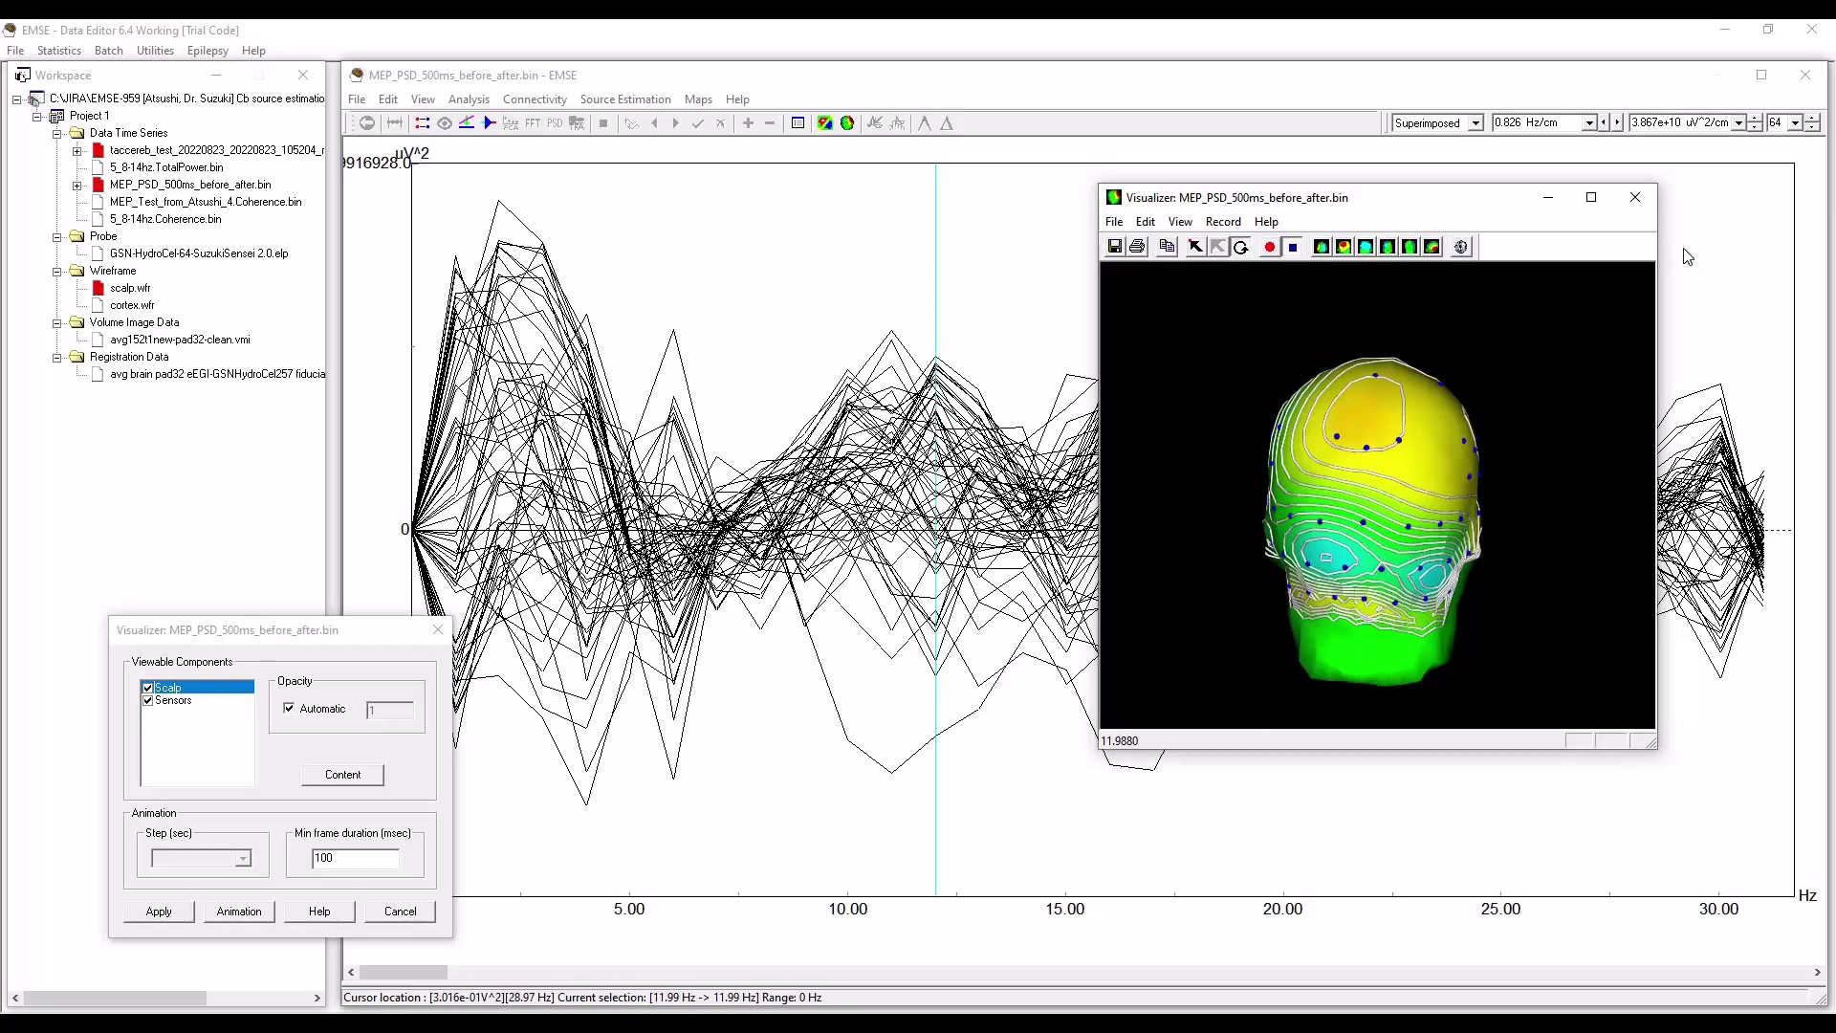
# Close the 3D scalp map and unload MEP_PSD_500ms_before_after.bin from the Workspace tree.
pyautogui.click(1637, 199)
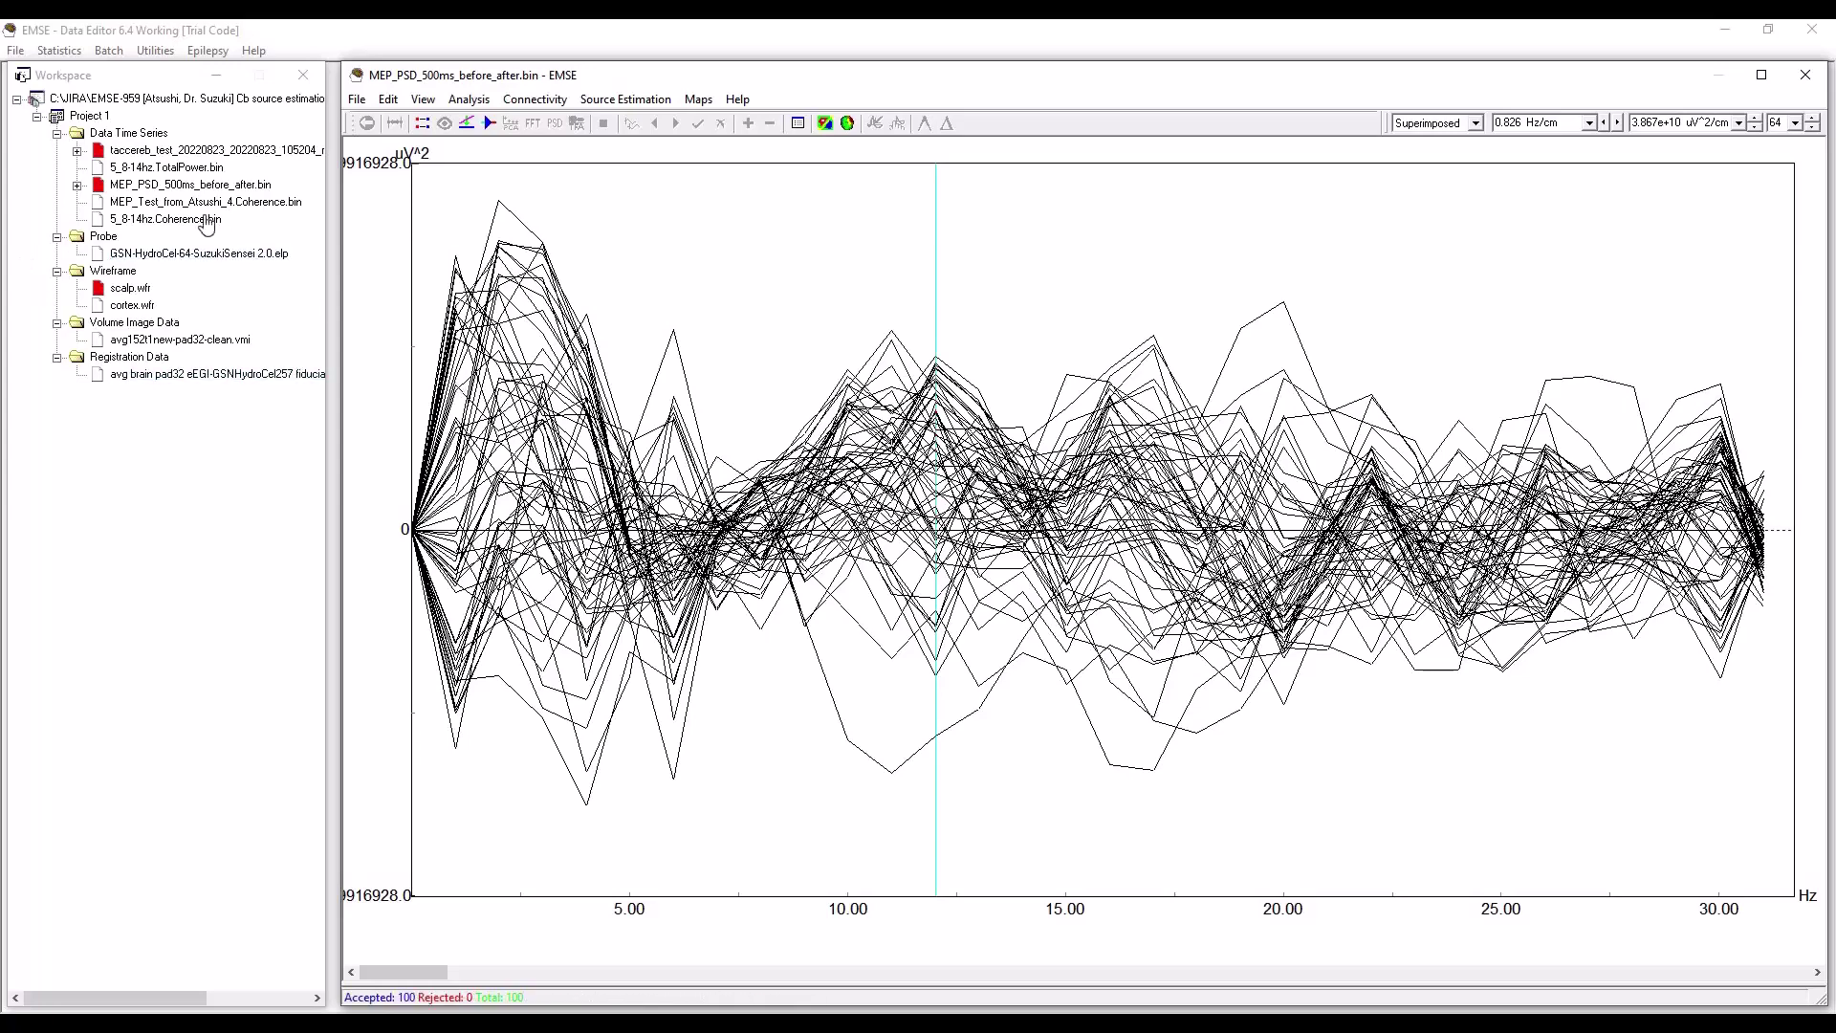
pyautogui.rightClick(189, 185)
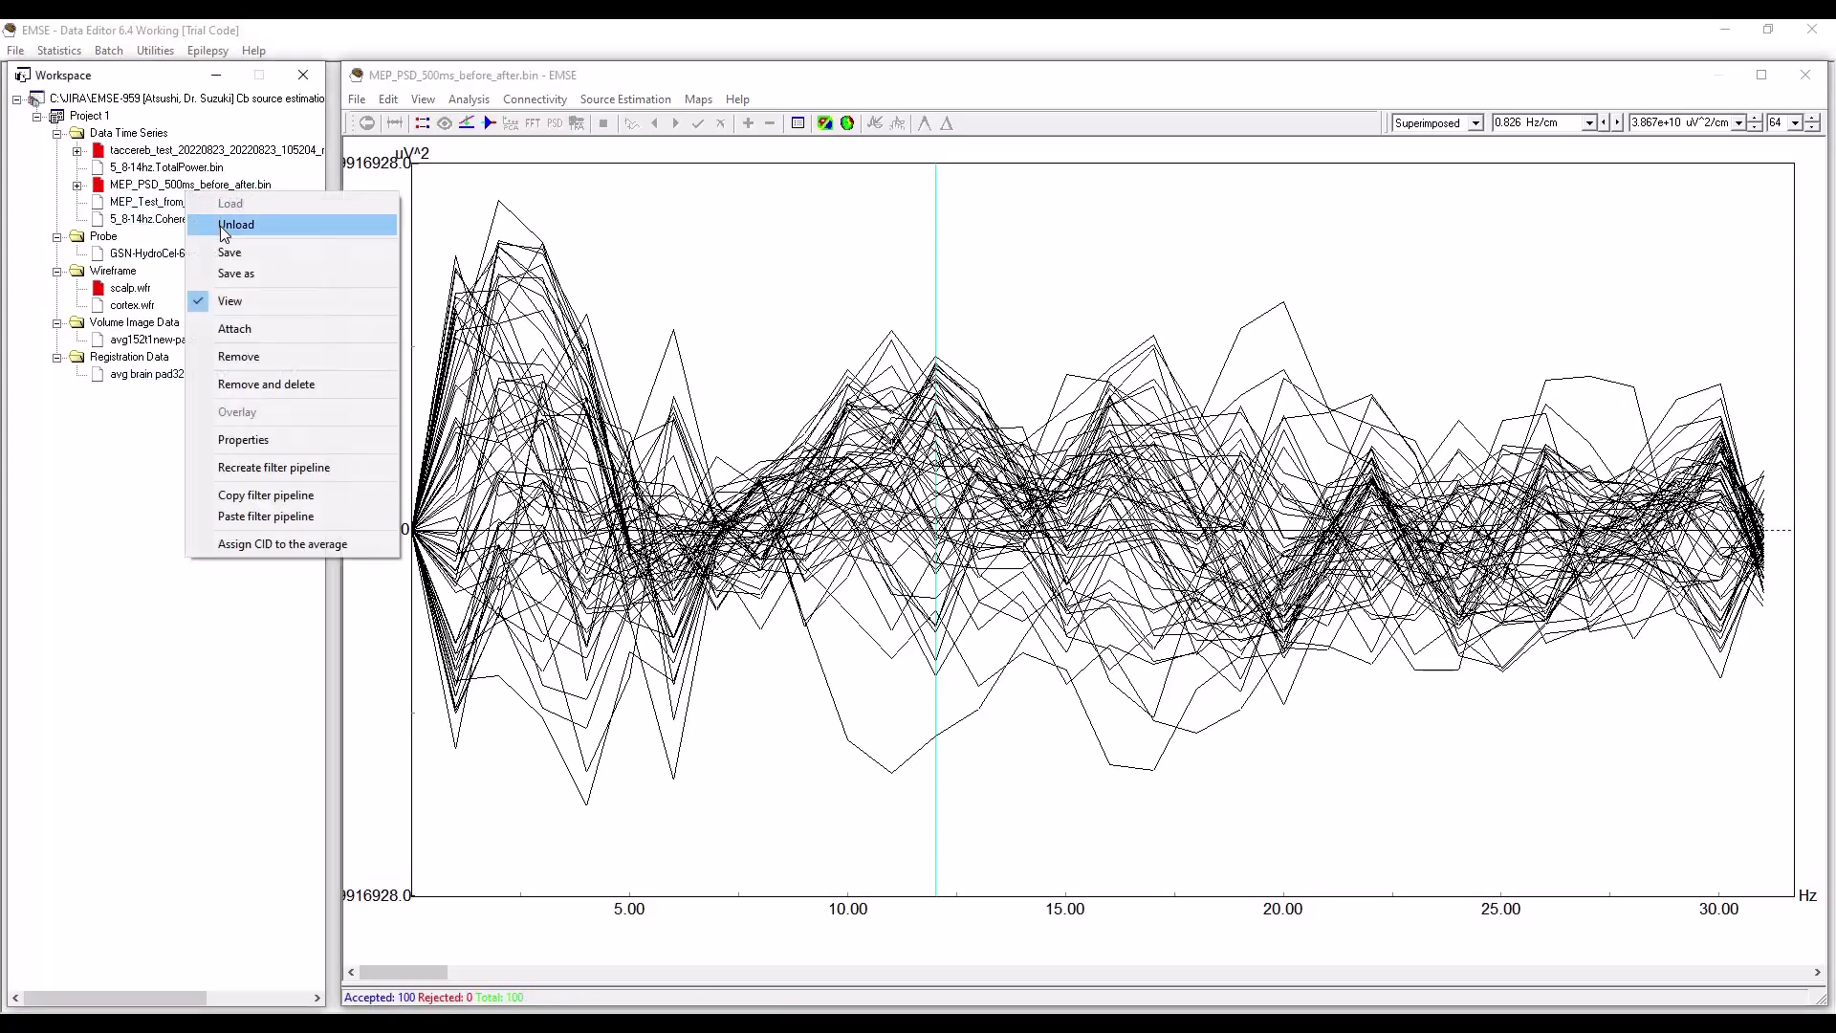
pyautogui.click(225, 233)
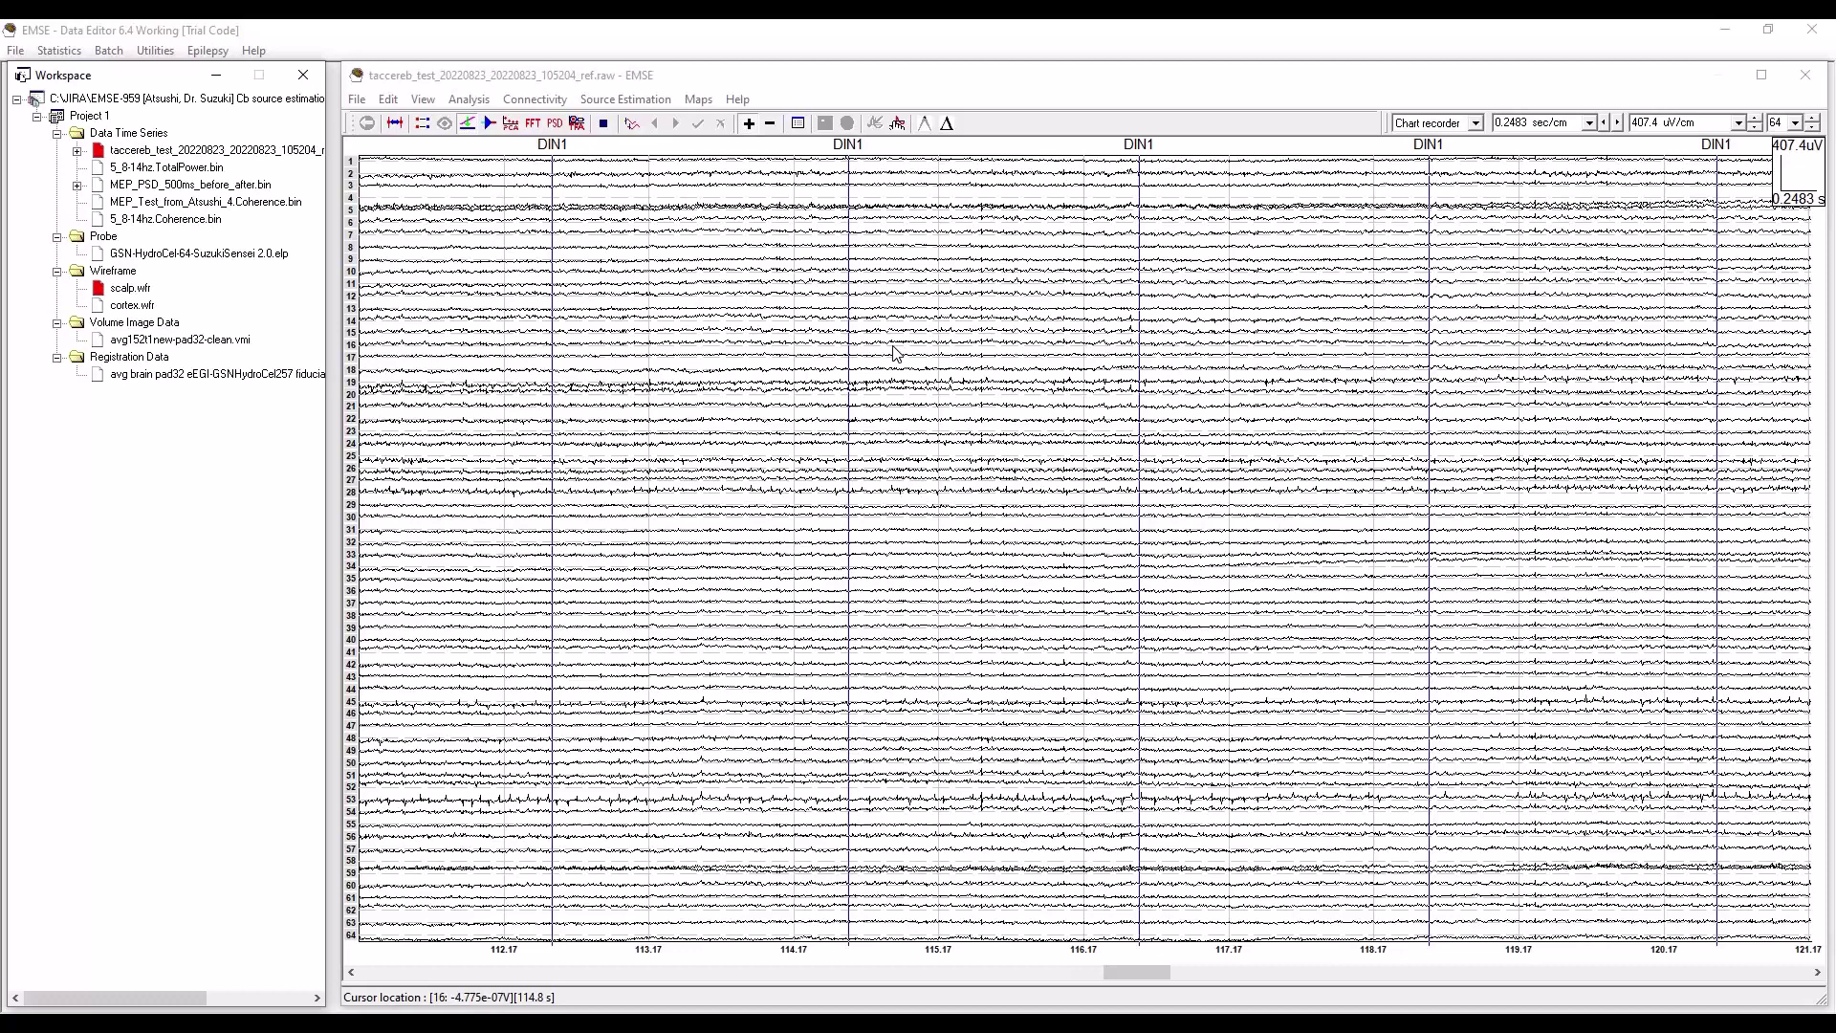
# Add a Digital IIR band-pass filter labelled 8-14 Hz (low 8, high 14) and apply it.
pyautogui.click(489, 123)
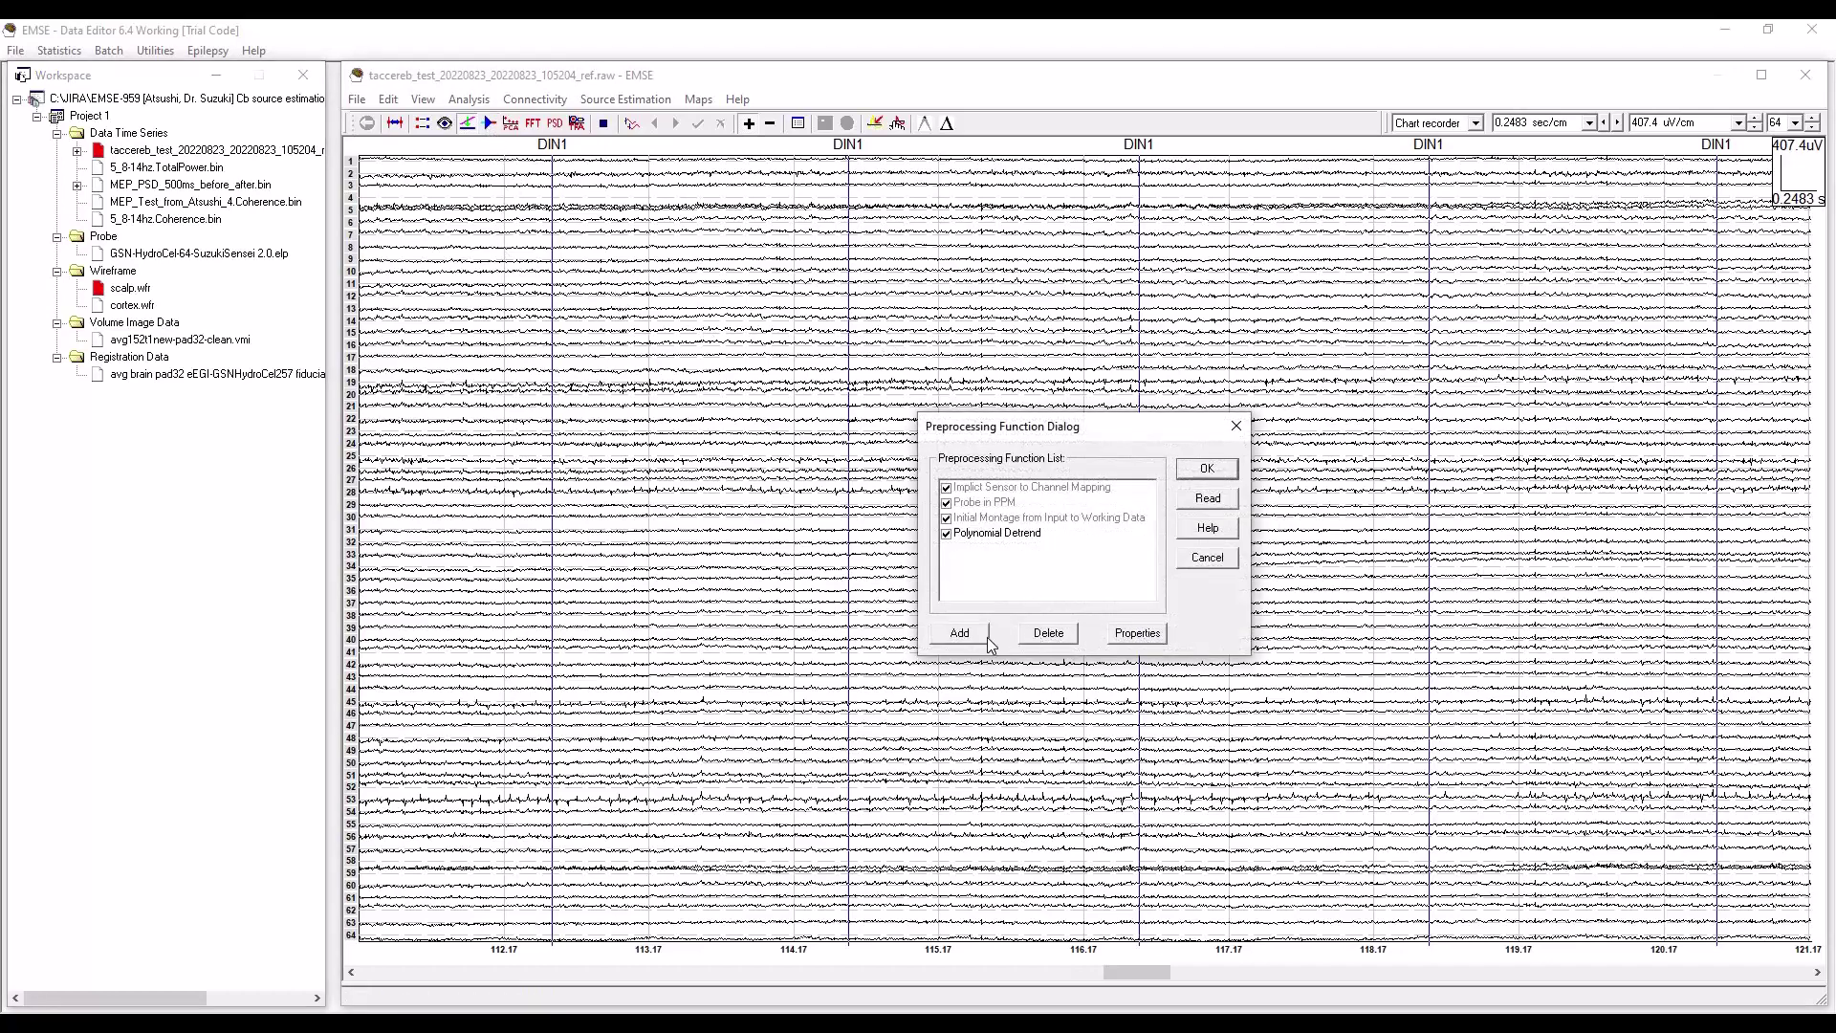
pyautogui.click(969, 635)
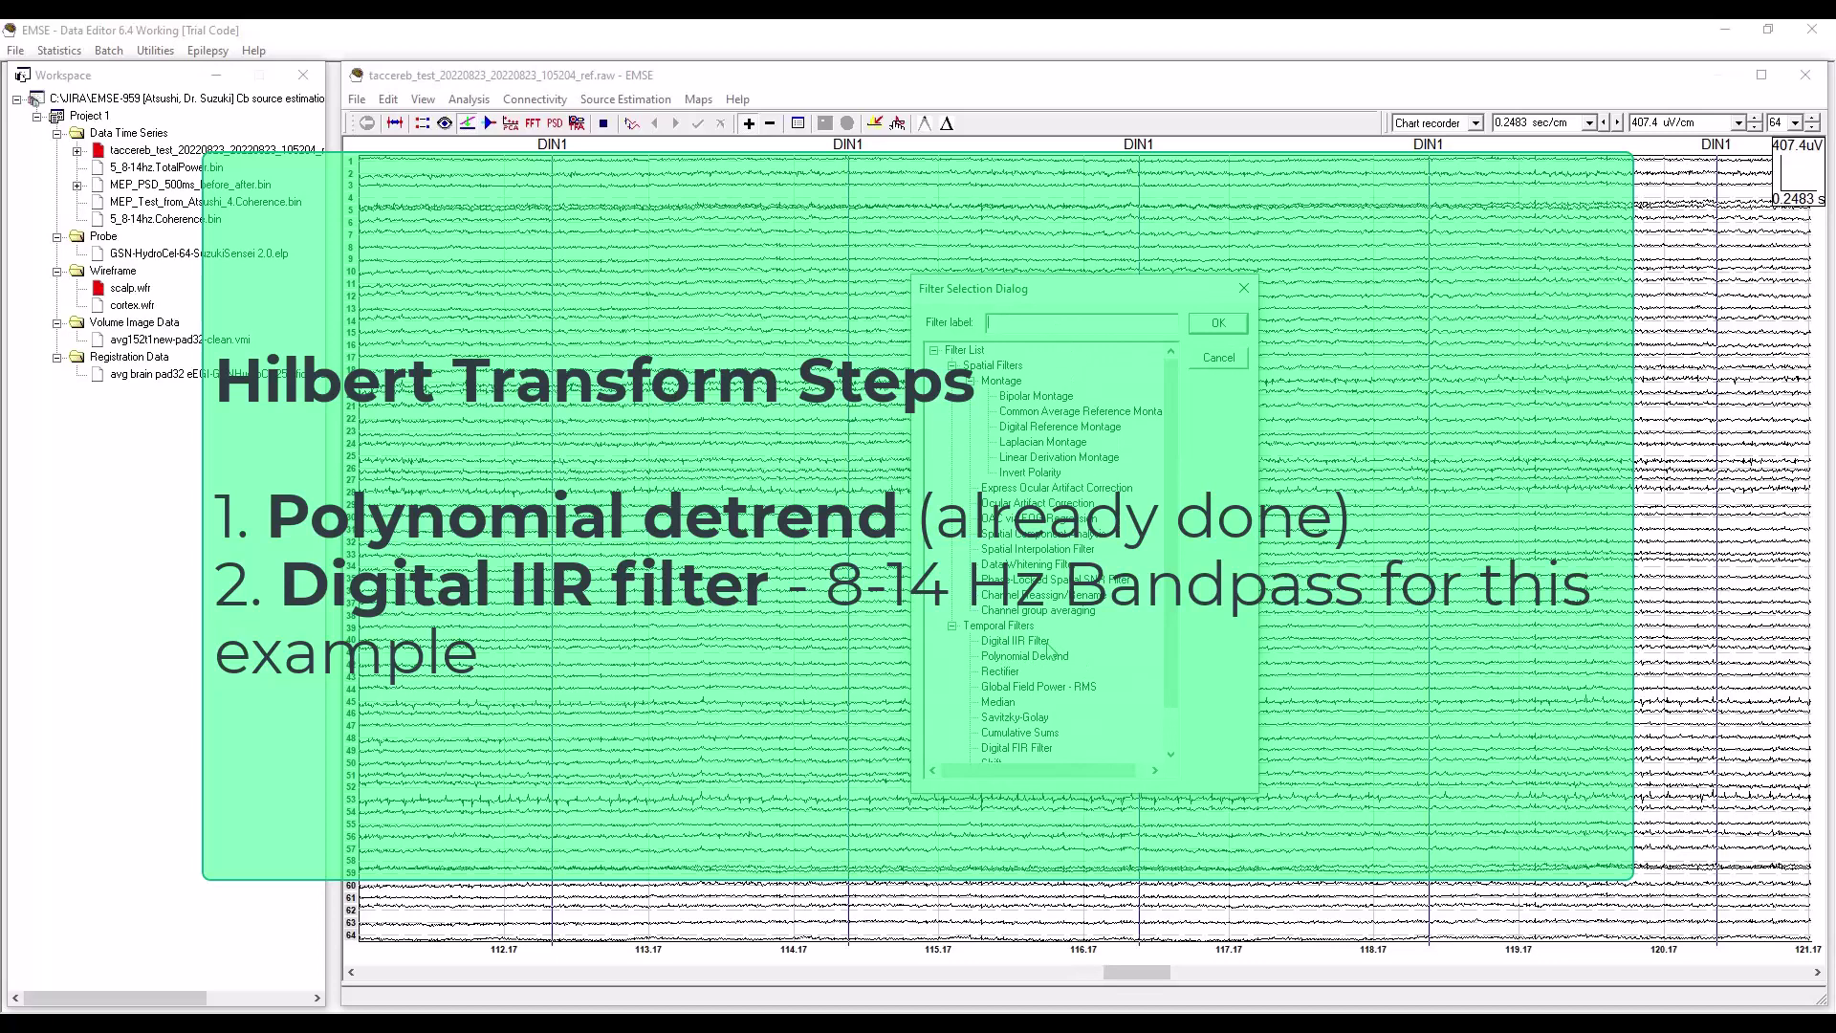
pyautogui.click(1036, 643)
pyautogui.click(1090, 321)
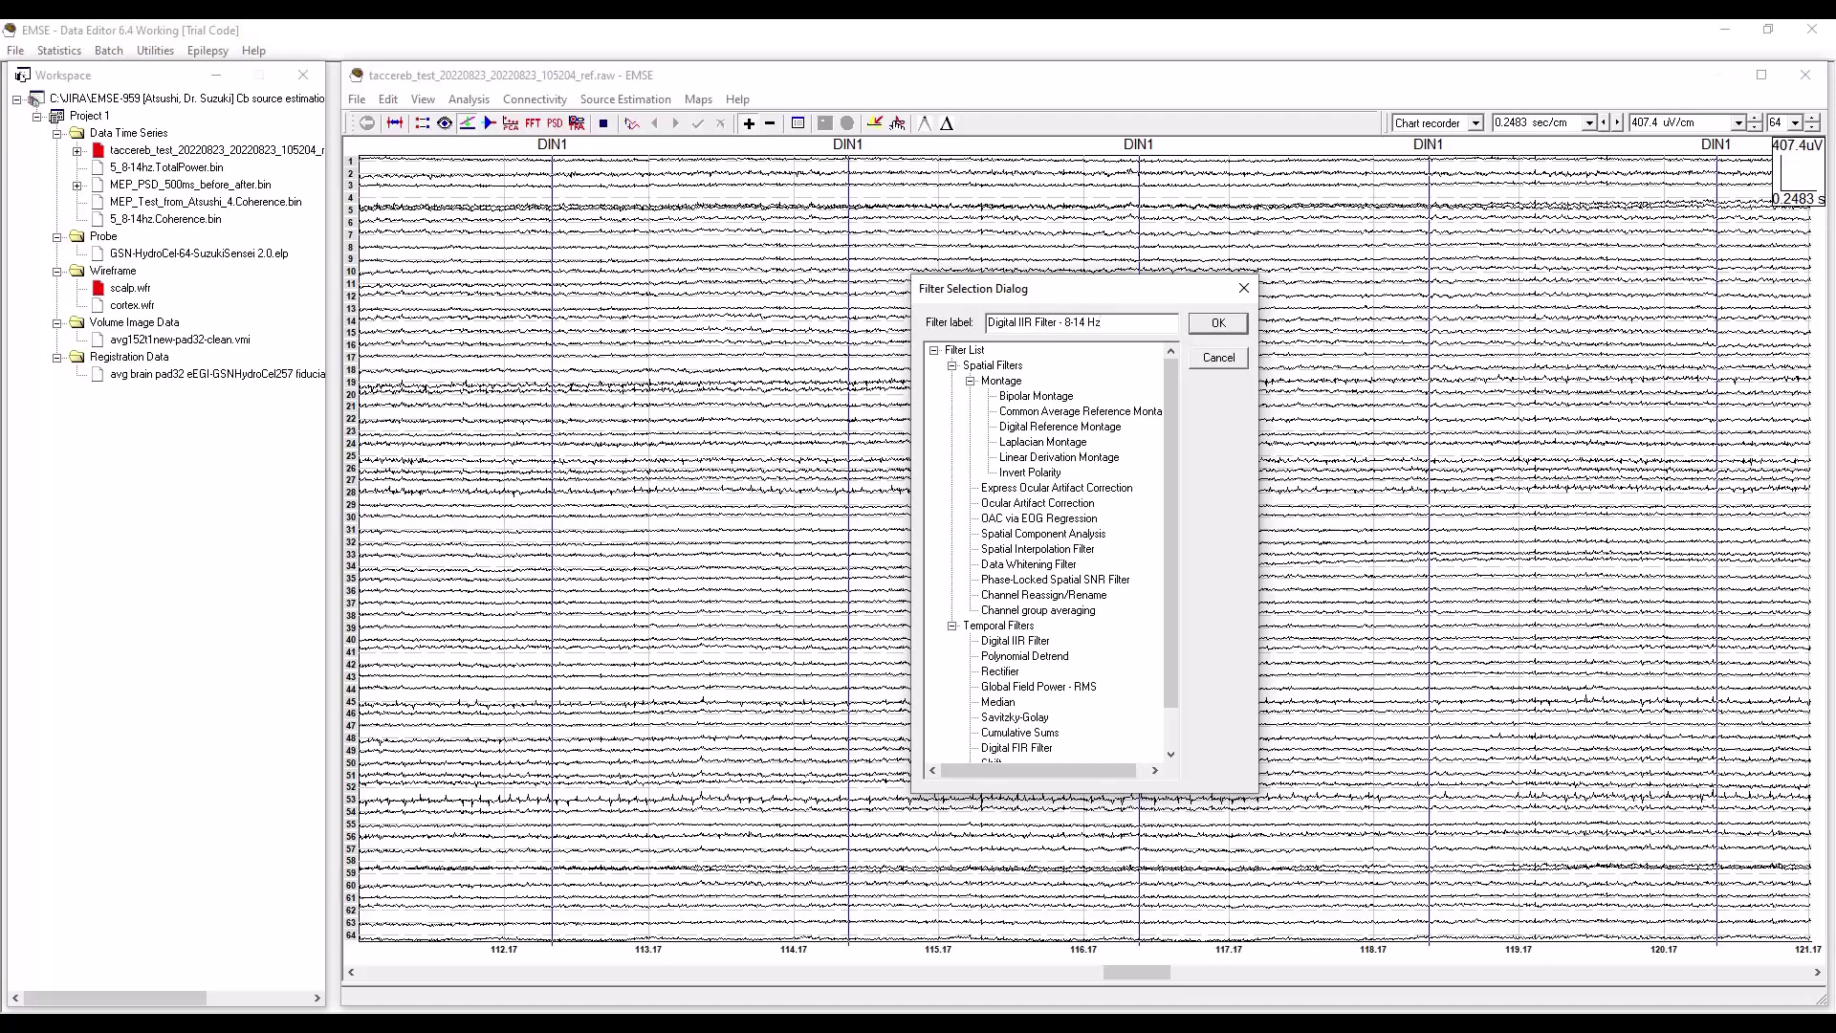
pyautogui.click(1219, 326)
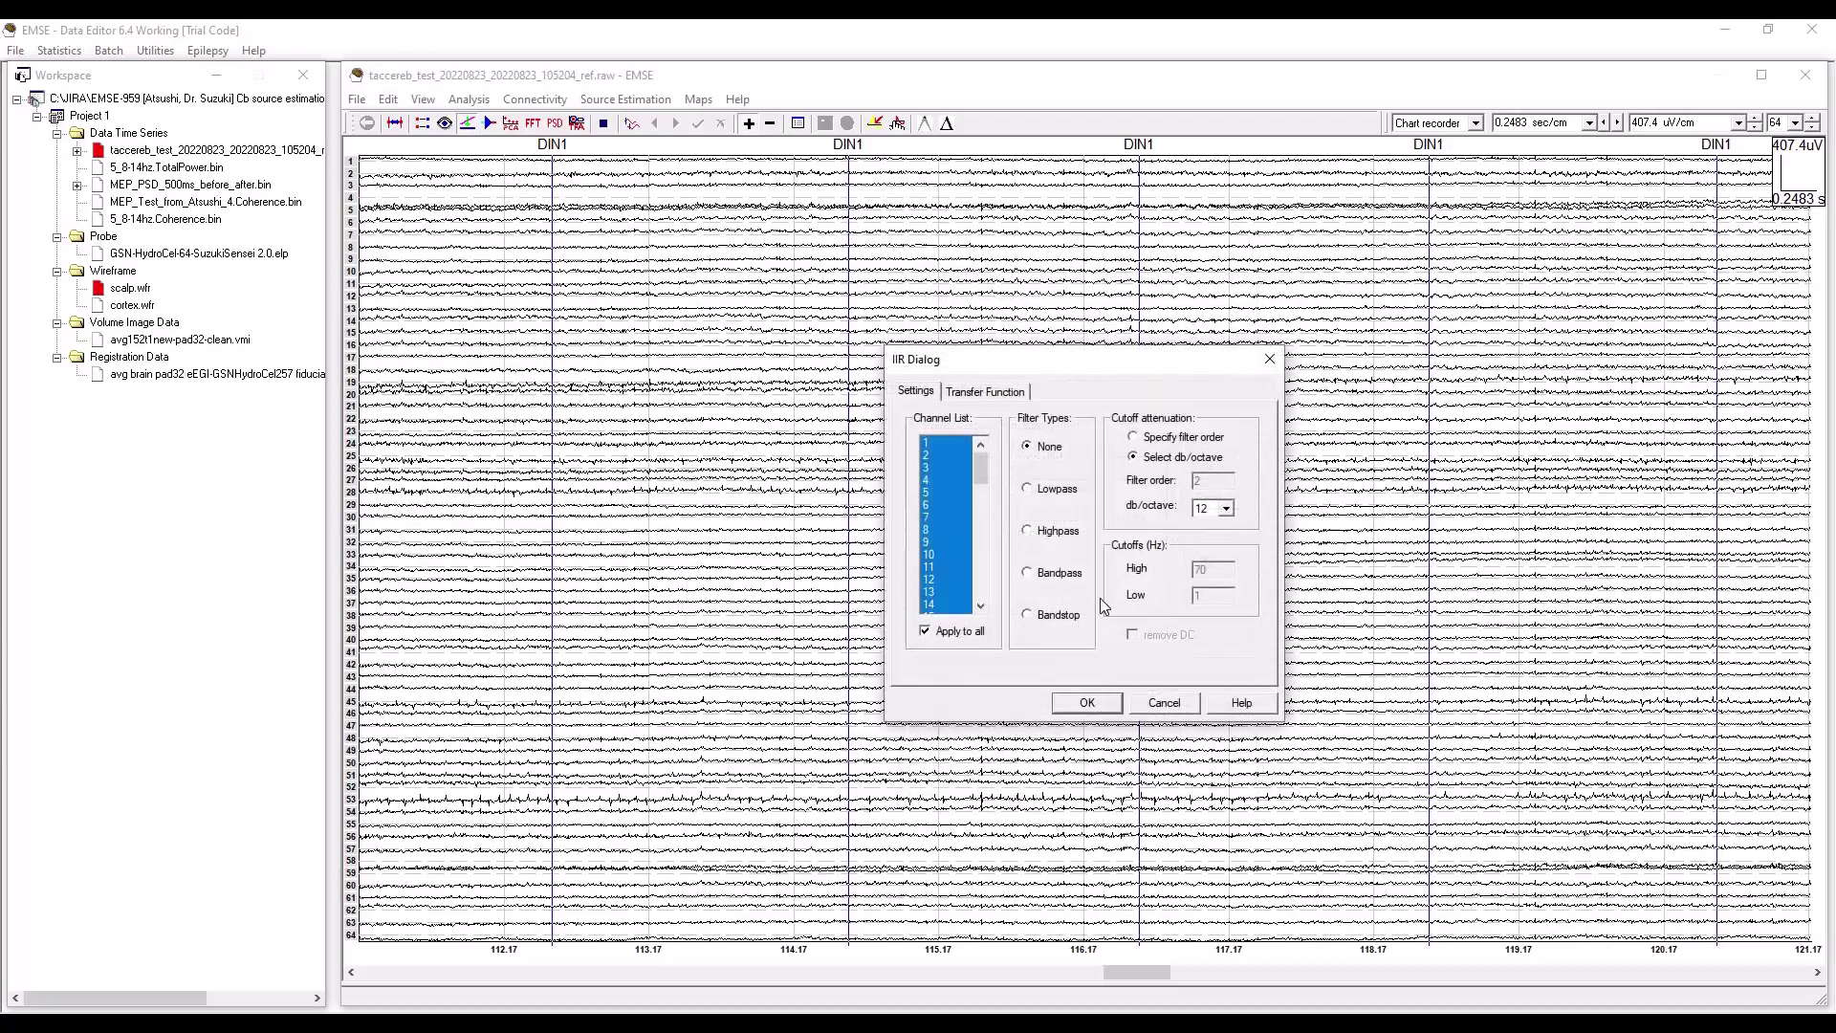
pyautogui.click(1027, 573)
pyautogui.press('BackSpace')
pyautogui.press('BackSpace')
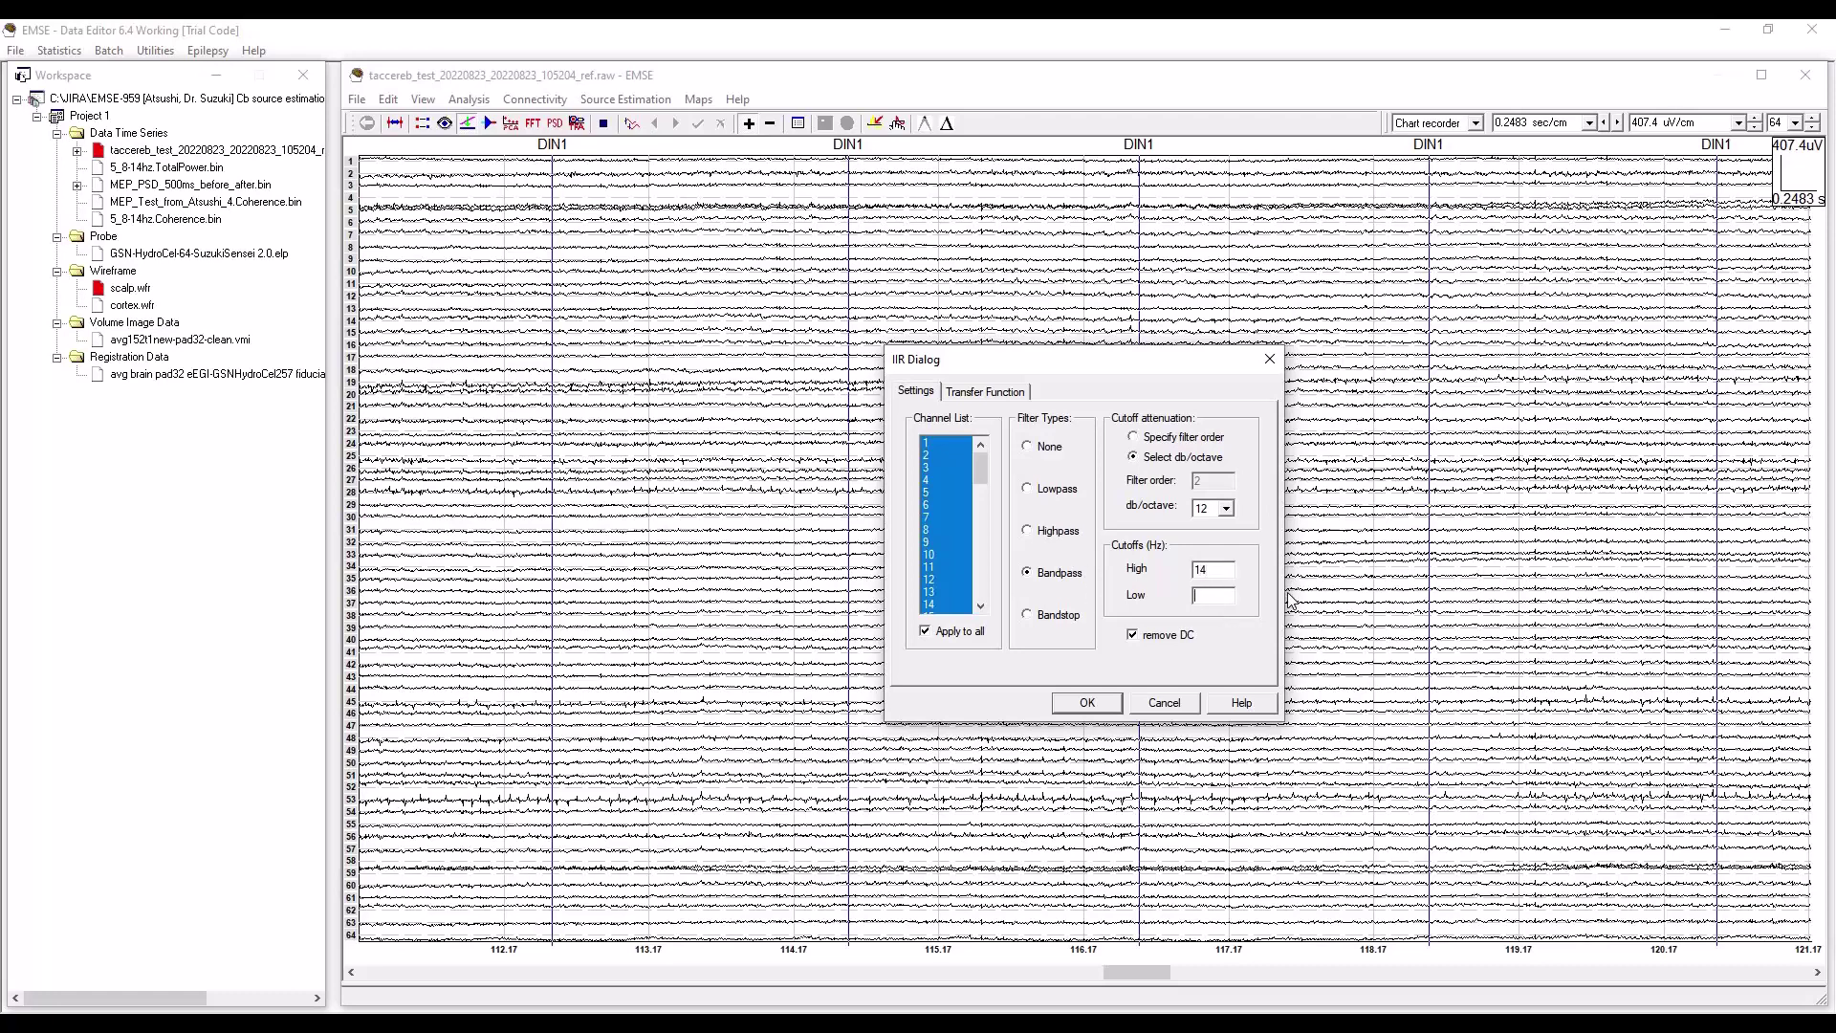
pyautogui.click(1091, 706)
pyautogui.click(1205, 468)
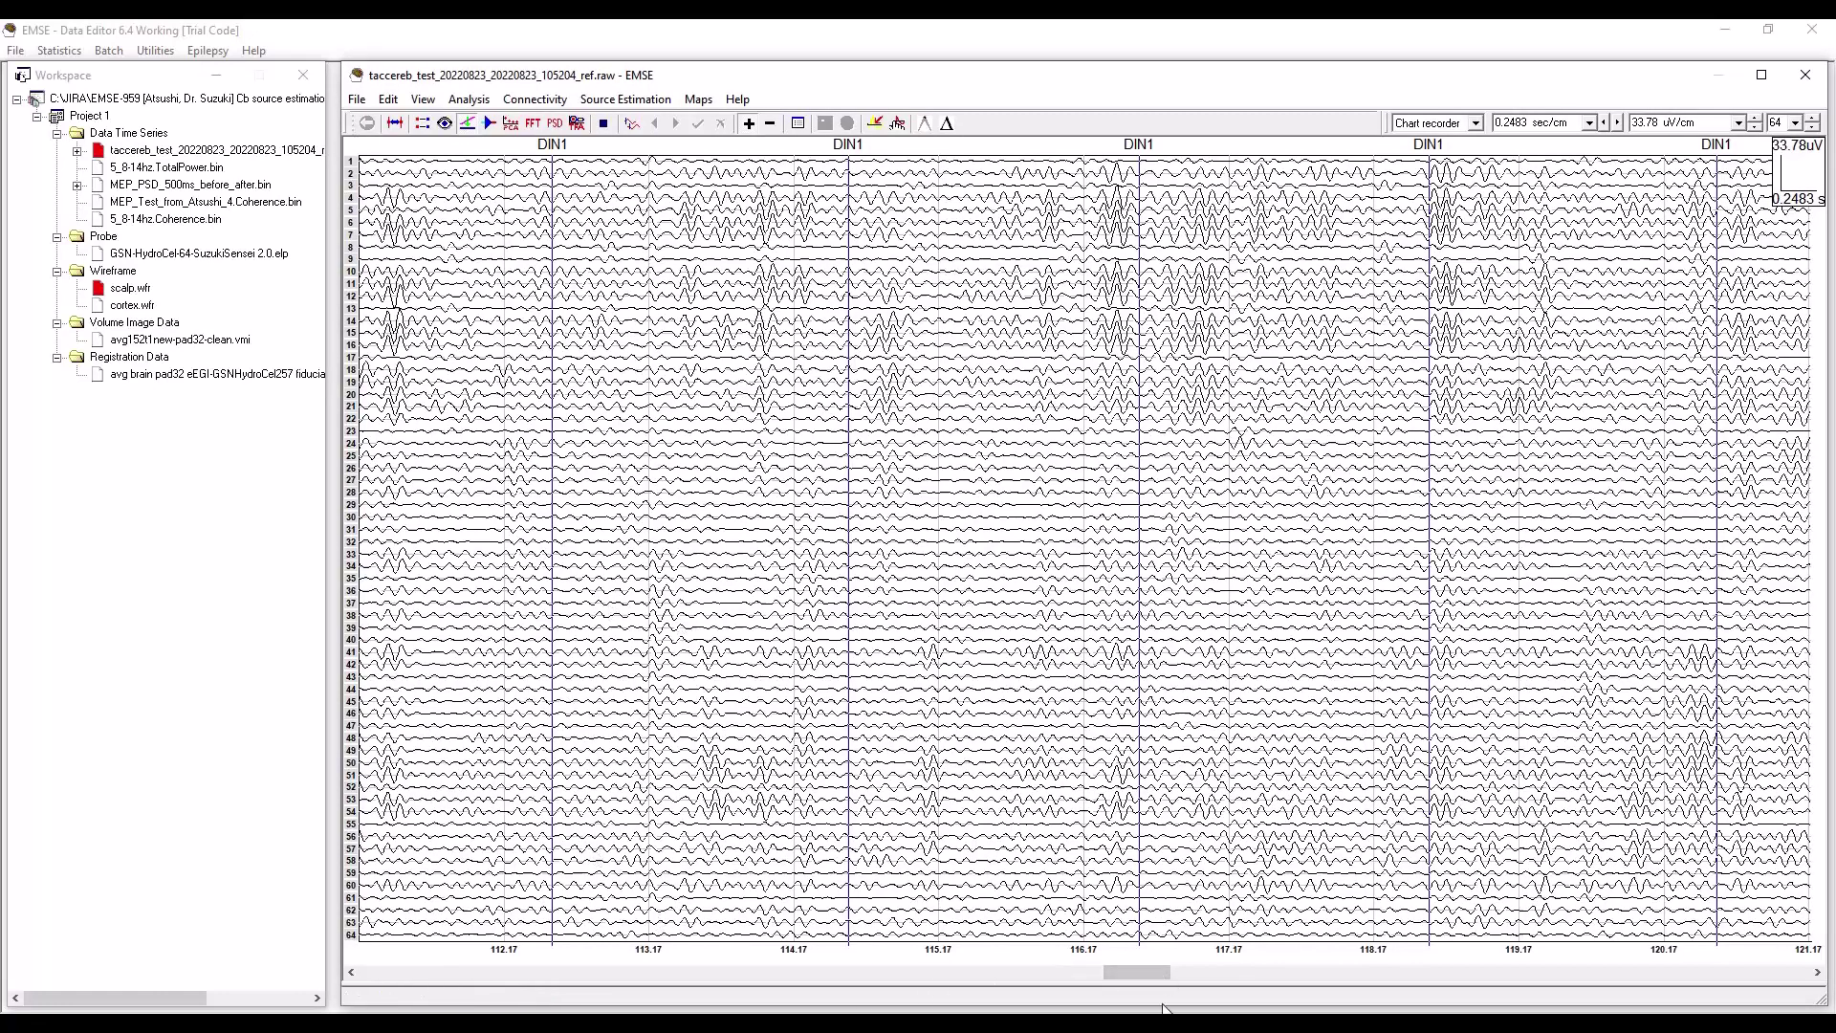
pyautogui.moveTo(1154, 977); pyautogui.dragTo(1218, 975)
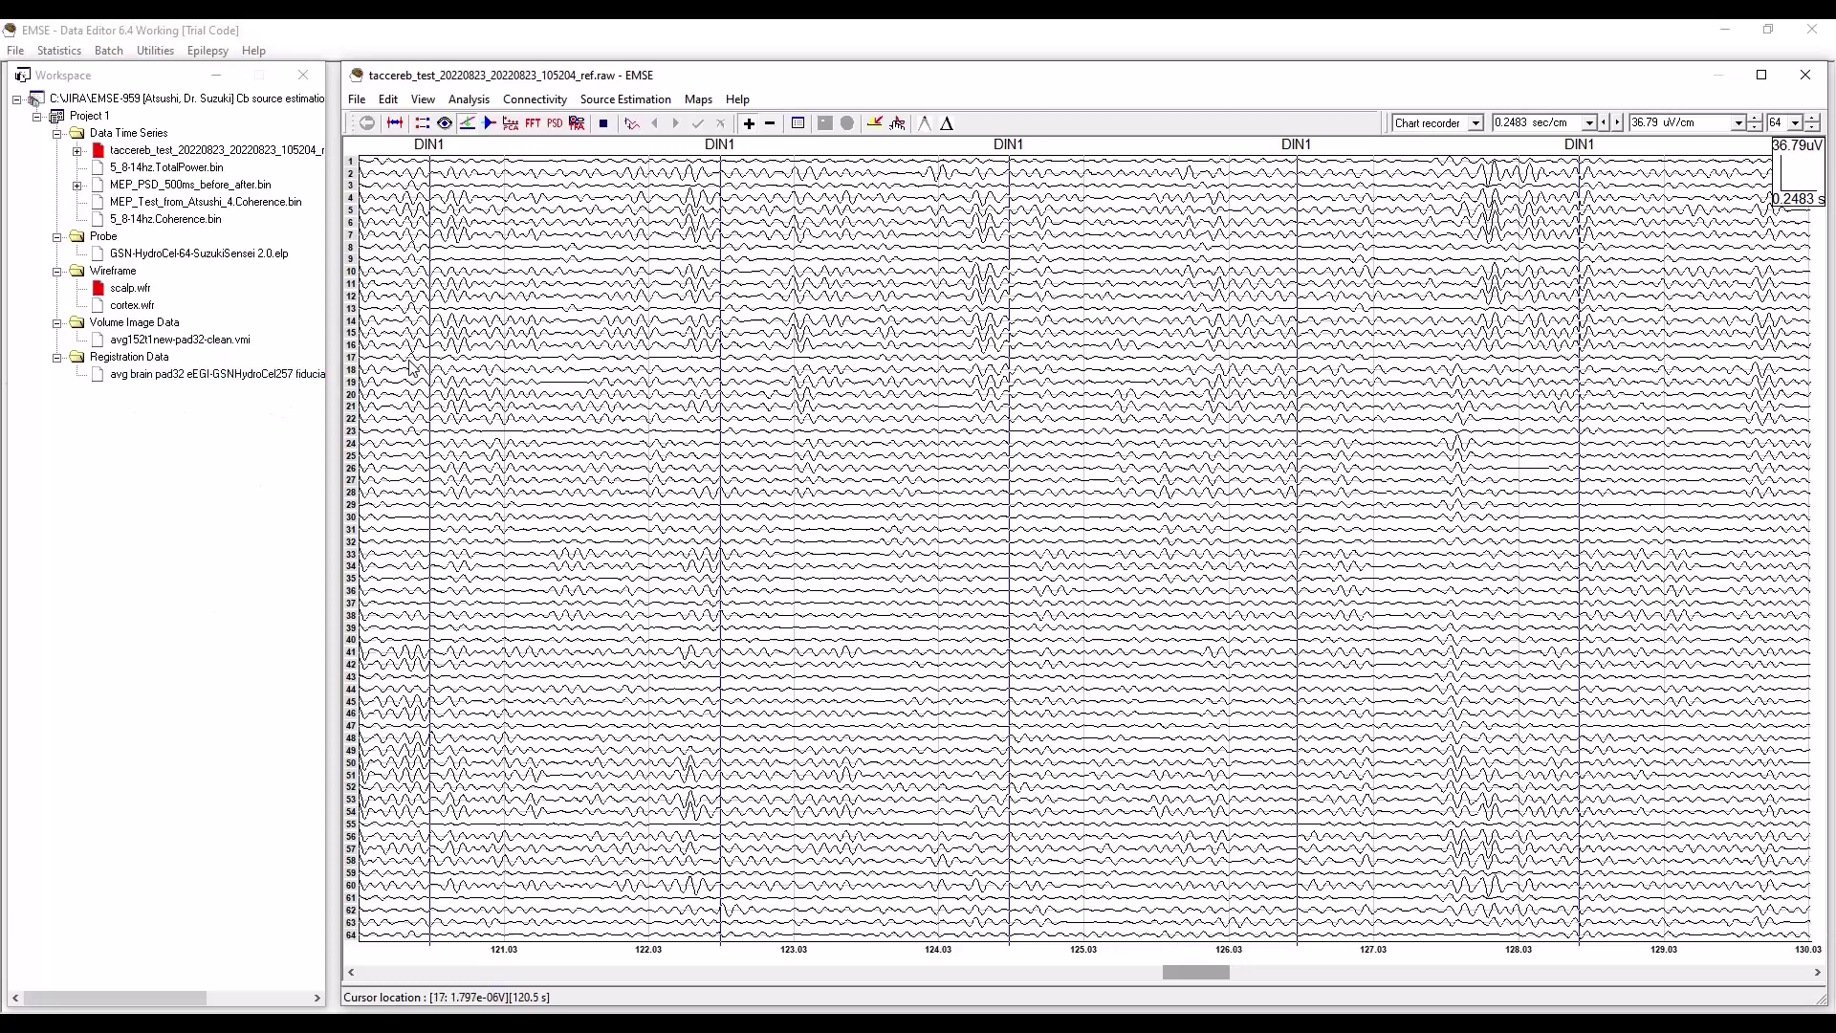
# Add a Rectifier on all channels computing the Hilbert envelope with log10 output.
pyautogui.click(490, 125)
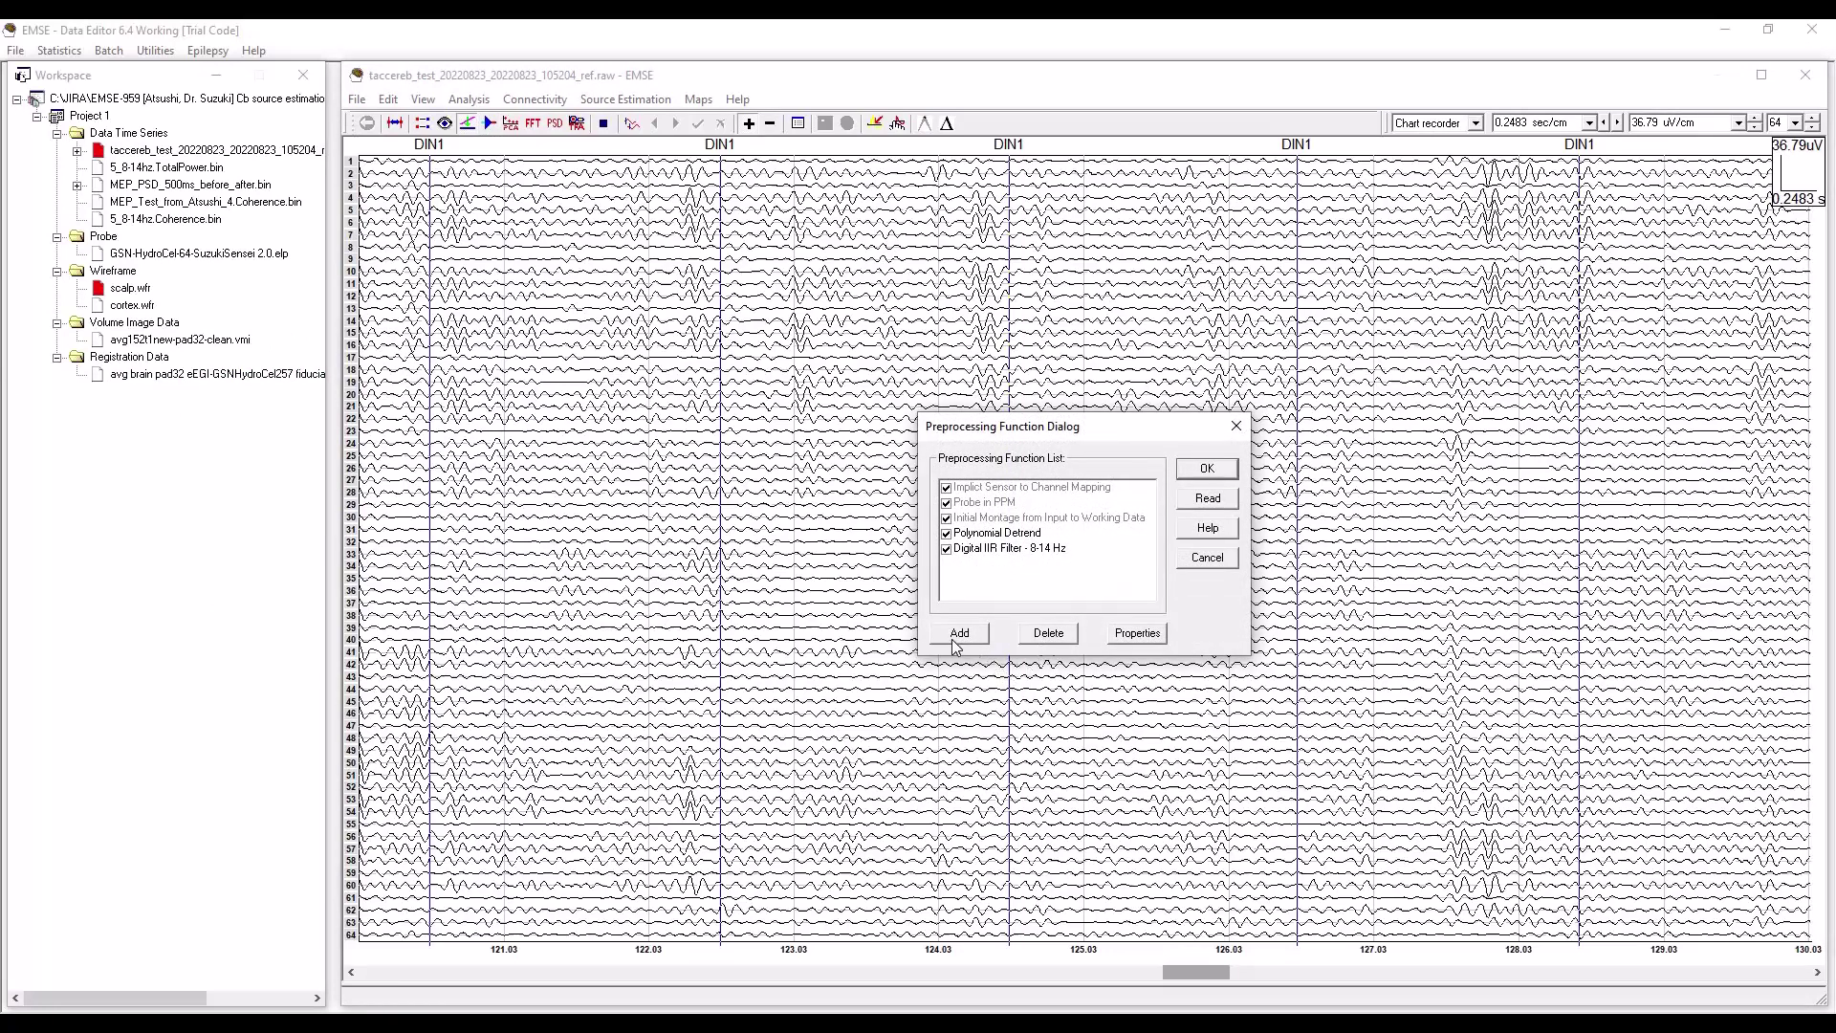
pyautogui.click(957, 637)
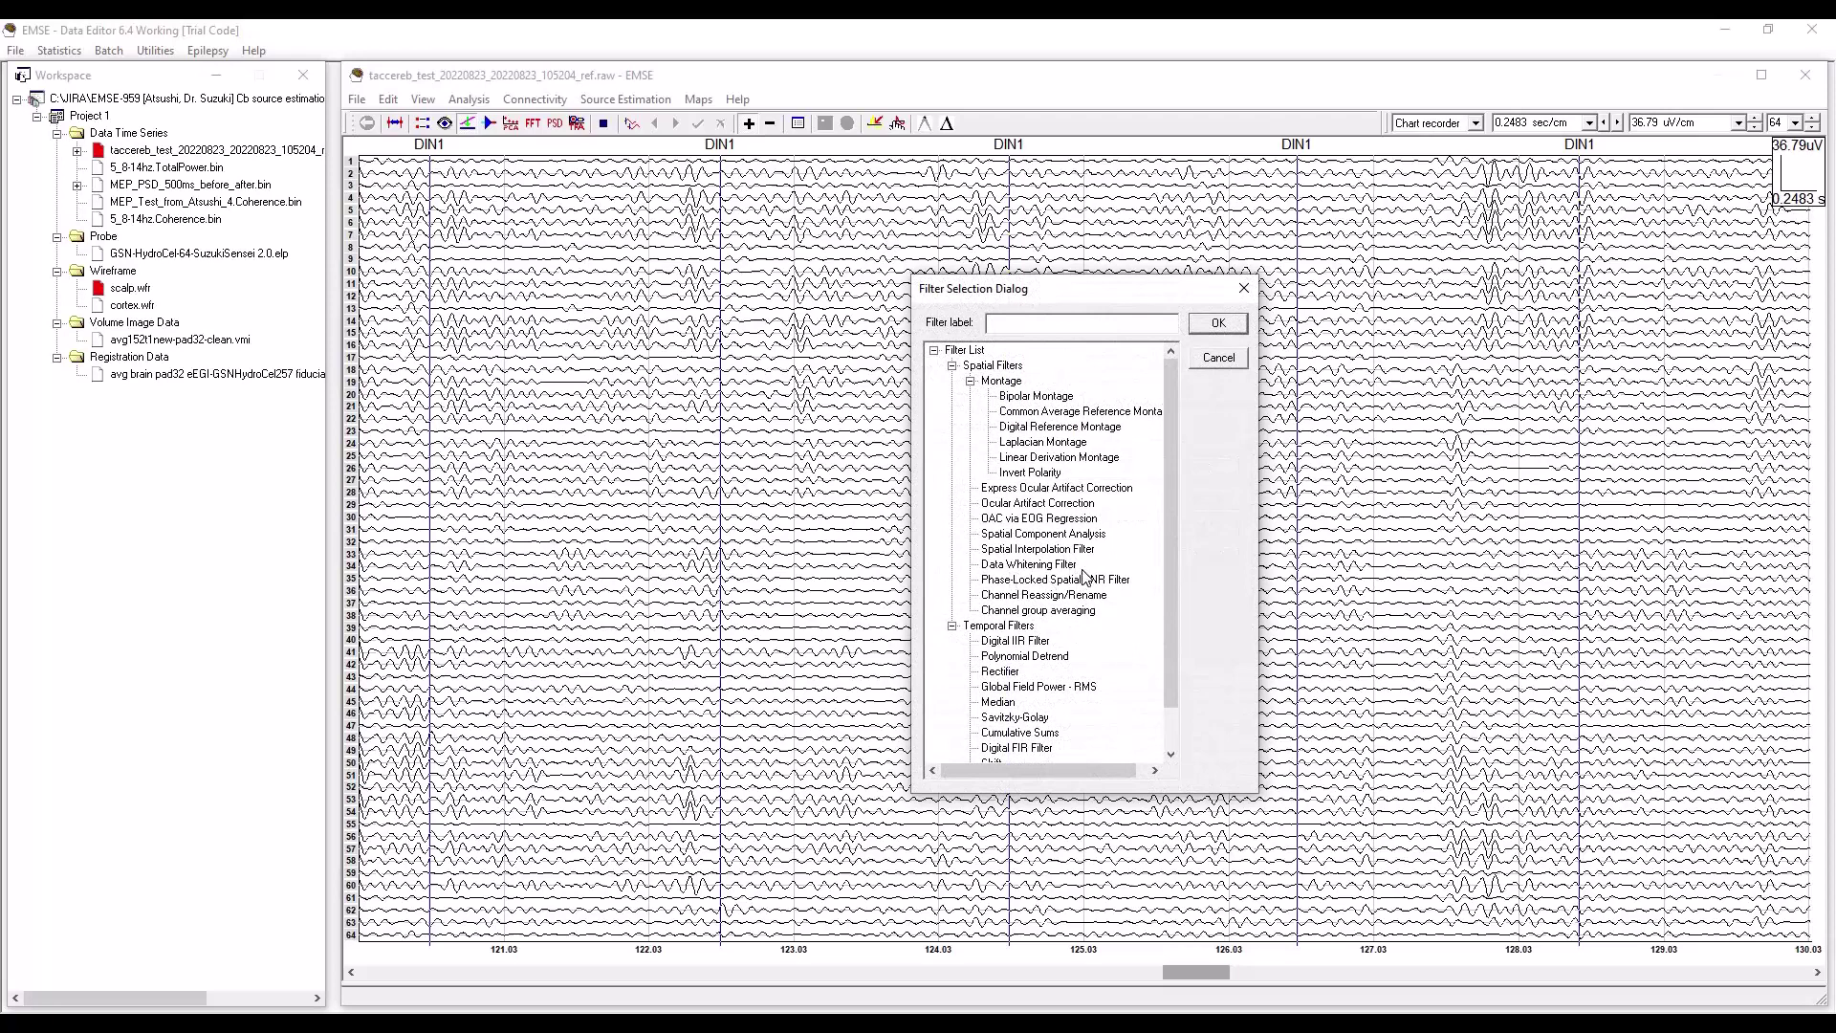
pyautogui.click(999, 672)
pyautogui.click(1219, 325)
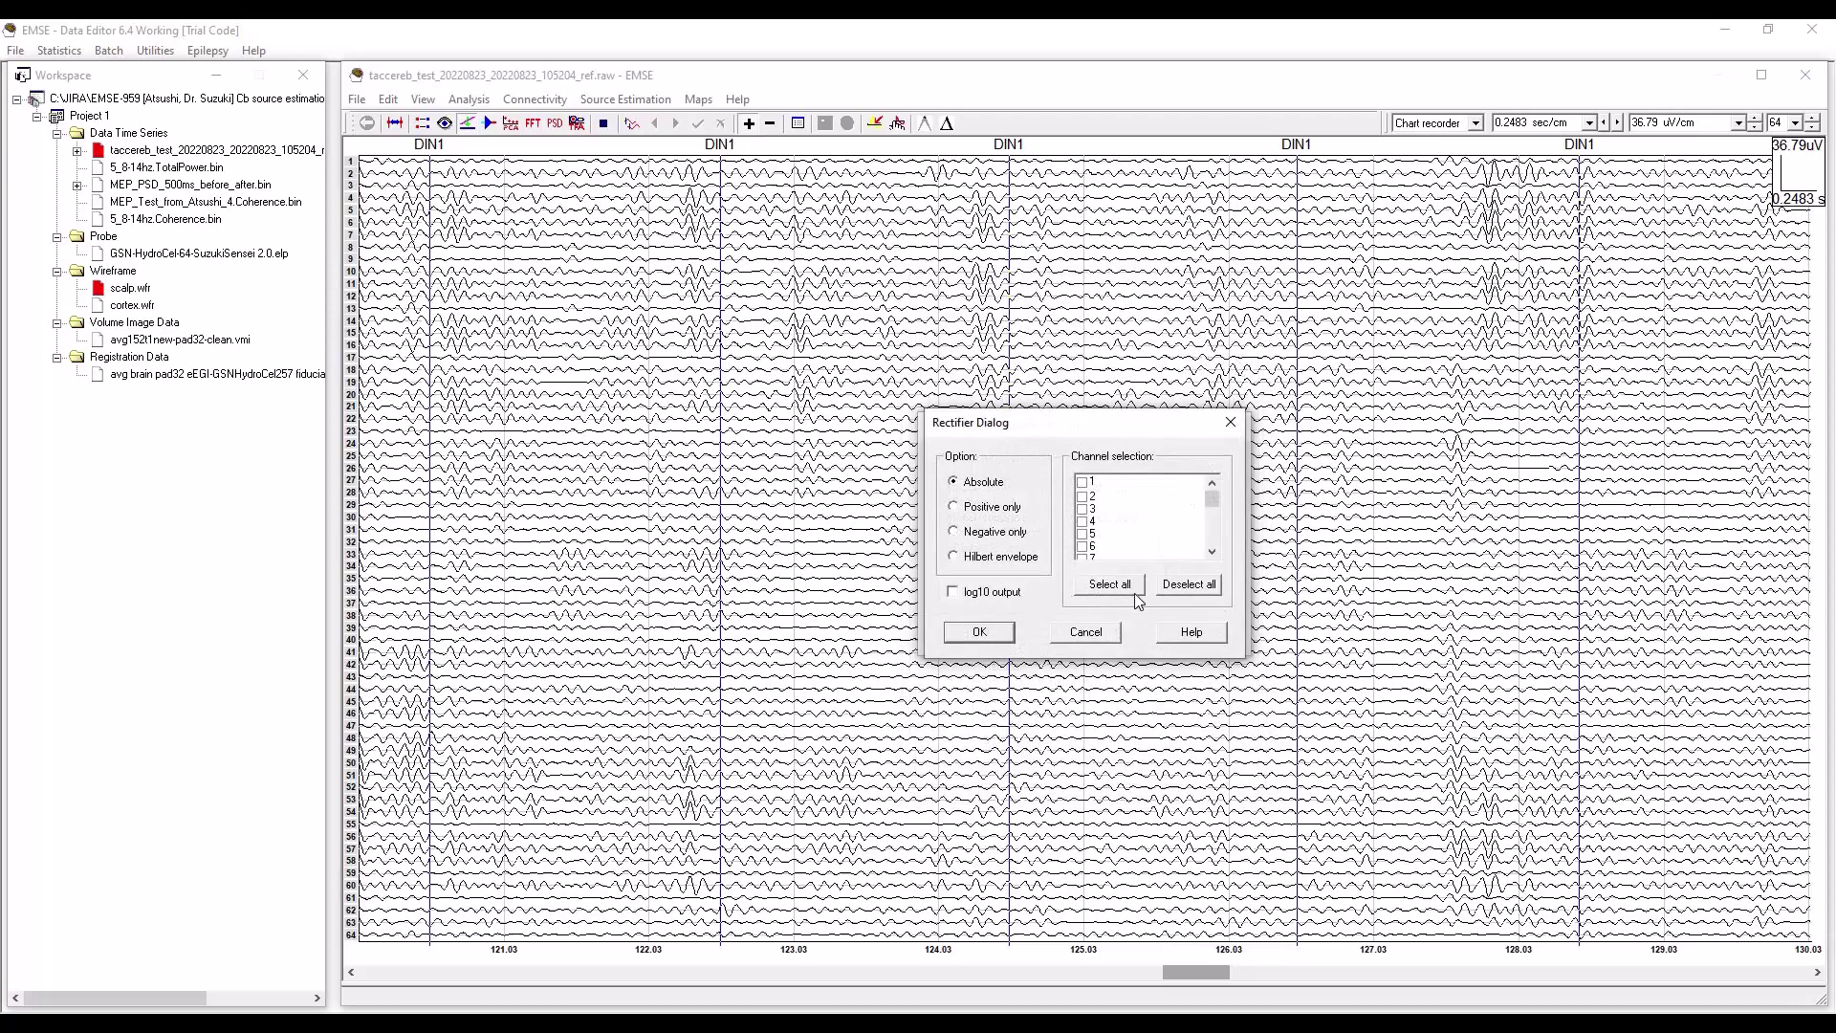
pyautogui.click(1127, 593)
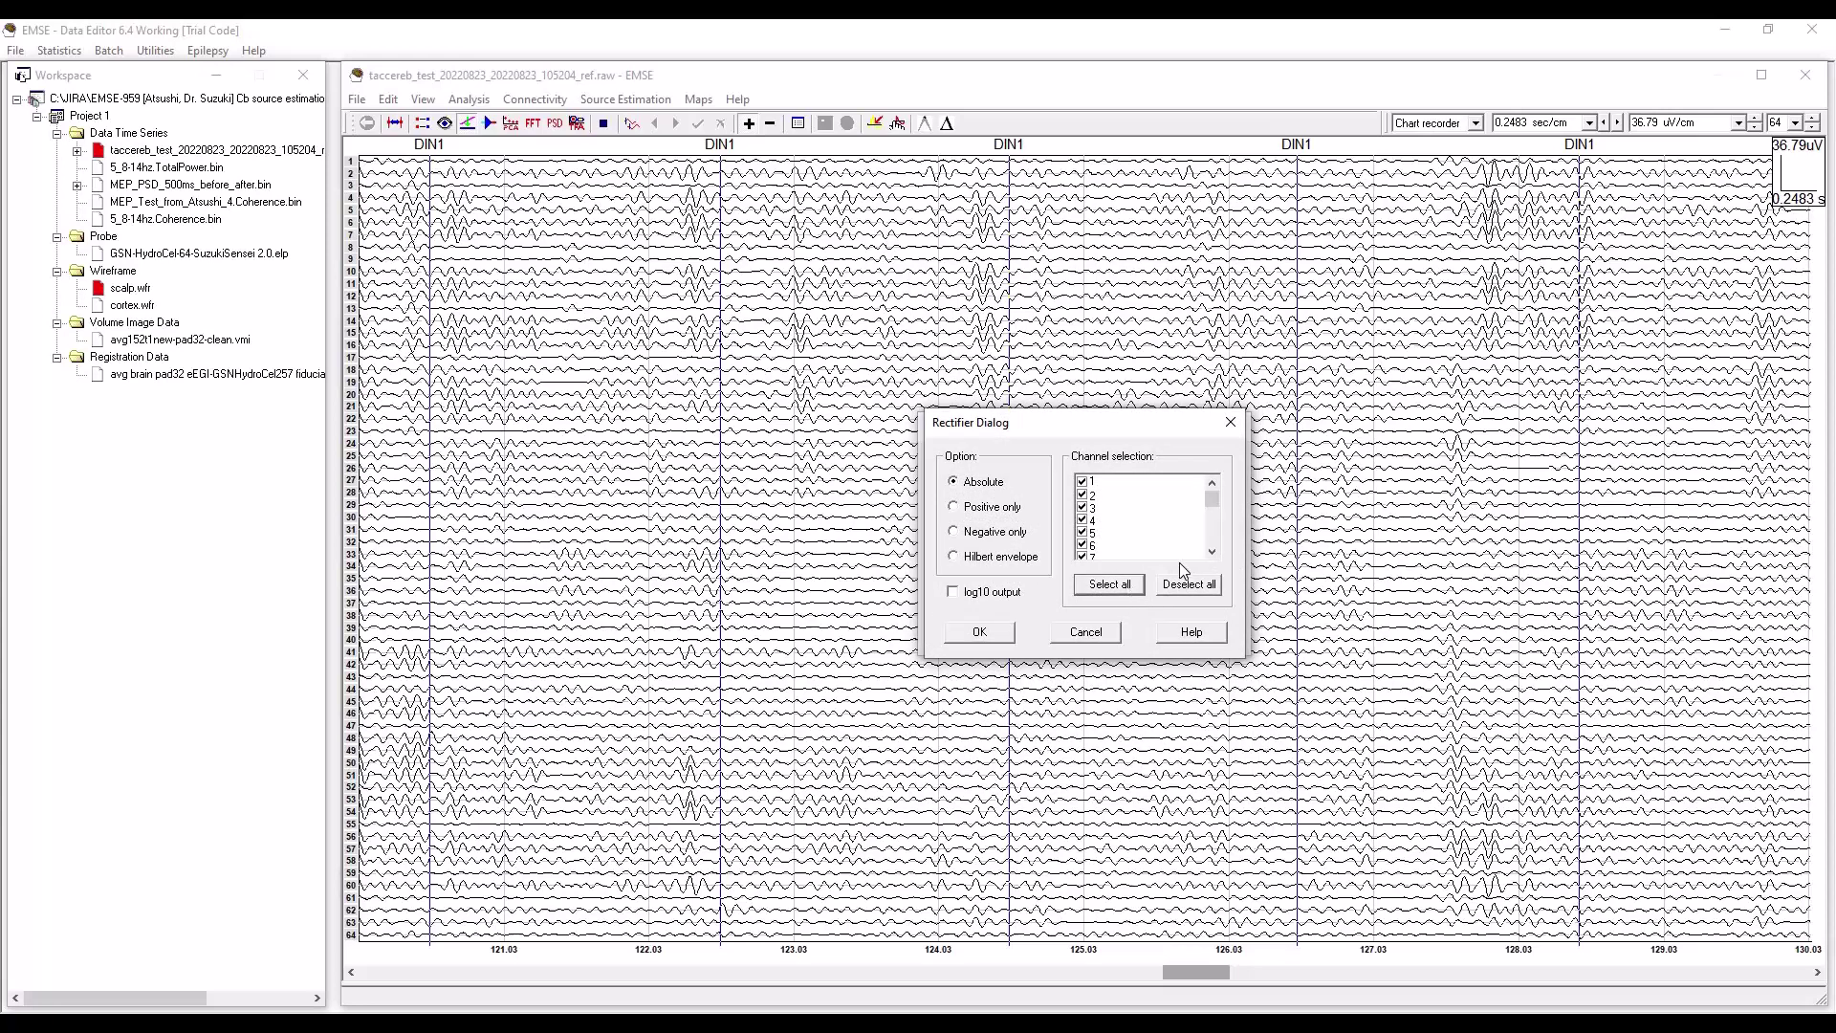
pyautogui.click(956, 559)
pyautogui.click(954, 594)
pyautogui.click(985, 640)
pyautogui.click(985, 641)
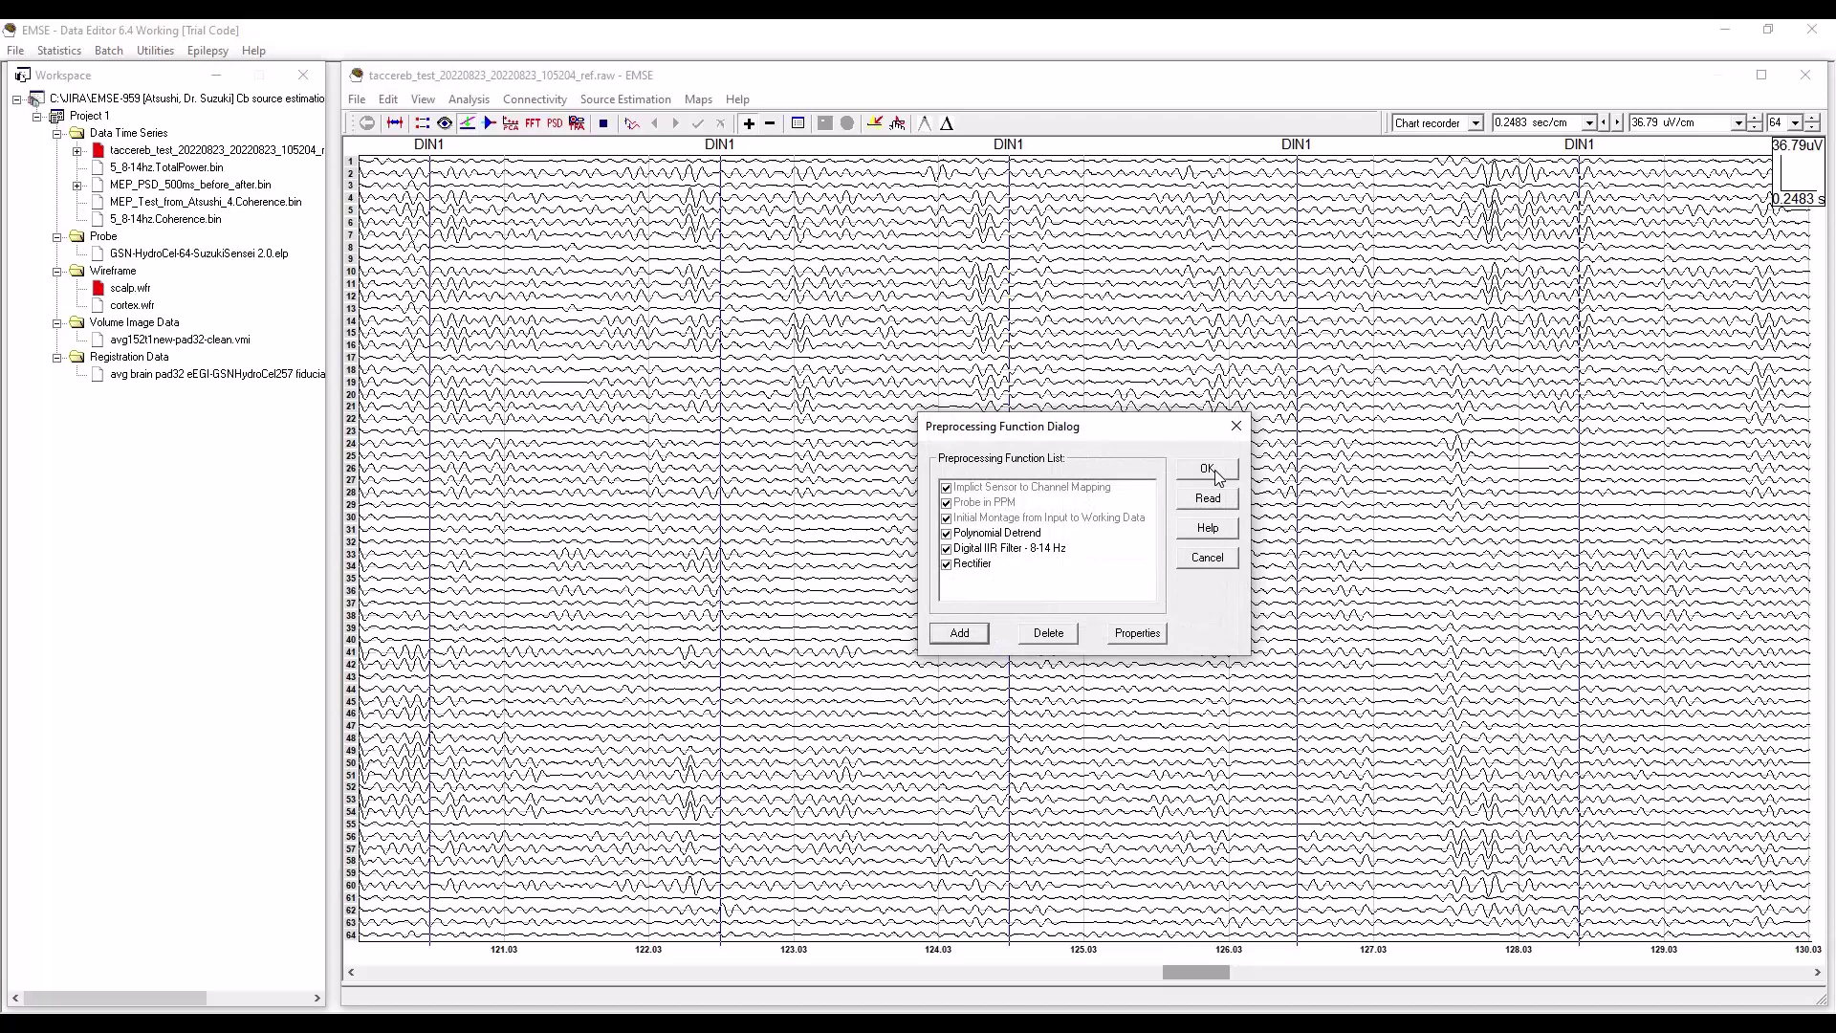
# Apply the Hilbert envelope chain, then append a default Polynomial Detrend and reapply.
pyautogui.click(1209, 468)
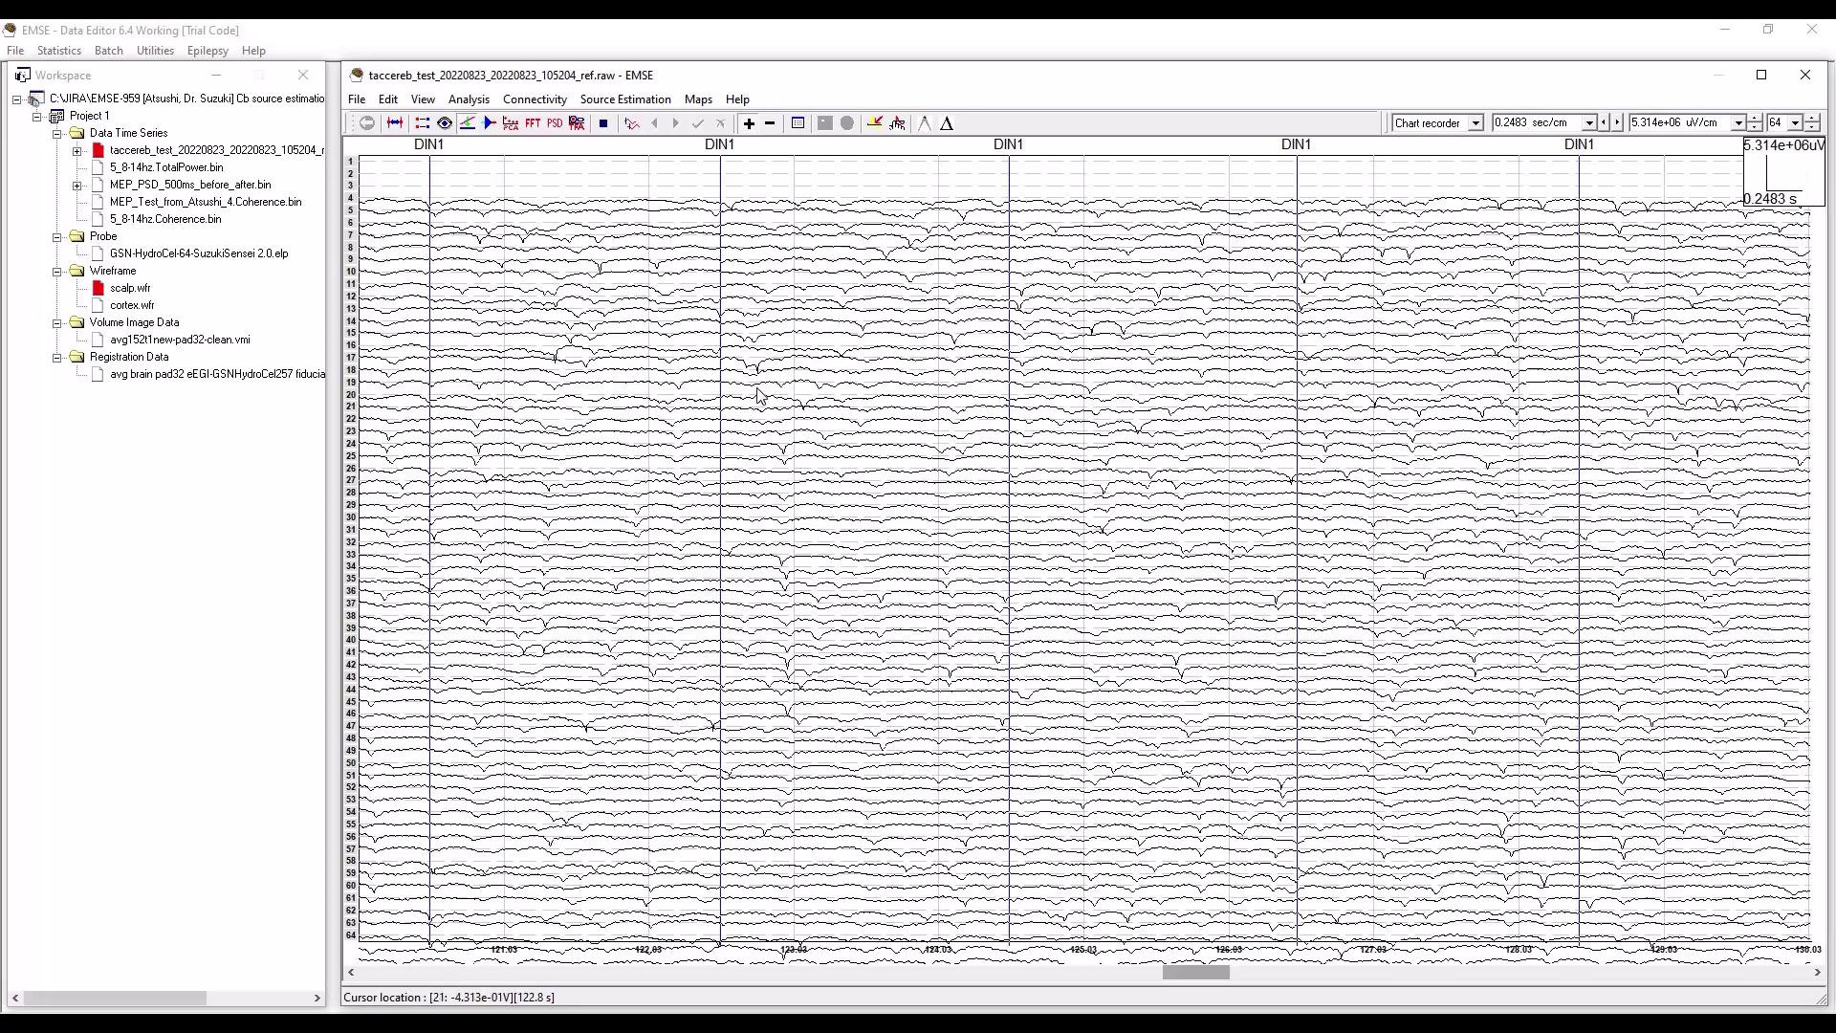
pyautogui.click(492, 126)
pyautogui.click(960, 635)
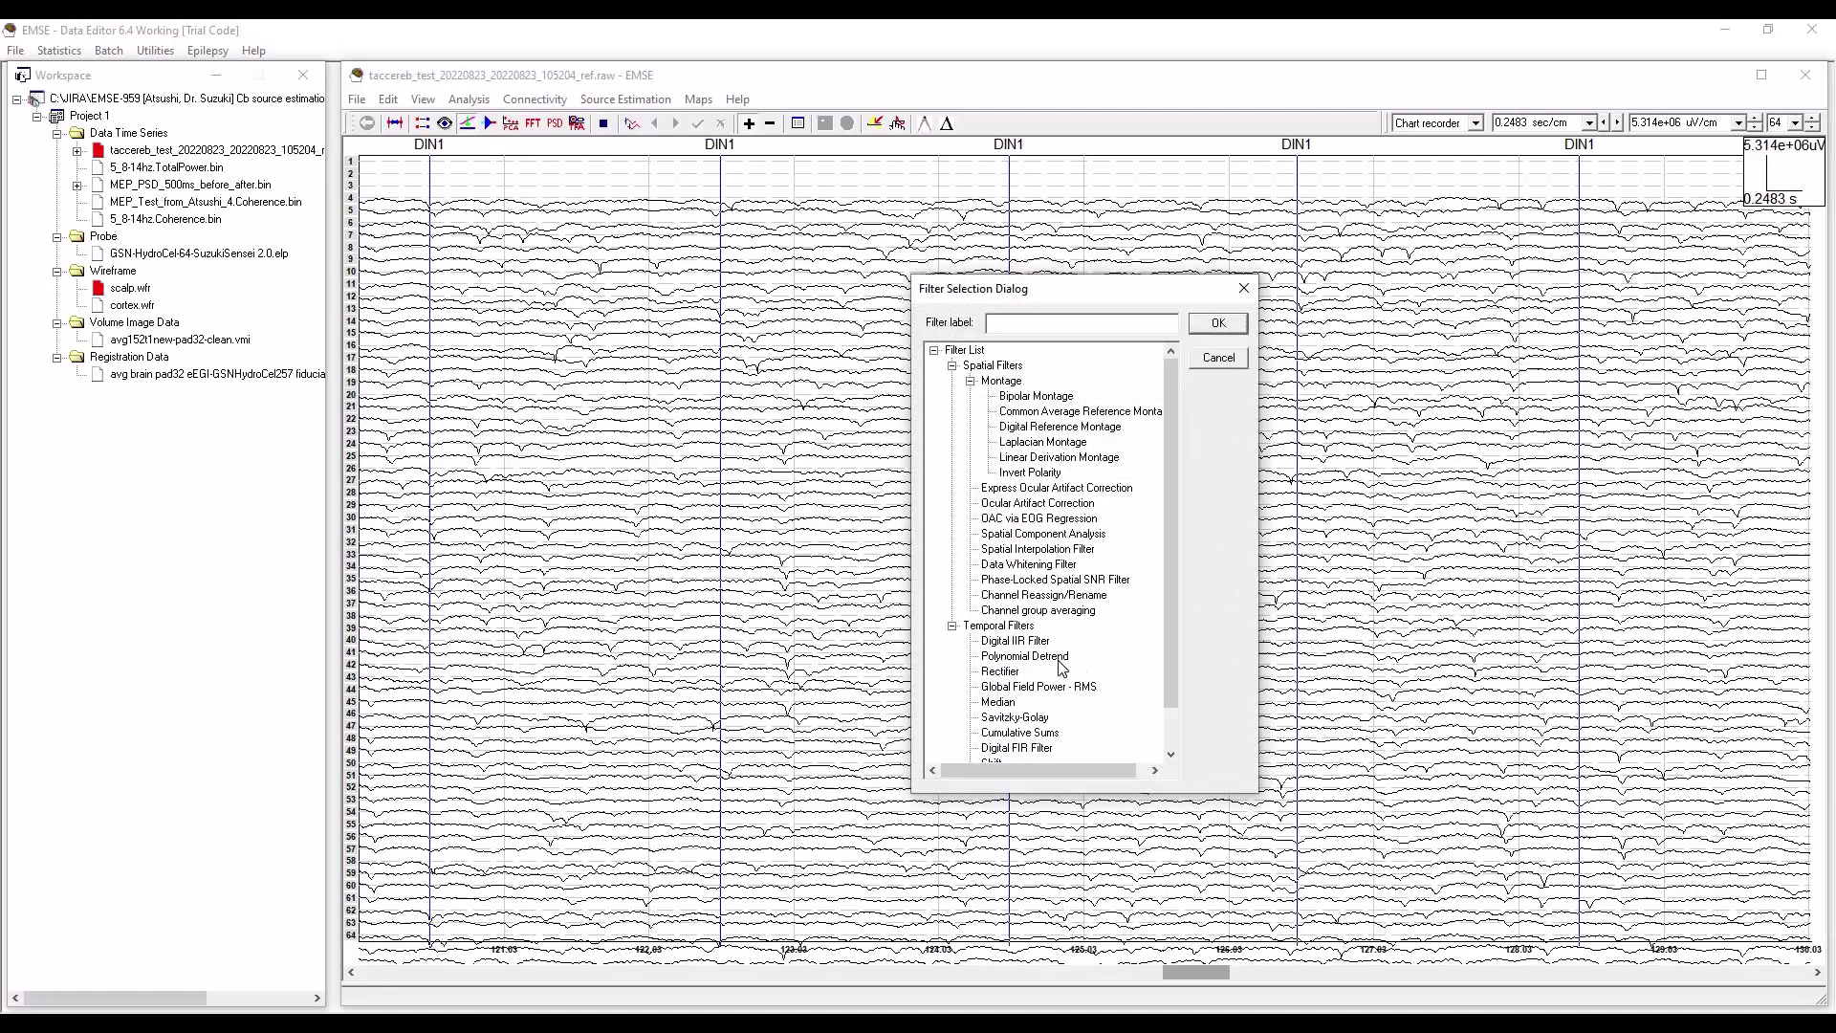
pyautogui.click(1058, 658)
pyautogui.click(1218, 325)
pyautogui.click(1003, 721)
pyautogui.click(1207, 469)
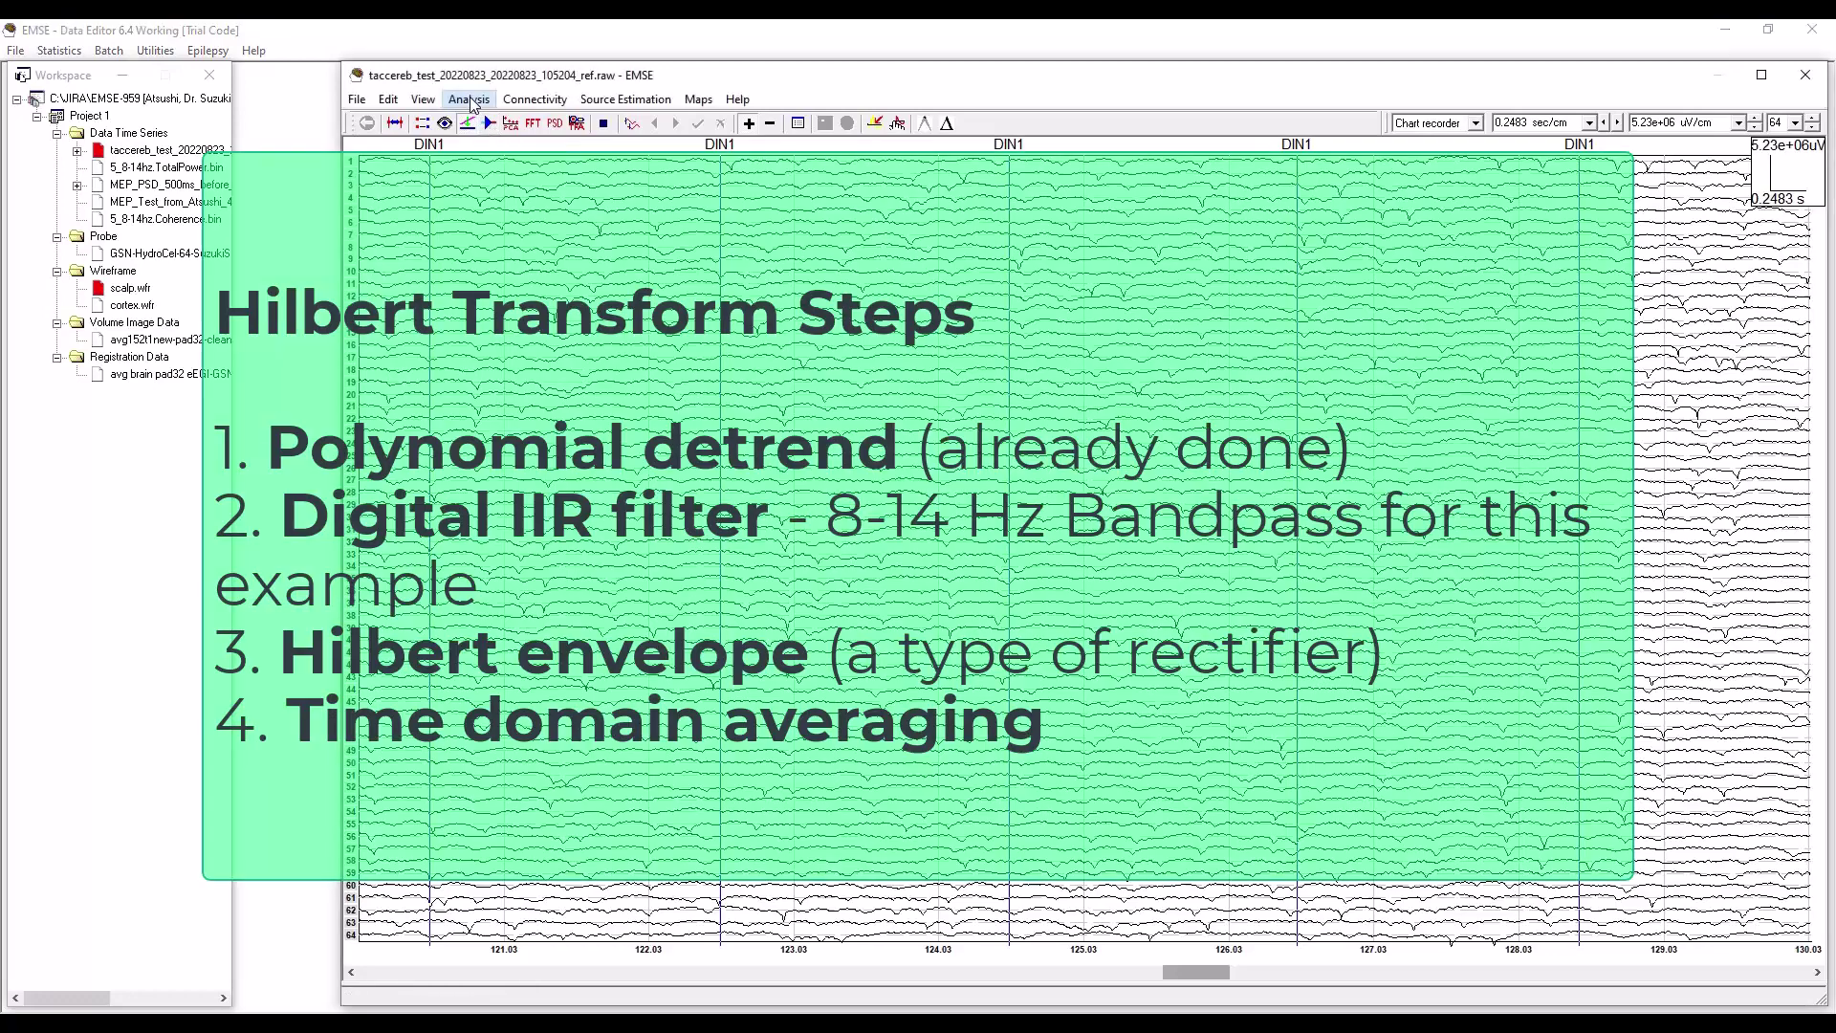
# Average the envelope over DIN1 events with 20% interval padding and default rejection and baseline settings.
pyautogui.click(469, 99)
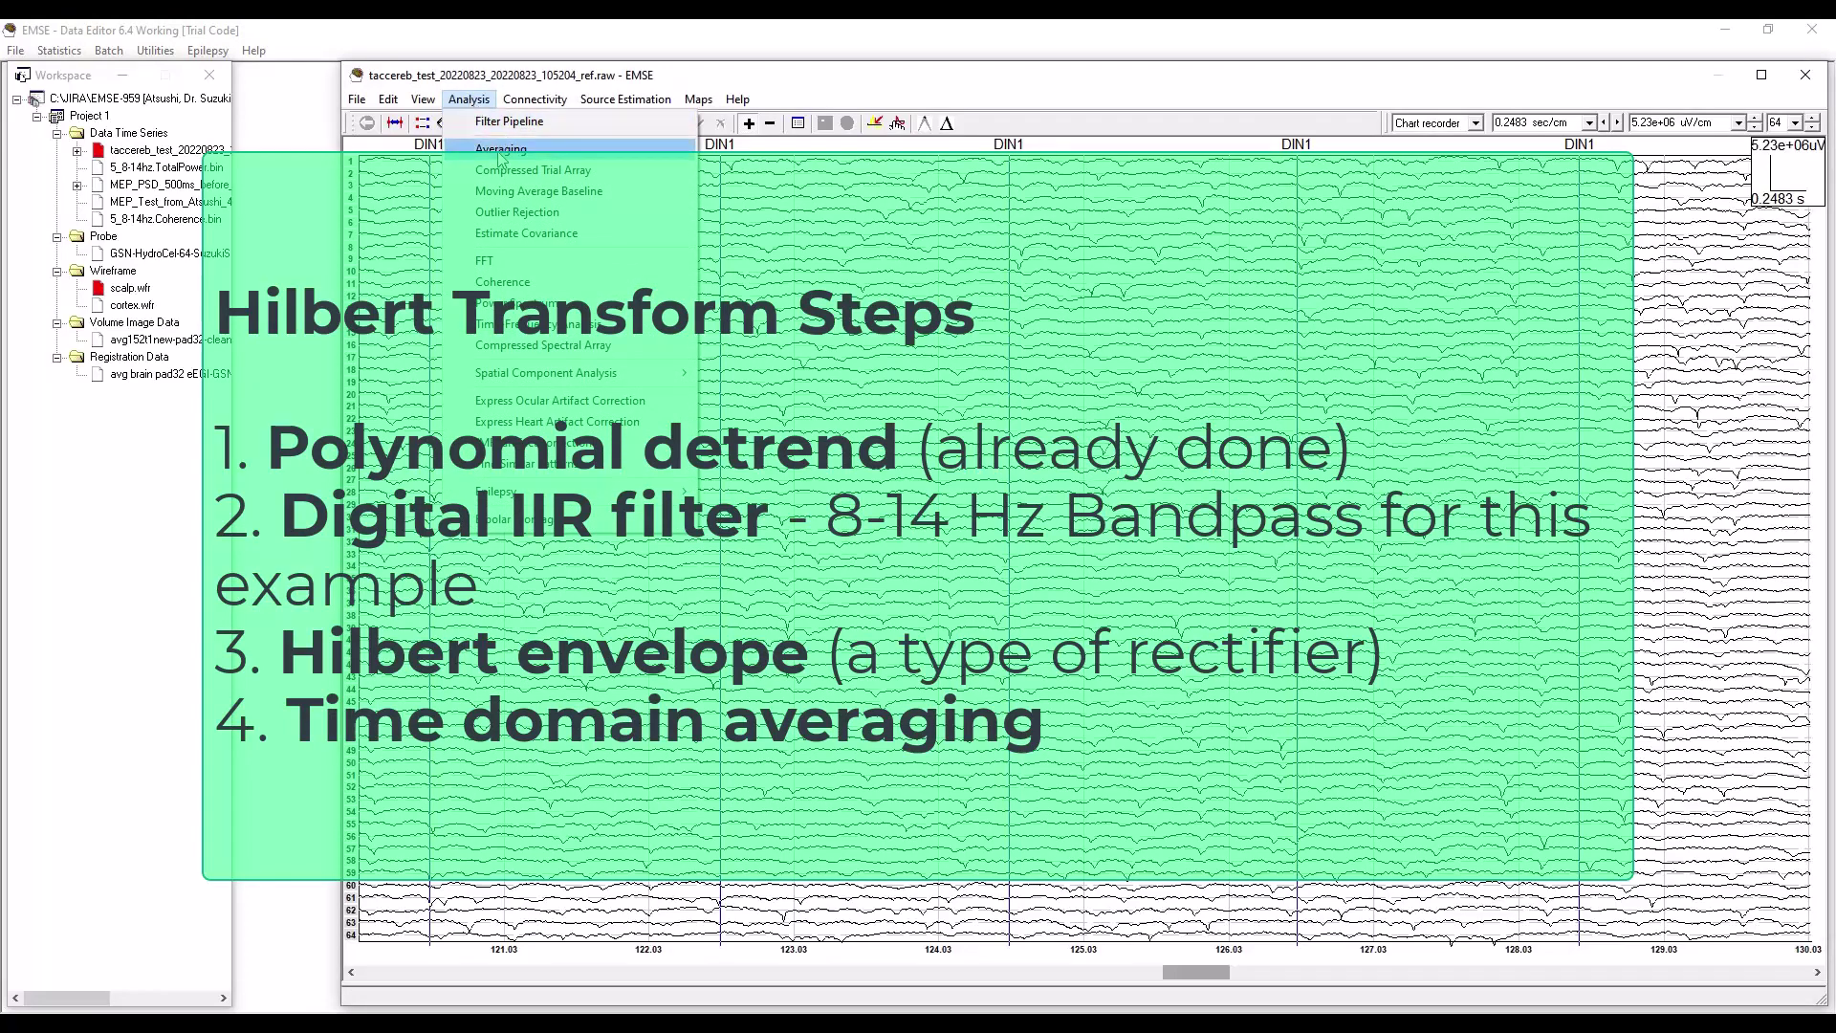
pyautogui.click(504, 151)
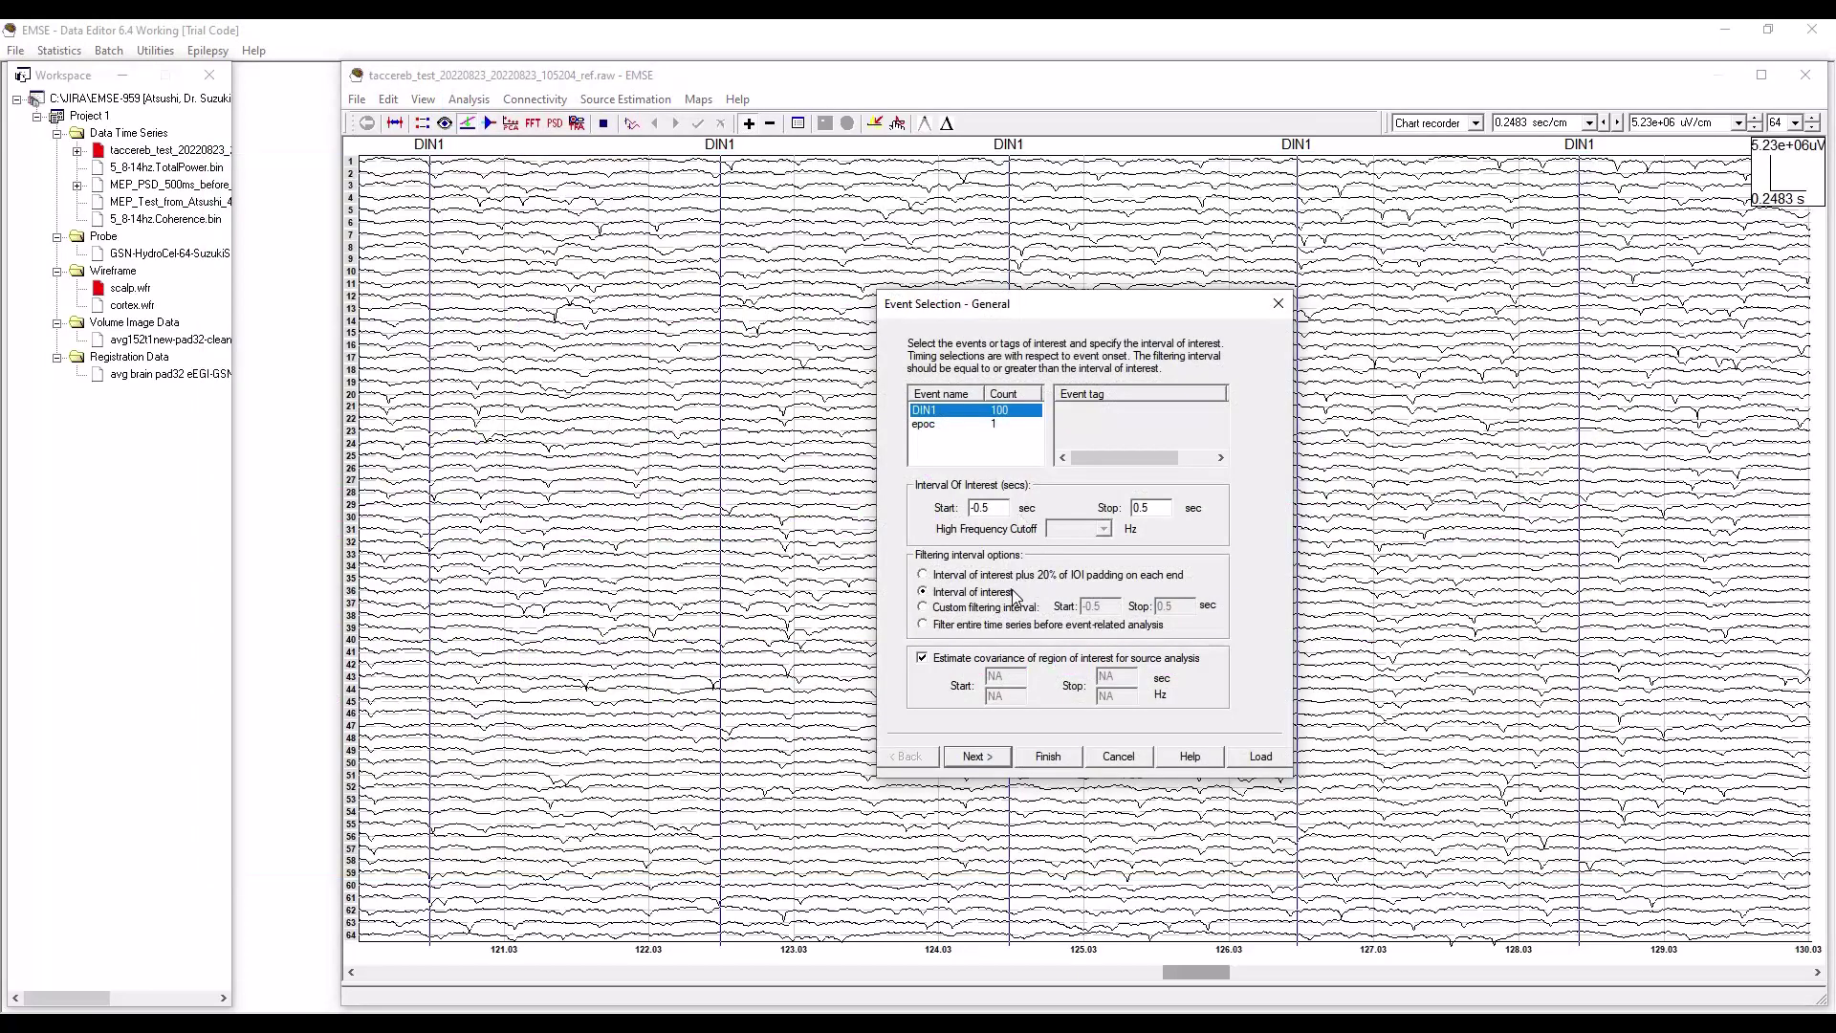
pyautogui.click(928, 576)
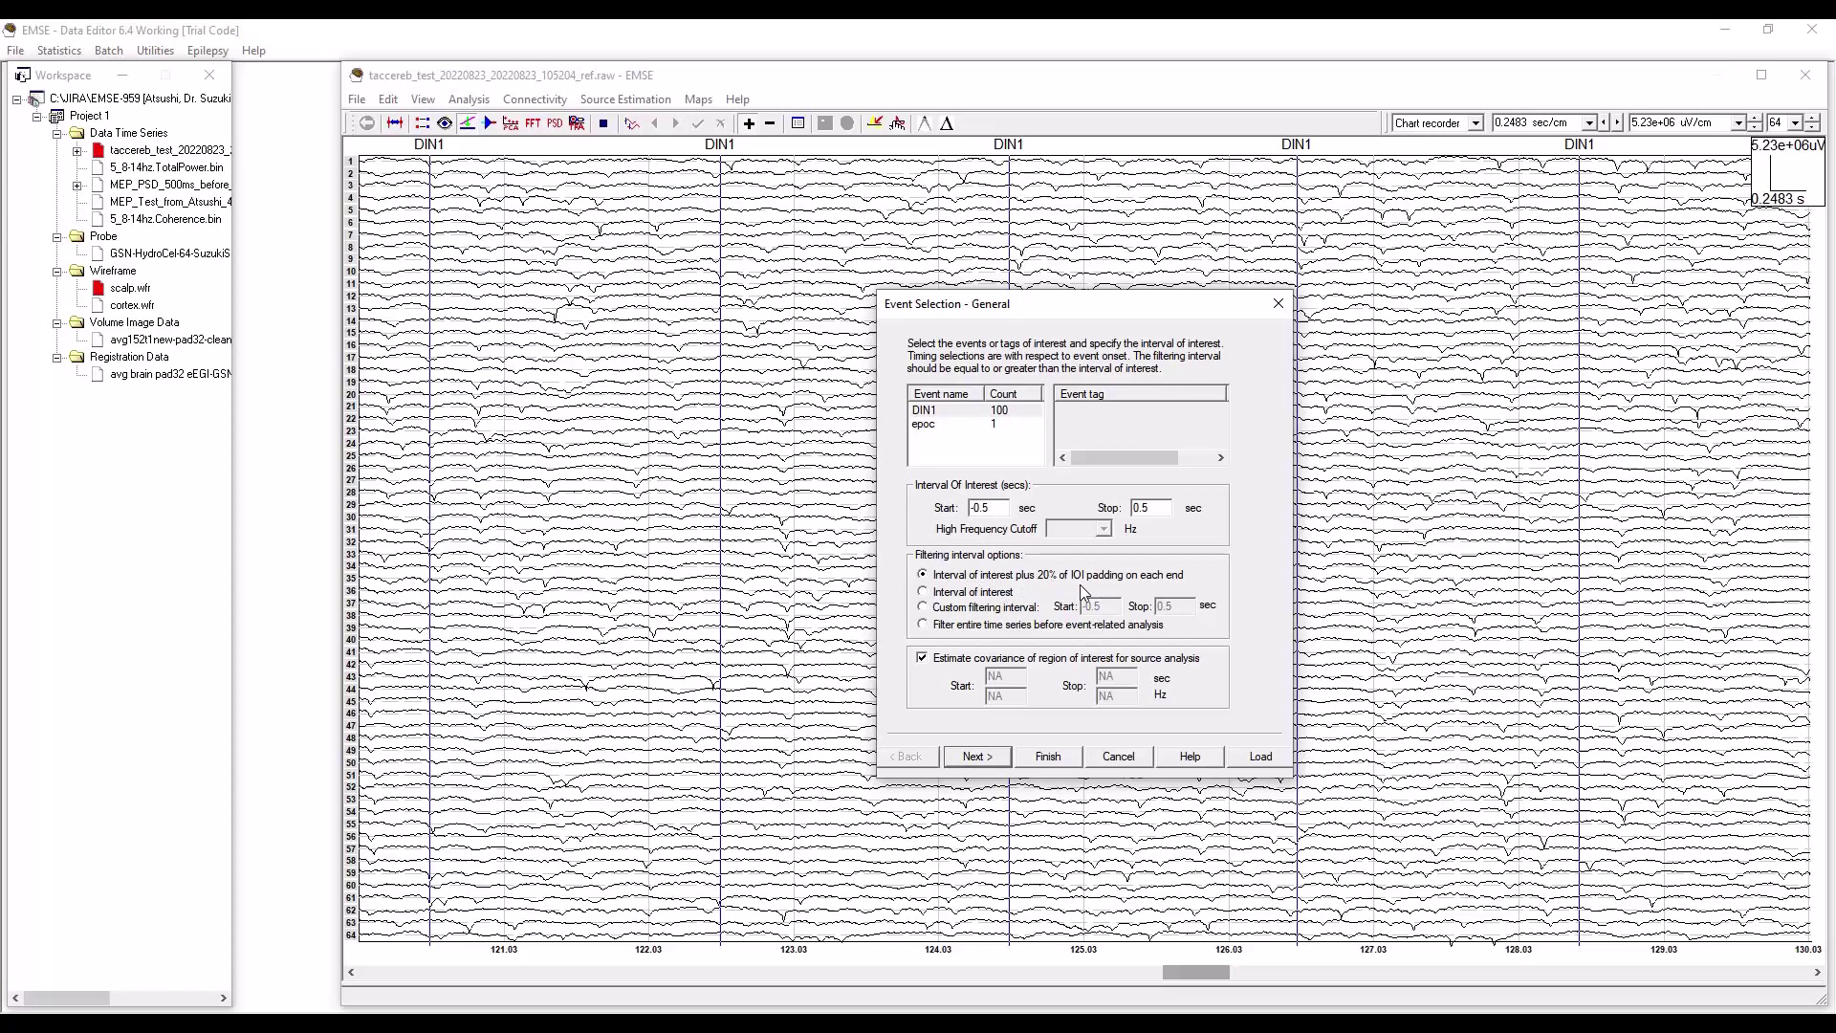
pyautogui.click(976, 757)
pyautogui.click(977, 759)
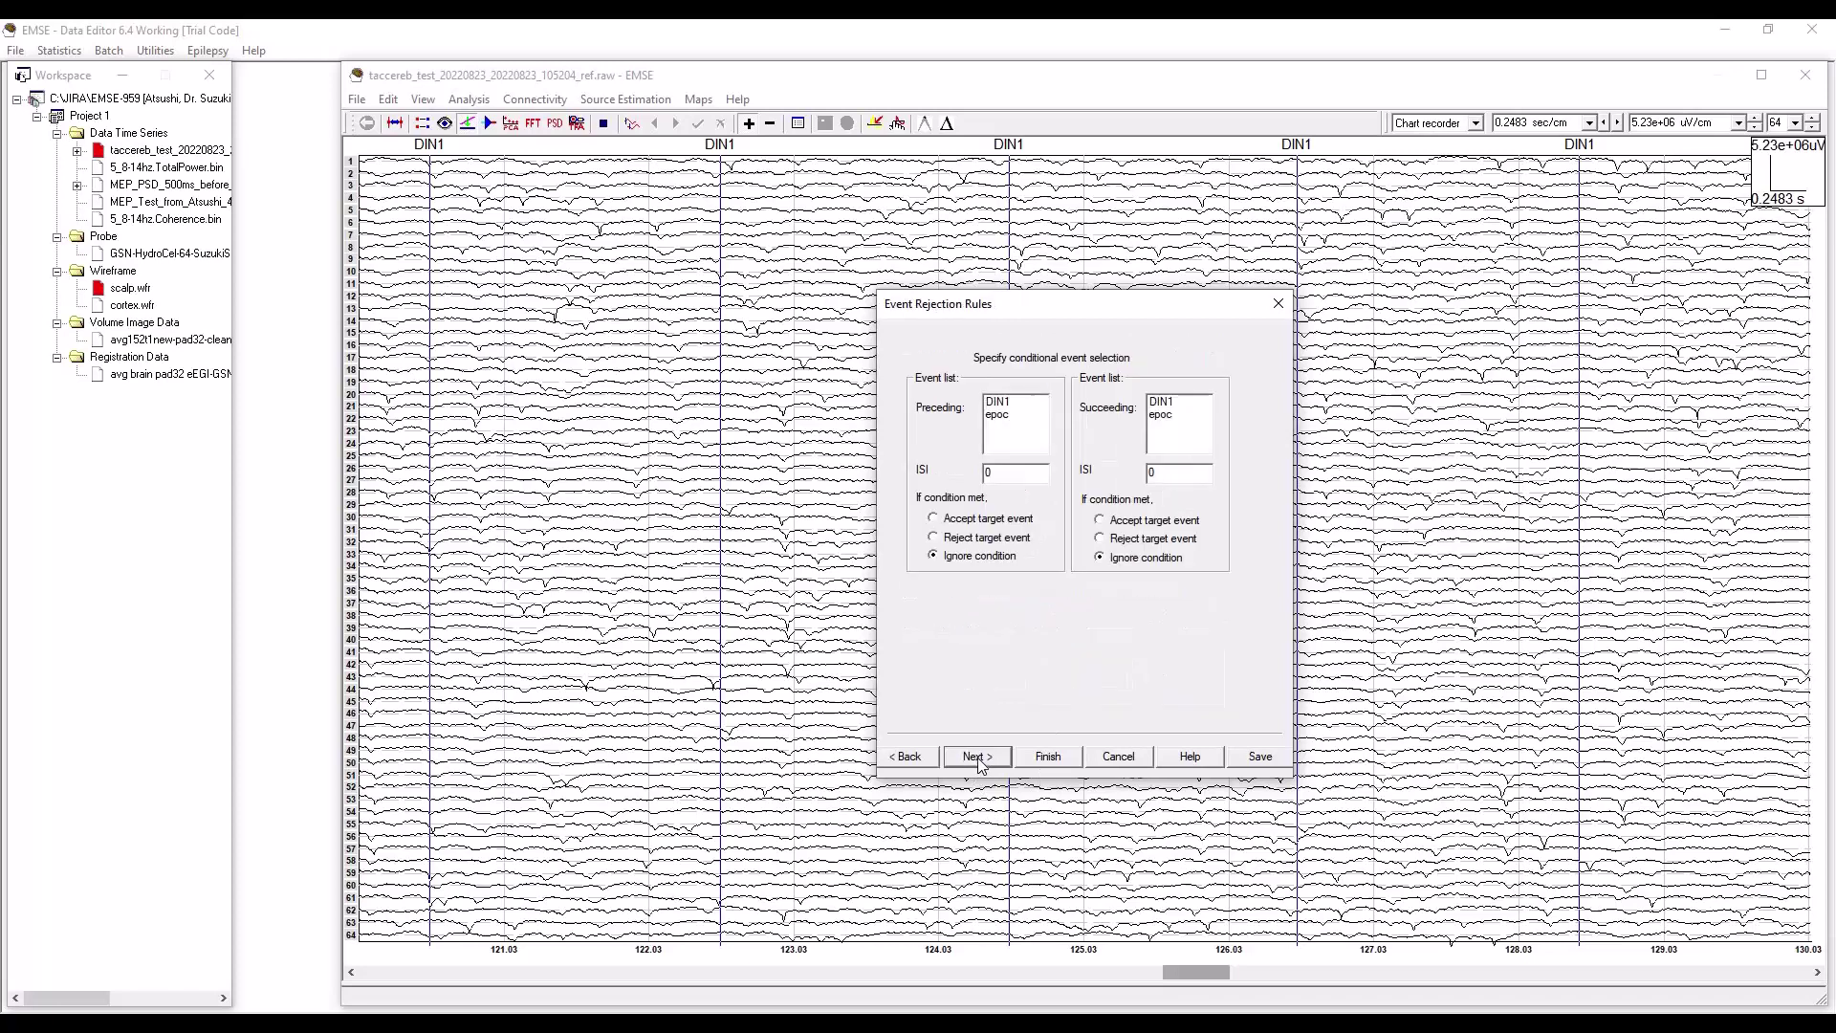
pyautogui.click(978, 757)
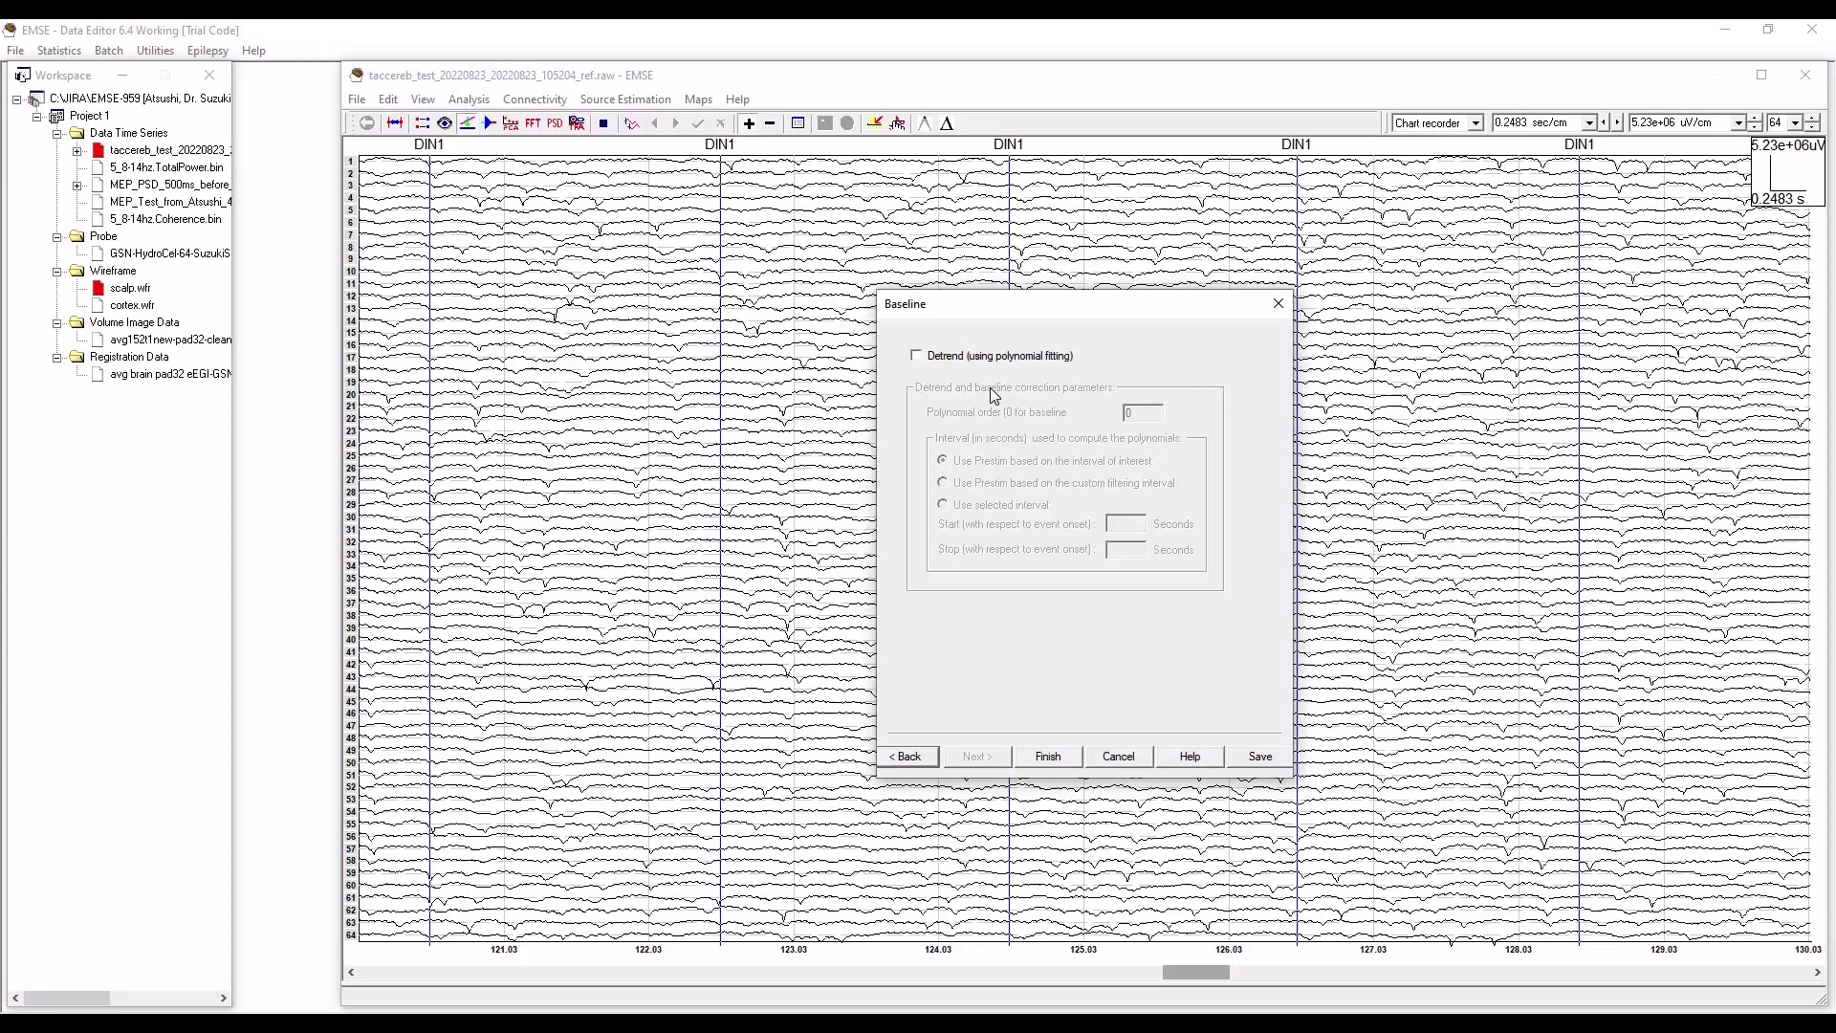
pyautogui.click(1056, 759)
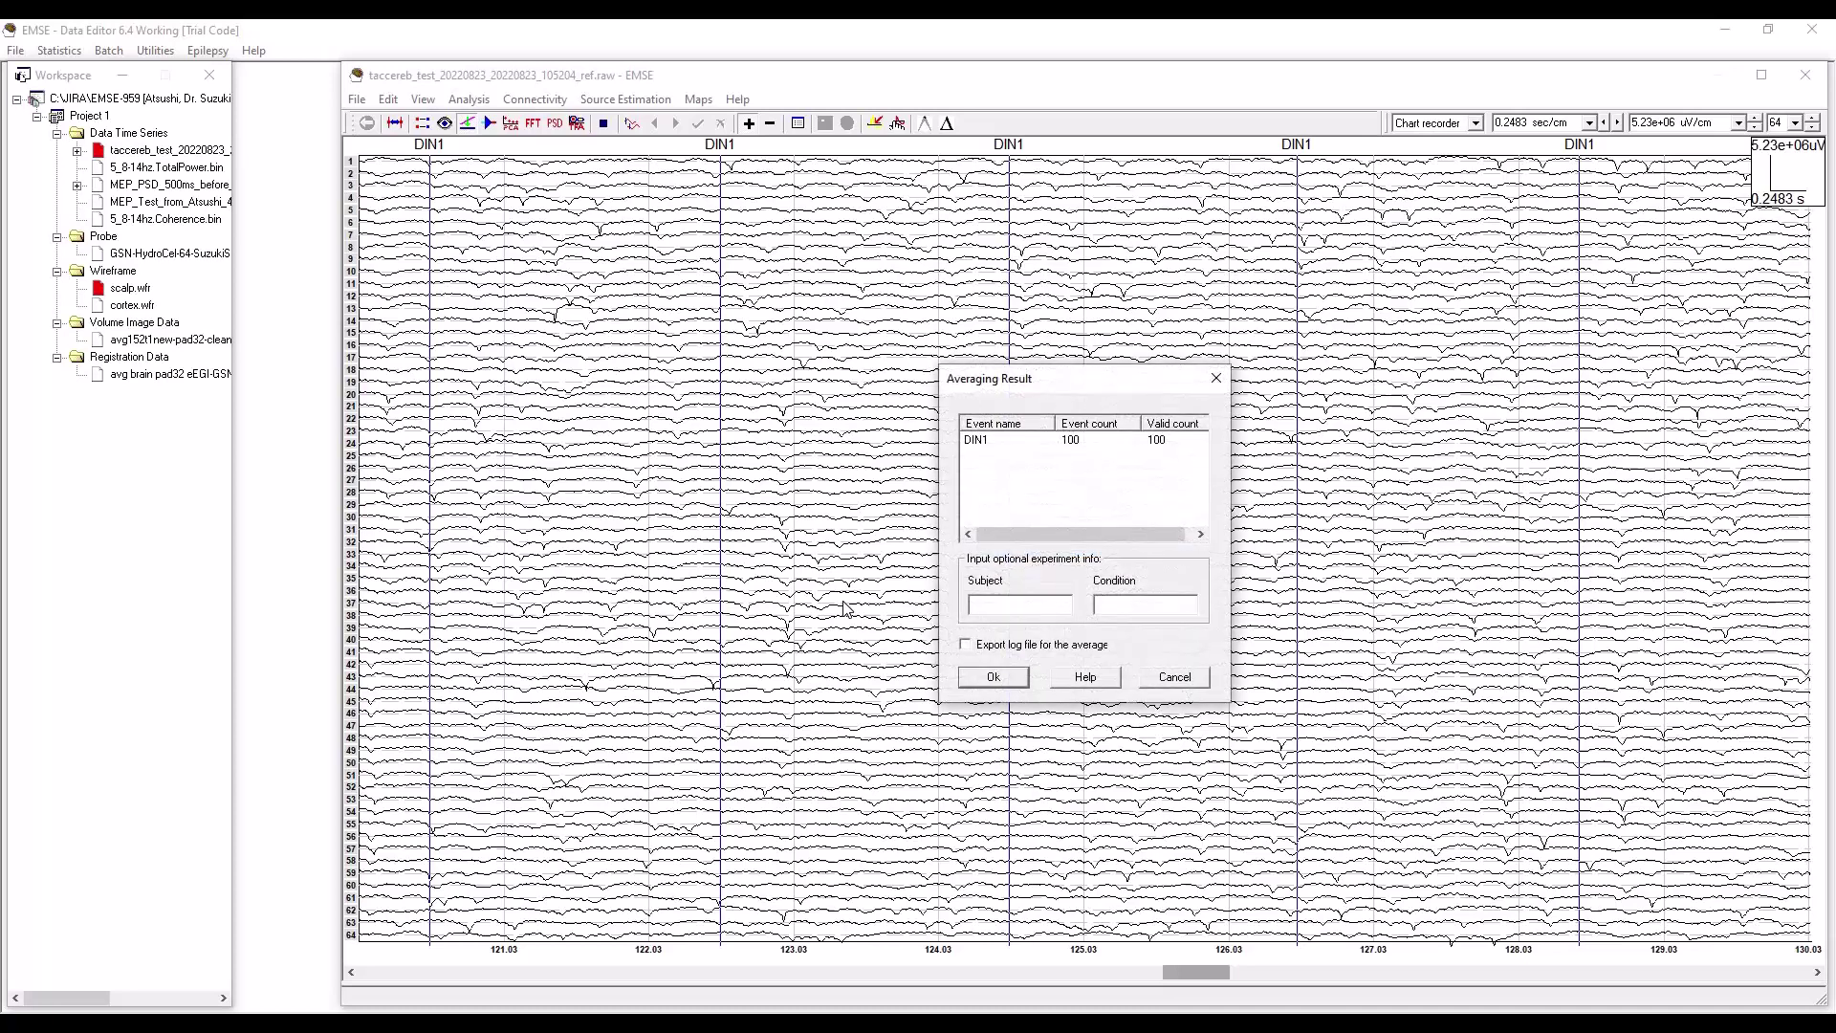
# Save the average over the existing MEP_8-14Hz_HilbertTransform_500ms_before_after.bin file.
pyautogui.click(1006, 680)
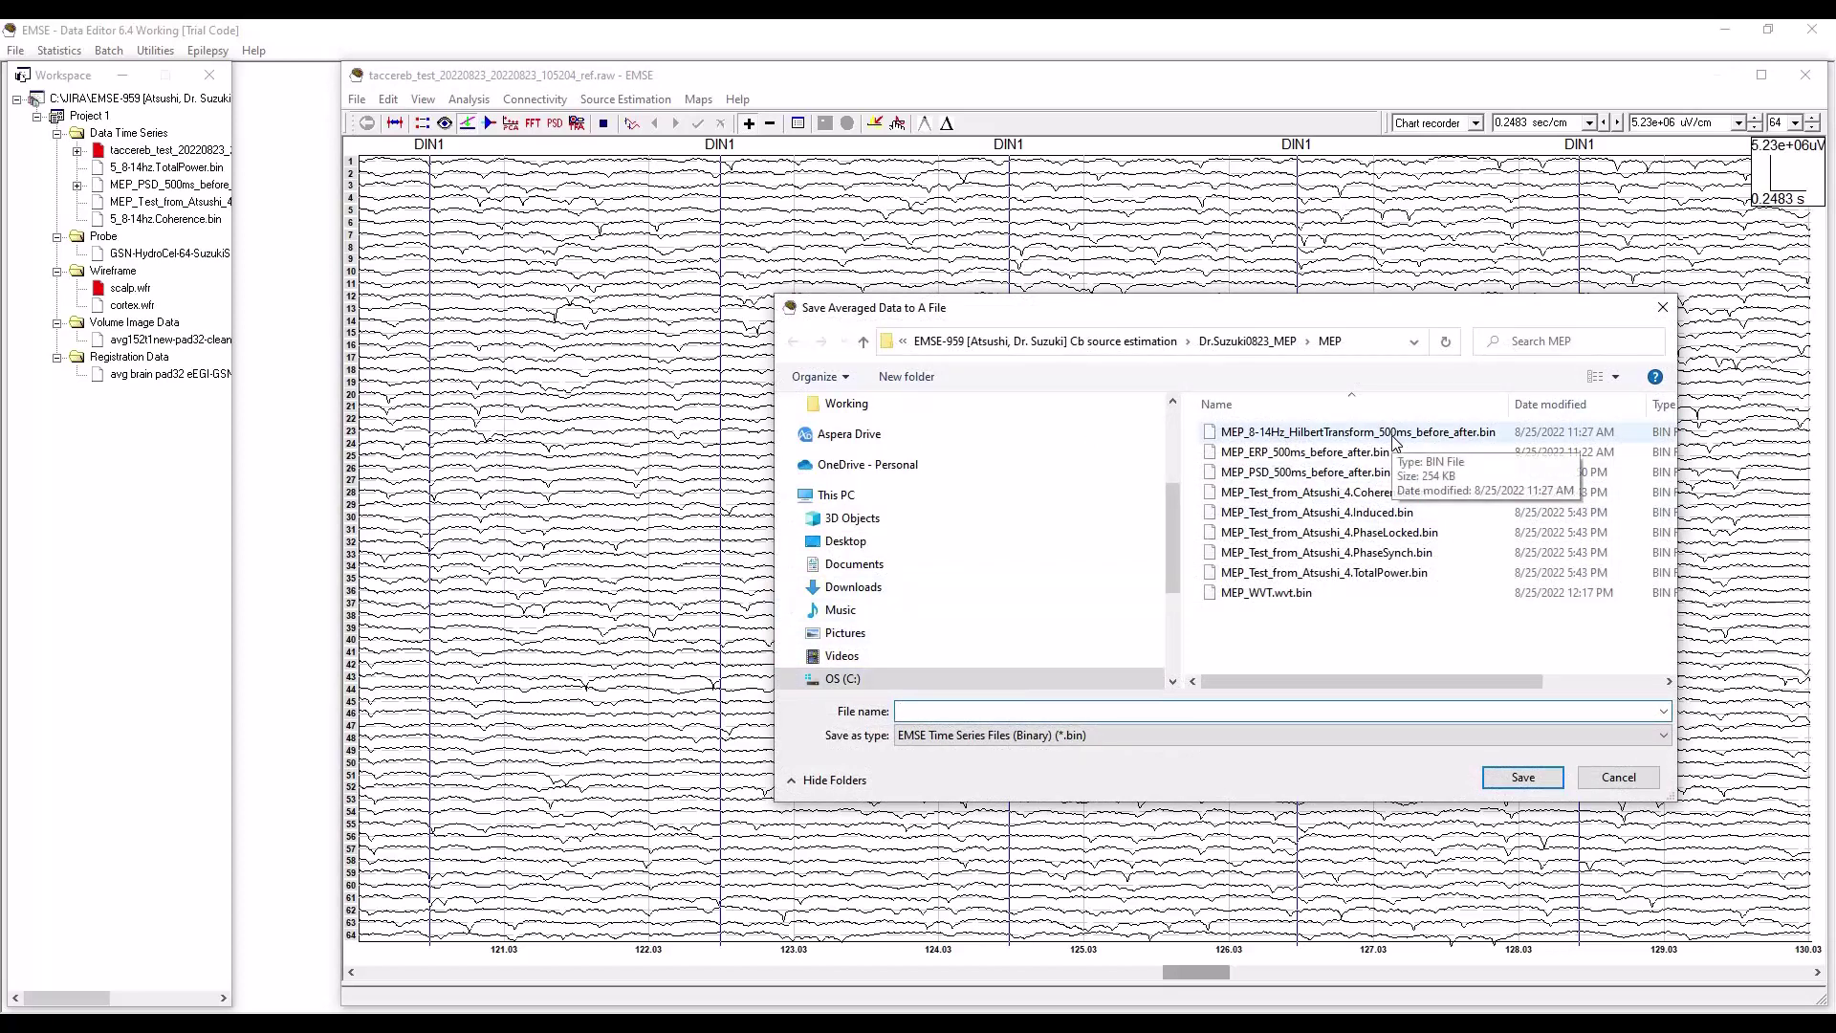
pyautogui.click(1392, 436)
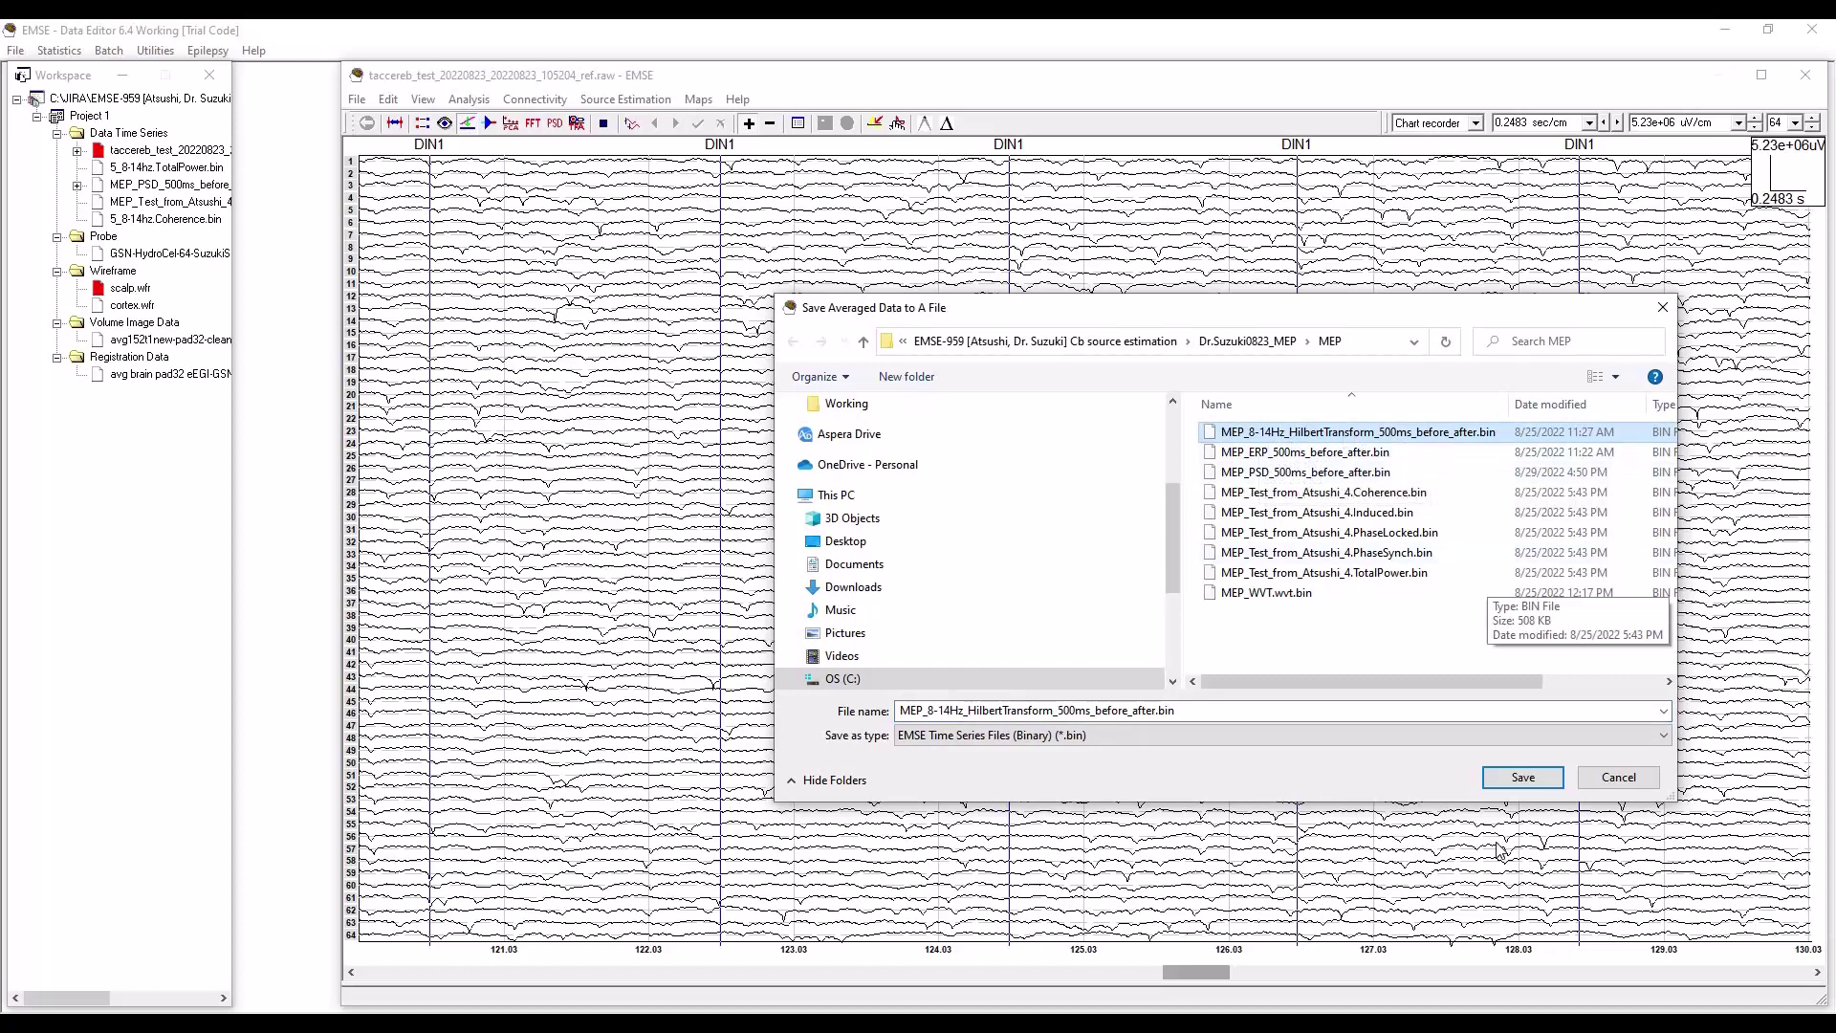
pyautogui.click(1523, 776)
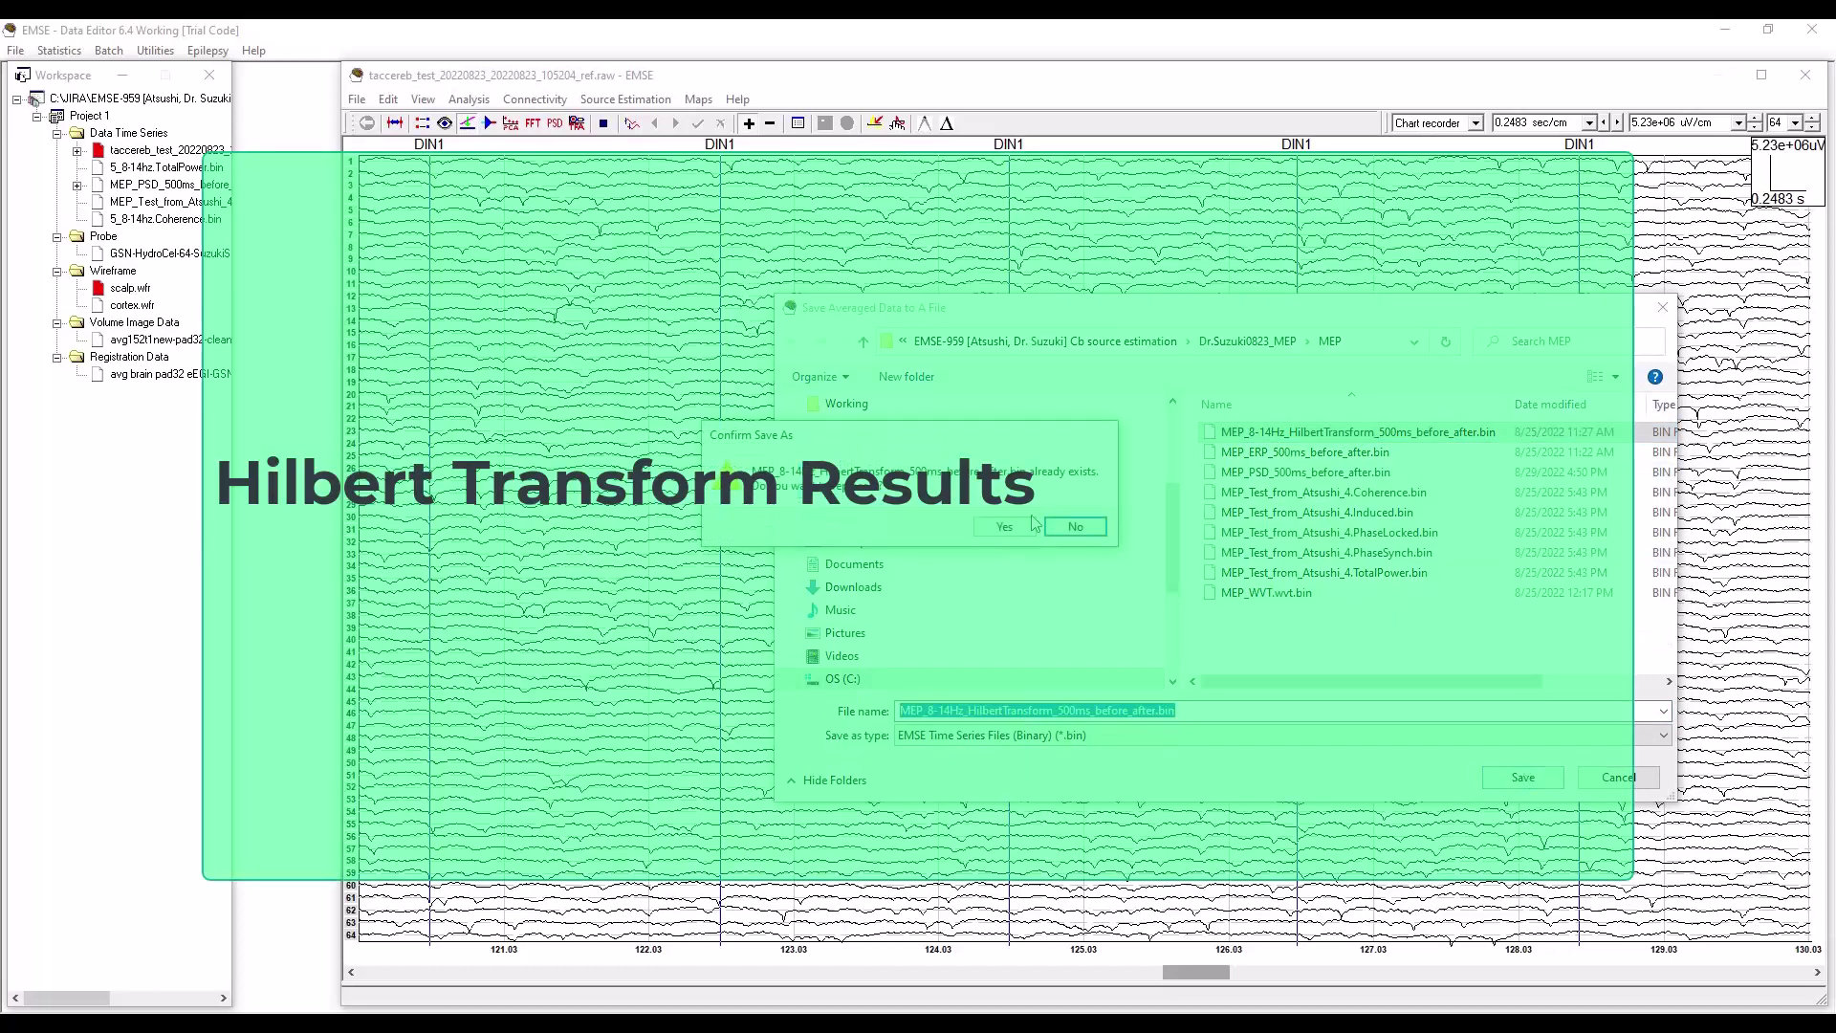
pyautogui.click(1006, 527)
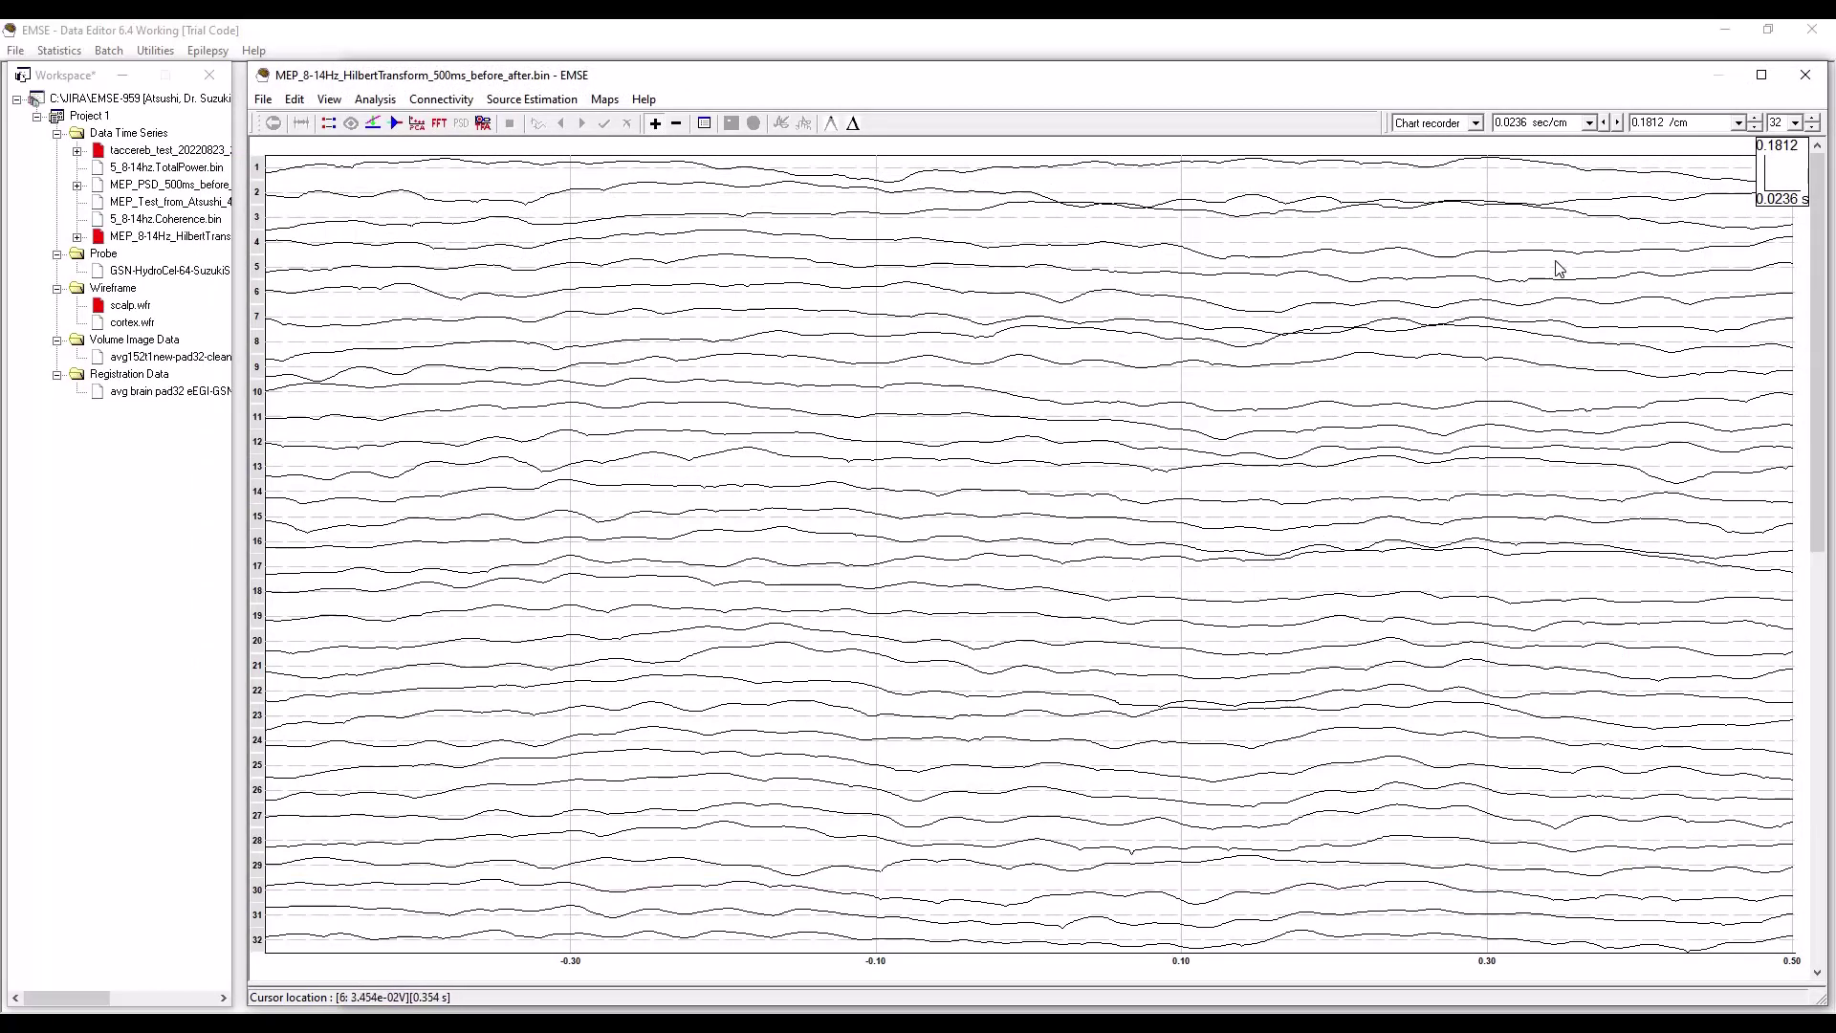
# Switch the data window display mode to Superimposed.
pyautogui.click(1478, 125)
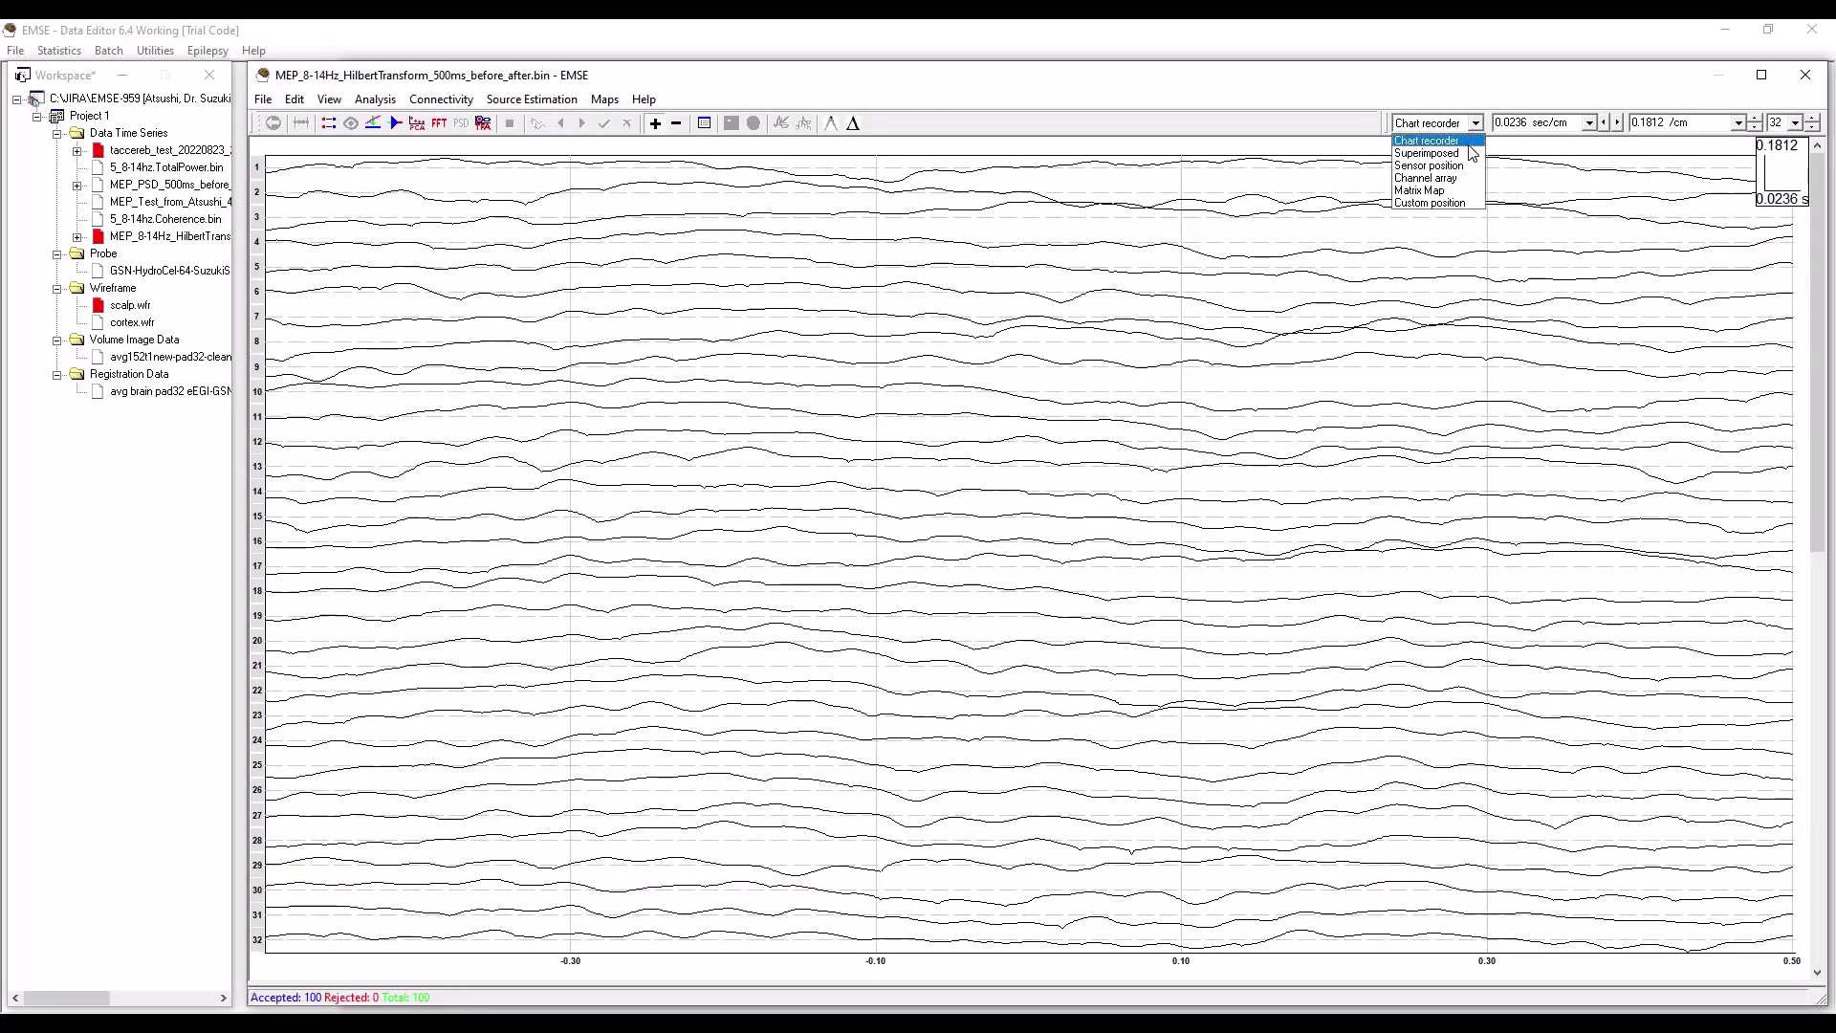
pyautogui.click(1466, 158)
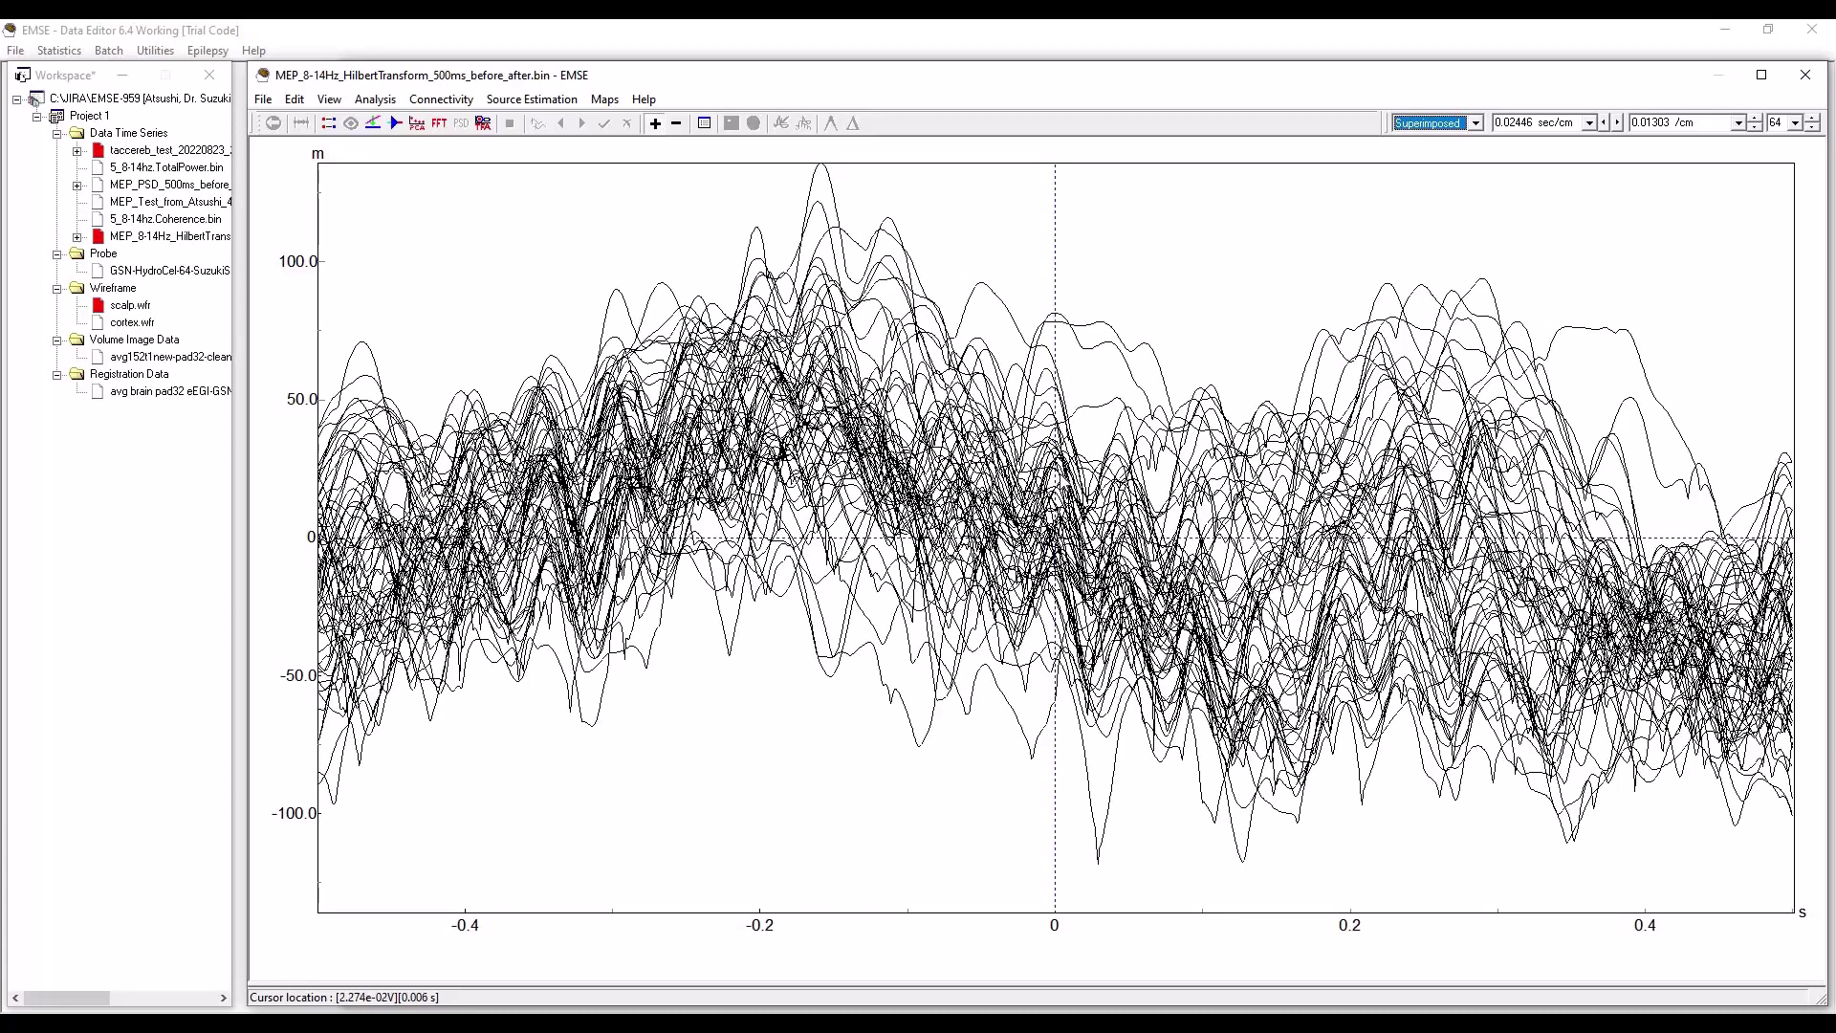
# Set the time cursor at the 0 s latency on the superimposed traces.
pyautogui.click(1055, 468)
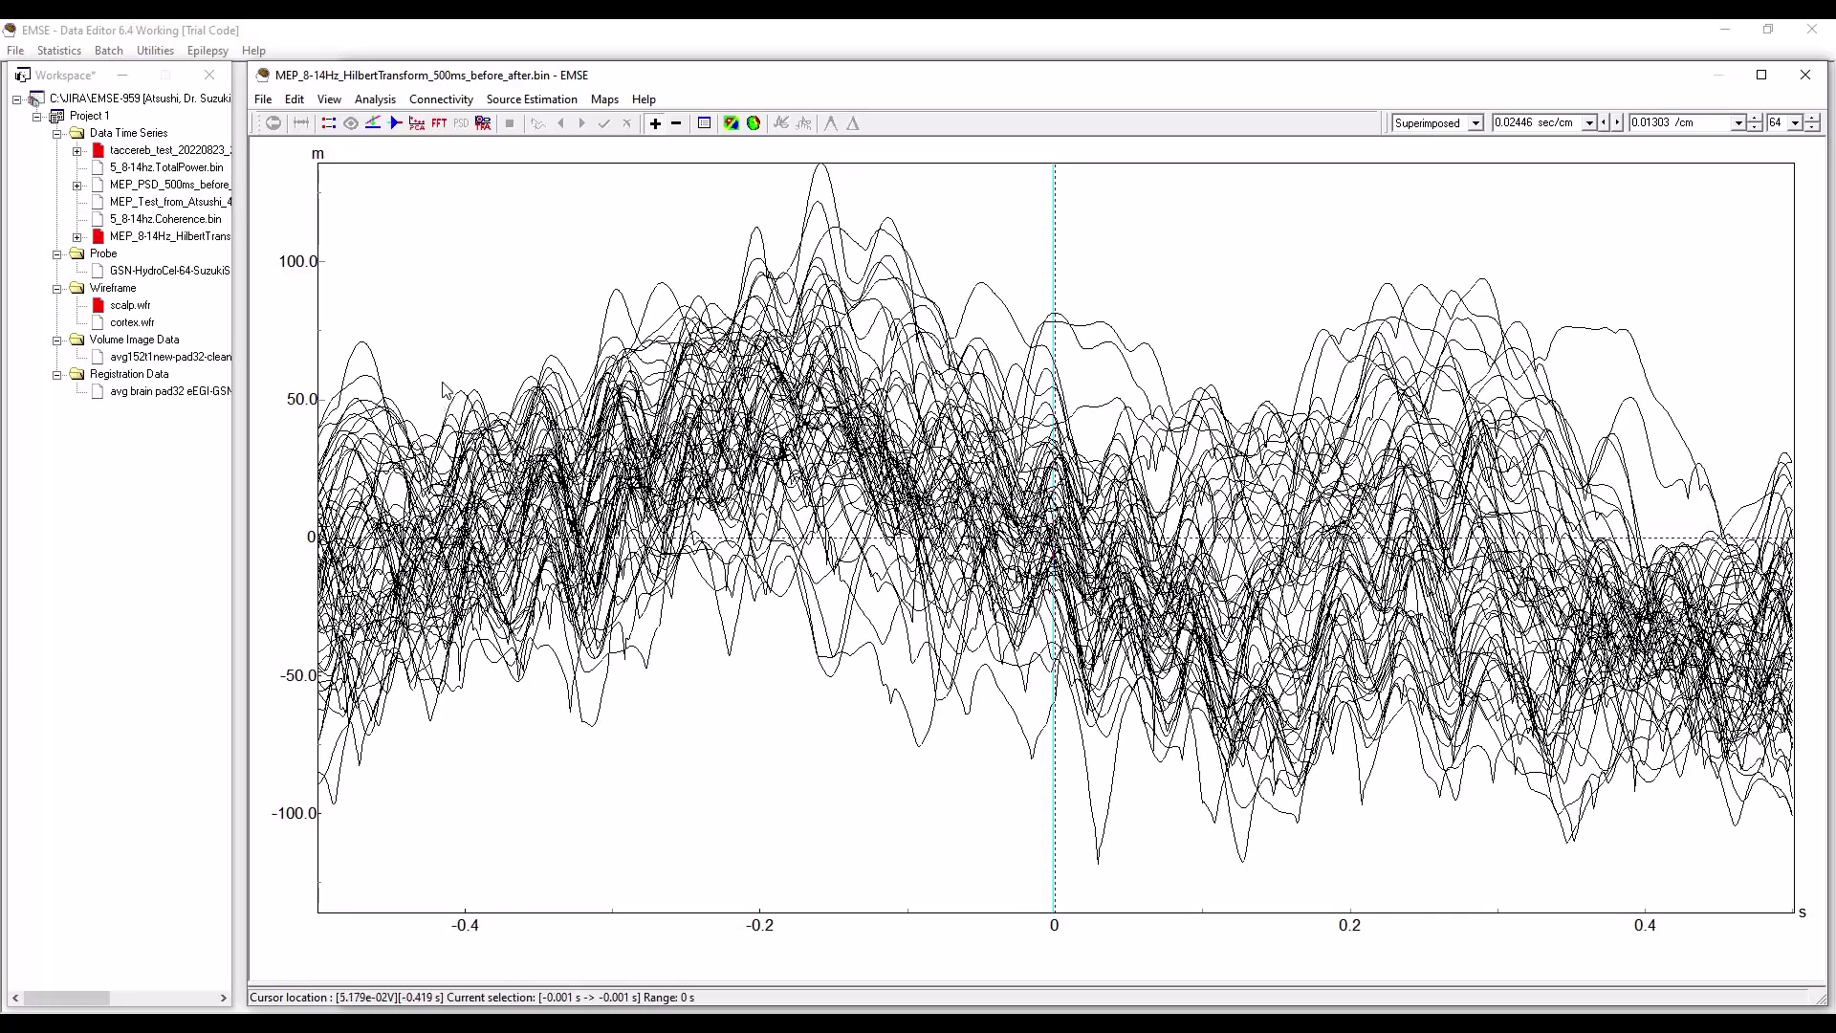
# Render the scalp and sensors in the 3D Visualizer and rotate to a rear view.
pyautogui.click(753, 123)
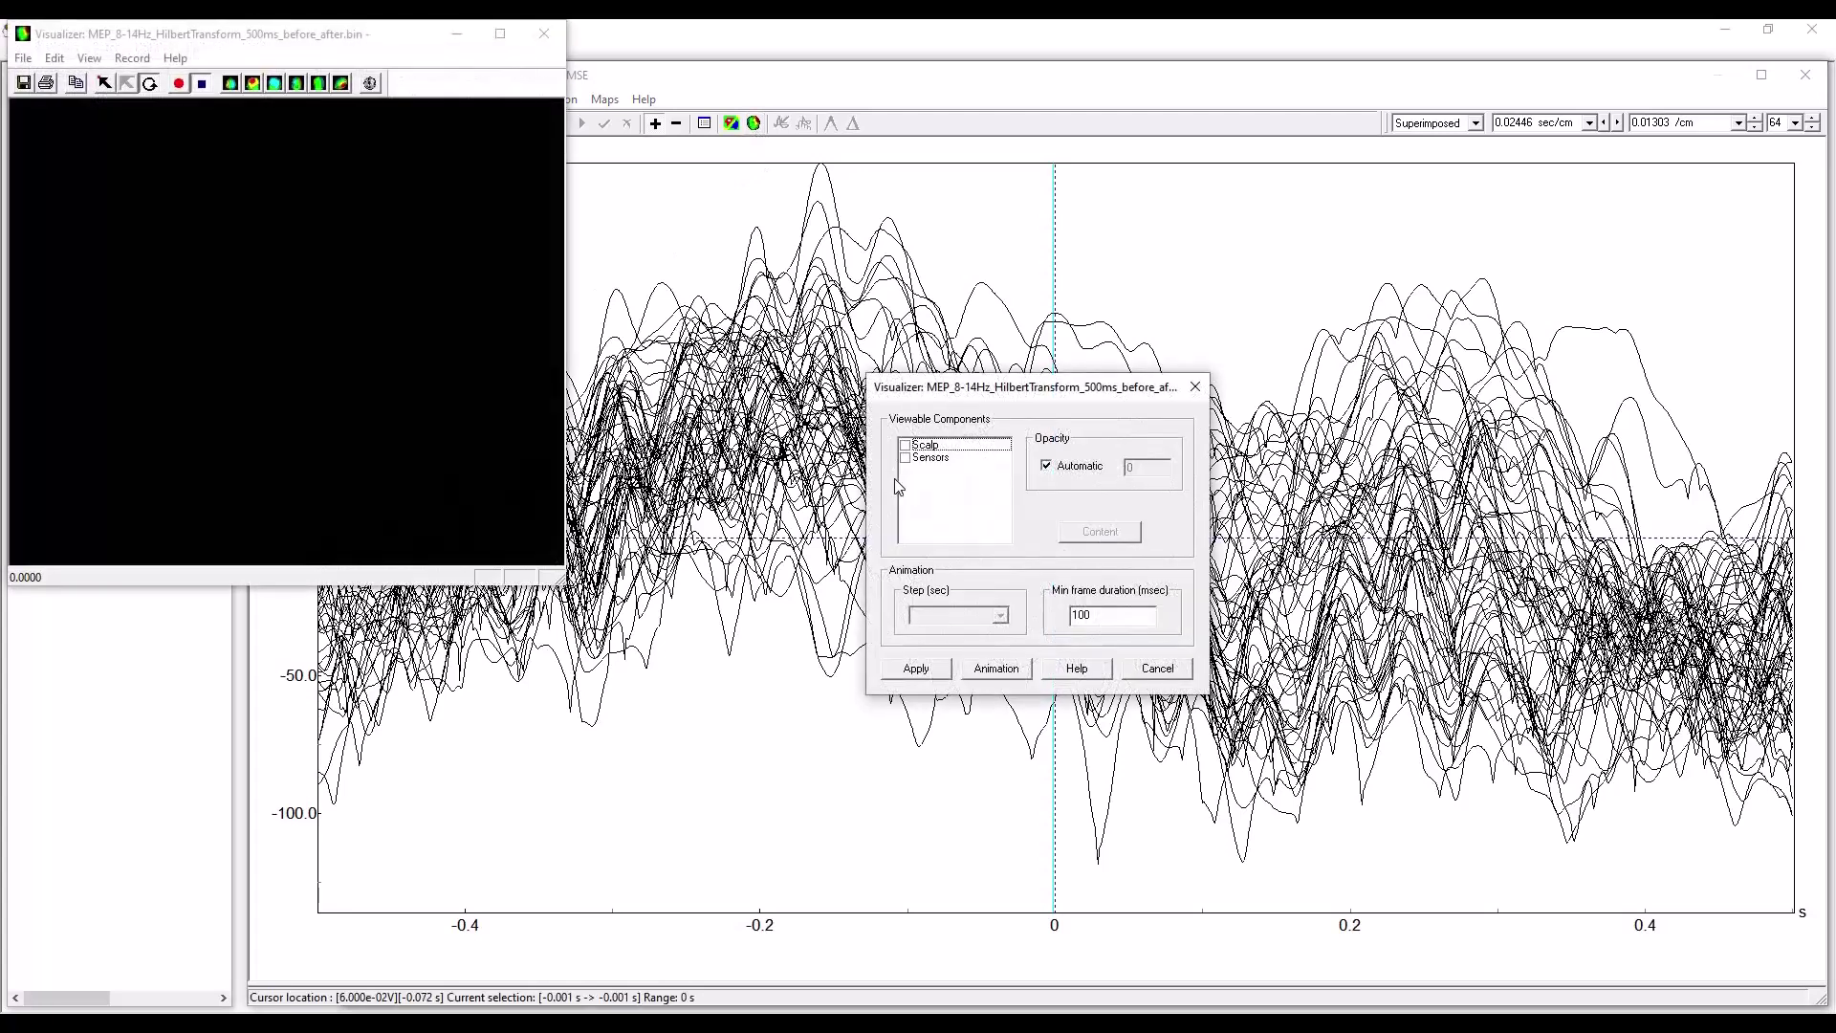
pyautogui.click(905, 446)
pyautogui.click(904, 458)
pyautogui.click(916, 669)
pyautogui.moveTo(283, 373); pyautogui.dragTo(279, 331)
# Set the scalp content to Contour over map, redraw, and rotate the head to inspect.
pyautogui.click(1108, 534)
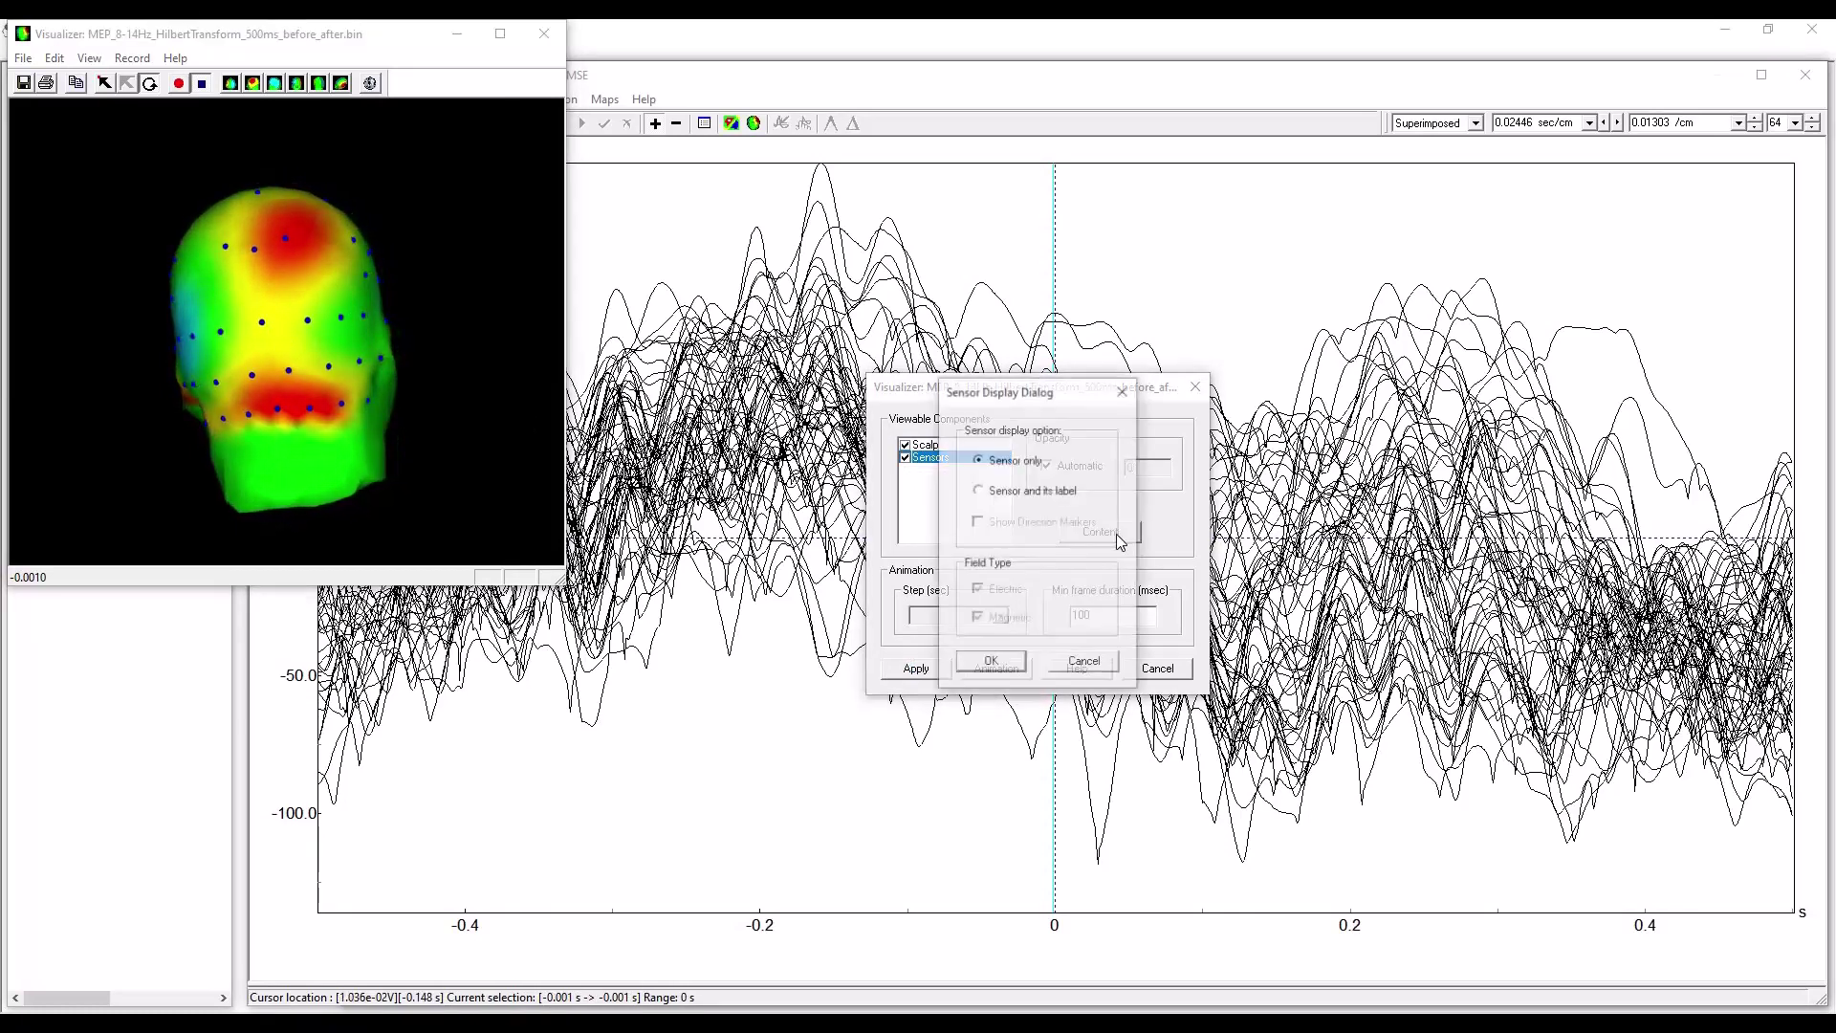
pyautogui.click(1100, 667)
pyautogui.click(932, 446)
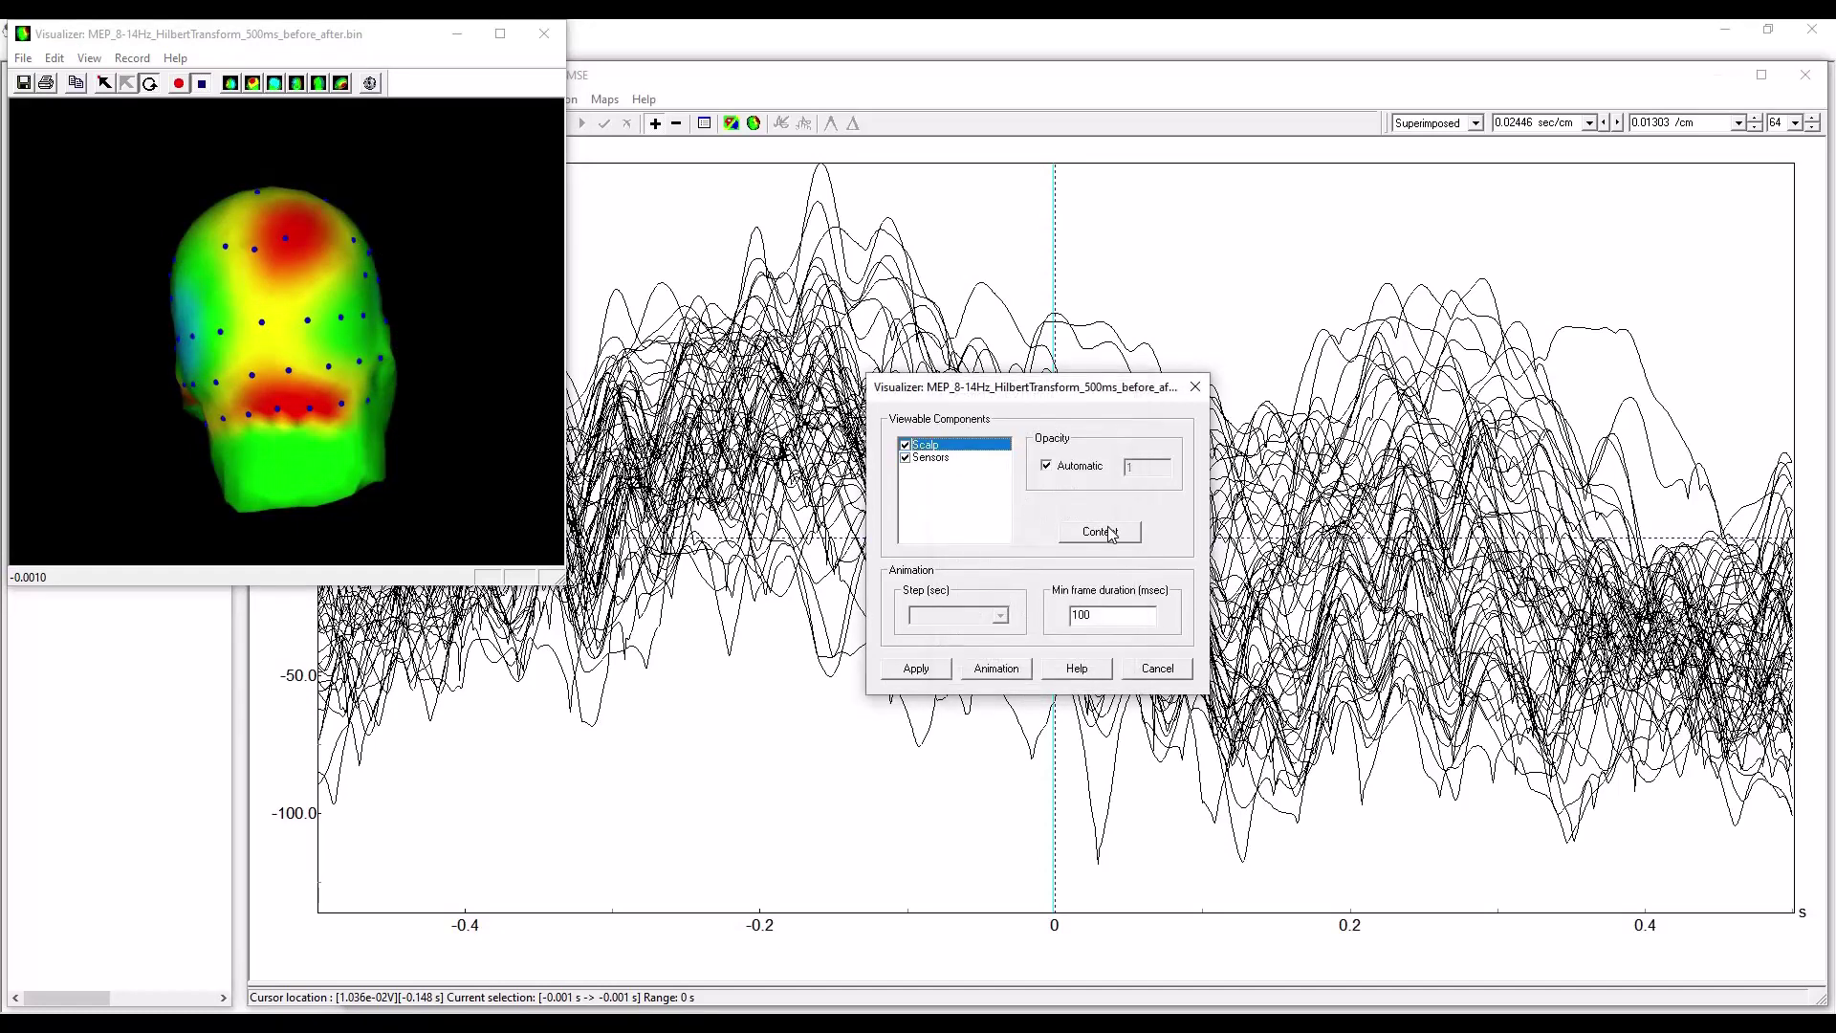
pyautogui.click(1100, 531)
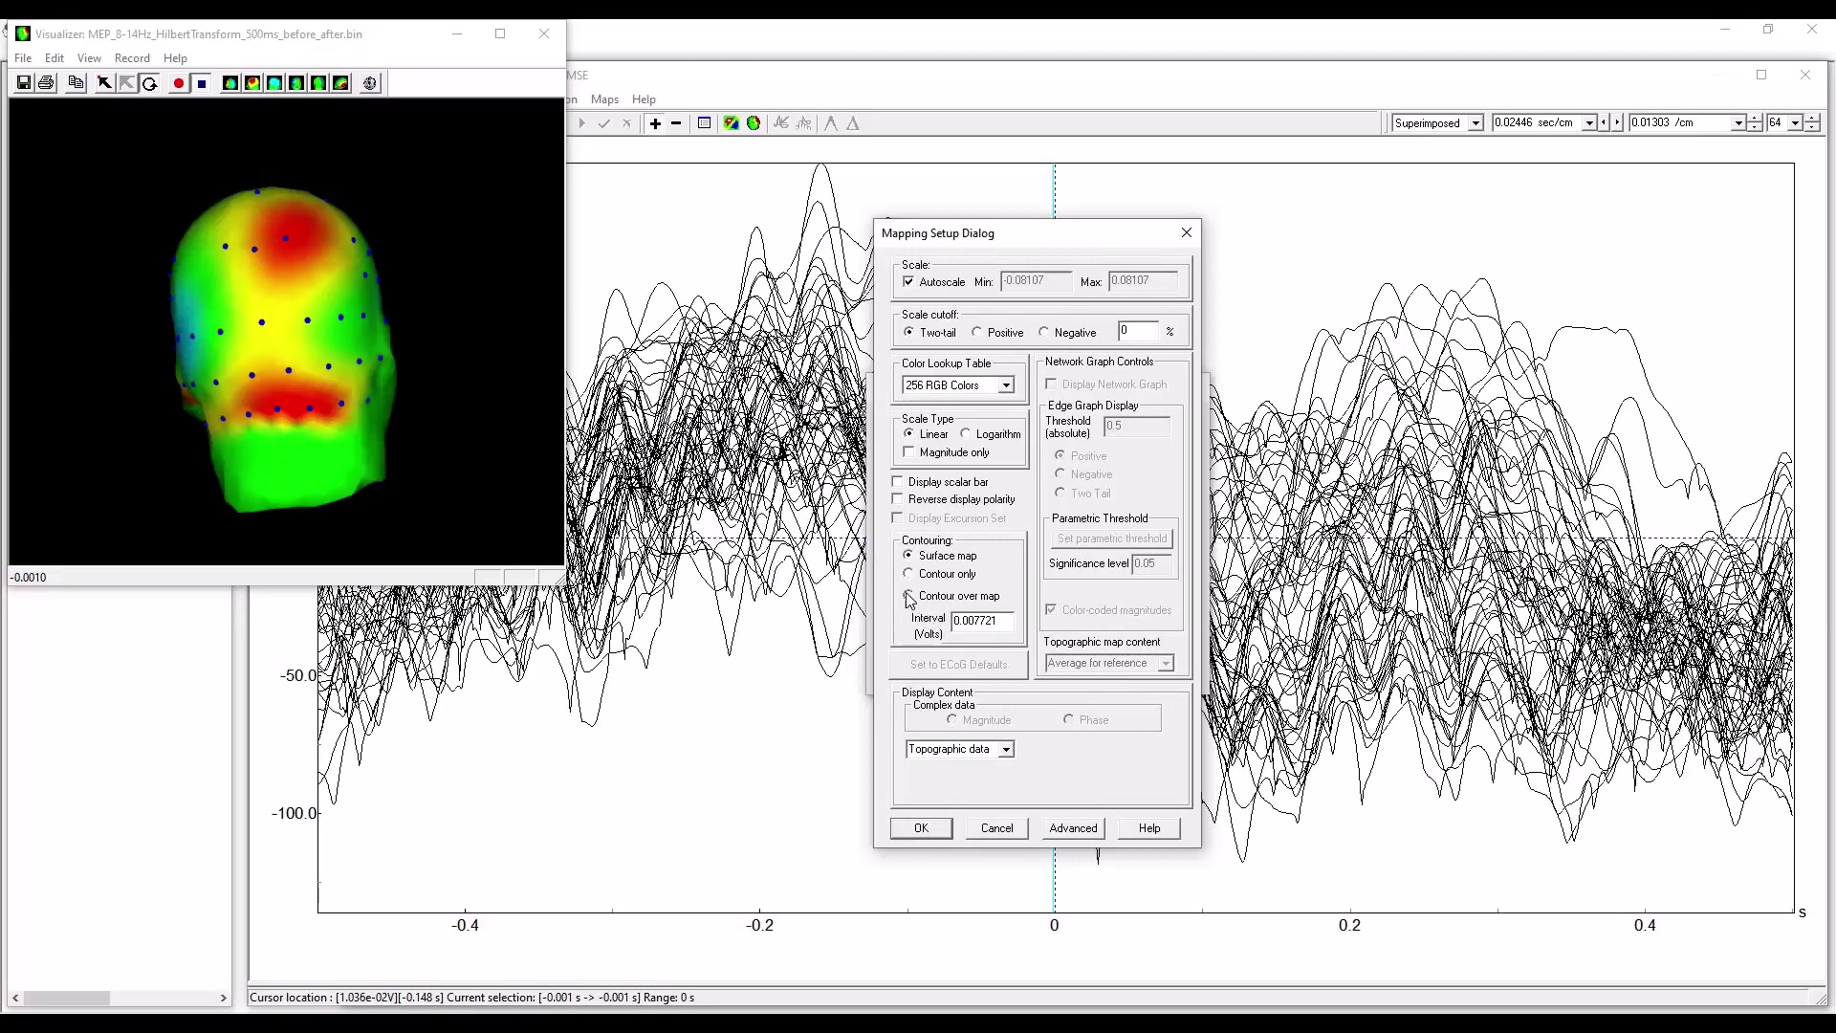
pyautogui.click(933, 828)
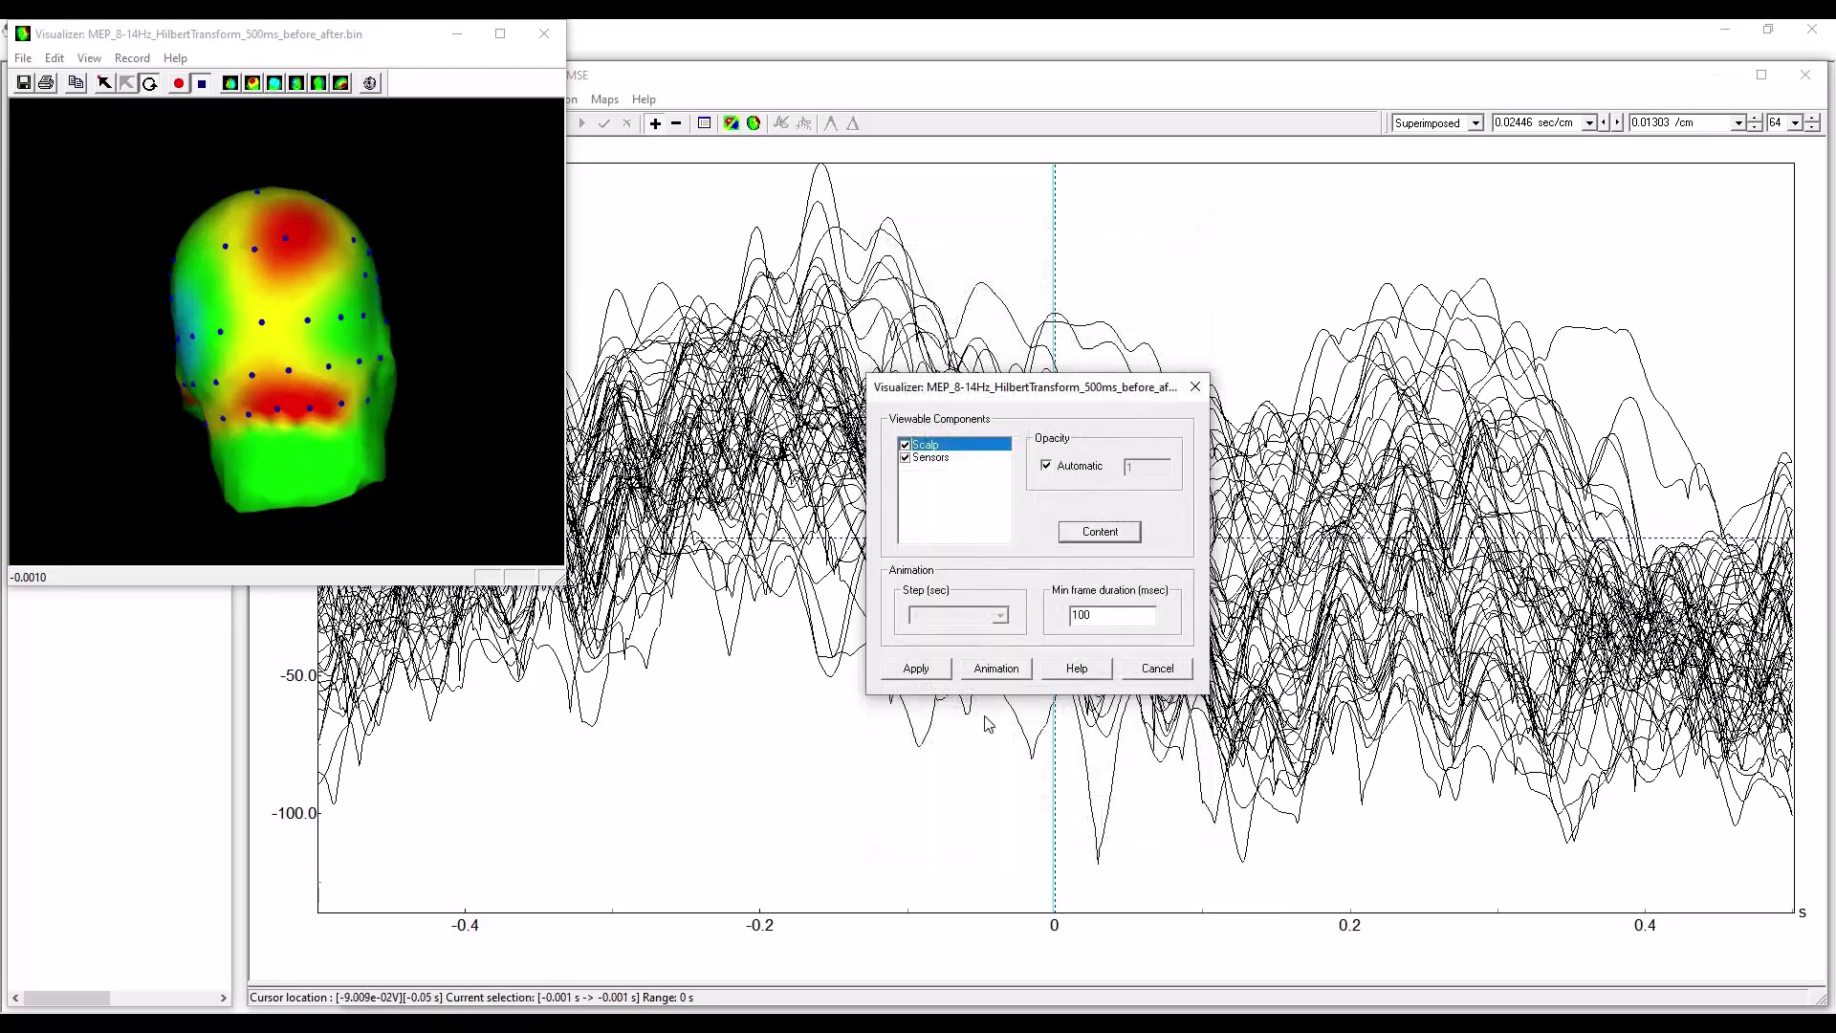
pyautogui.click(916, 669)
pyautogui.moveTo(290, 328); pyautogui.dragTo(329, 439)
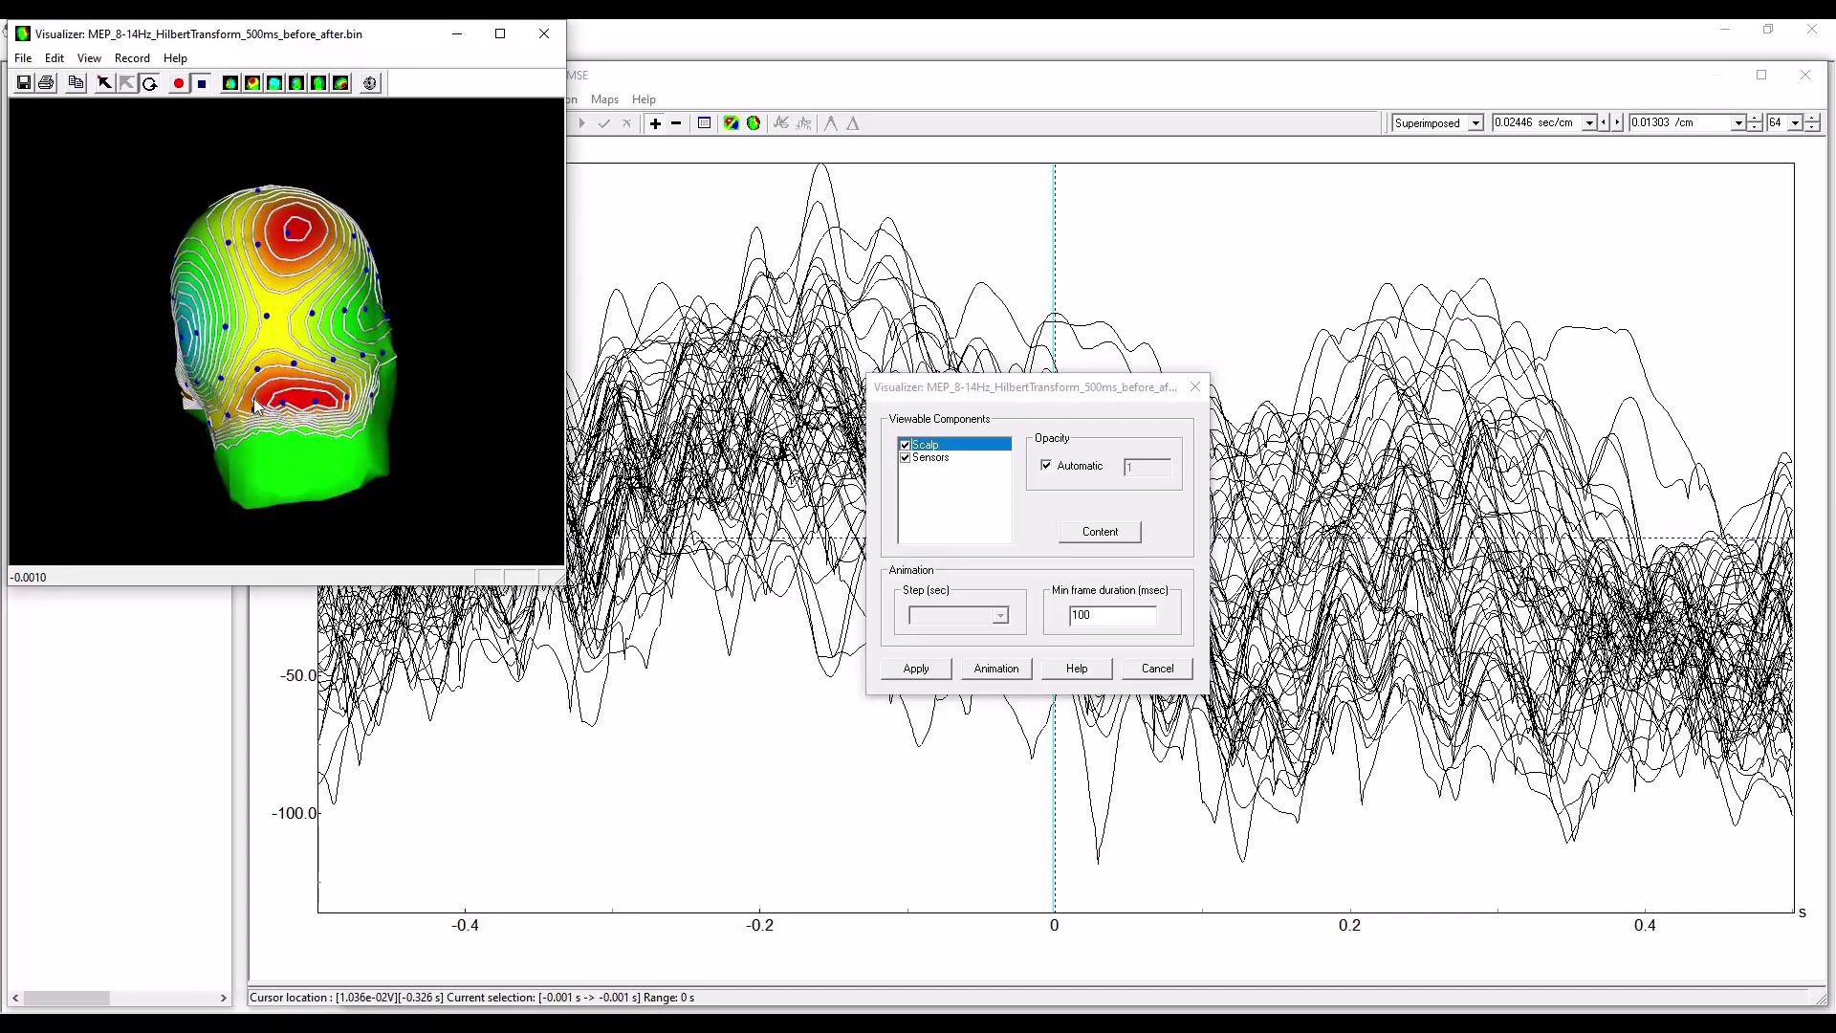
# Rotate the contoured scalp map to inspect other sides, then move the Visualizer settings right, off the traces.
pyautogui.moveTo(304, 287); pyautogui.dragTo(373, 430)
pyautogui.moveTo(306, 322)
pyautogui.mouseDown()
pyautogui.moveTo(283, 319)
pyautogui.moveTo(285, 350)
pyautogui.mouseUp()
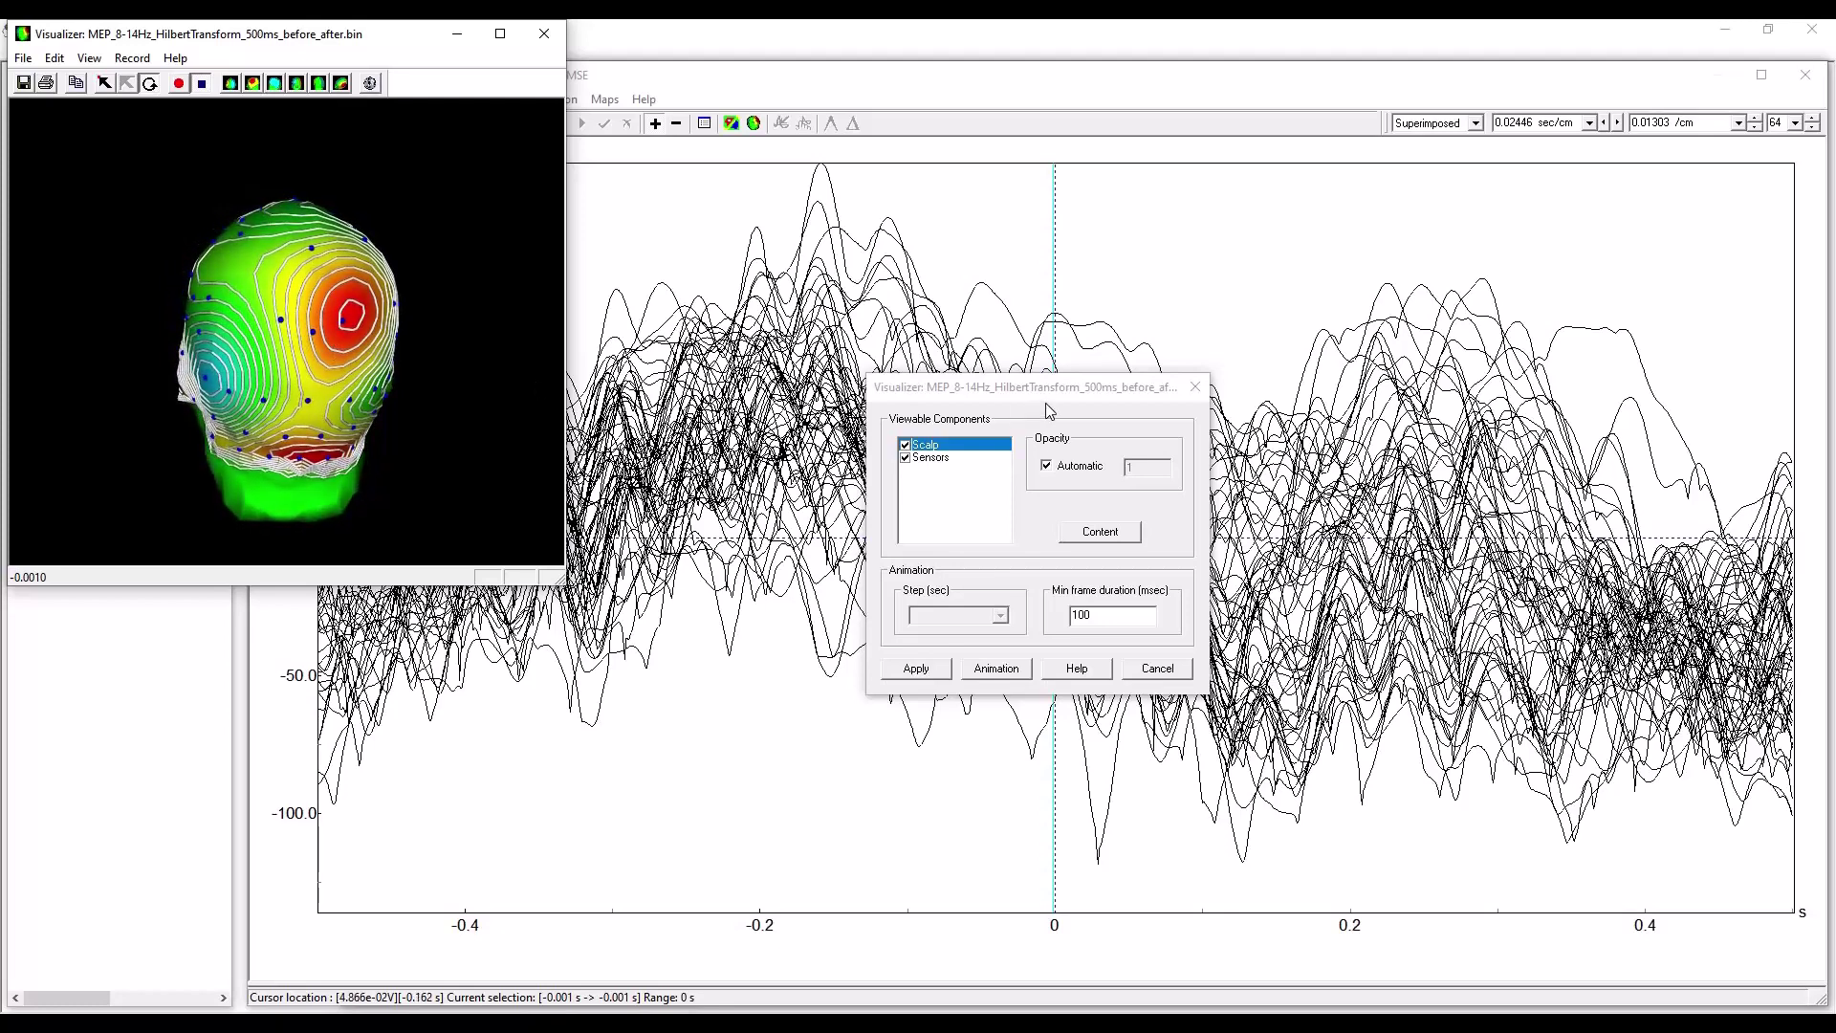
pyautogui.moveTo(1067, 396); pyautogui.dragTo(1557, 367)
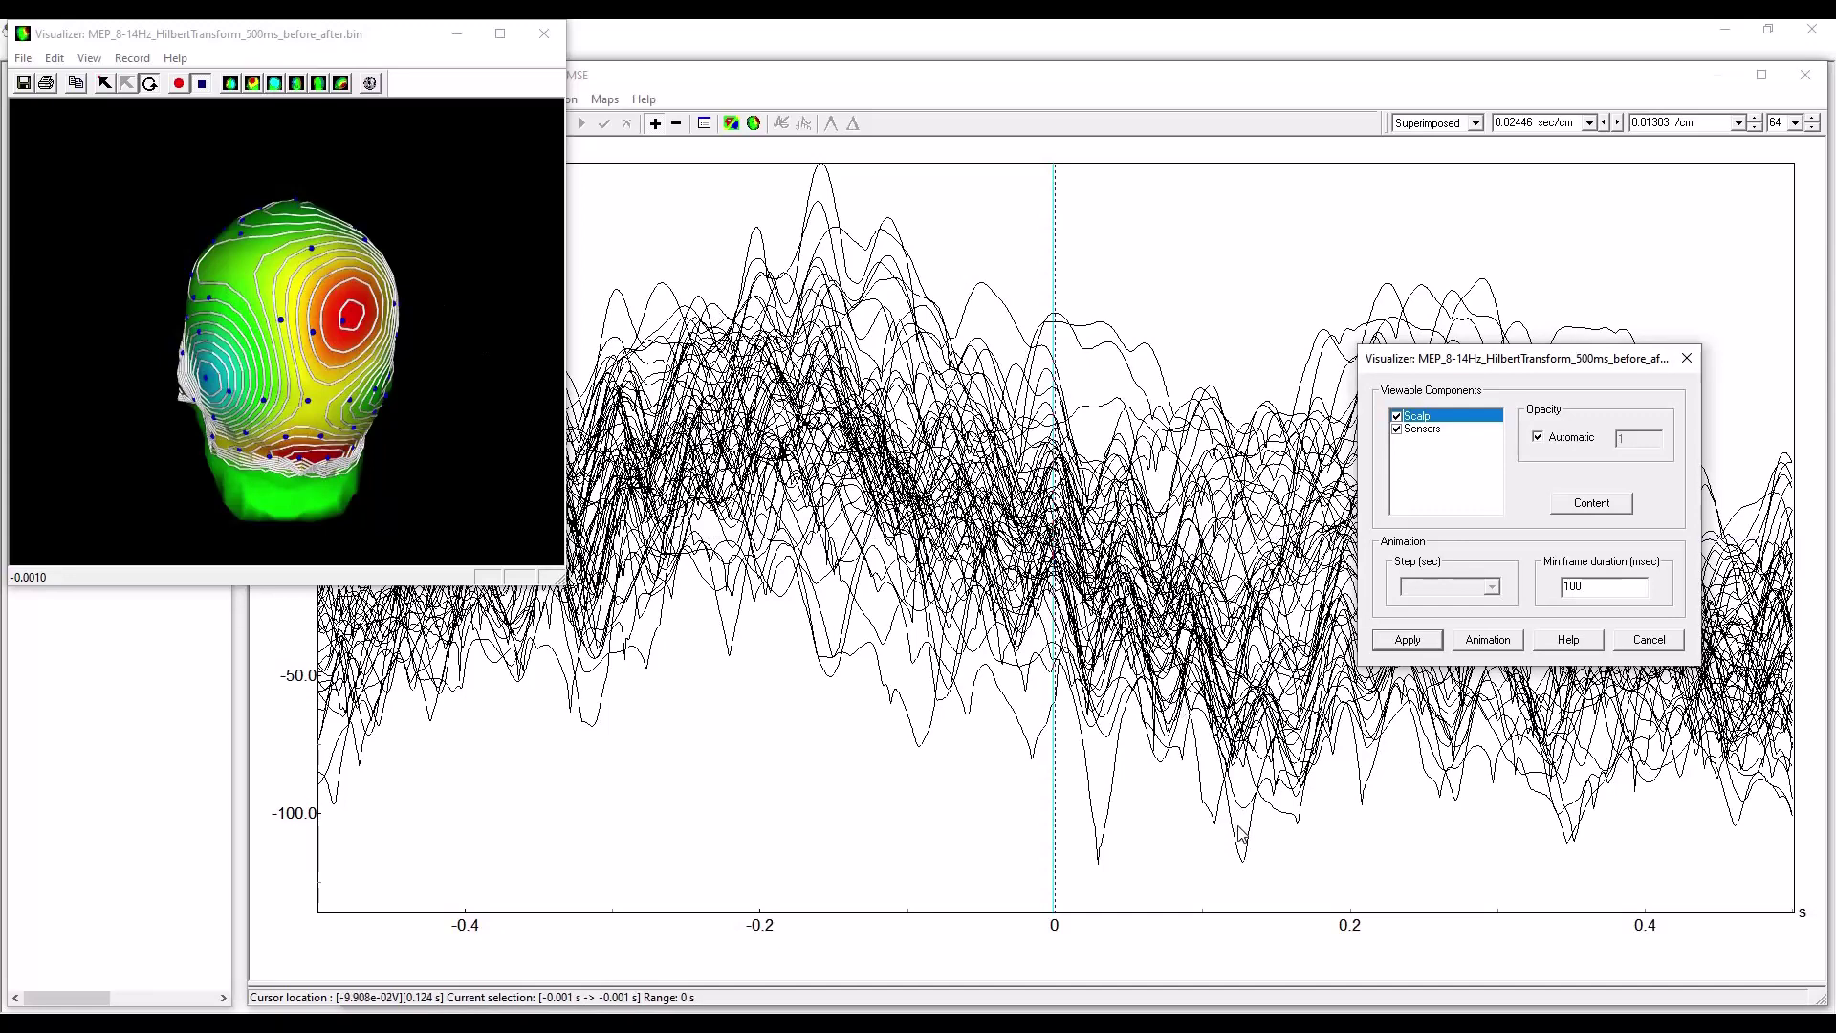
# Set the latency marker on the trough at 0.031 s and apply it to the scalp map.
pyautogui.click(1100, 852)
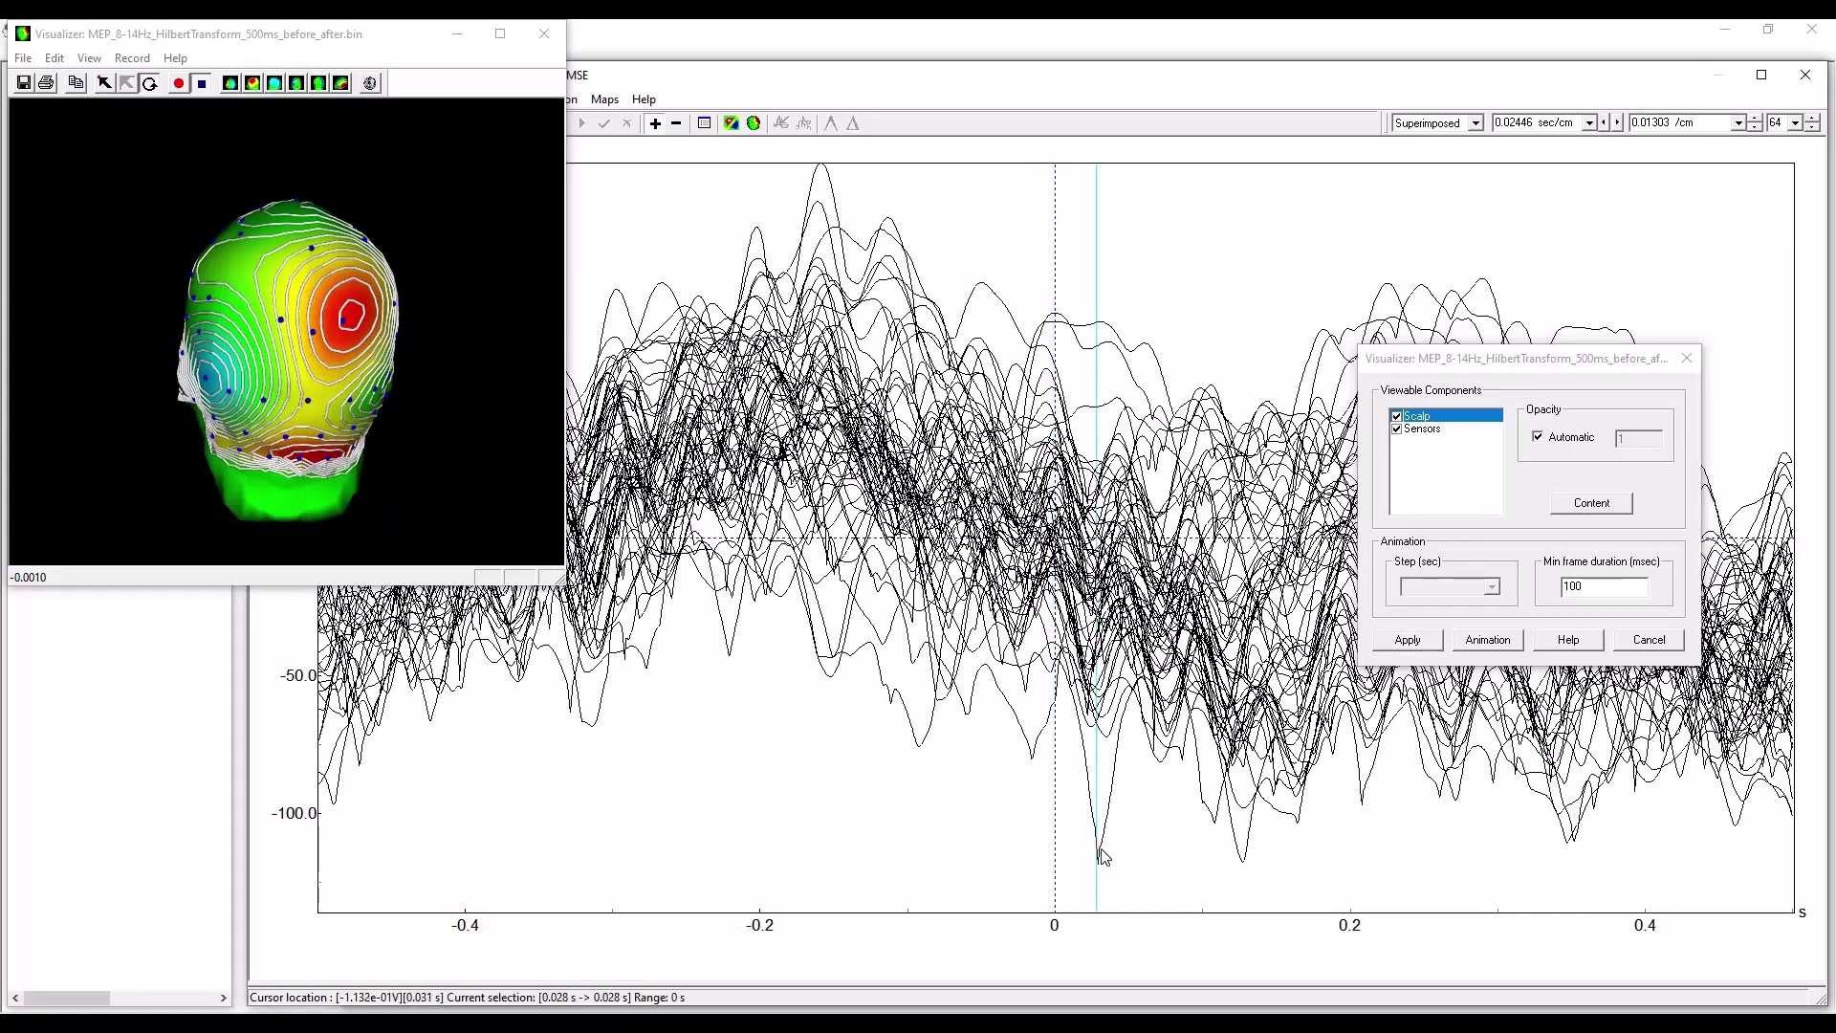
pyautogui.click(1101, 850)
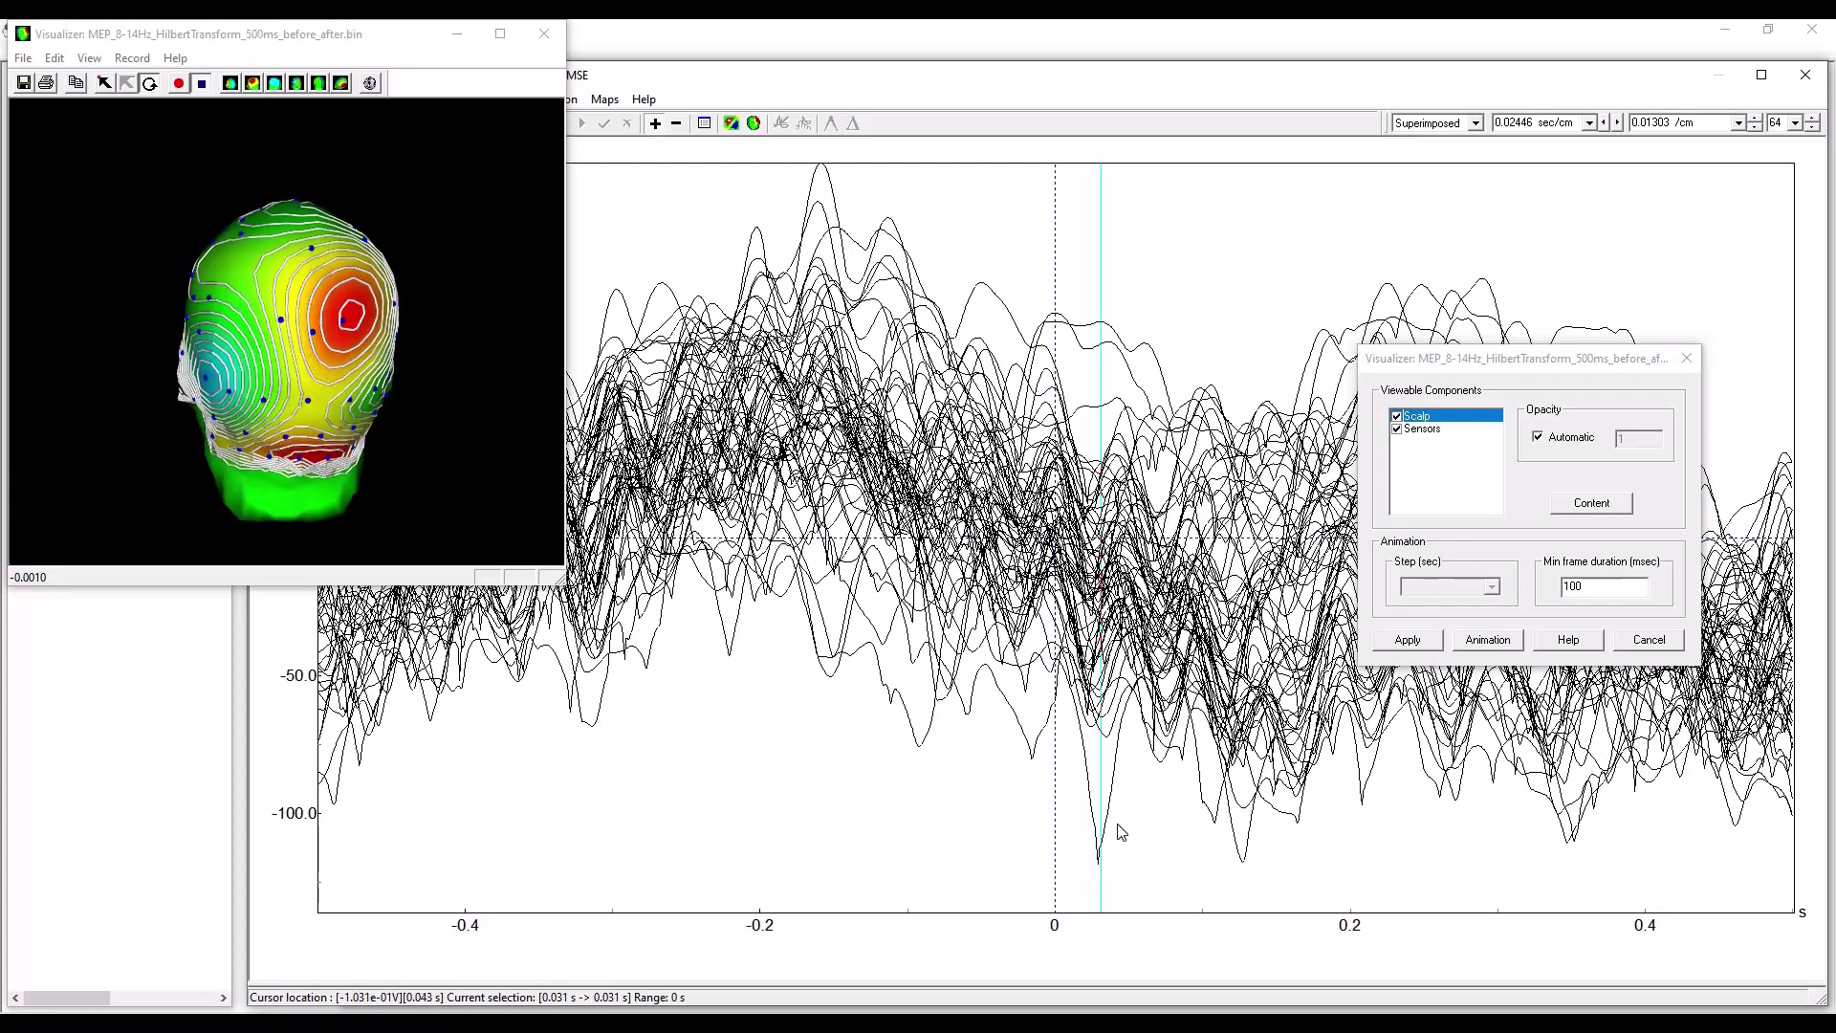
pyautogui.click(1405, 643)
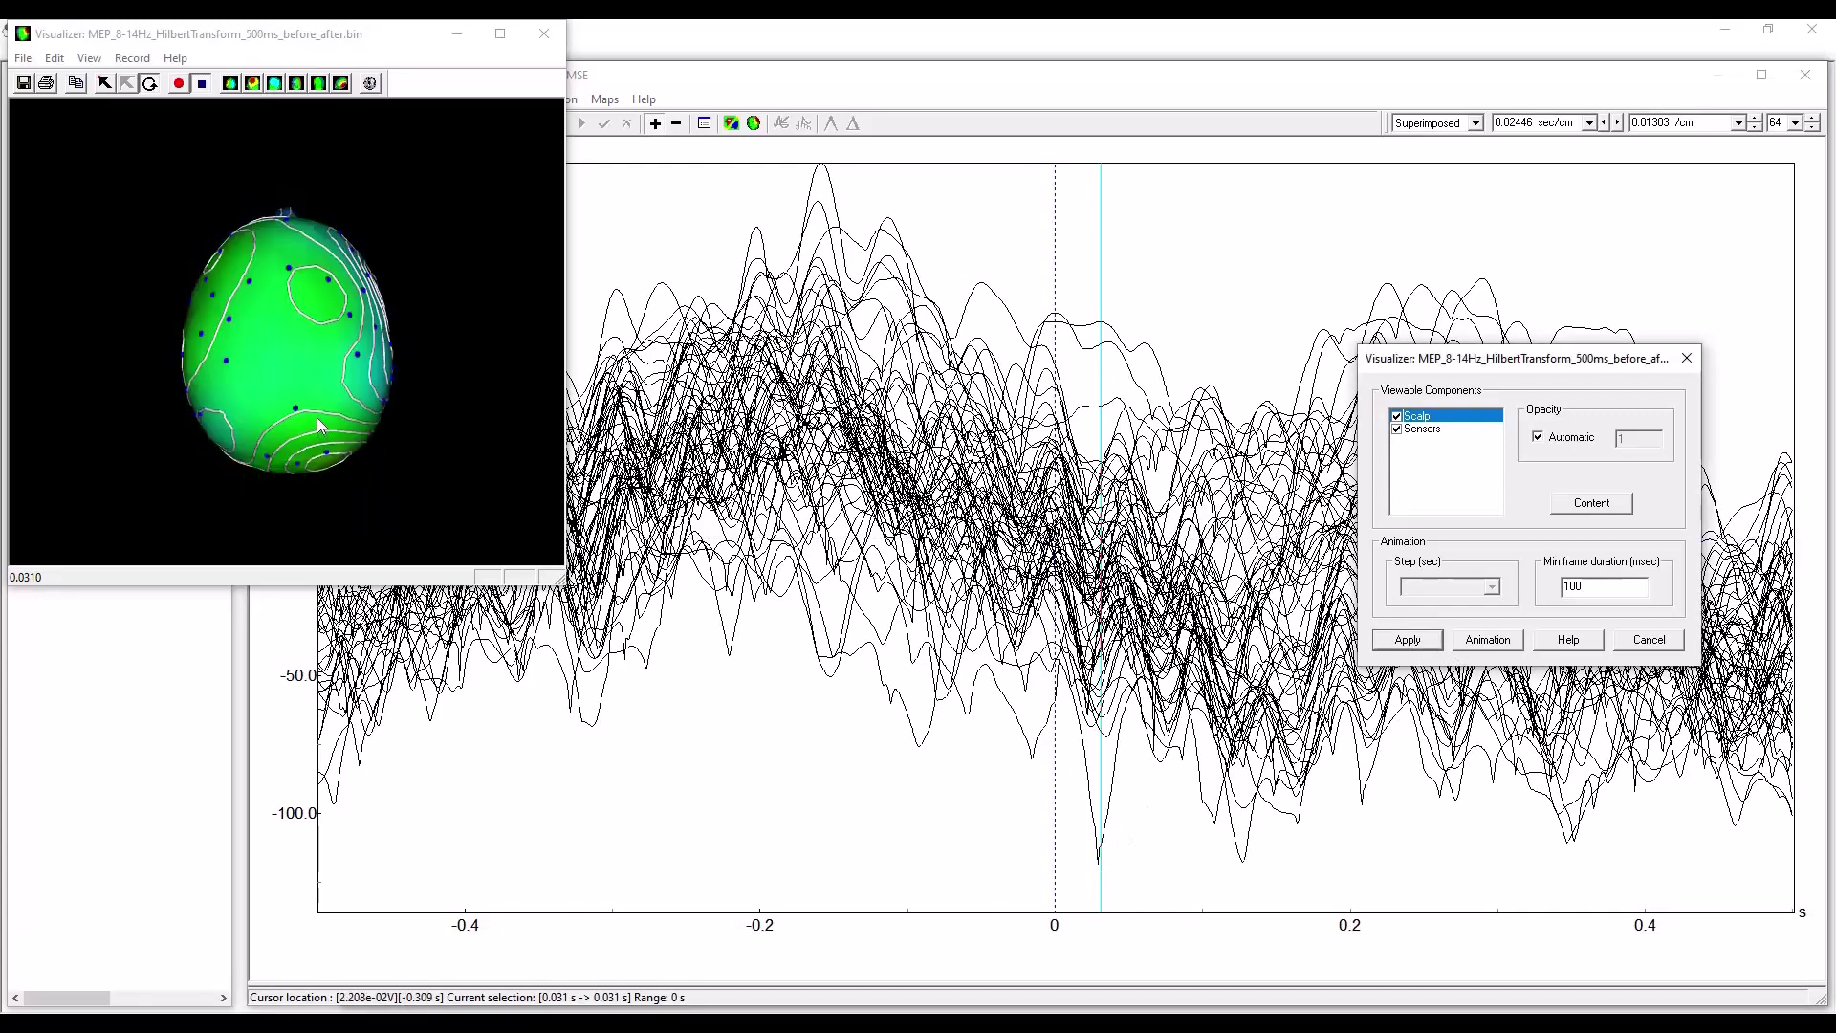
pyautogui.click(318, 85)
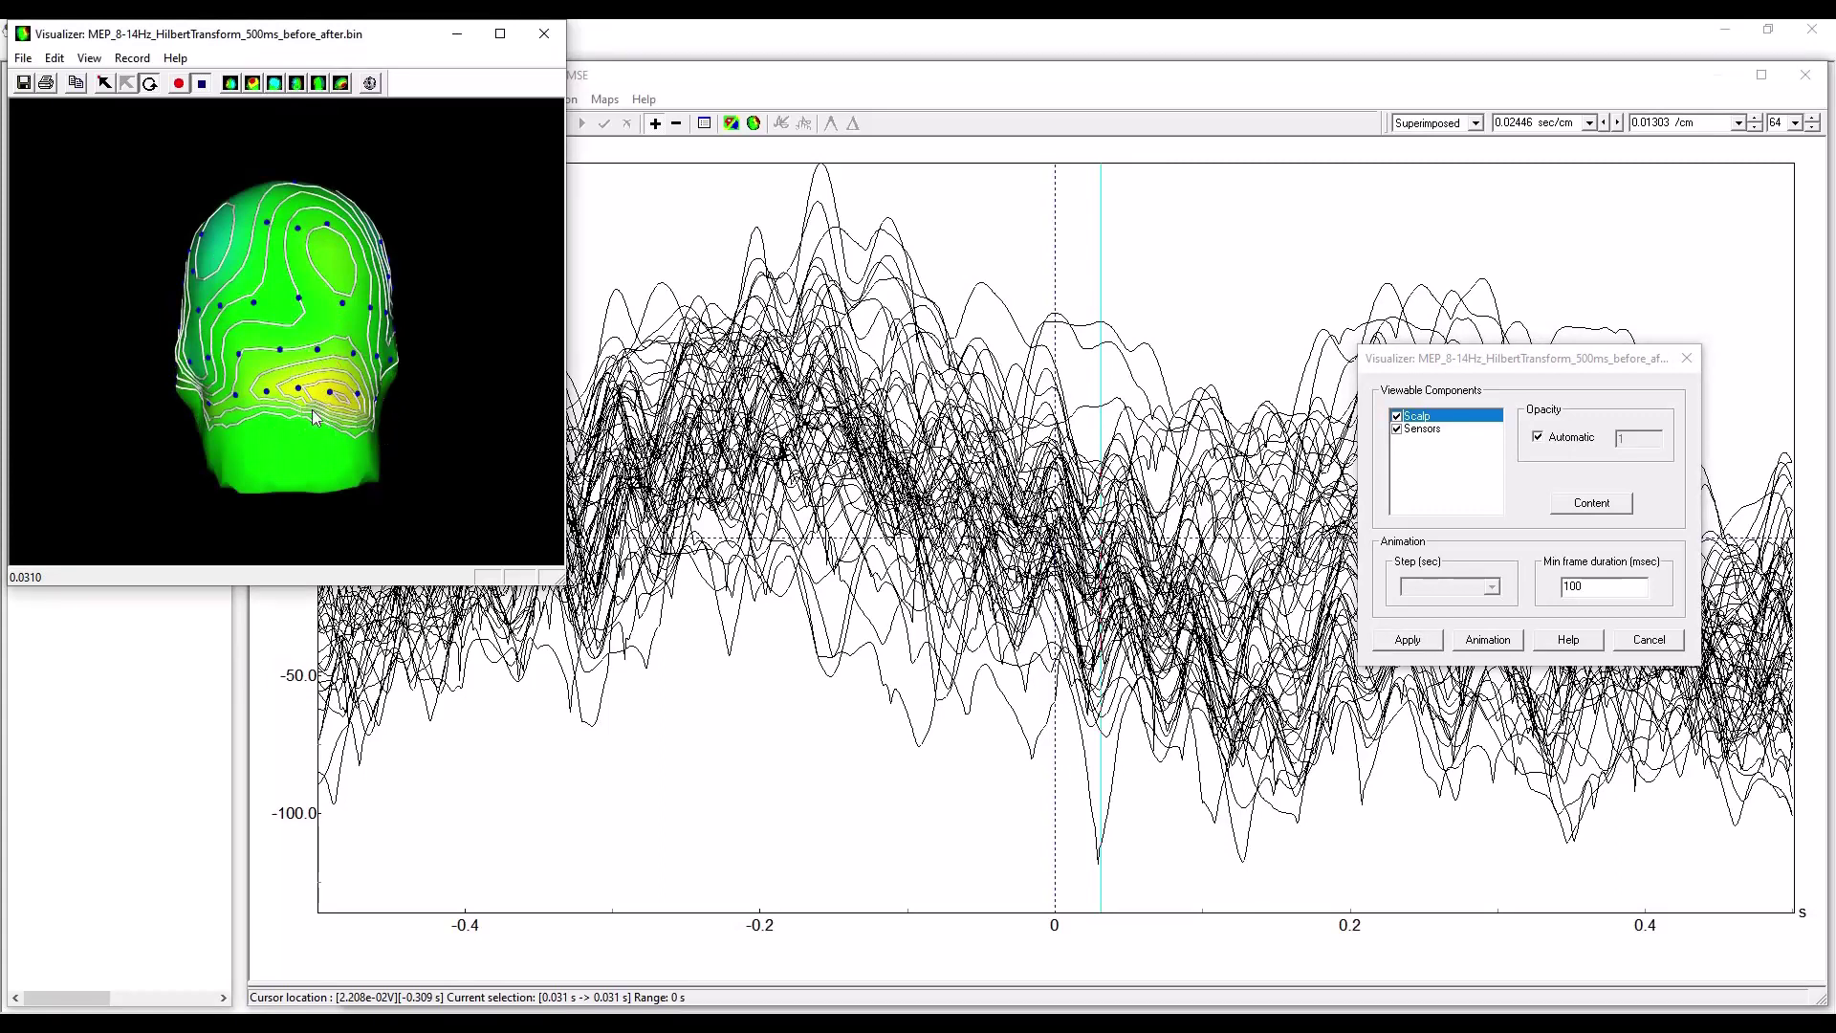
# Rotate the head to inspect the blue minimum, then mark the peak at -0.16 s.
pyautogui.moveTo(236, 278); pyautogui.dragTo(275, 346)
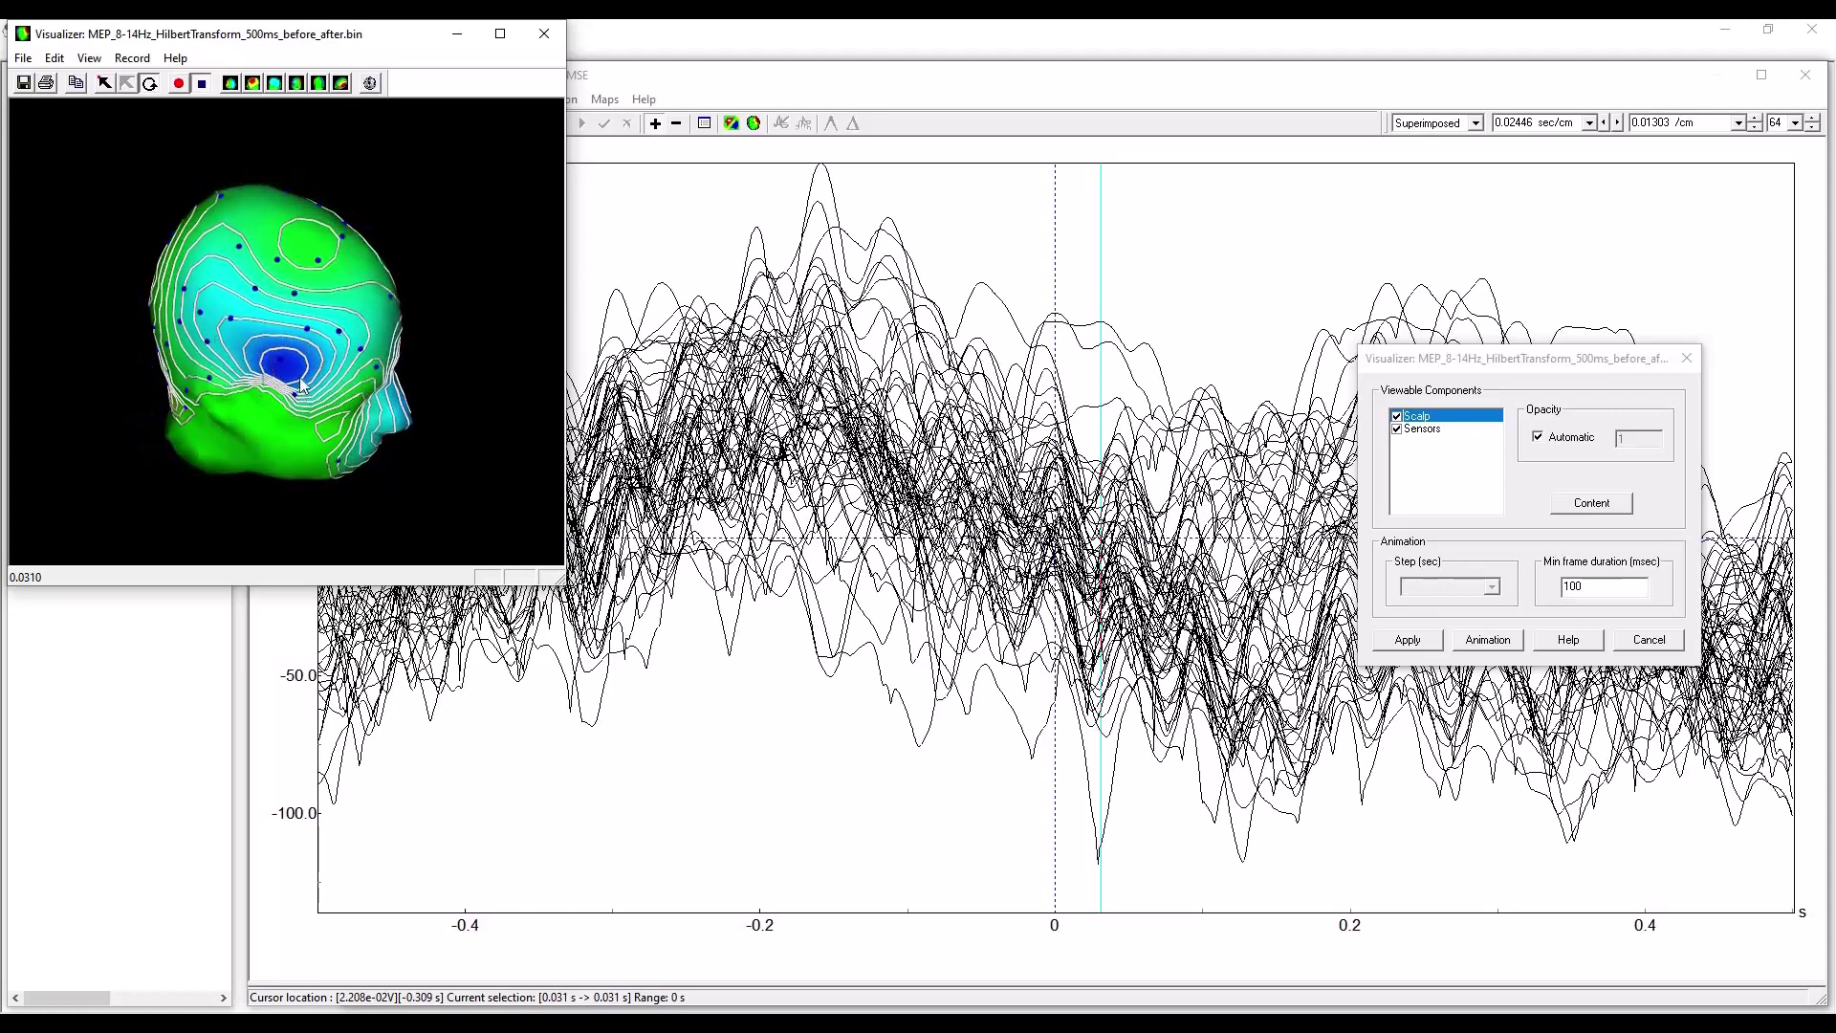
pyautogui.moveTo(265, 308); pyautogui.dragTo(284, 354)
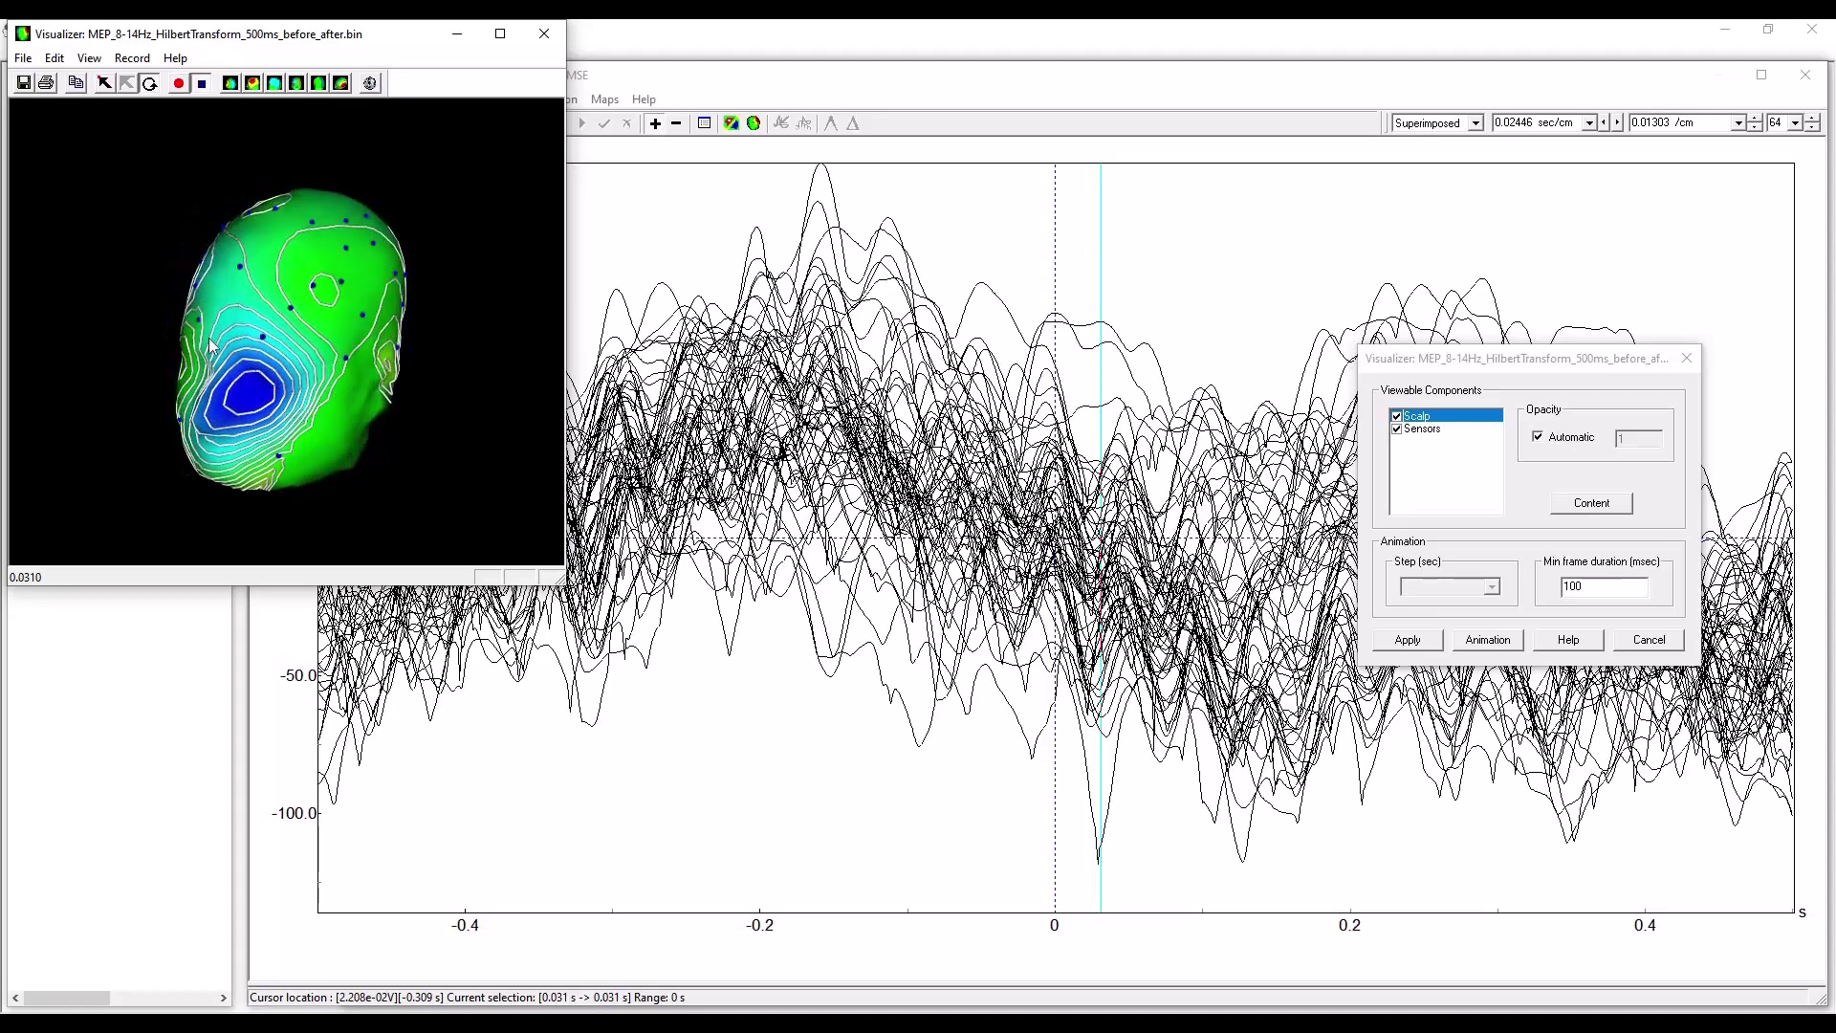
pyautogui.moveTo(282, 276); pyautogui.dragTo(295, 456)
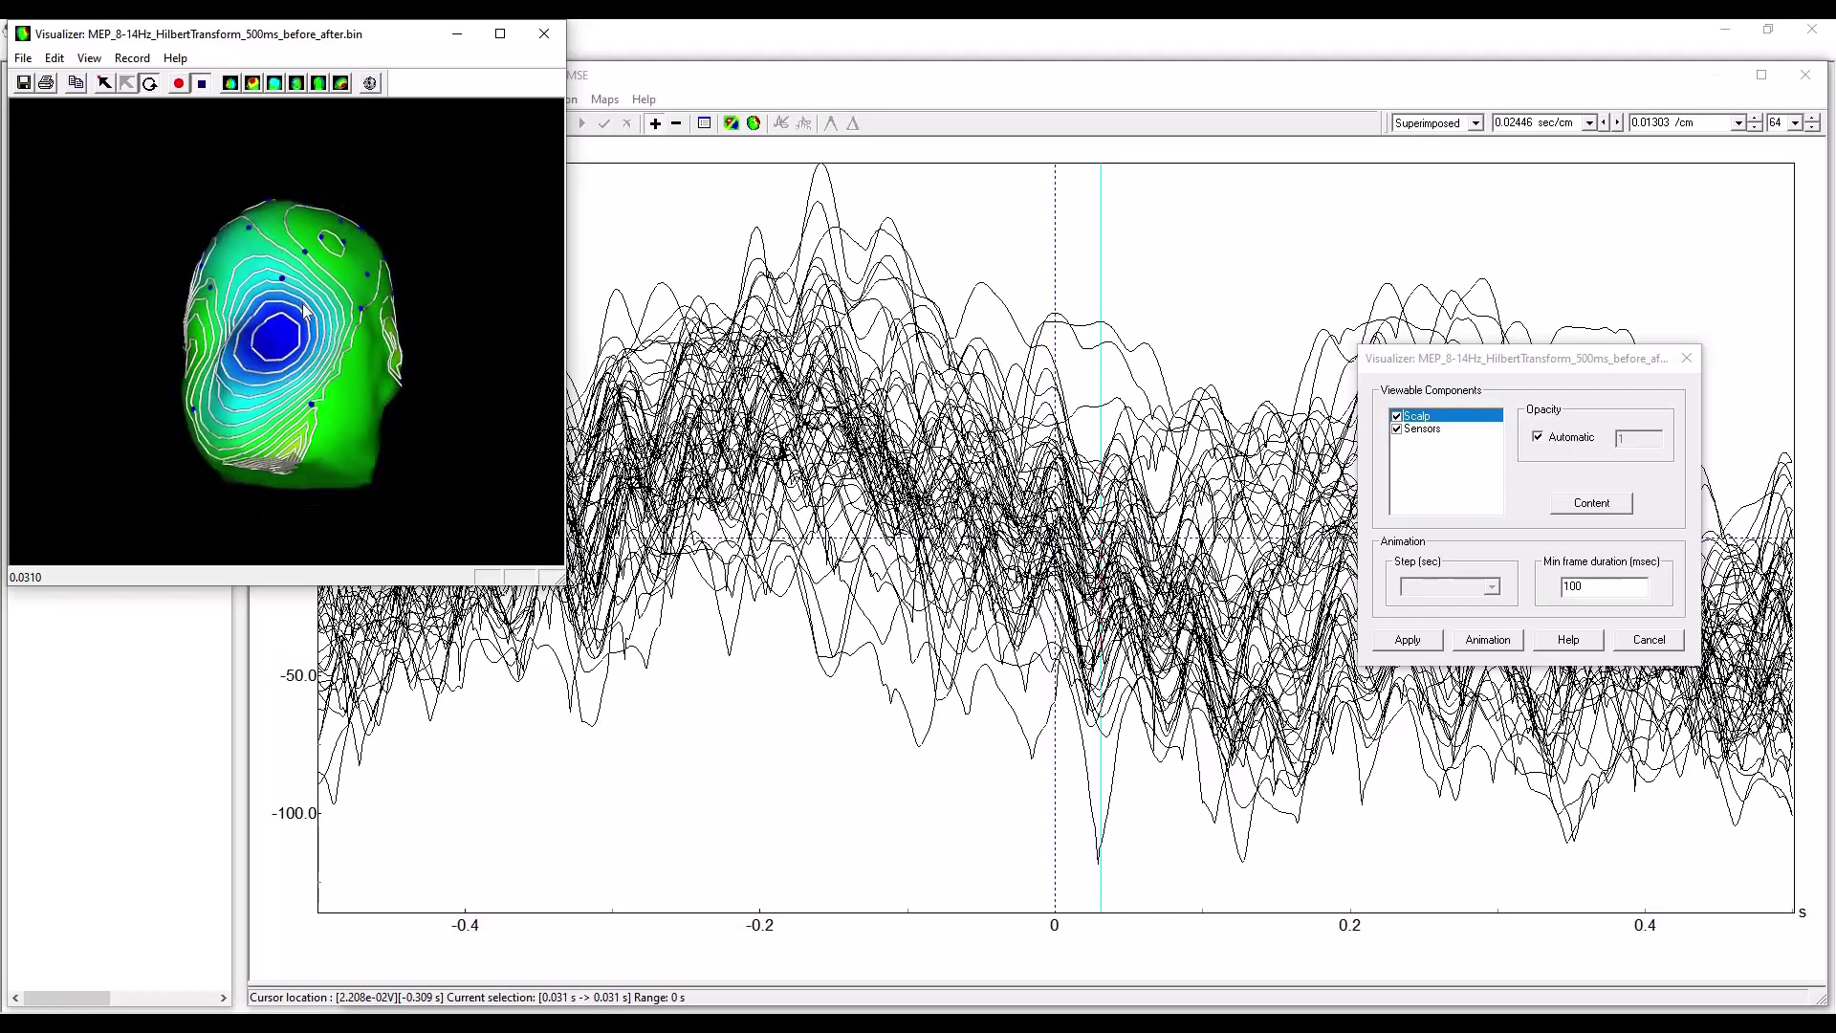
pyautogui.moveTo(304, 320); pyautogui.dragTo(288, 371)
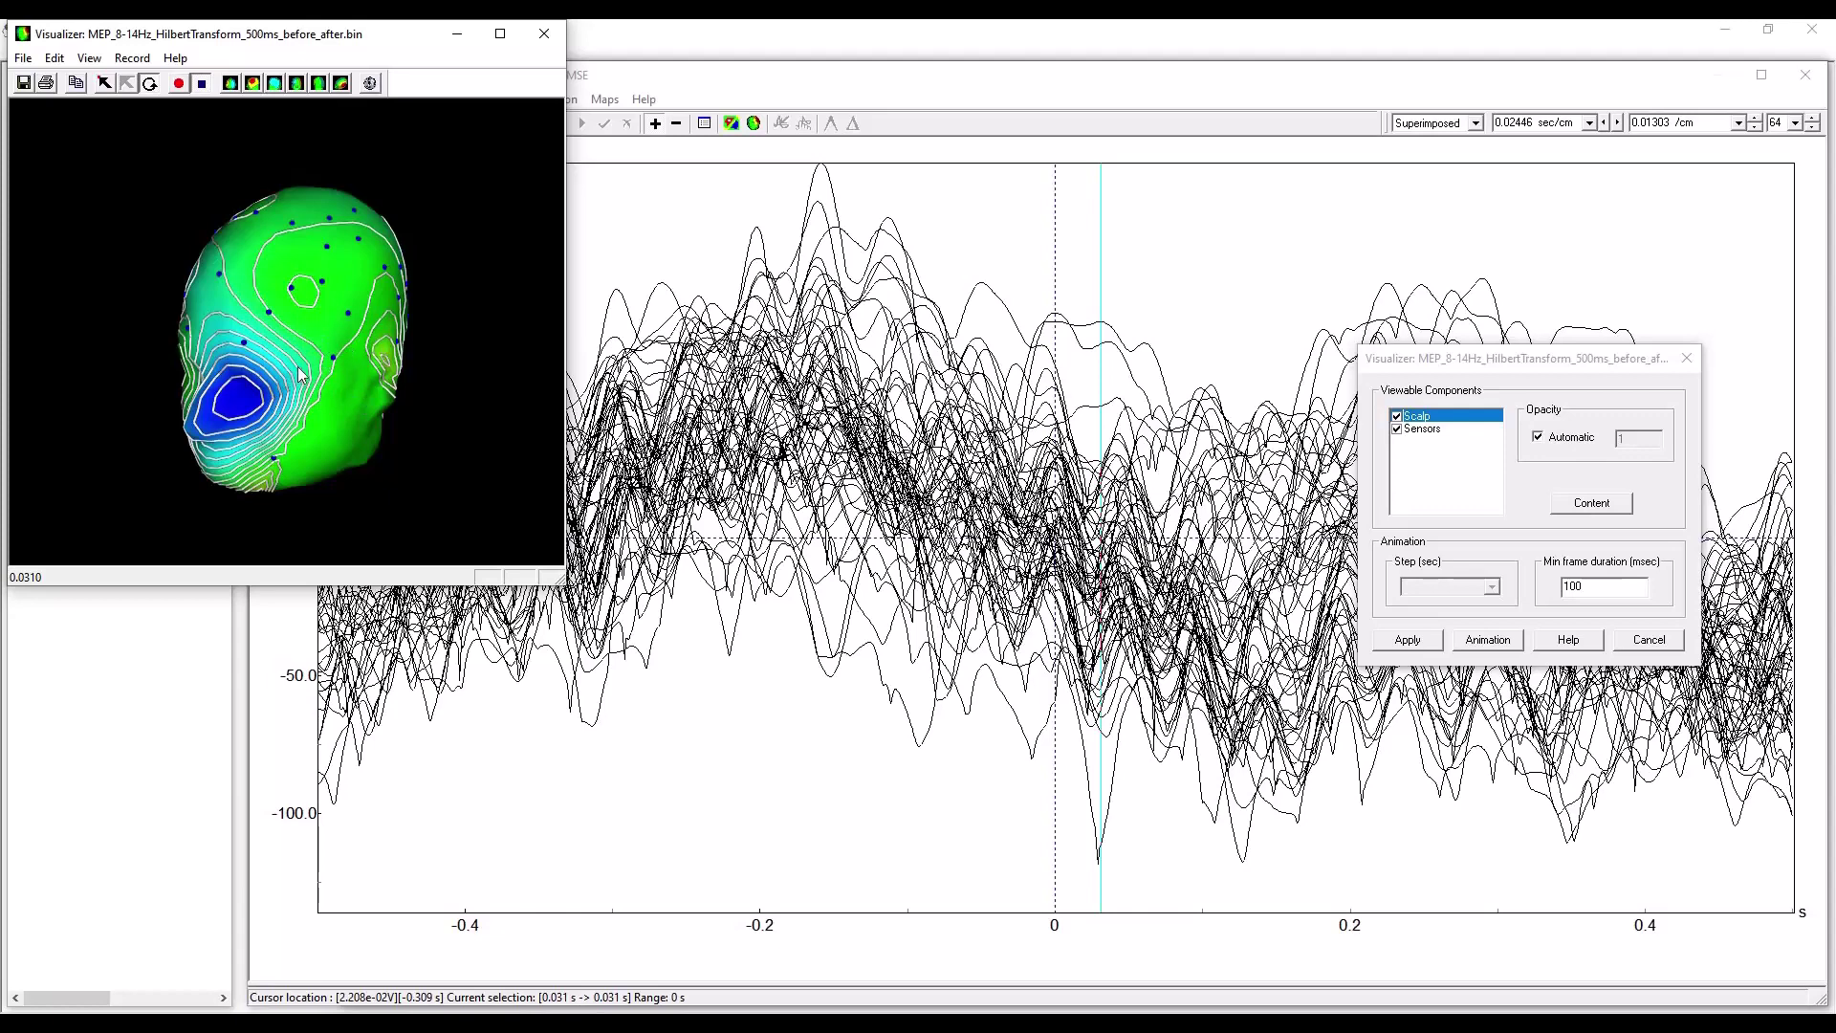
pyautogui.click(817, 245)
pyautogui.click(819, 247)
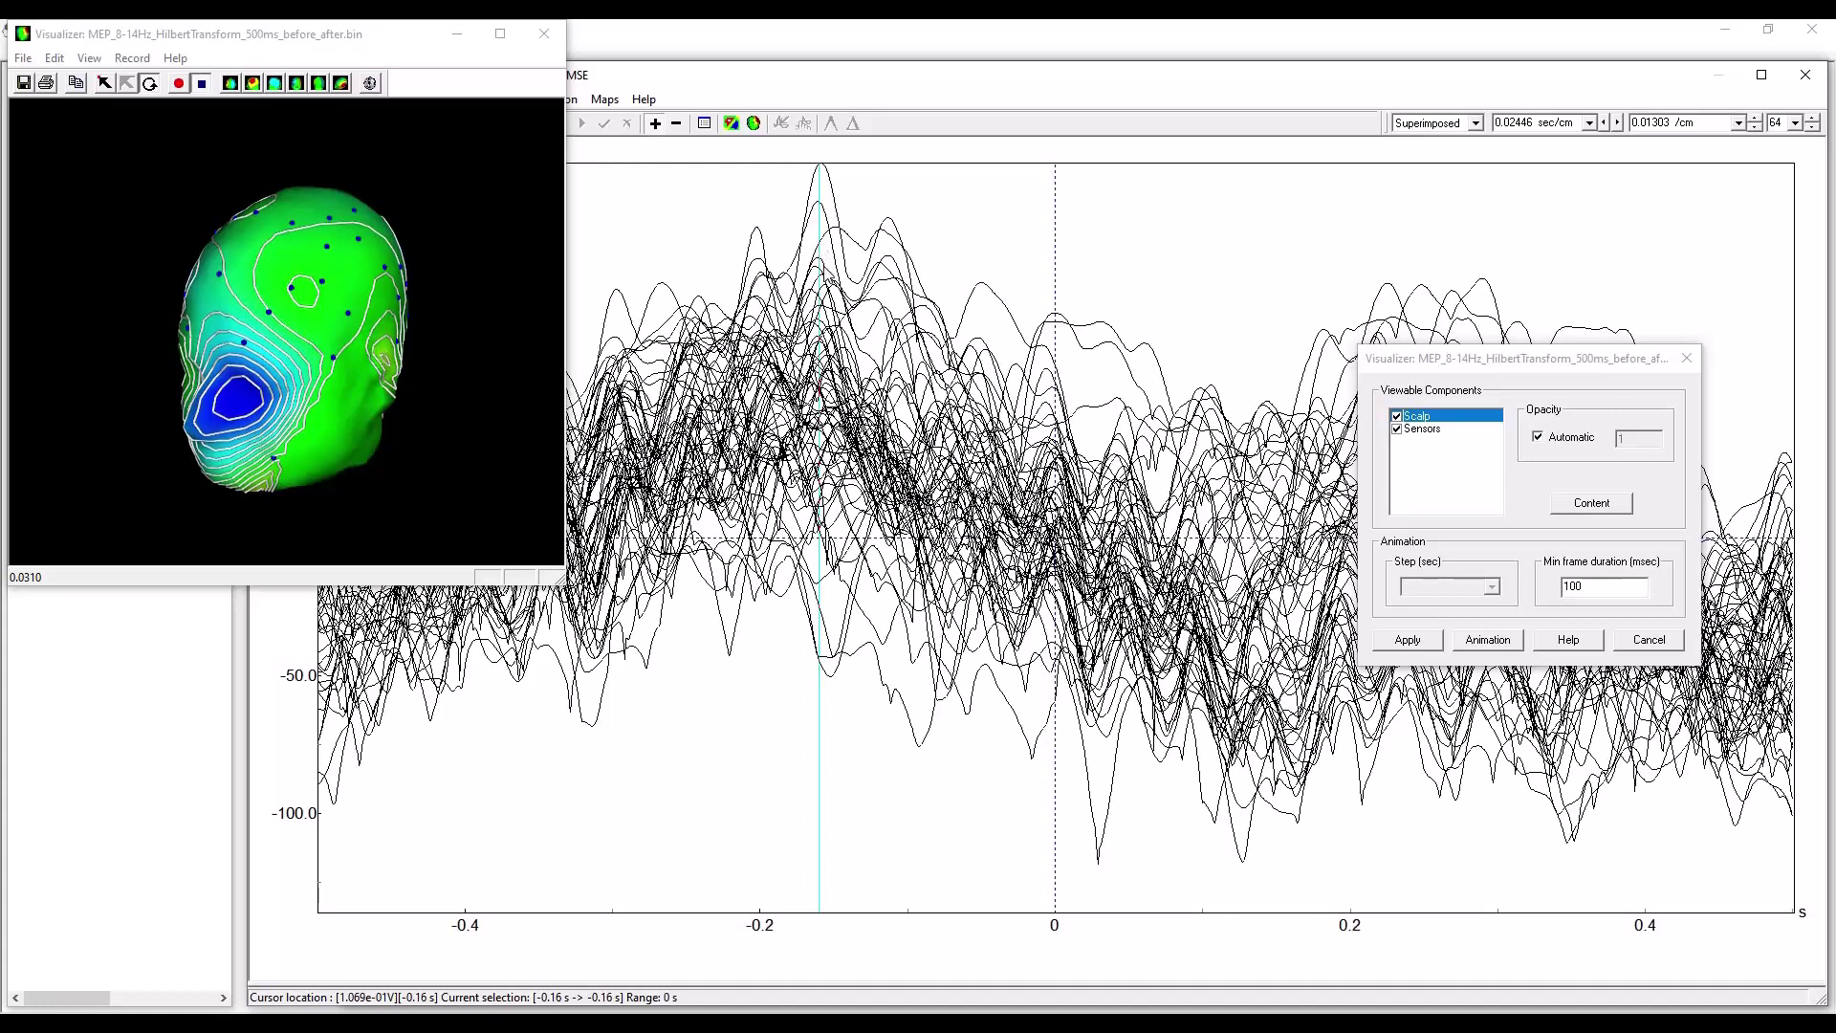
# Apply the -0.16 s scalp map and rotate the head to top and oblique left views.
pyautogui.click(1408, 639)
pyautogui.moveTo(334, 324); pyautogui.dragTo(262, 319)
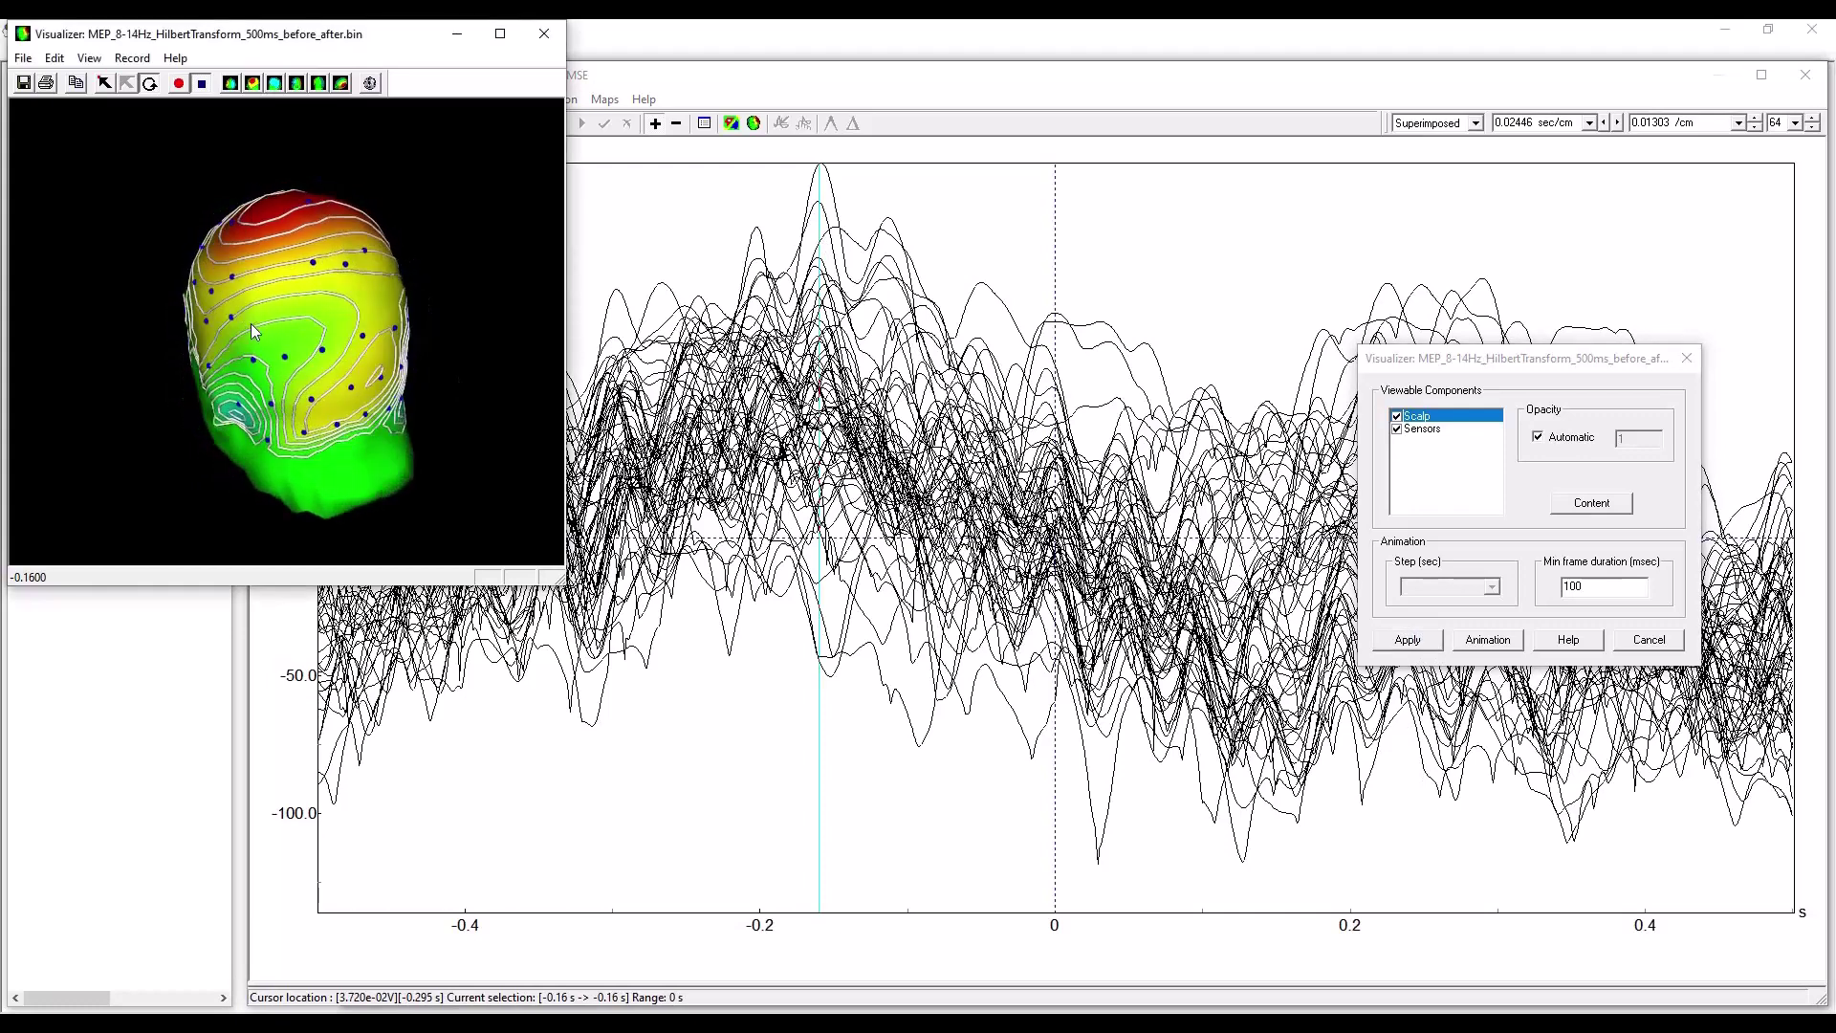
pyautogui.moveTo(260, 342); pyautogui.dragTo(393, 300)
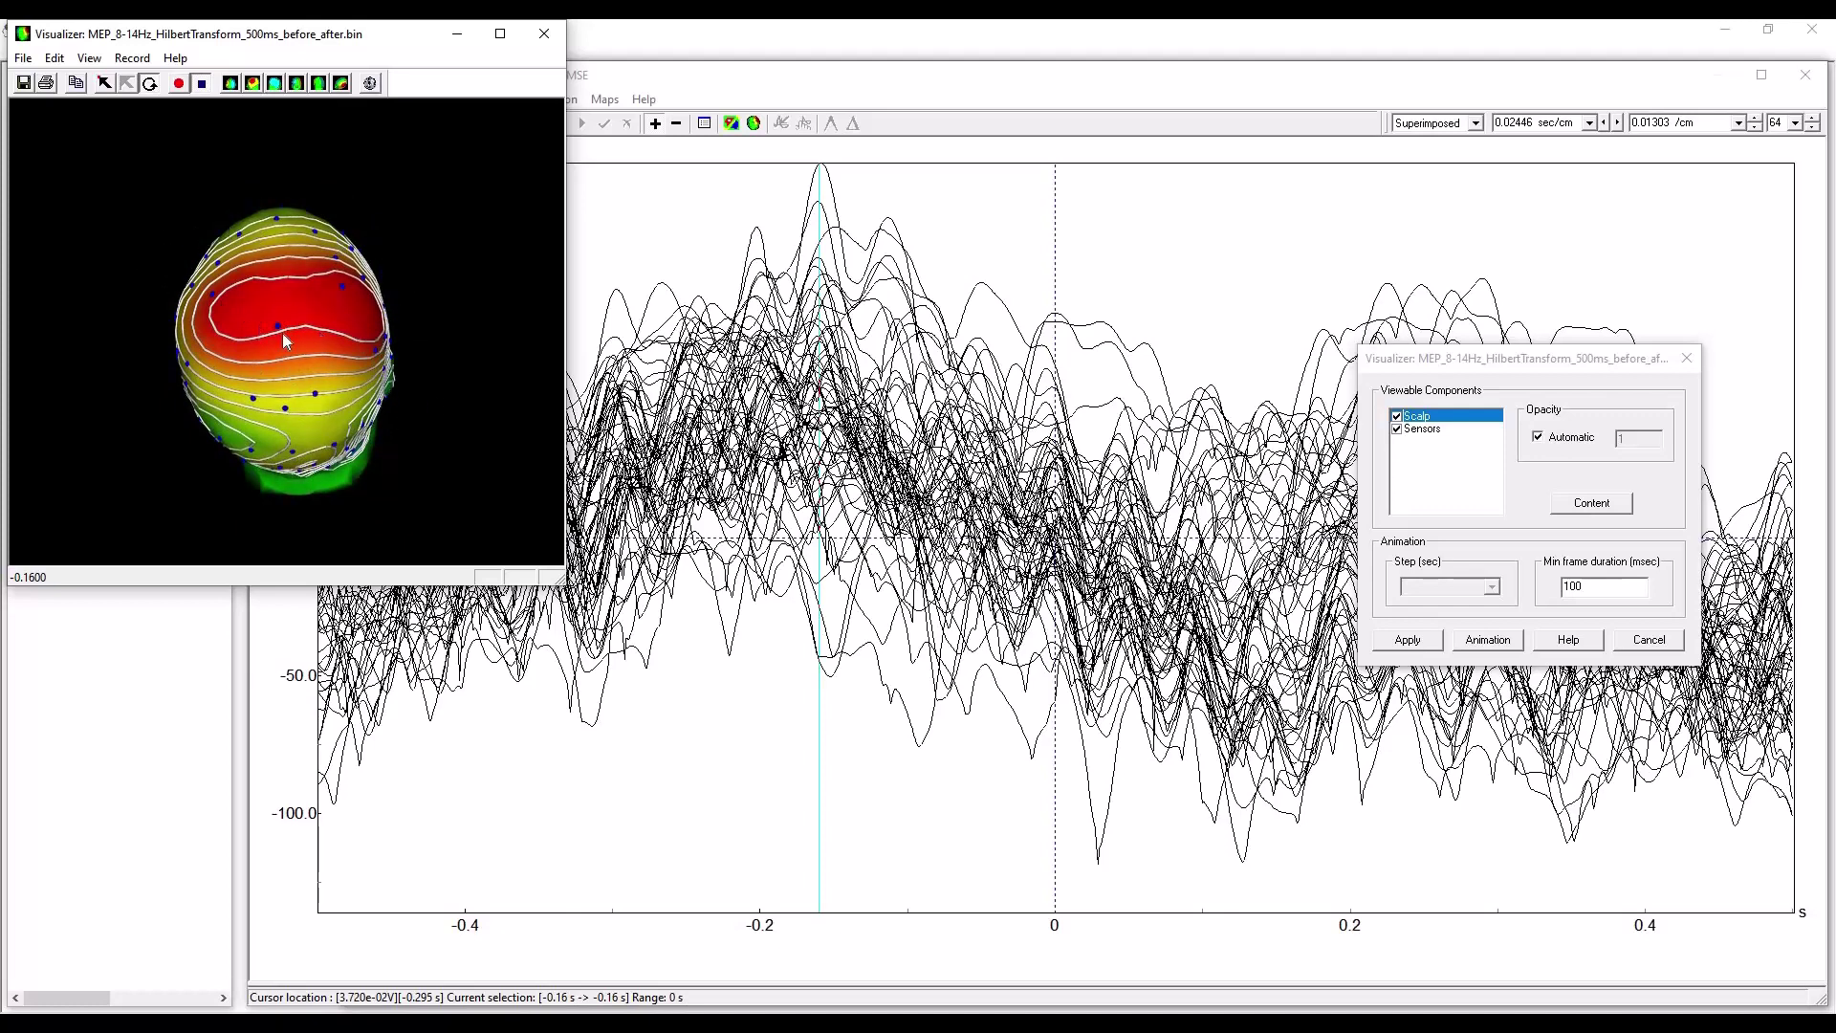
pyautogui.moveTo(251, 332)
pyautogui.mouseDown()
pyautogui.moveTo(261, 349)
pyautogui.moveTo(310, 335)
pyautogui.moveTo(283, 327)
pyautogui.mouseUp()
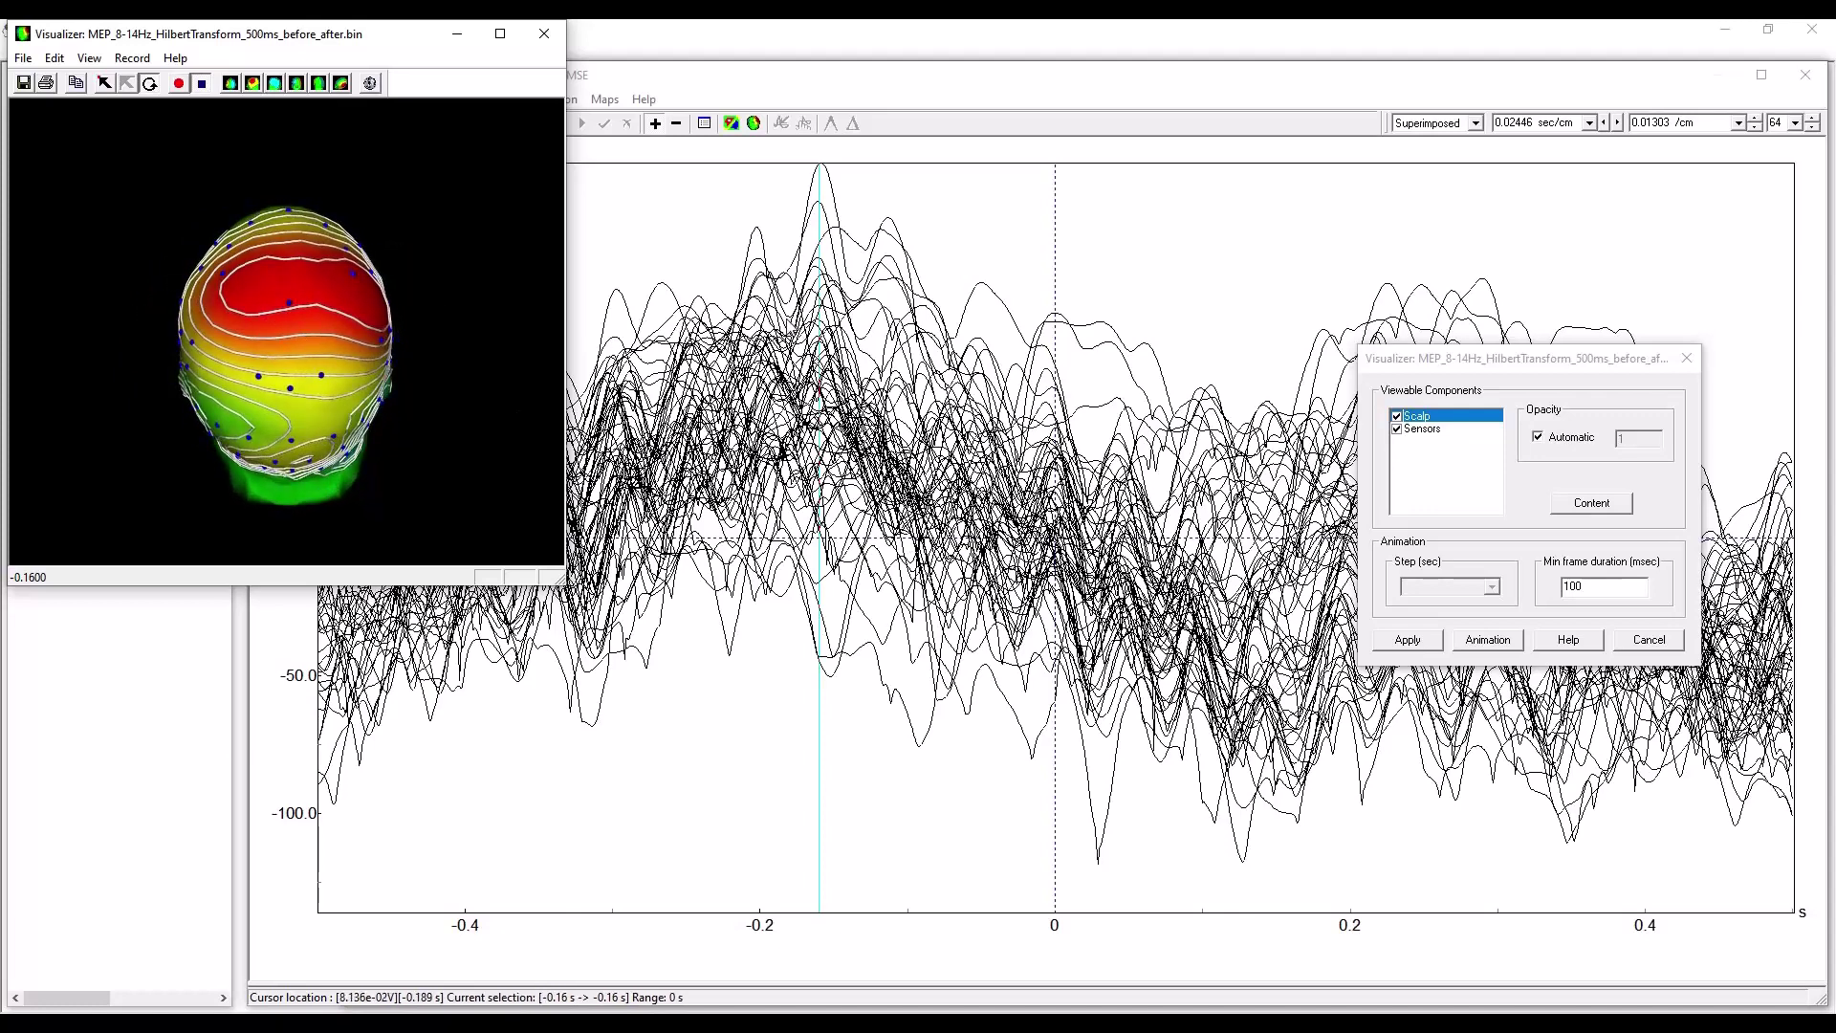
# Map the scalp at -0.116 s and rotate to view the red maximum and neck.
pyautogui.click(885, 273)
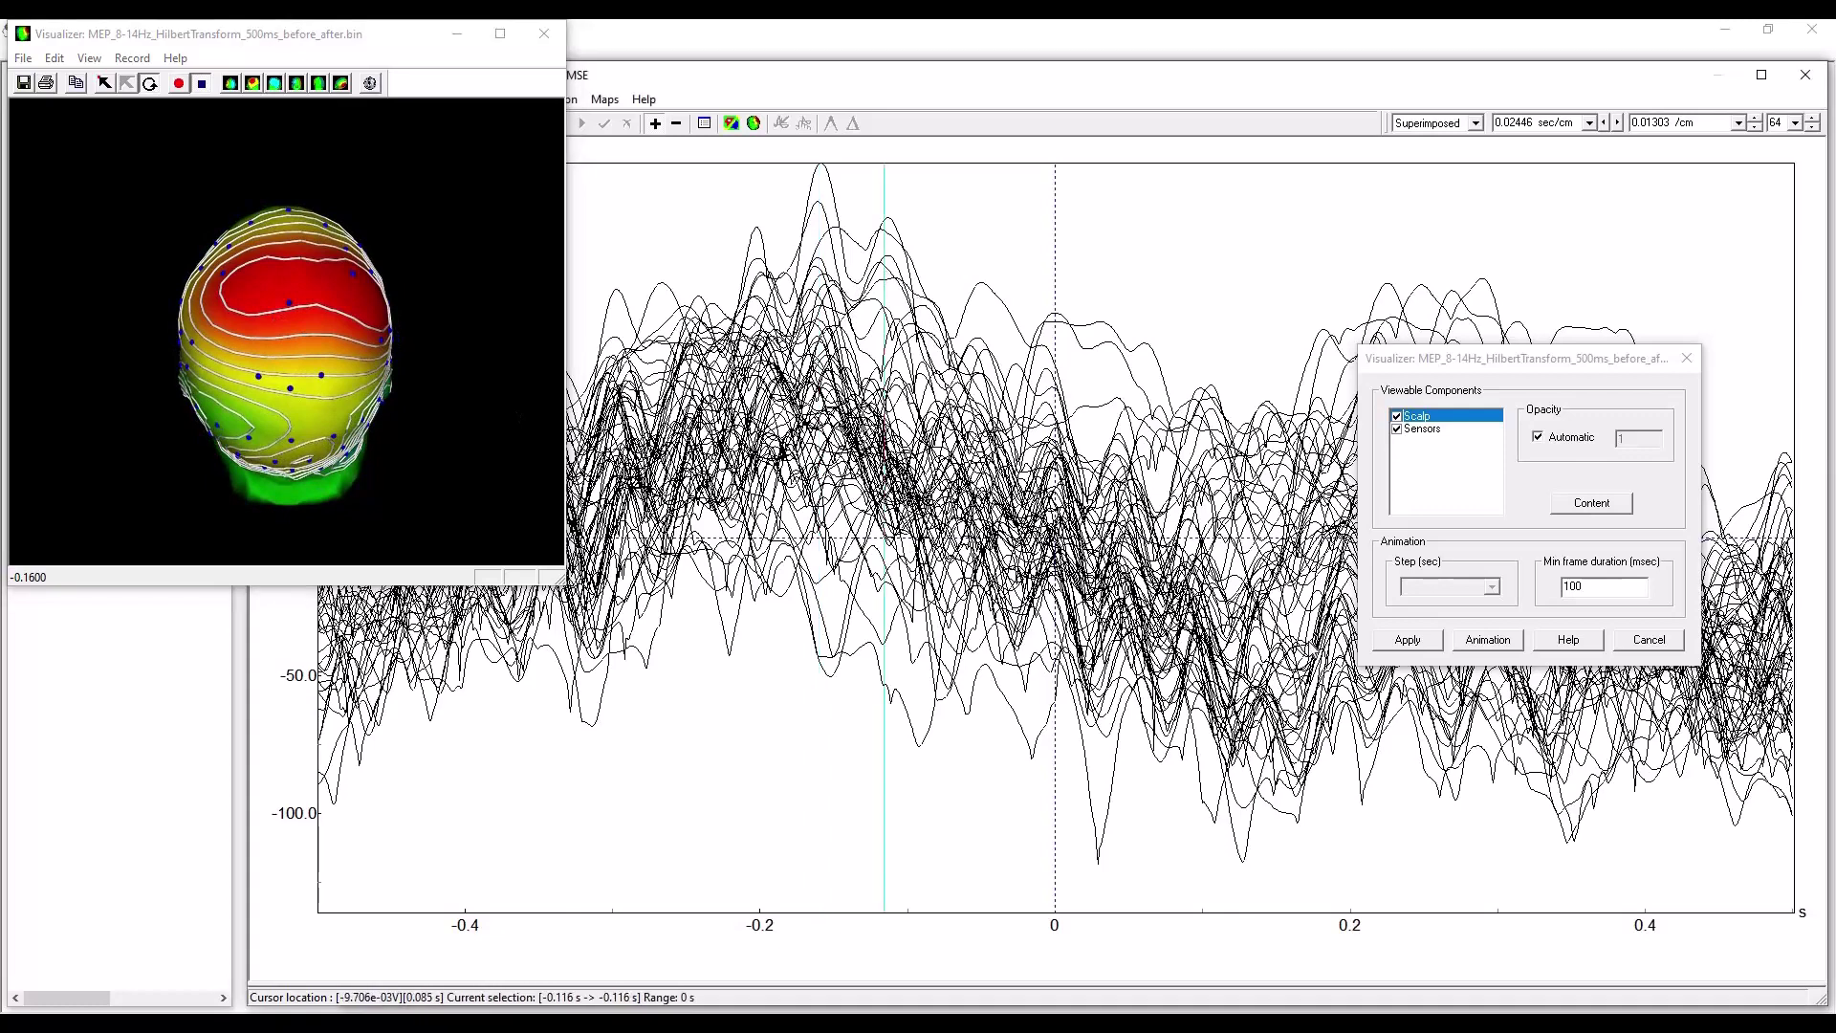
pyautogui.moveTo(310, 201); pyautogui.dragTo(397, 361)
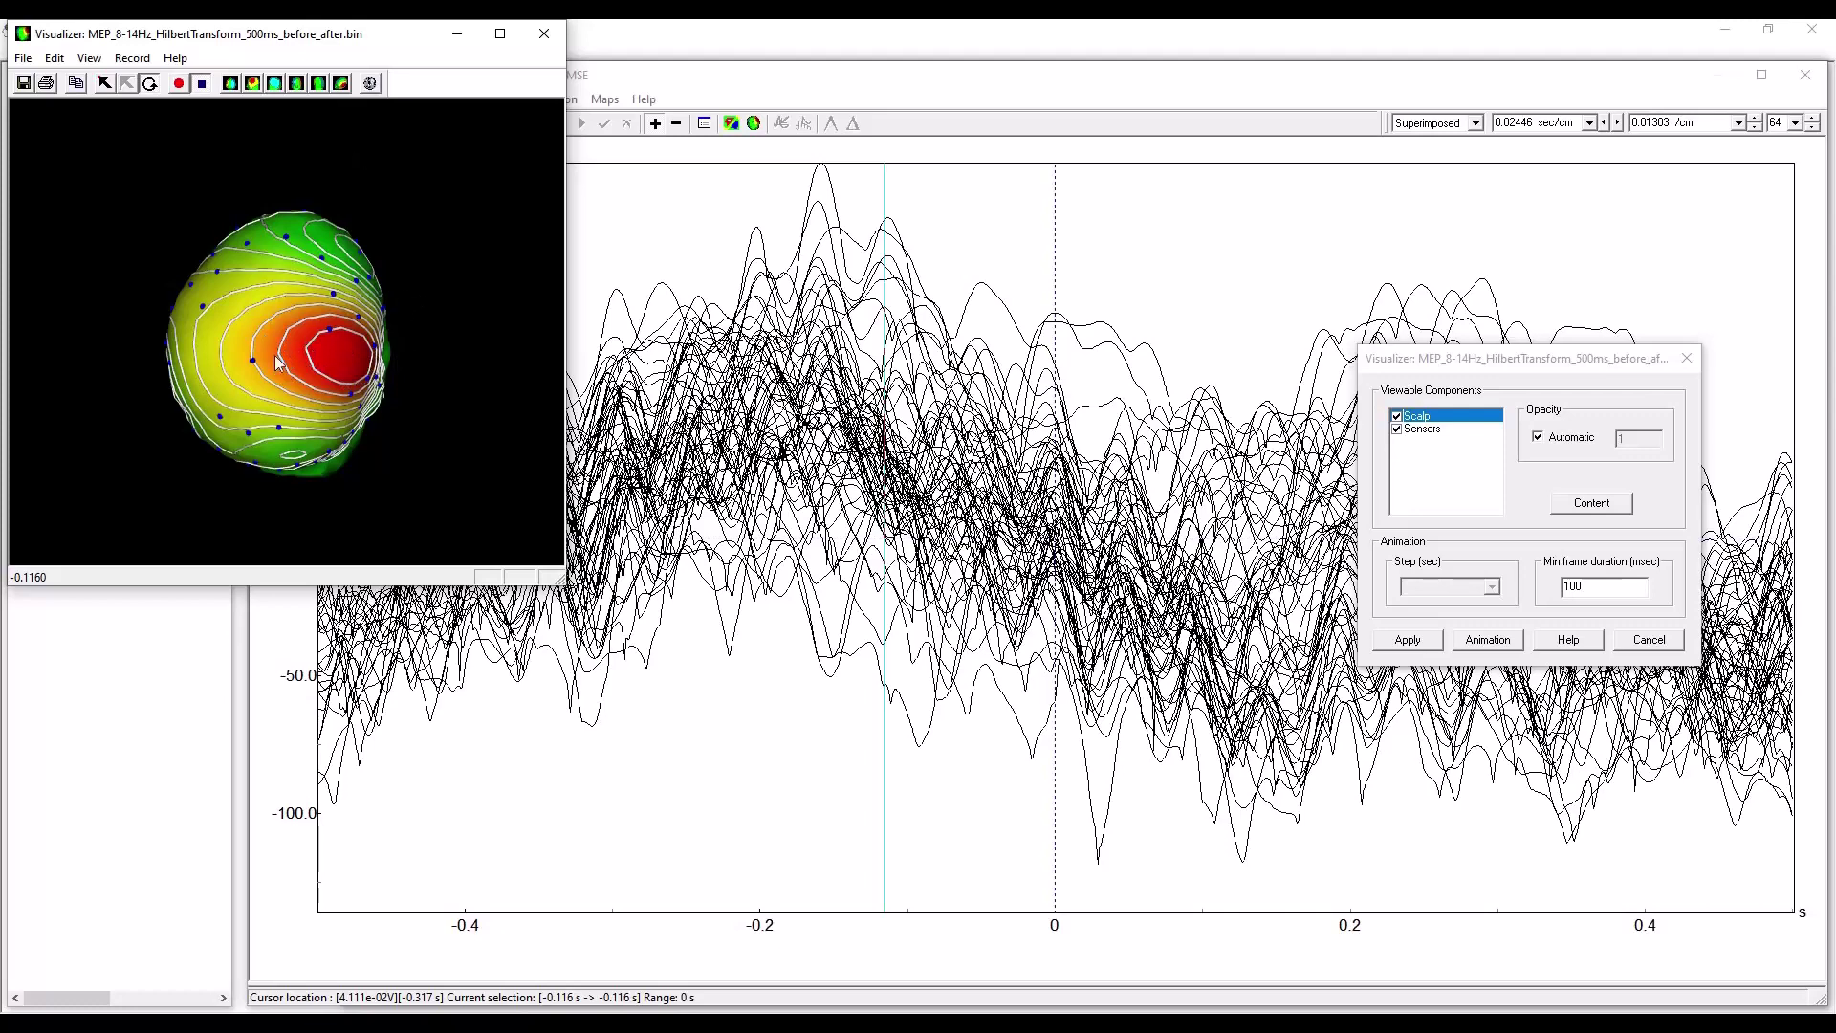
pyautogui.moveTo(277, 342); pyautogui.dragTo(315, 350)
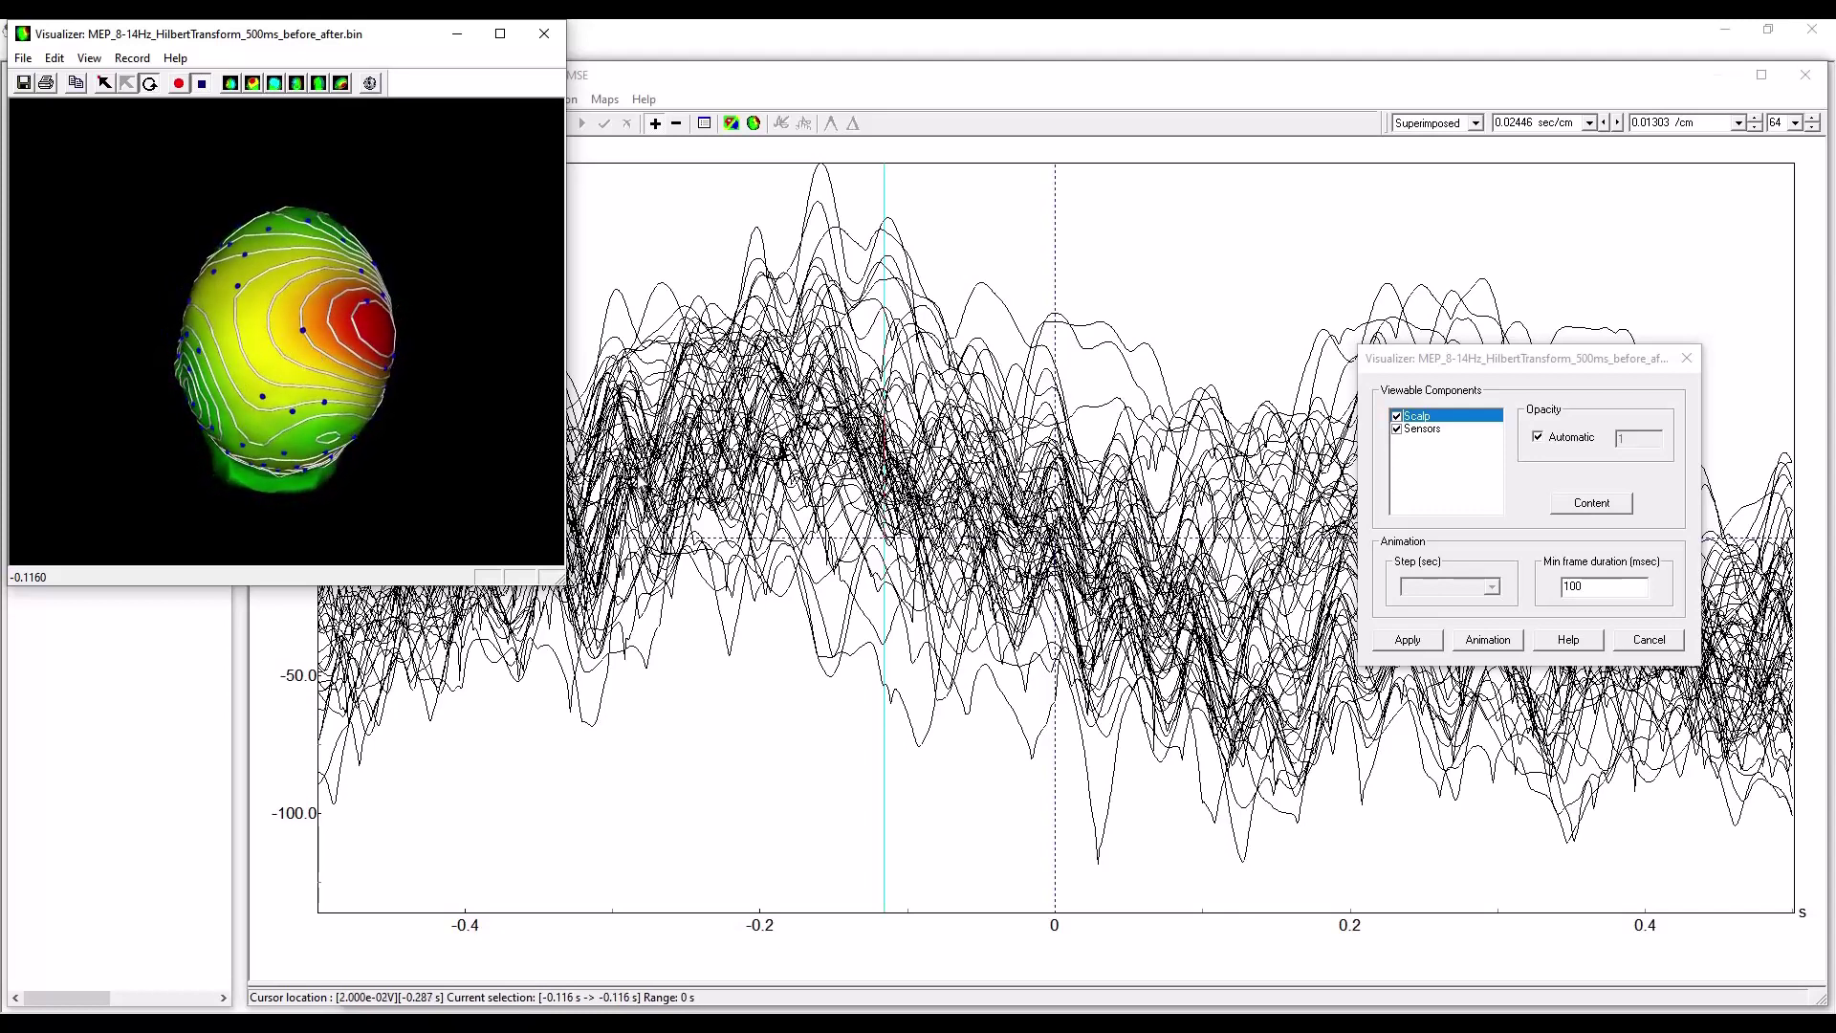